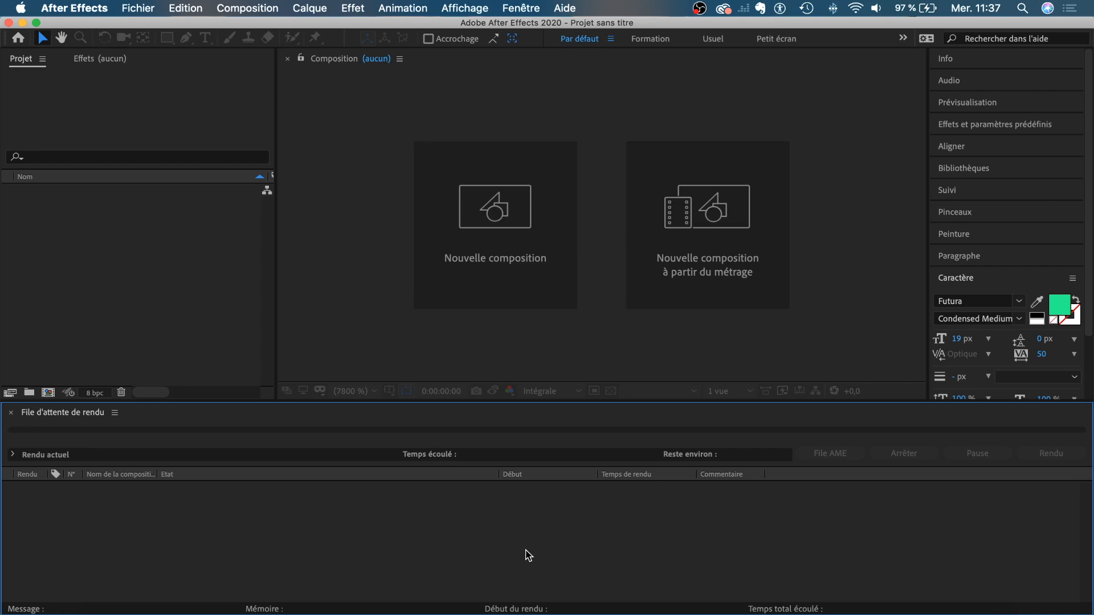
- Create a new composition with the HDTV 1080 25 preset, 1920 x 1080 px, 25 fps and a duration of 0:00:10:00
click(497, 238)
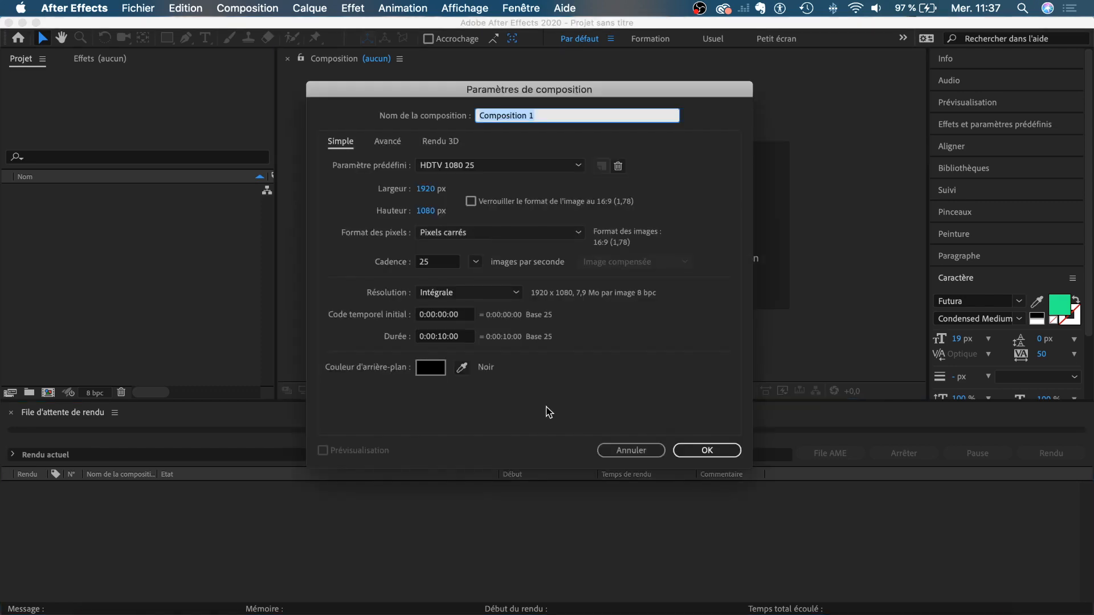
click(714, 451)
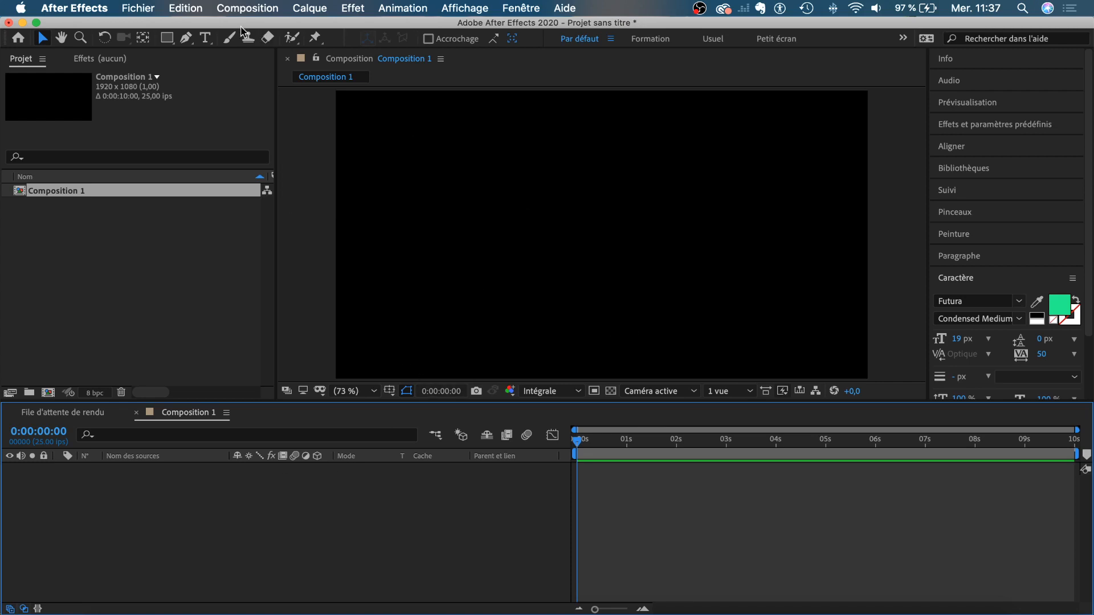
- Add the text "Texte trailer" to the composition and enlarge it to about 735% near the middle of the frame
click(205, 38)
click(491, 206)
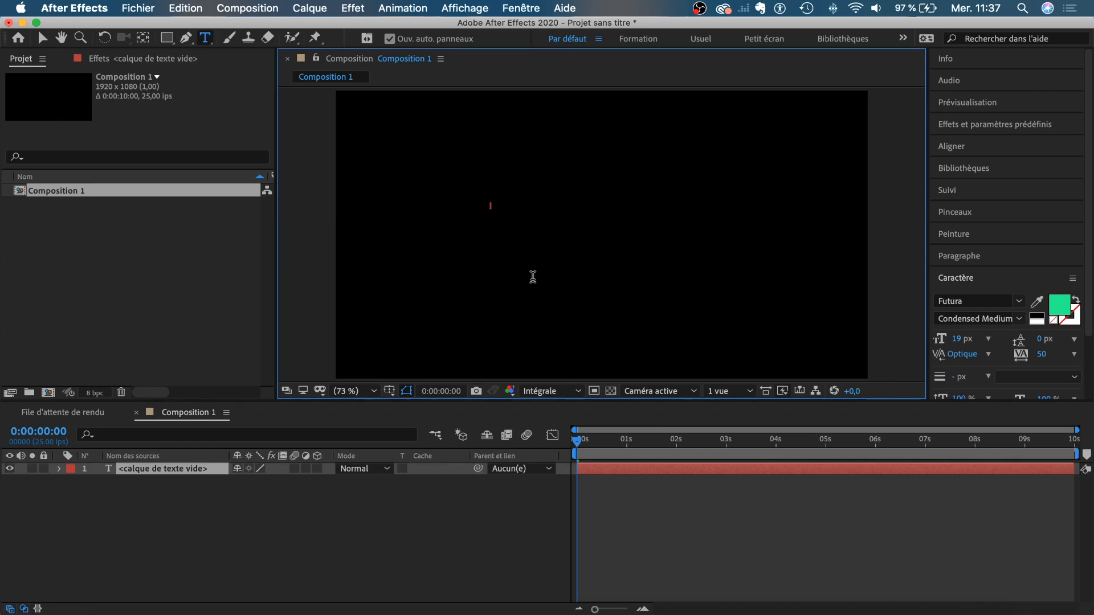
text(T)
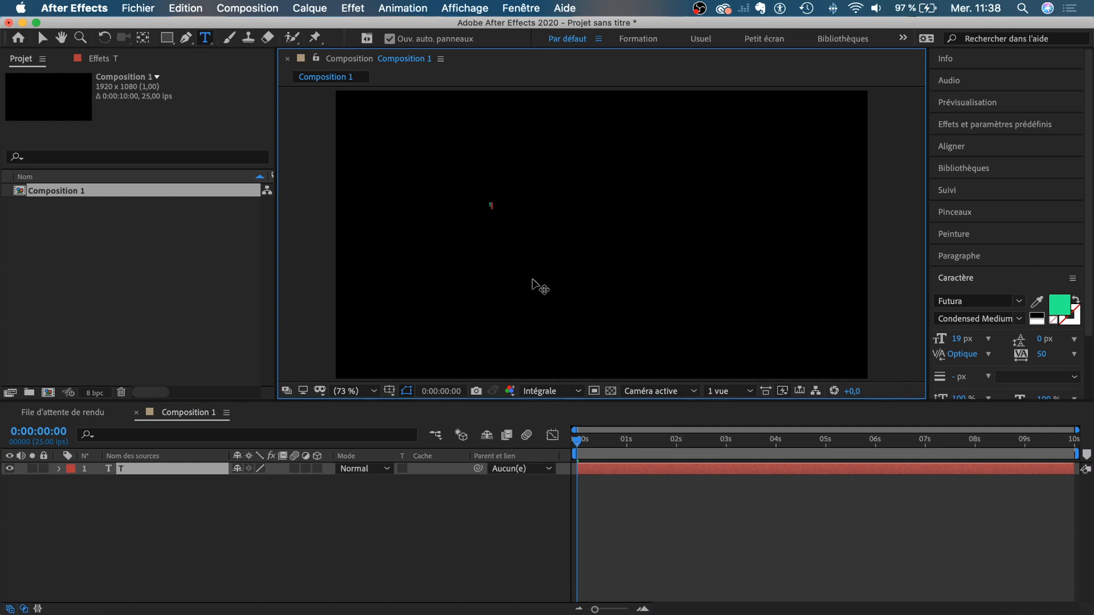
text(exte trailer)
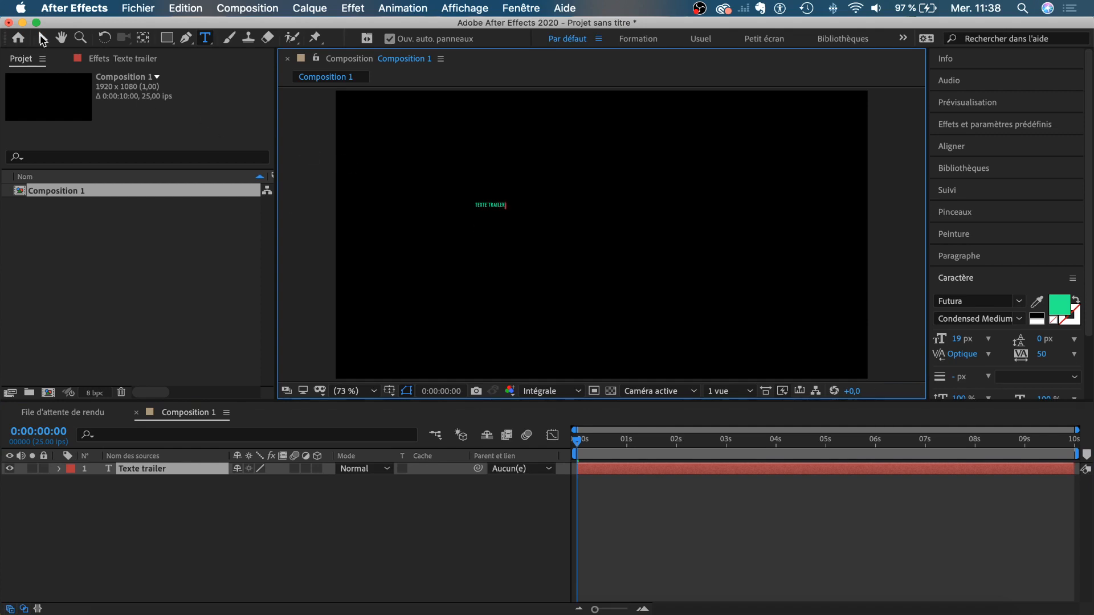
click(42, 38)
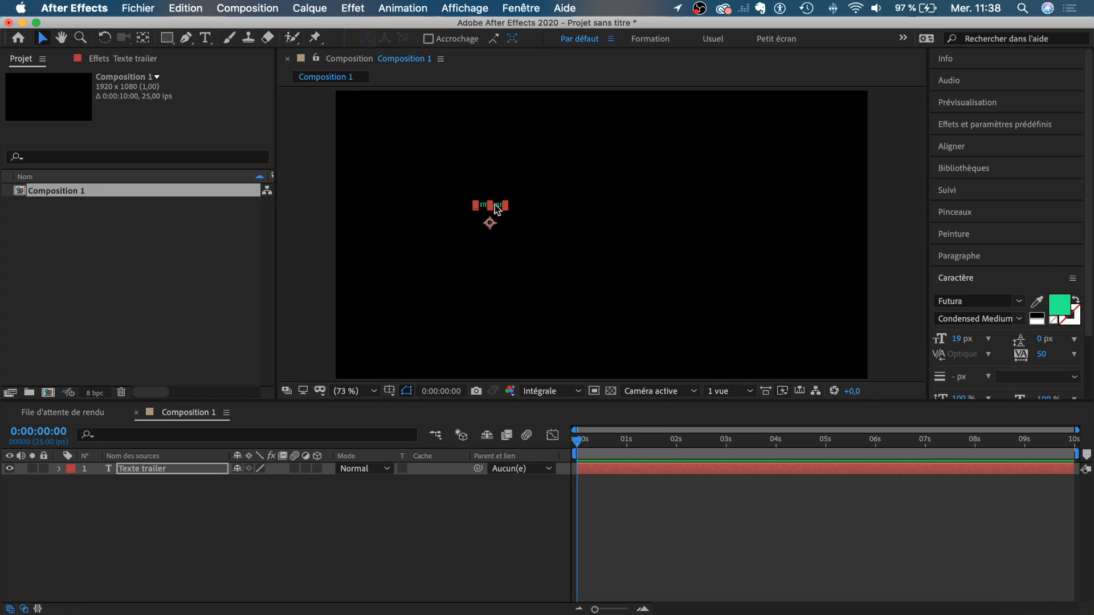
drag(491, 202, 618, 228)
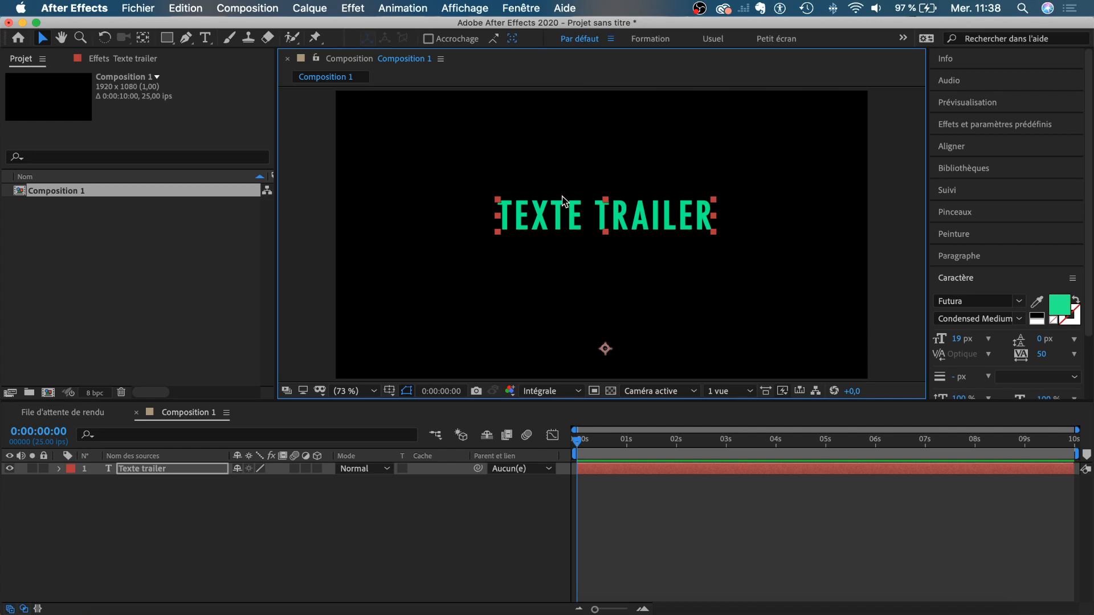
click(143, 39)
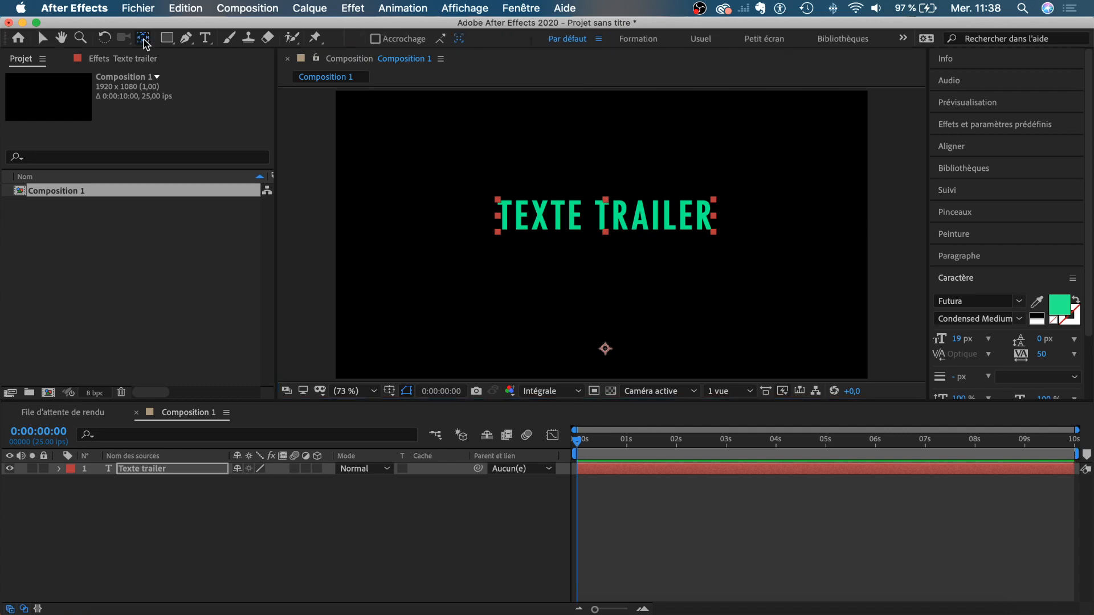
drag(606, 349, 606, 216)
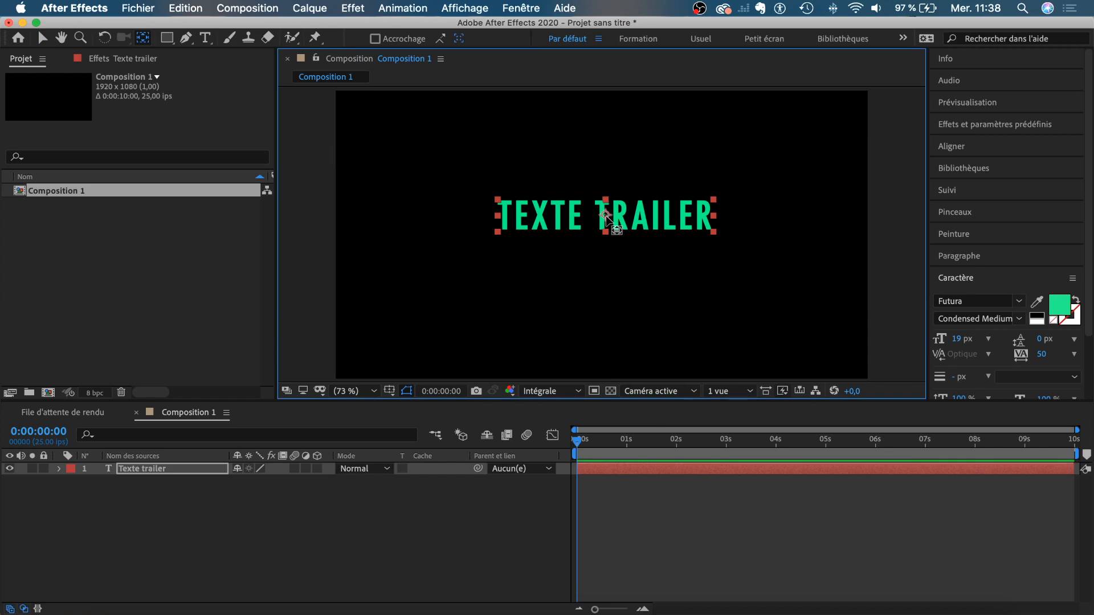
key(super+z)
- Center the anchor point on the text and align the layer to the composition's horizontal and vertical center
key(super+alt+Home)
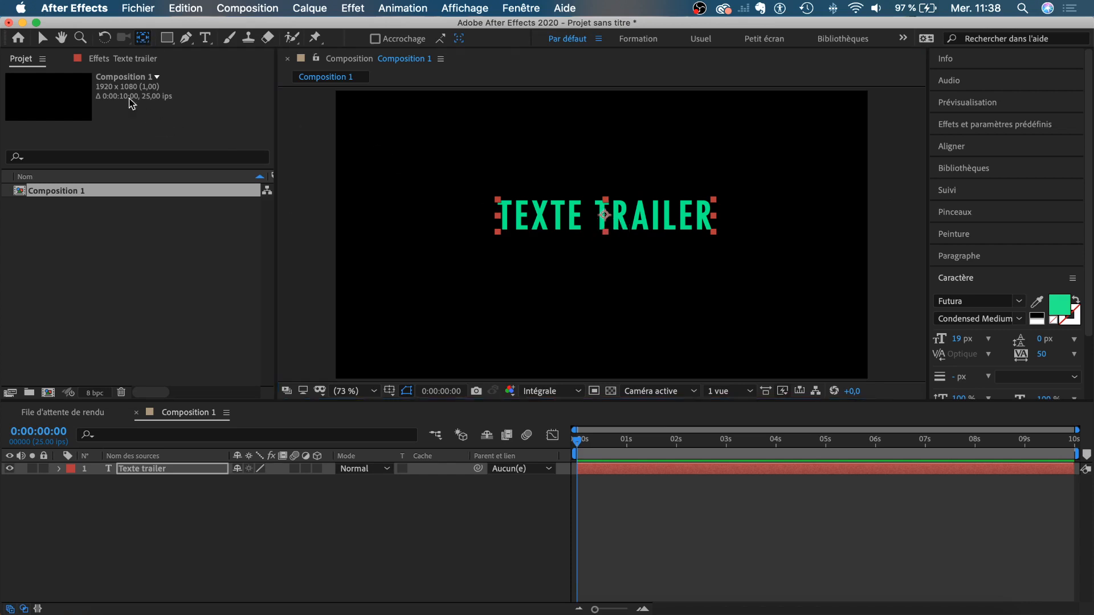
click(41, 37)
drag(622, 214, 623, 230)
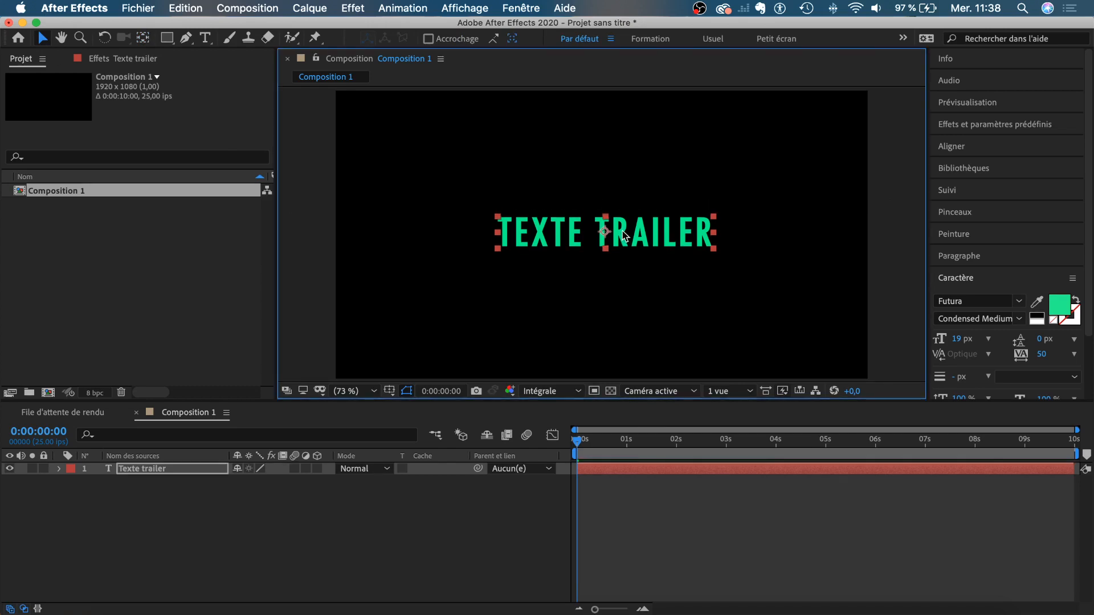
click(964, 149)
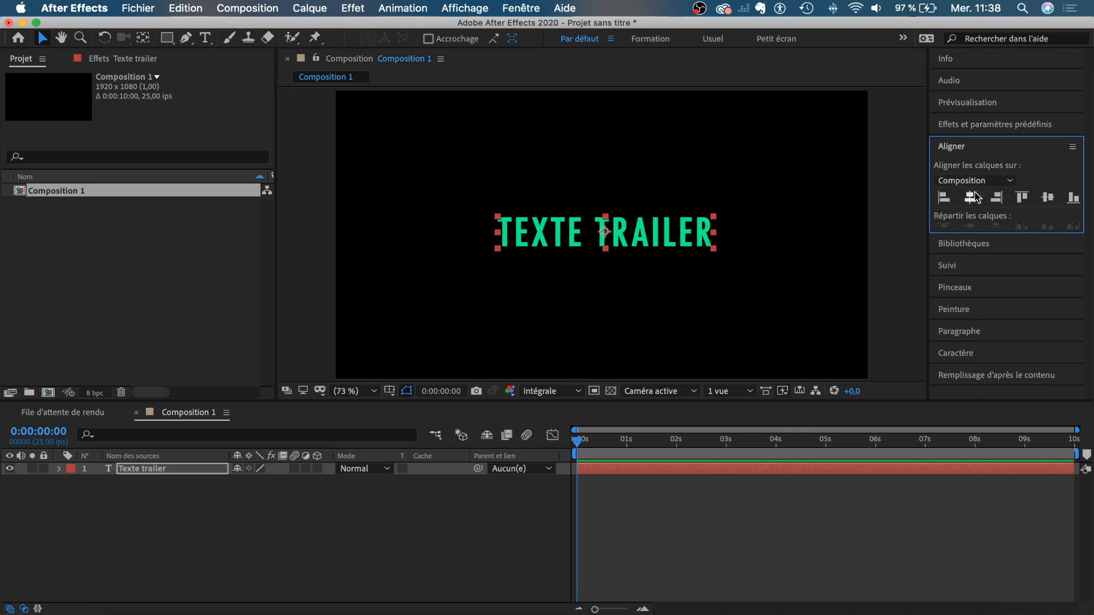
click(970, 198)
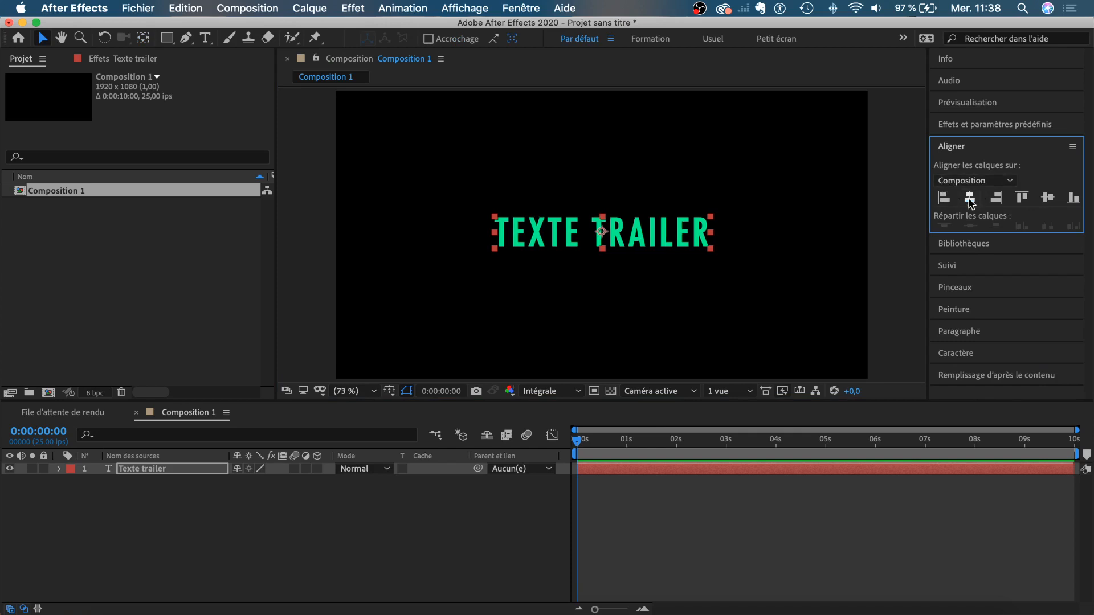
click(1049, 198)
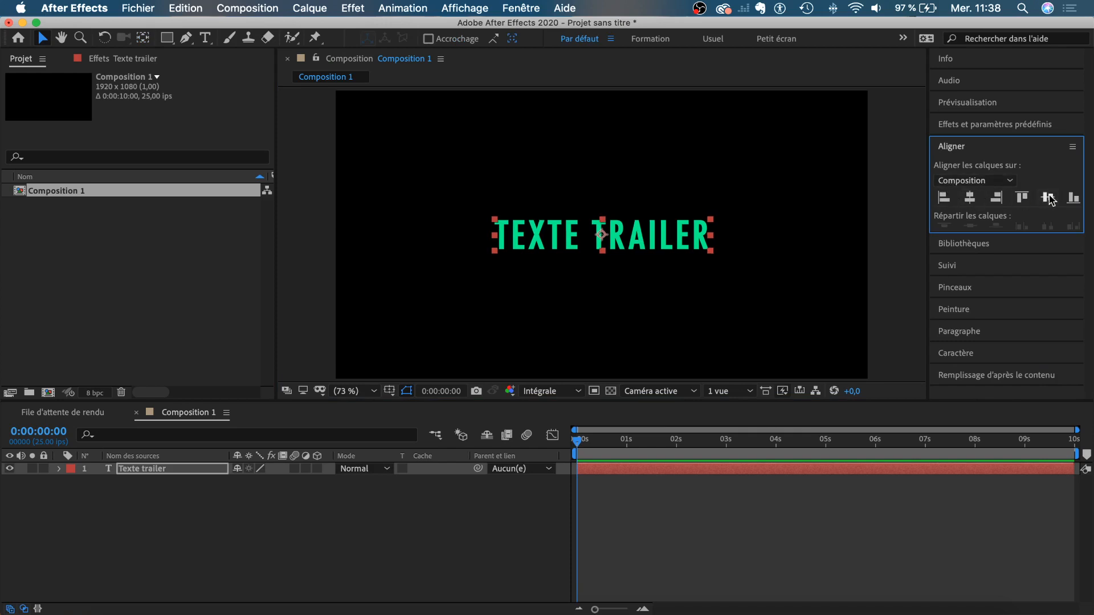
click(674, 333)
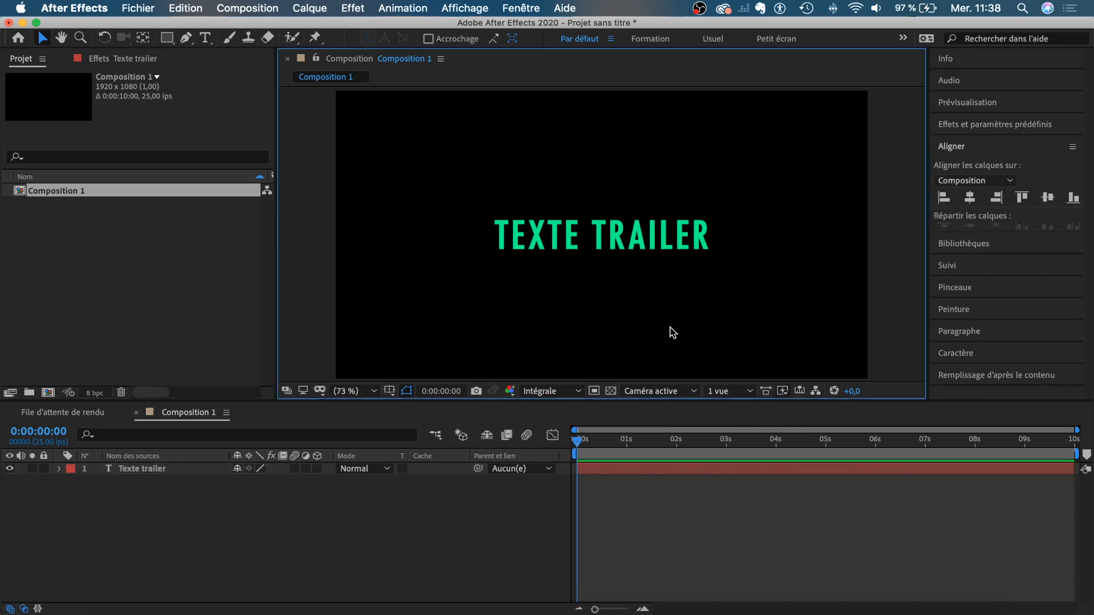
- Keep the title's font style at Condensed Medium and change its fill color to white
click(589, 246)
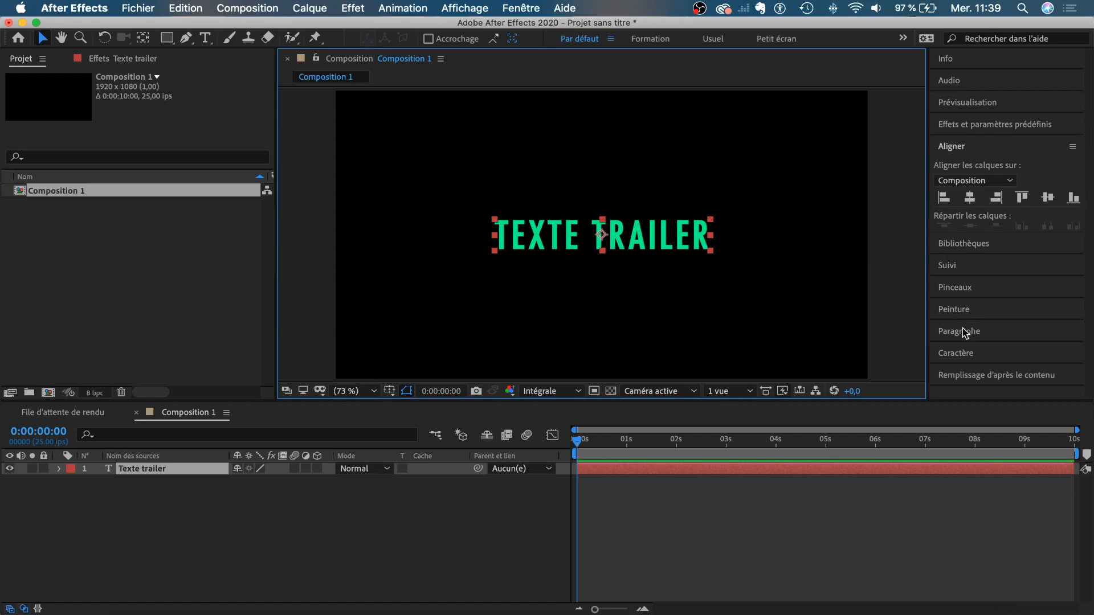
click(959, 353)
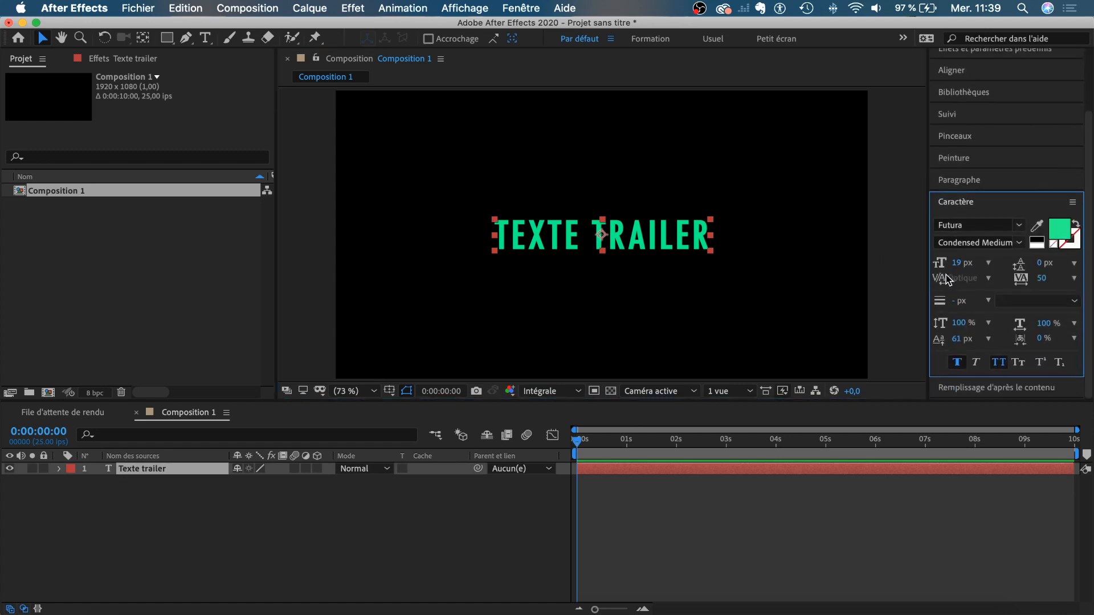
click(1019, 244)
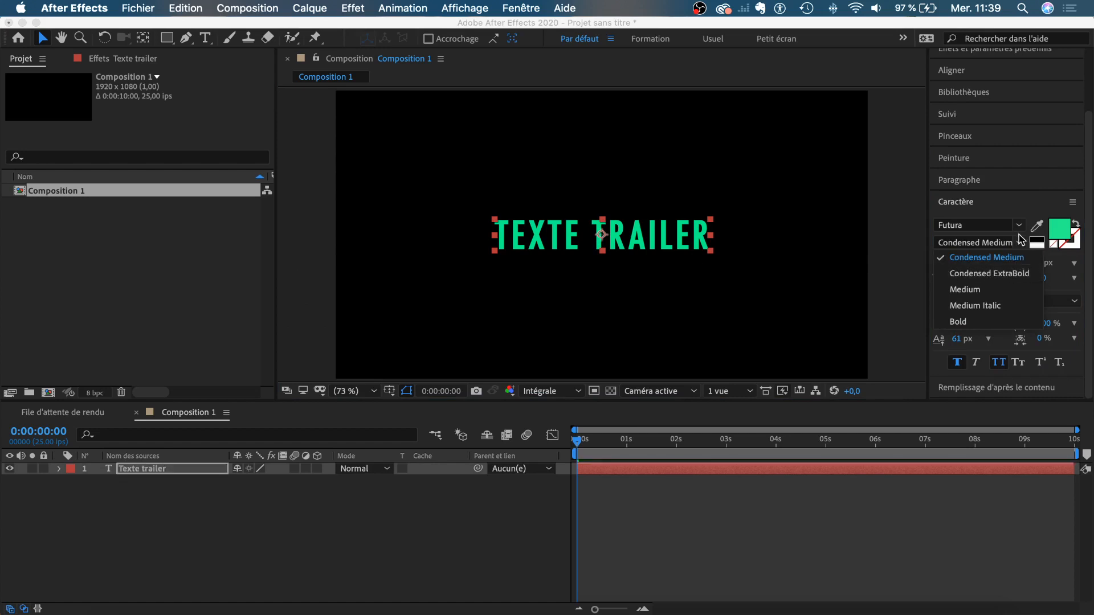
click(1014, 258)
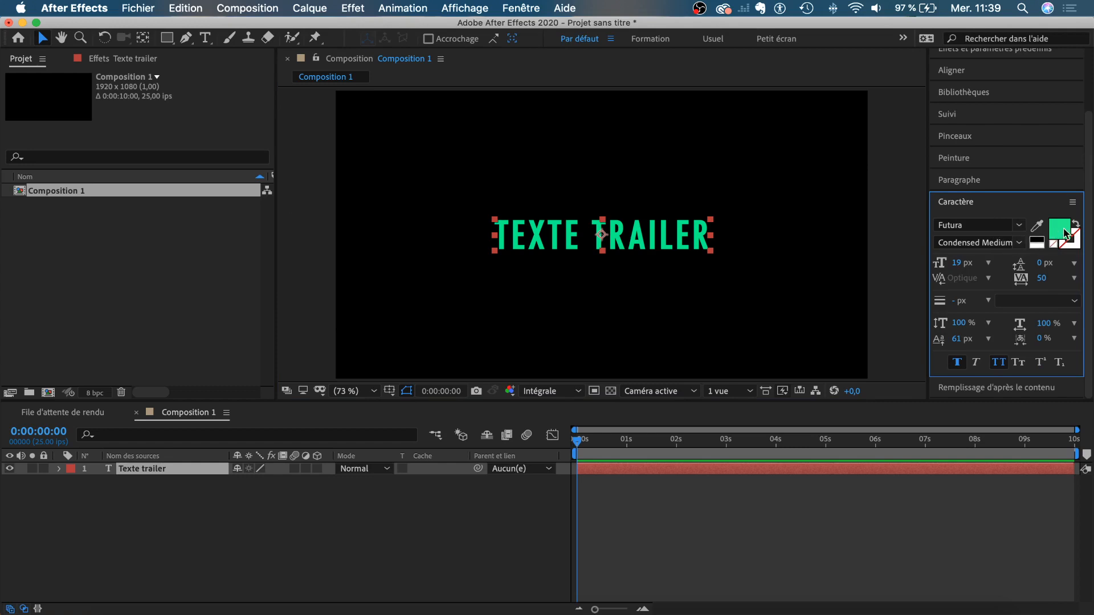
click(1036, 239)
click(40, 38)
click(389, 530)
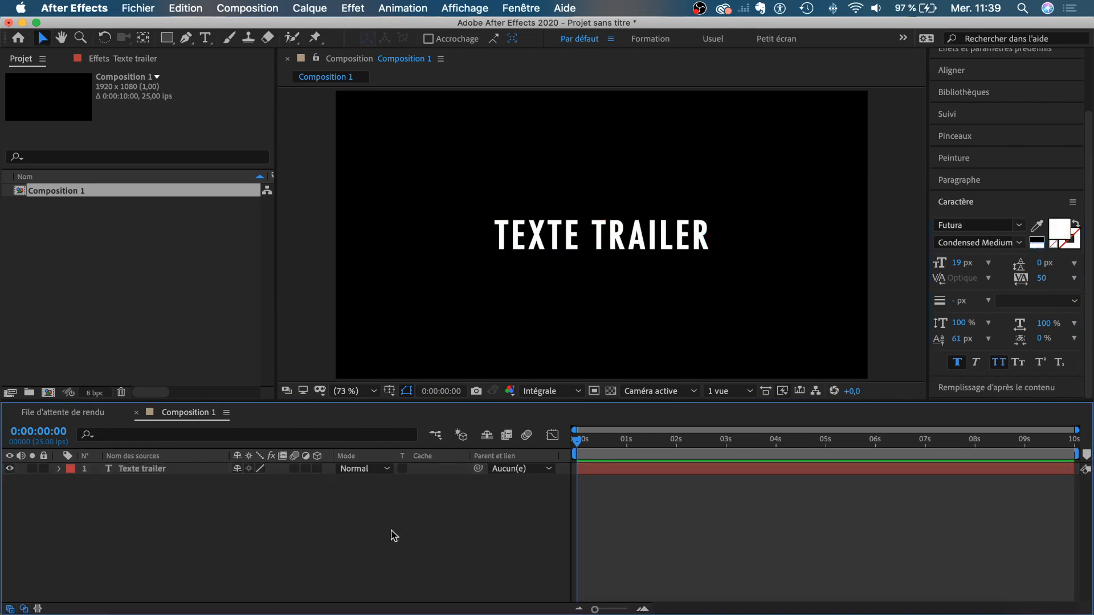
- Enlarge the composition preview slightly and set an opacity keyframe on the text layer at 0:00:00:12
click(616, 243)
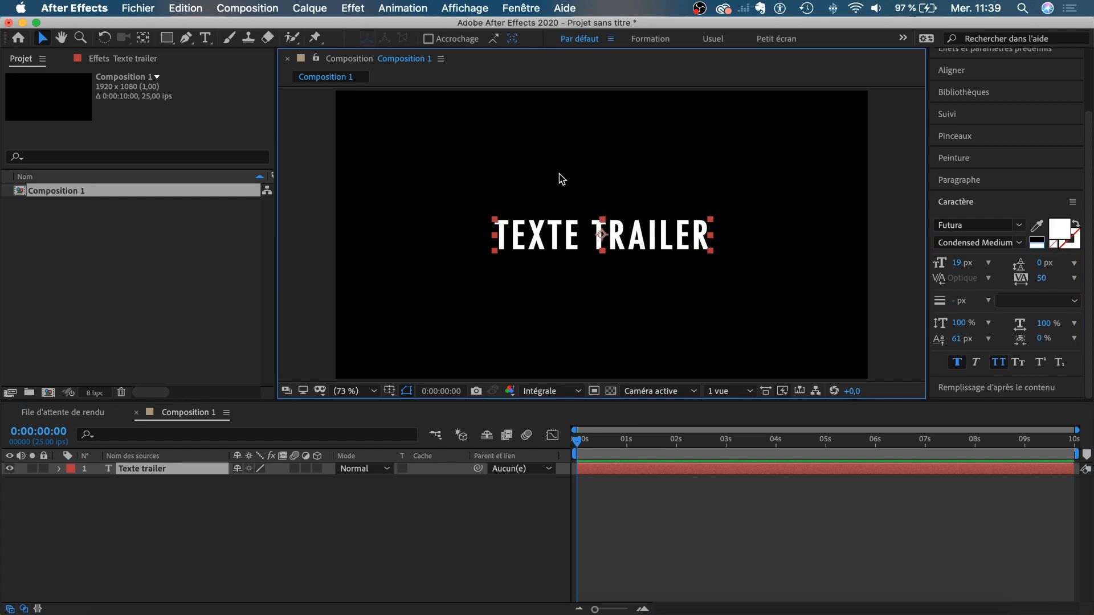
drag(364, 401, 364, 424)
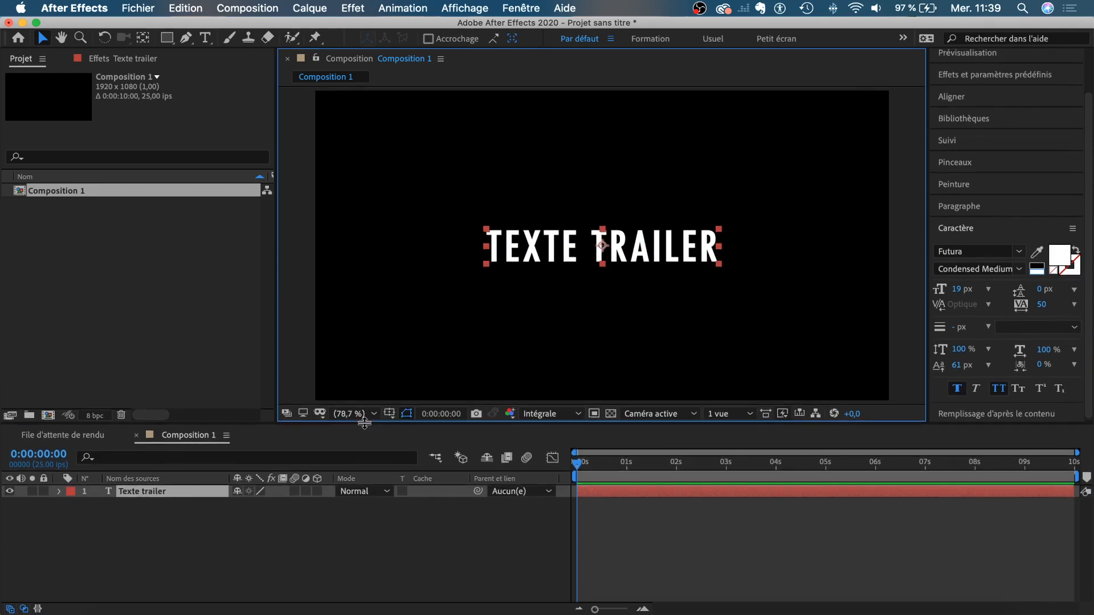
click(152, 497)
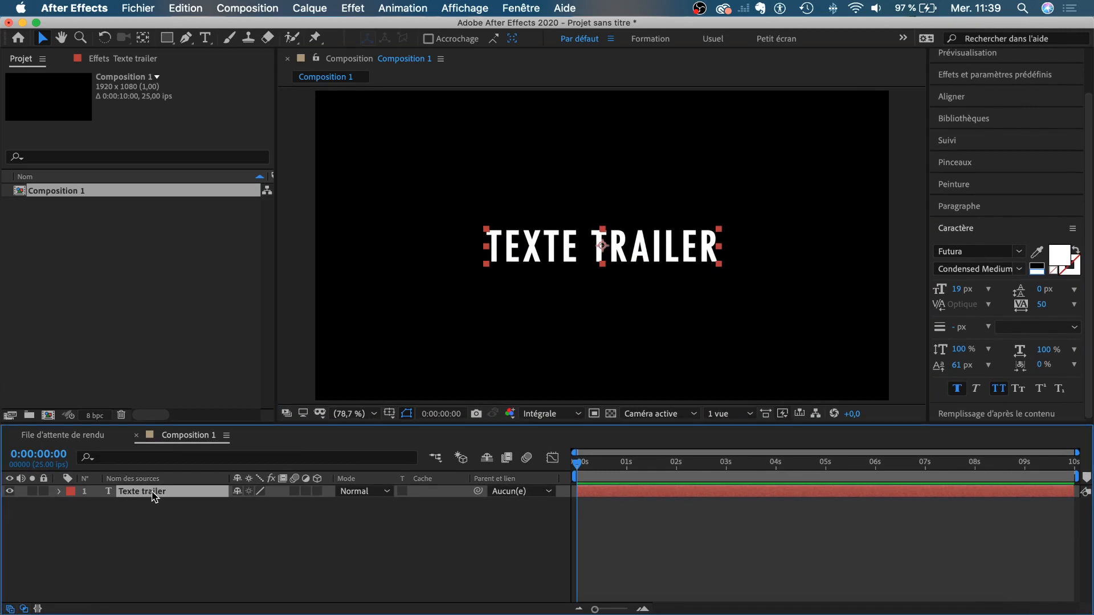
click(600, 465)
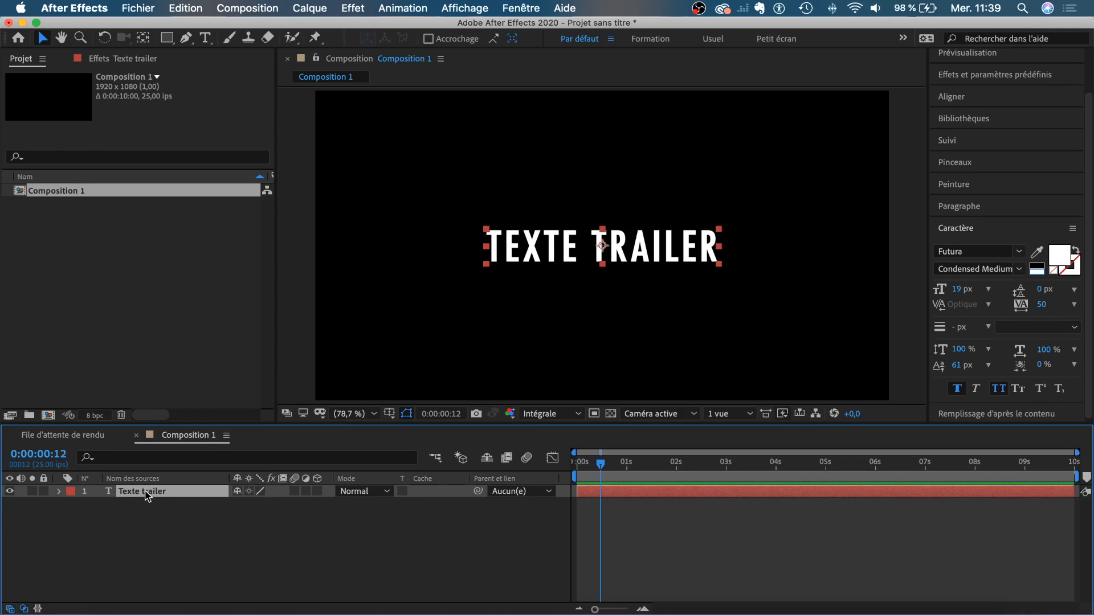
key(t)
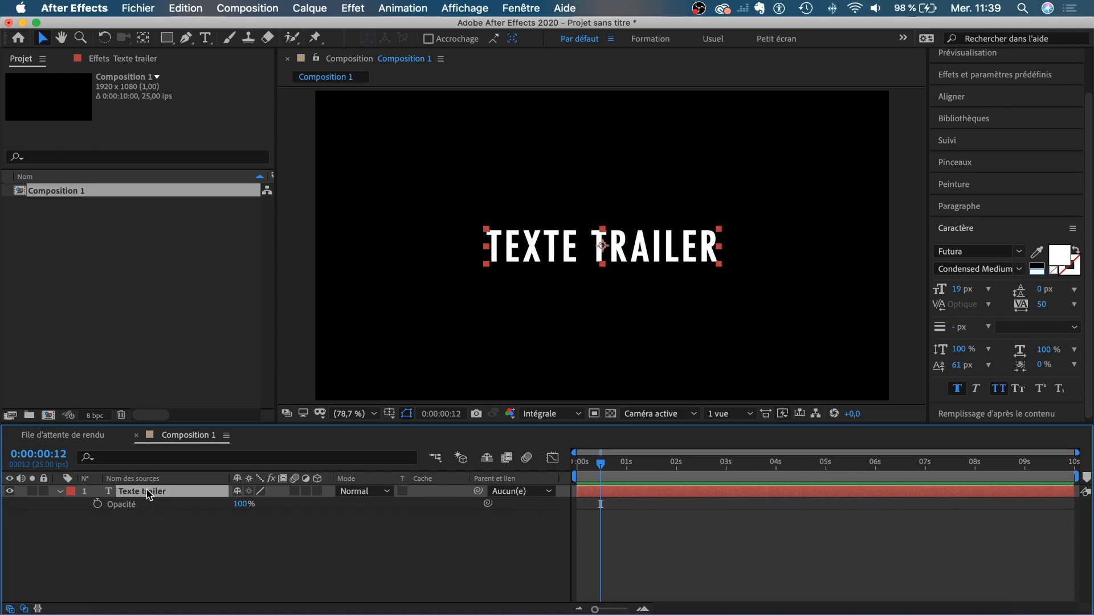
click(98, 507)
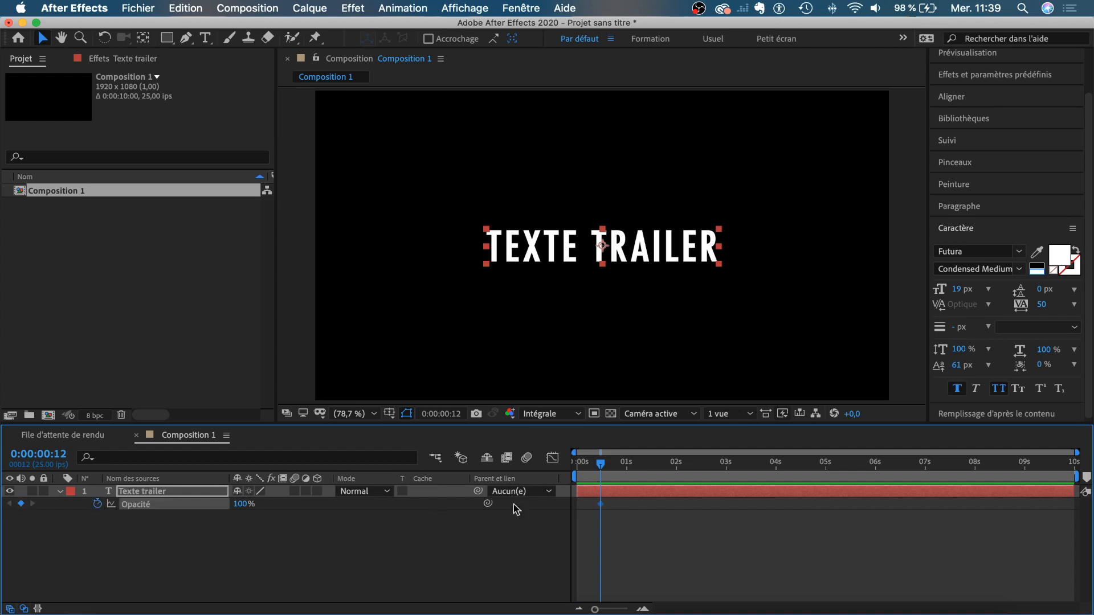
- Create the title's fade-in by moving the 100% opacity keyframe to about 1.2 s and setting opacity to 0% at 0:00:00:12
scroll(607, 512, up, 2)
scroll(608, 512, left, 2)
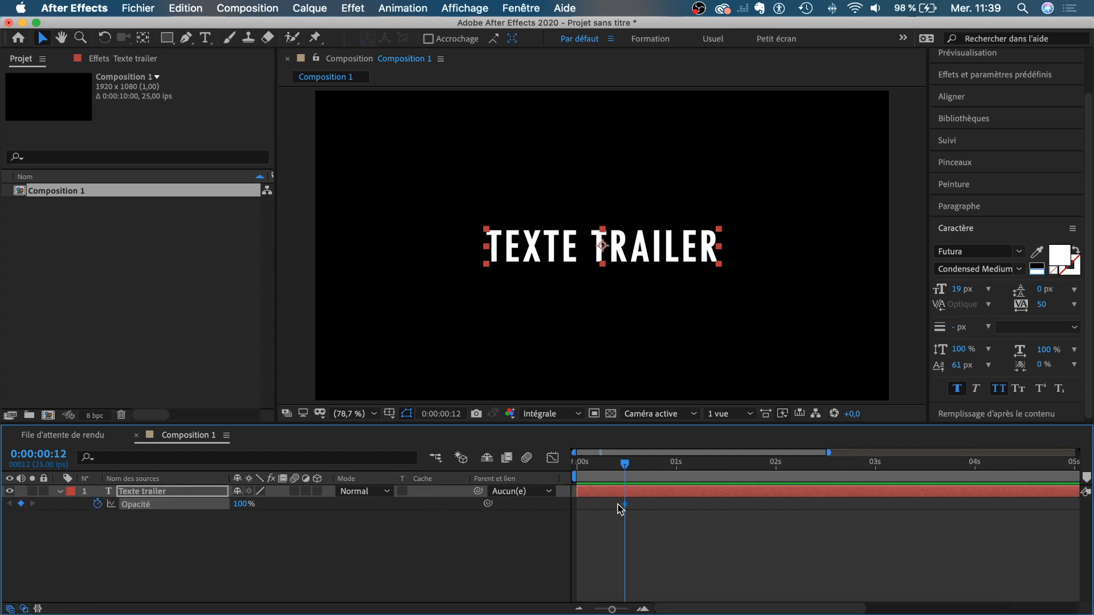
drag(626, 504, 700, 505)
drag(240, 506, 184, 506)
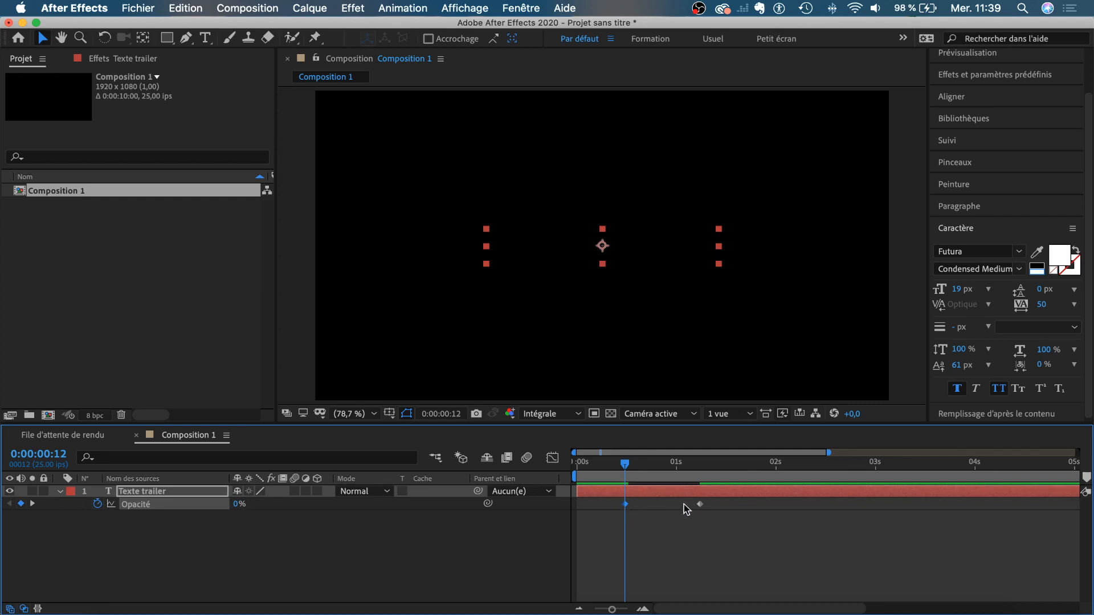
click(642, 563)
drag(631, 466, 724, 468)
- Create the title's fade-out with opacity keyframes of 100% at 0:00:03:24 and 0% at 0:00:04:18
drag(817, 469, 971, 468)
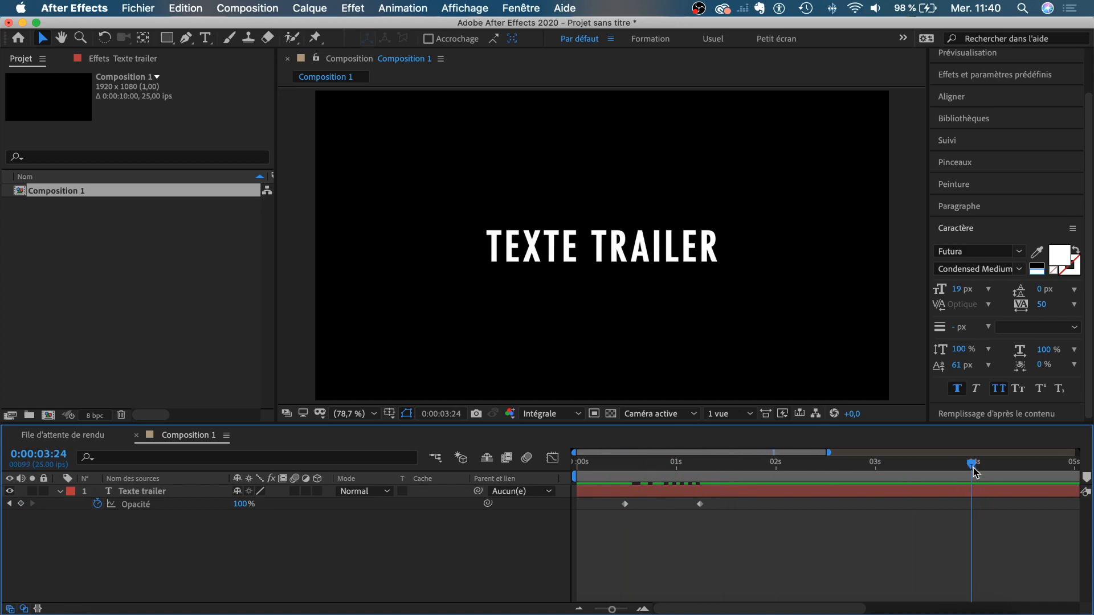
scroll(906, 601, right, 5)
scroll(717, 534, left, 5)
click(22, 504)
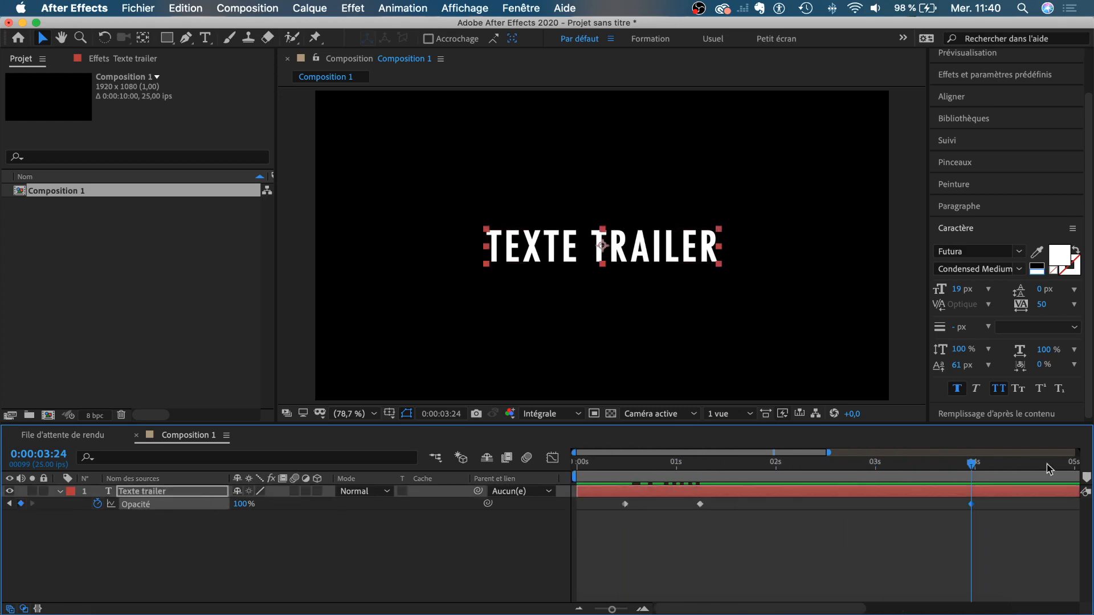
scroll(1056, 464, right, 1)
drag(1009, 469, 1016, 468)
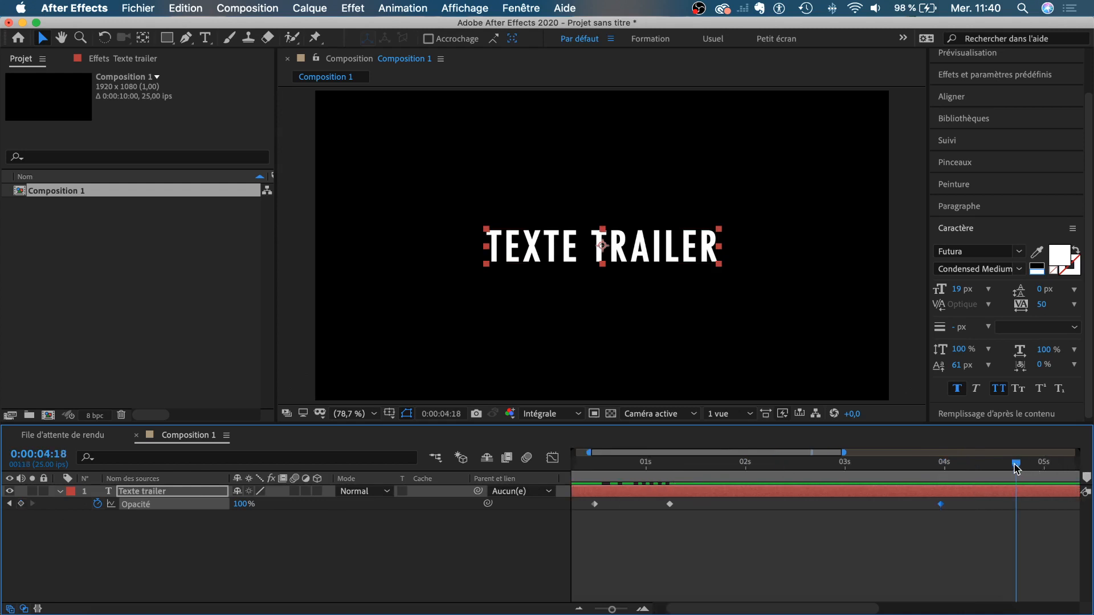
drag(225, 504, 172, 504)
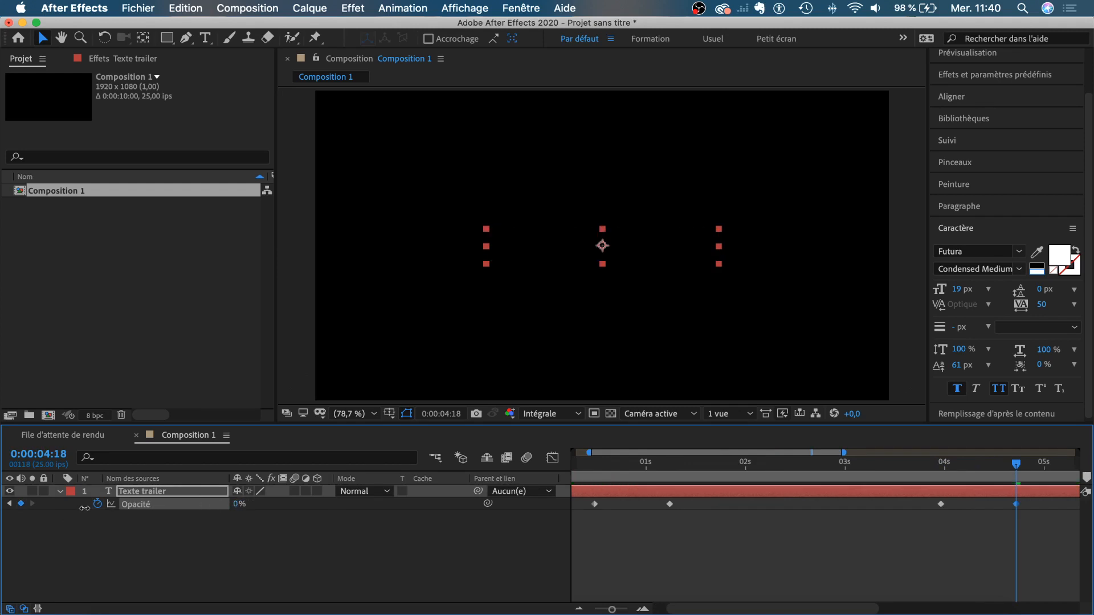
click(809, 538)
- Add a scale keyframe to the text layer at 0:00:00:12, where the fade-in starts
drag(1016, 463, 595, 496)
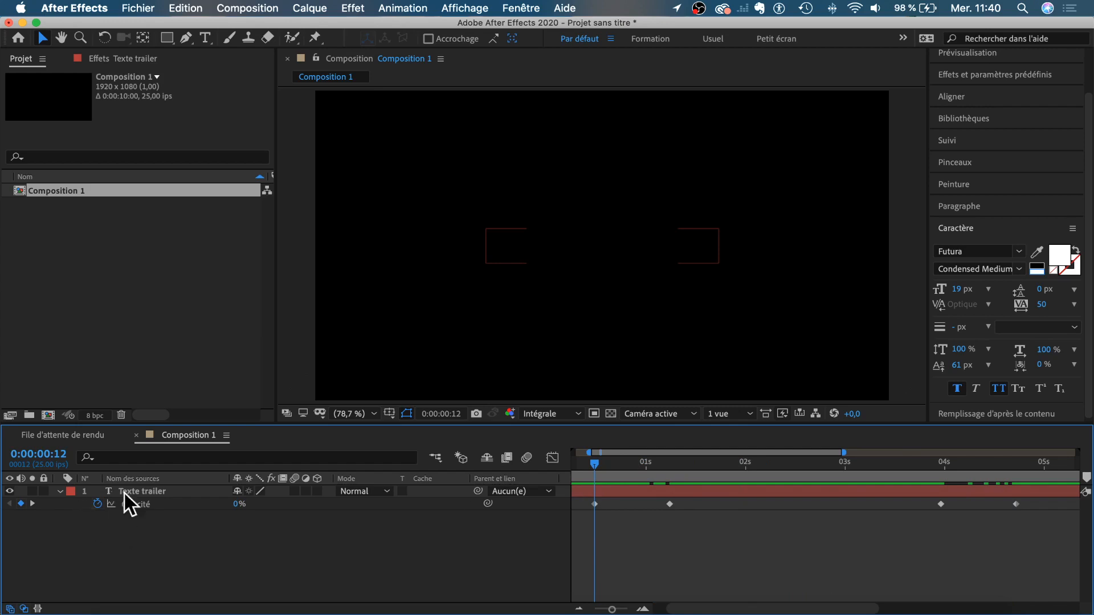
click(142, 492)
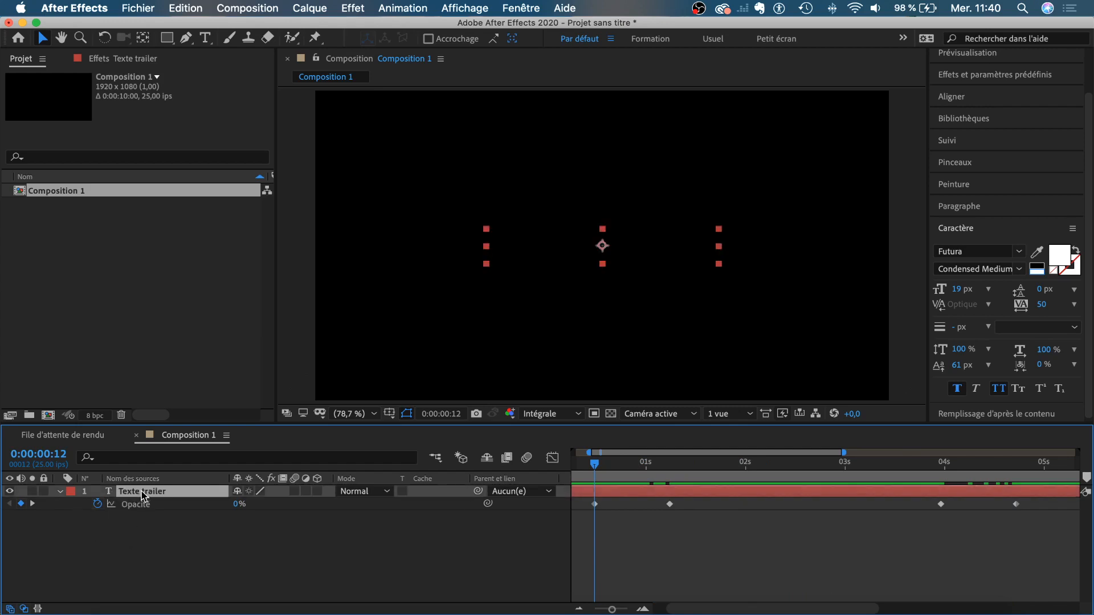
key(s)
click(116, 504)
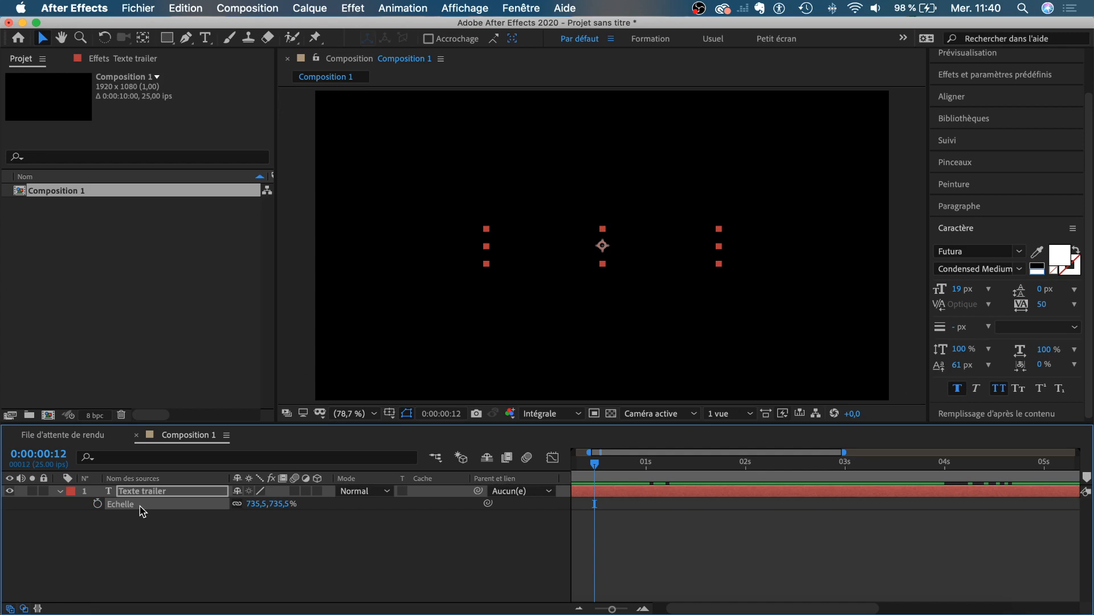
click(98, 503)
scroll(637, 523, left, 2)
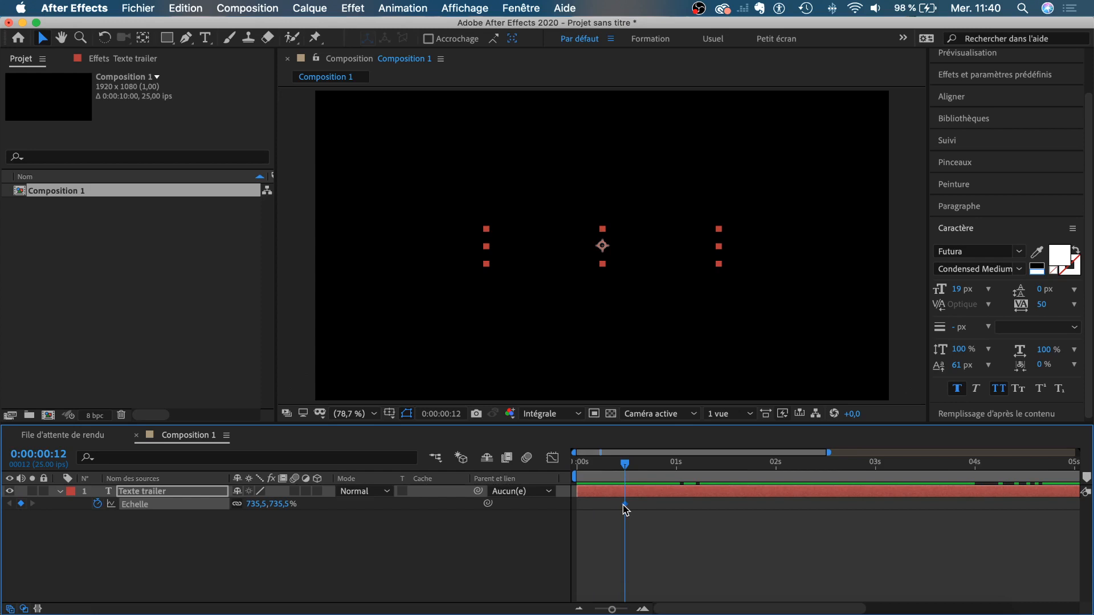
- Show all keyframed properties of the text layer and set its starting scale at 0:00:00:12 to 625.5%
key(s)
key(u)
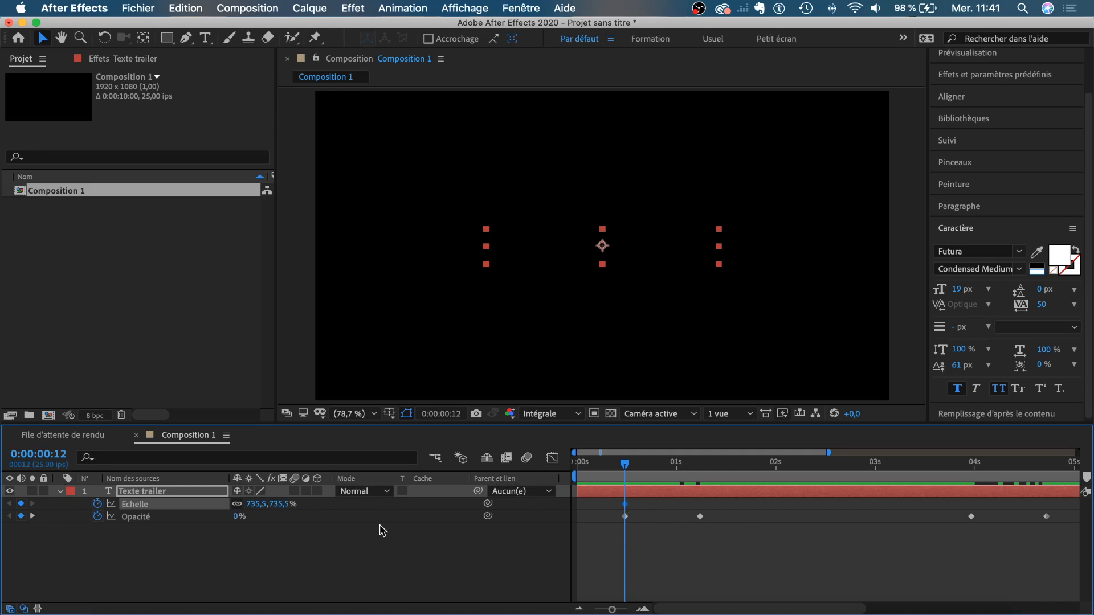
drag(284, 507, 207, 507)
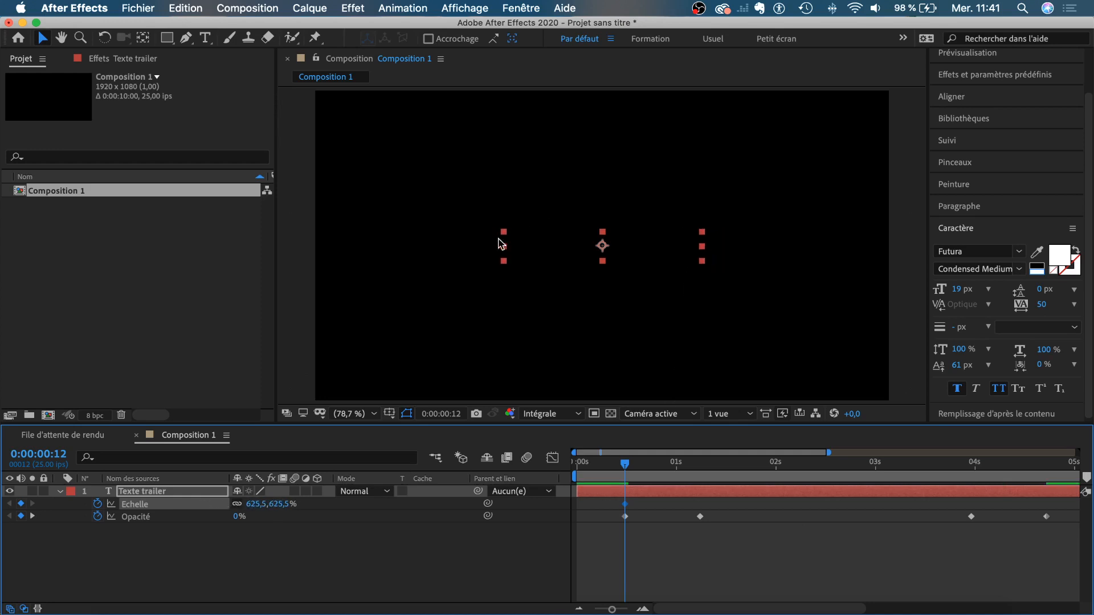
- Make the title grow by adding a larger scale keyframe at the time of the last opacity keyframe
click(1050, 463)
drag(255, 504, 476, 506)
click(685, 542)
- Play back the title animation from 0:00:00:09 and bring the playhead to the end of the fade-in at 0:00:01:06
click(613, 465)
key(space)
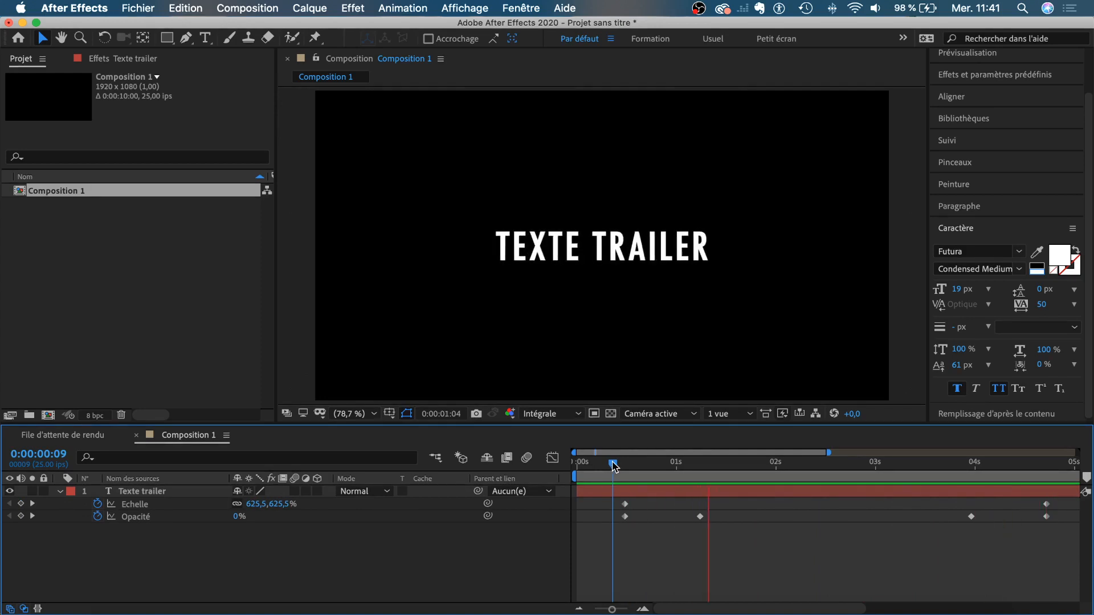
drag(612, 464, 736, 461)
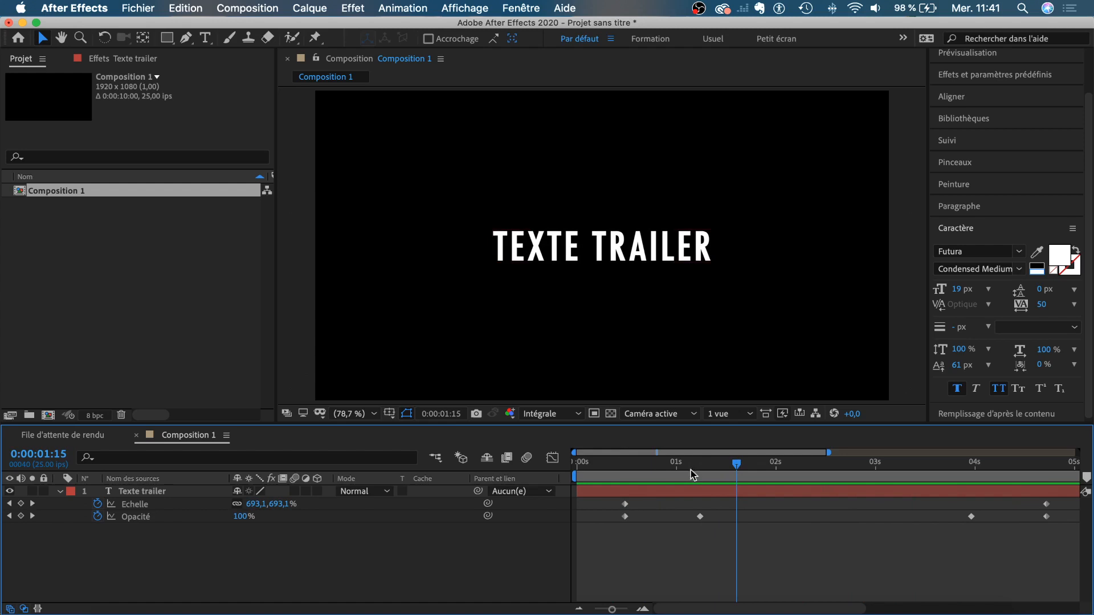
drag(736, 466, 700, 466)
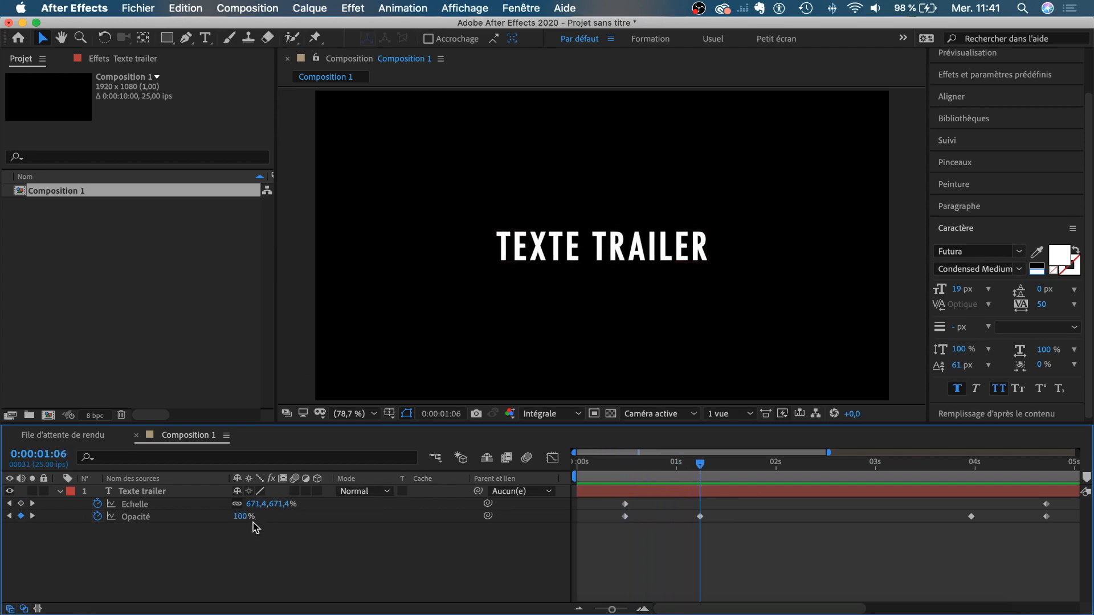
- Expand the text layer's properties and add a tracking (Approche) text animator to it
click(59, 491)
click(59, 491)
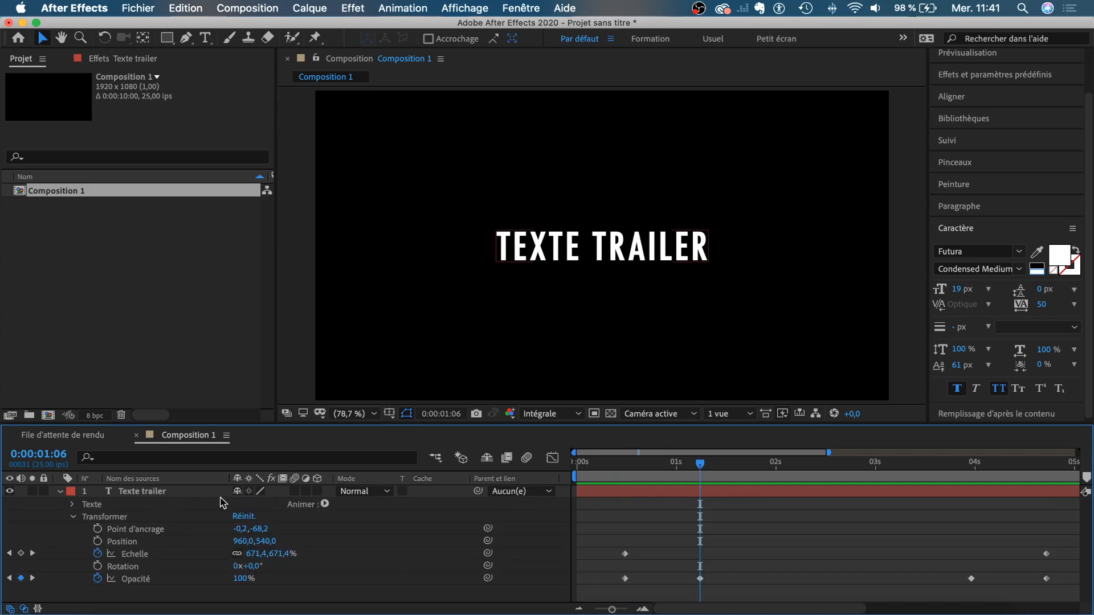
click(325, 504)
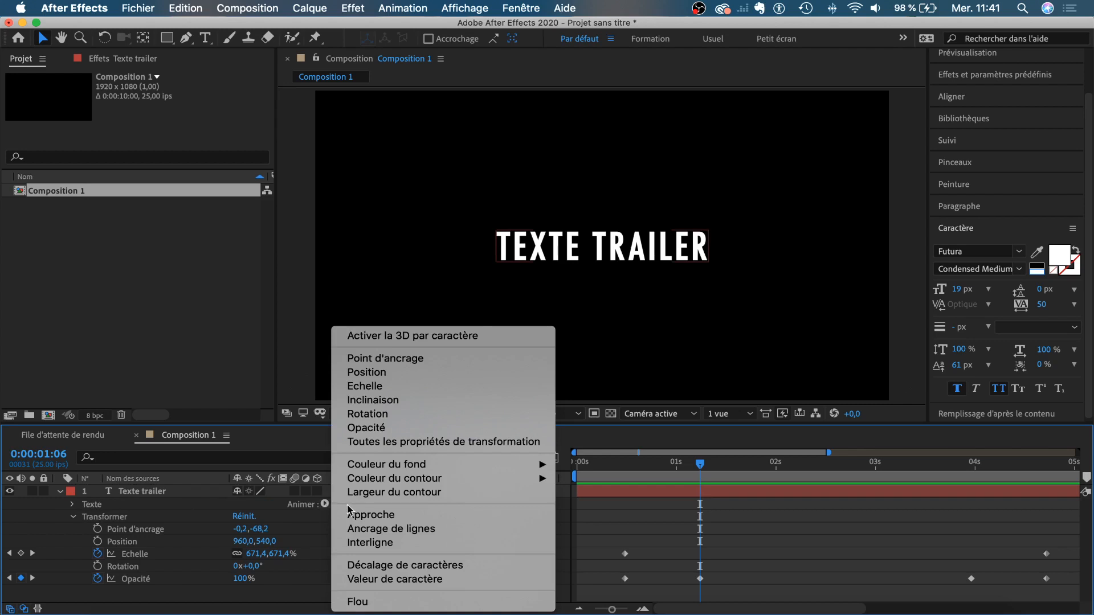
click(370, 516)
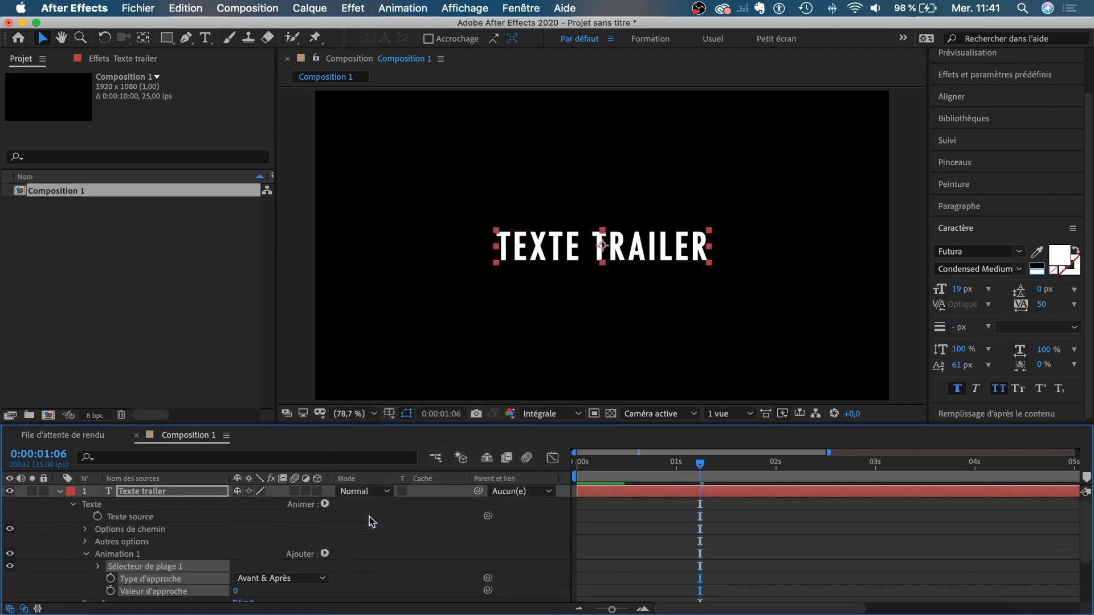
- Try a tracking value of 12 on the title's text animator, and undo it
scroll(215, 531, down, 3)
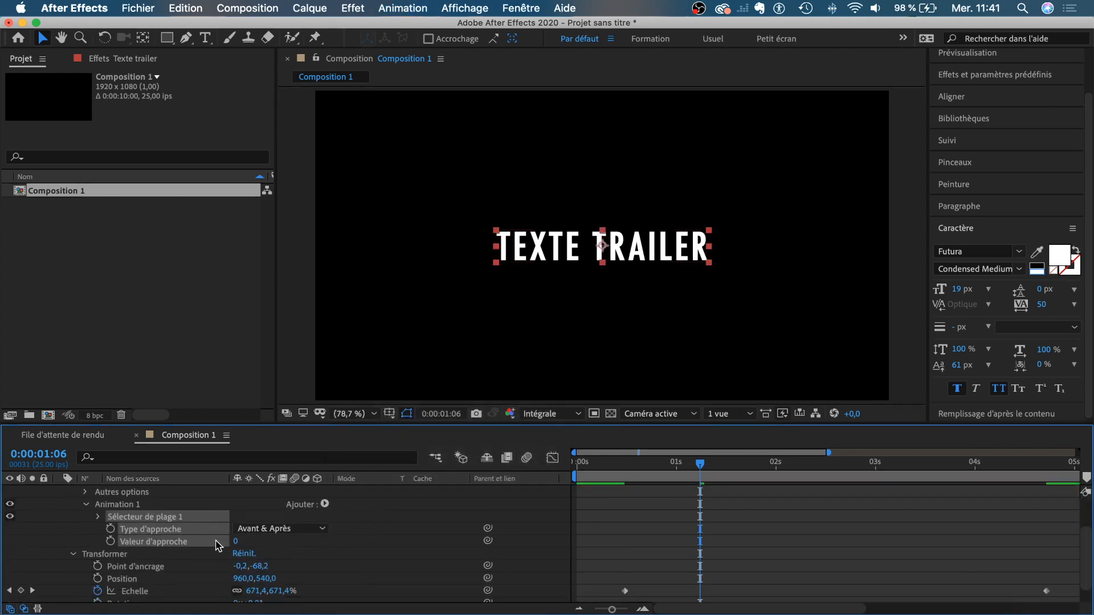
drag(236, 541, 246, 542)
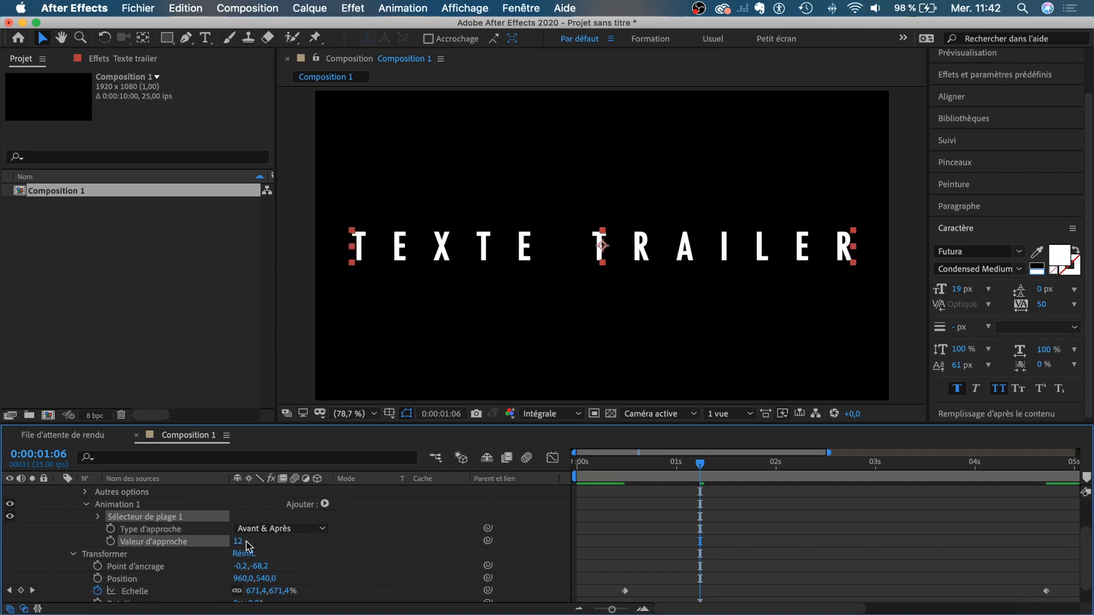
key(super+z)
- Add a tracking value keyframe of 0 to the text animator at 0:00:00:12
scroll(624, 532, down, 1)
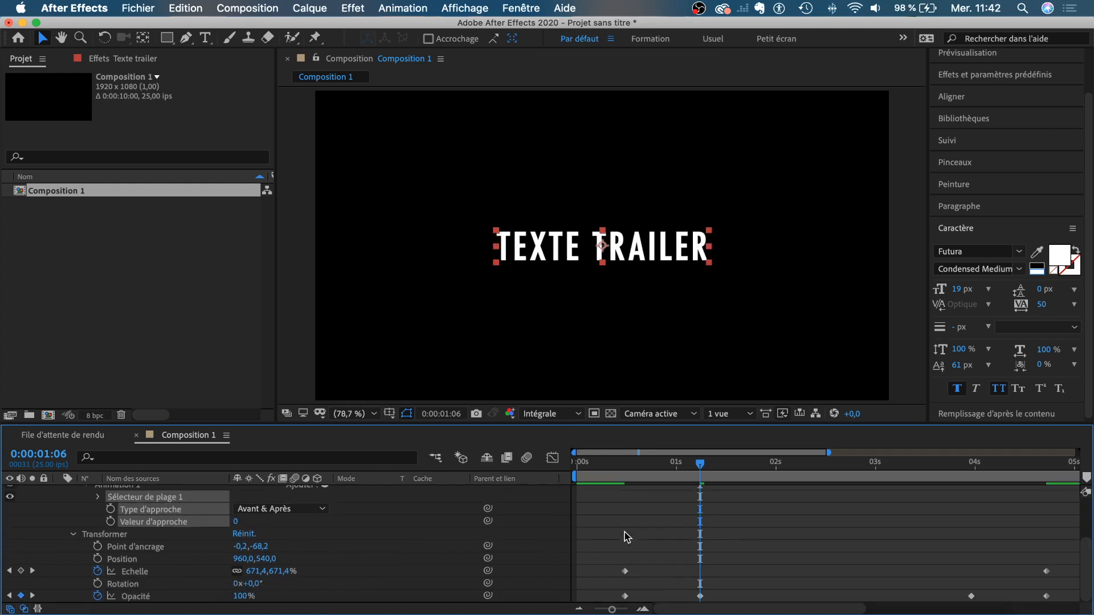
click(625, 465)
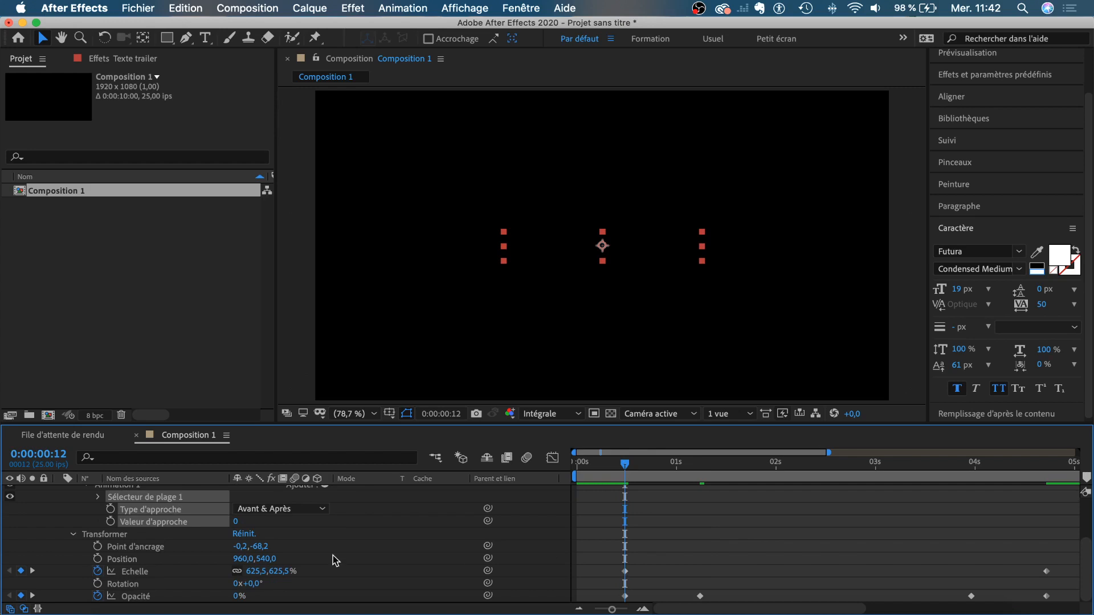
click(97, 522)
click(110, 521)
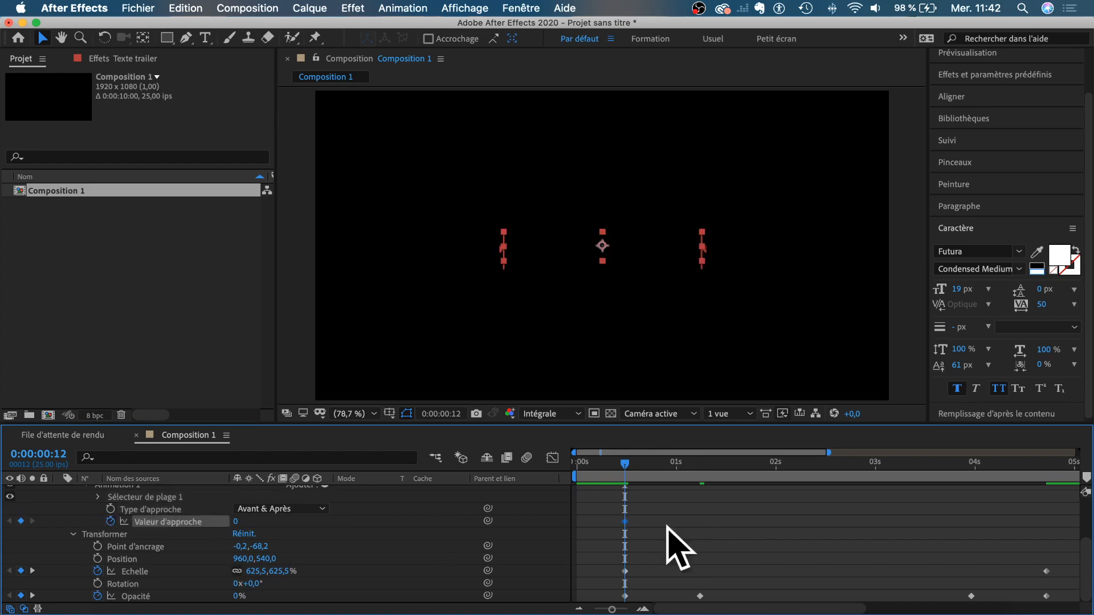
- Add a tracking keyframe of 6, move it in line with the last scale keyframe, and preview the title from 0:00:00:09
drag(691, 470, 972, 473)
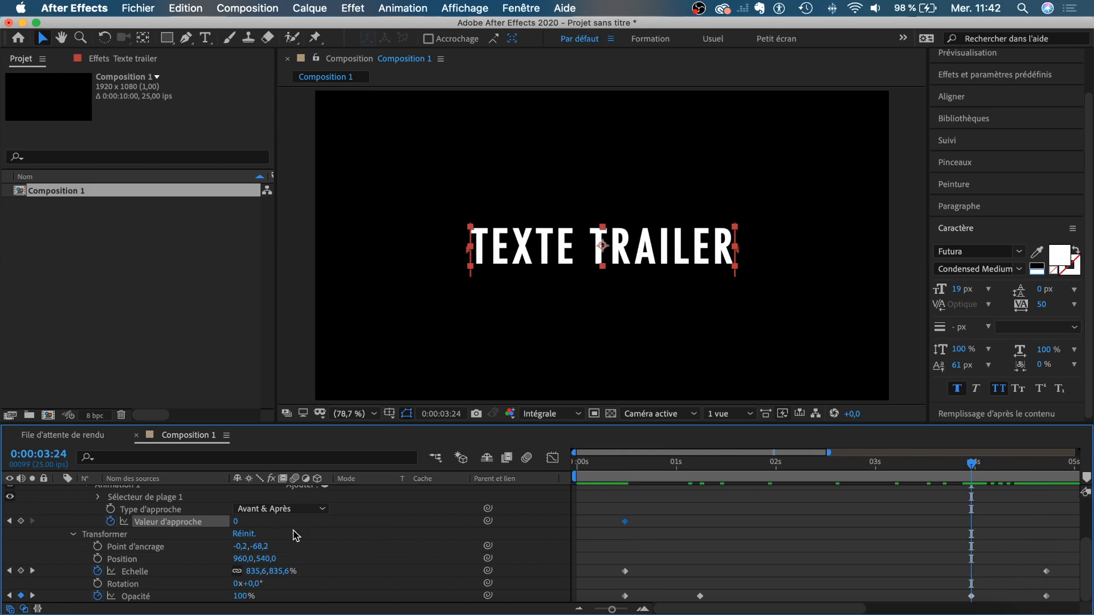
drag(238, 522, 240, 522)
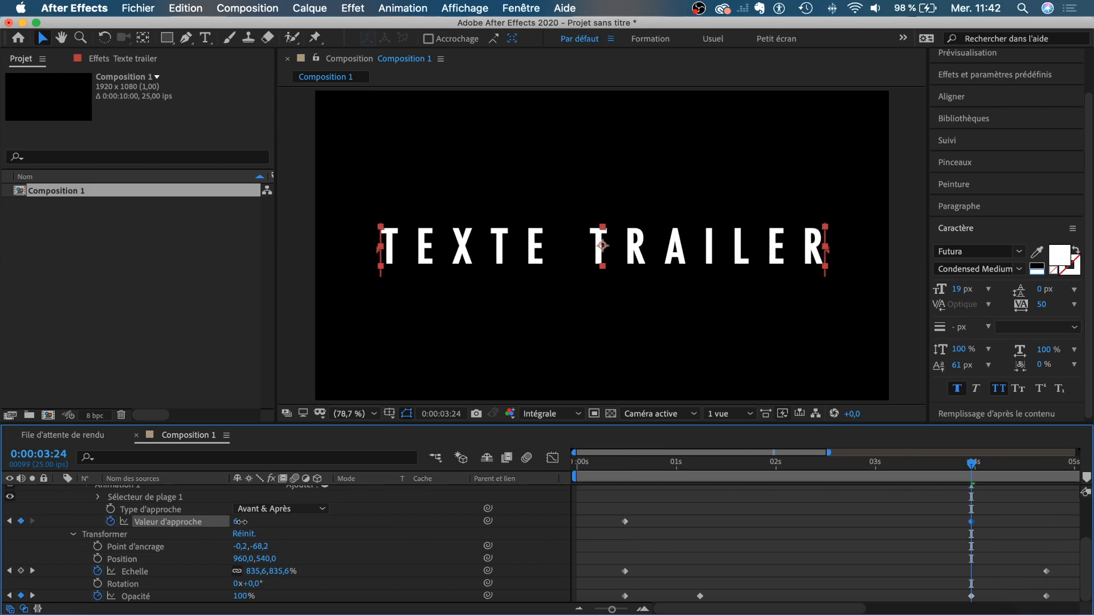
click(846, 563)
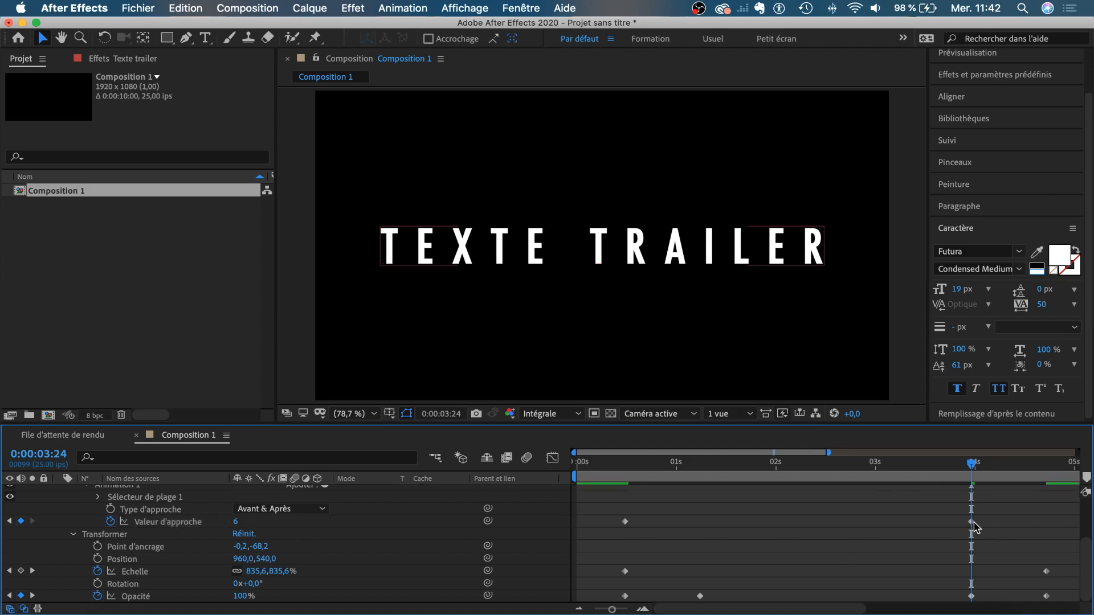
drag(971, 522, 1048, 522)
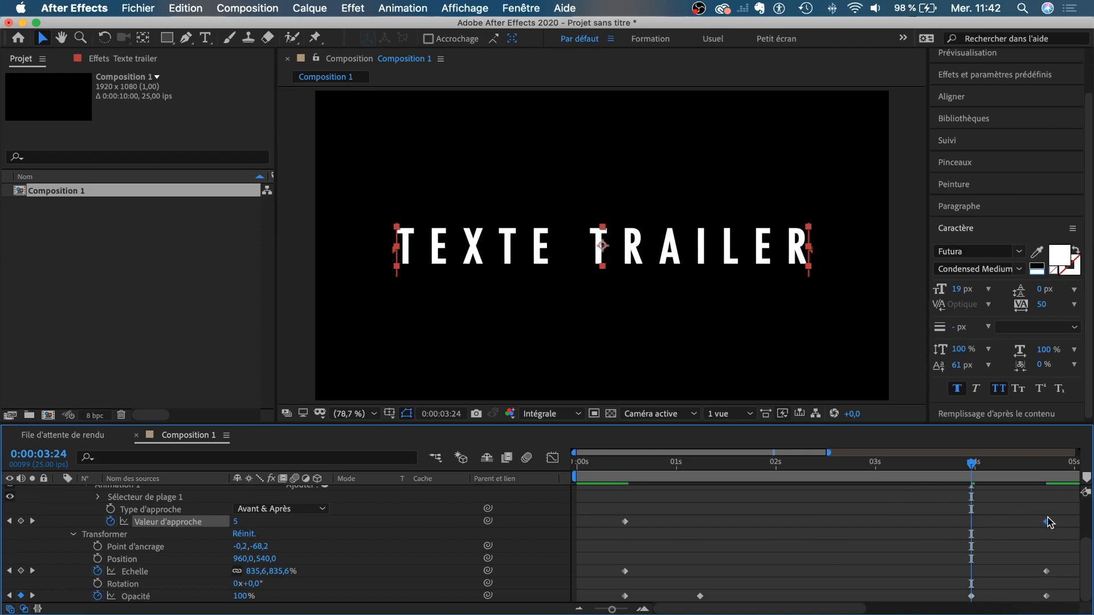
click(614, 462)
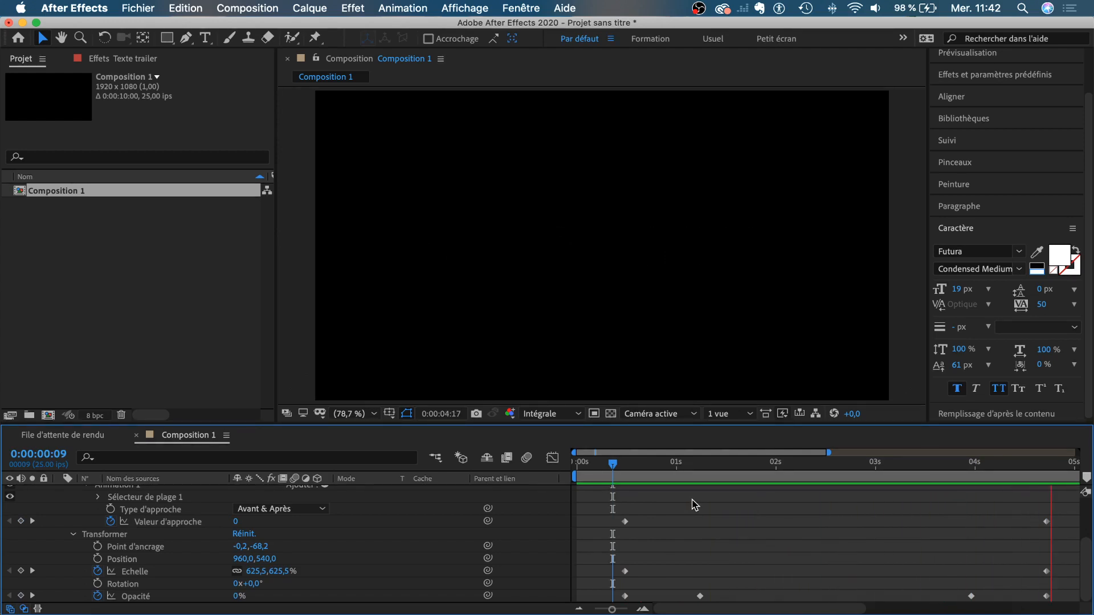
- Return to 0:00:00:12, collapse the text layer's property groups, and create an adjustment layer above it
mouse_move(628, 465)
mouse_down()
mouse_move(834, 465)
mouse_move(626, 469)
mouse_up()
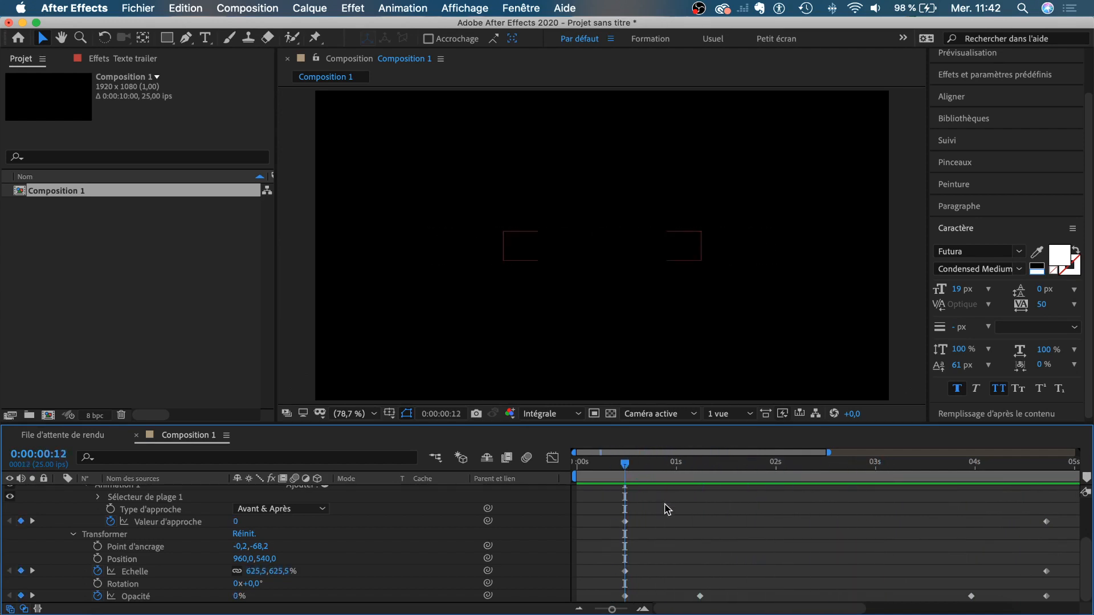
scroll(148, 522, up, 3)
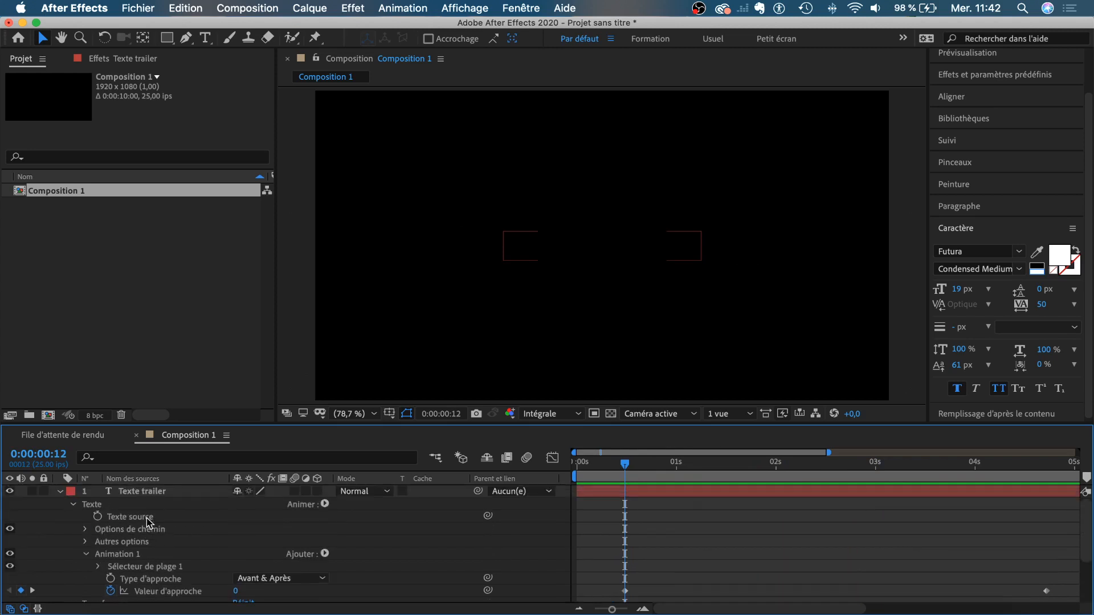
click(73, 505)
click(72, 517)
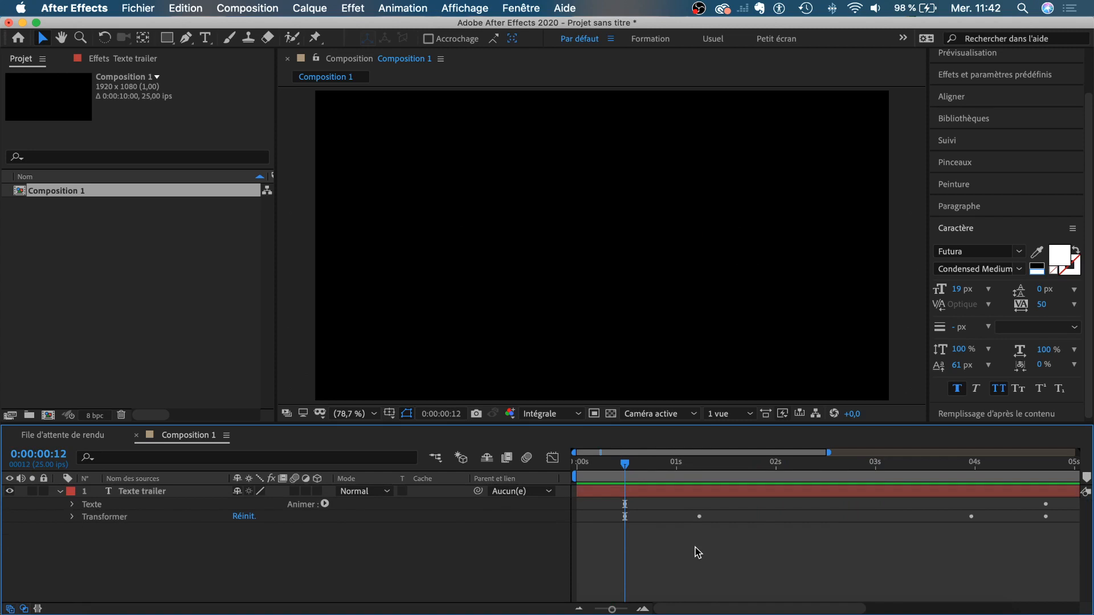
right_click(667, 550)
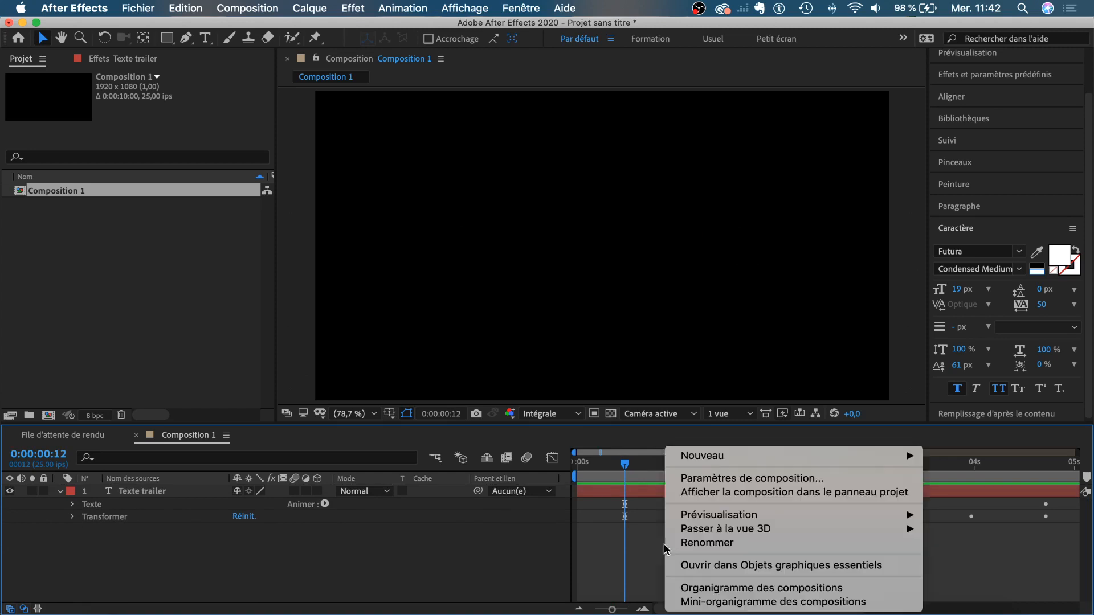
mouse_move(708, 456)
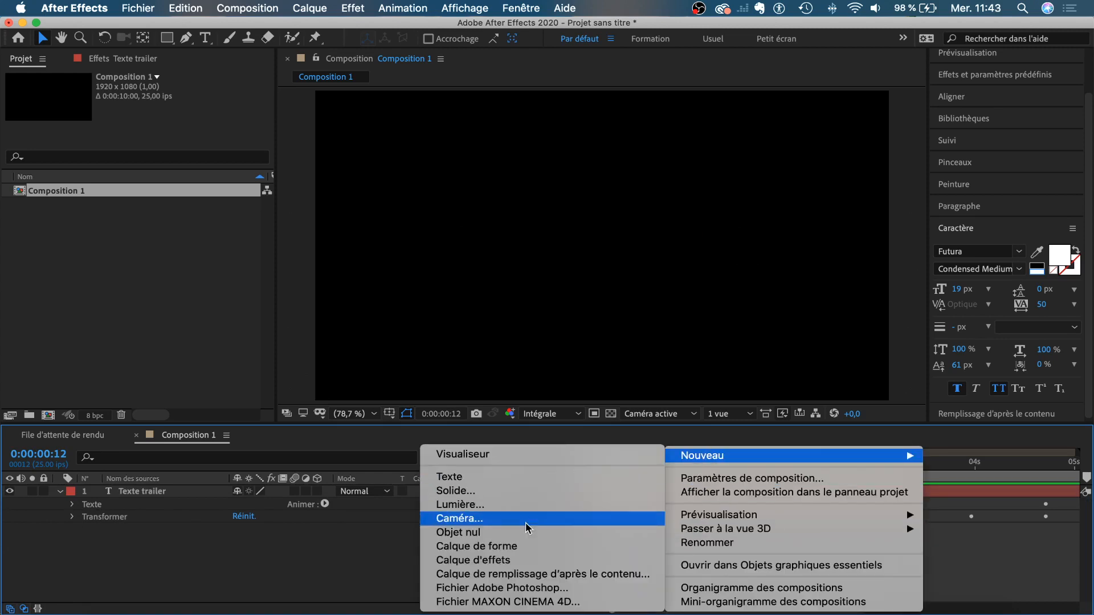
click(514, 560)
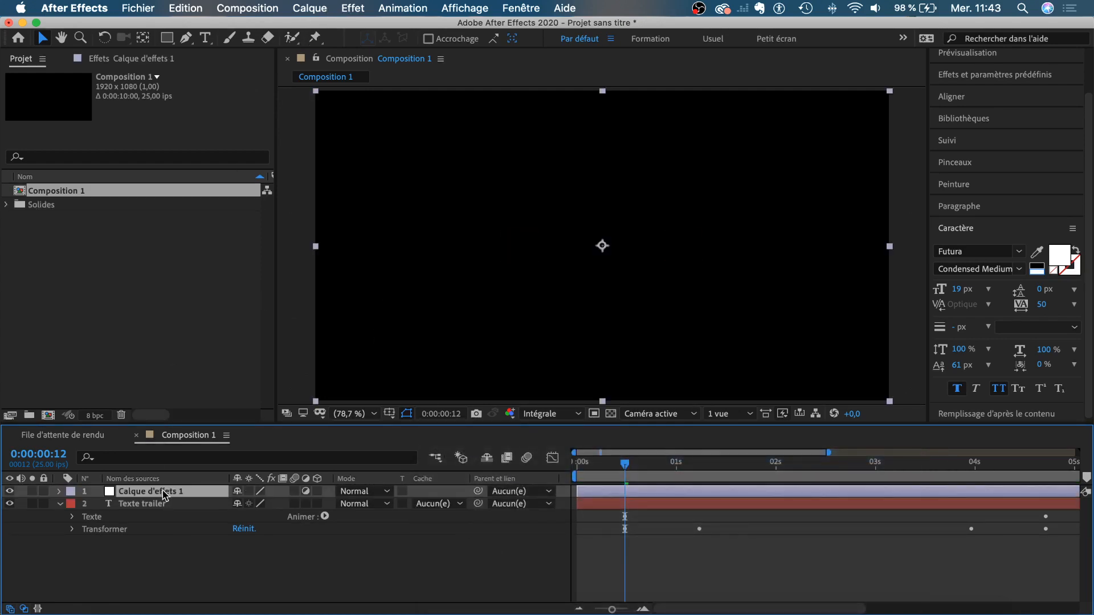
- Apply the Gaussian Blur effect (Flou gaussian) to the adjustment layer
click(352, 8)
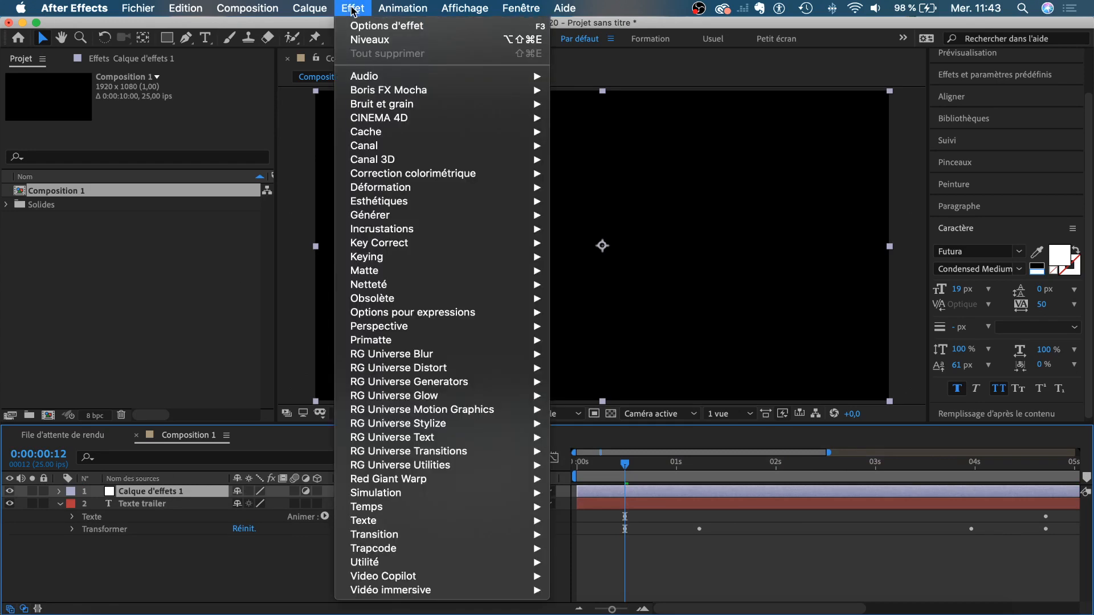
mouse_move(422, 289)
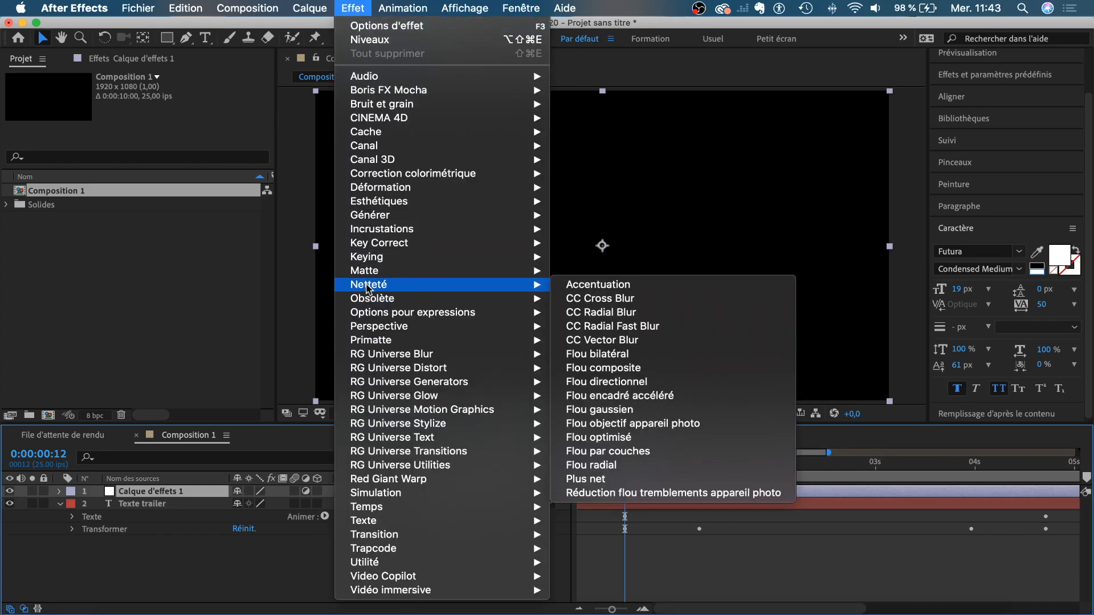
click(627, 415)
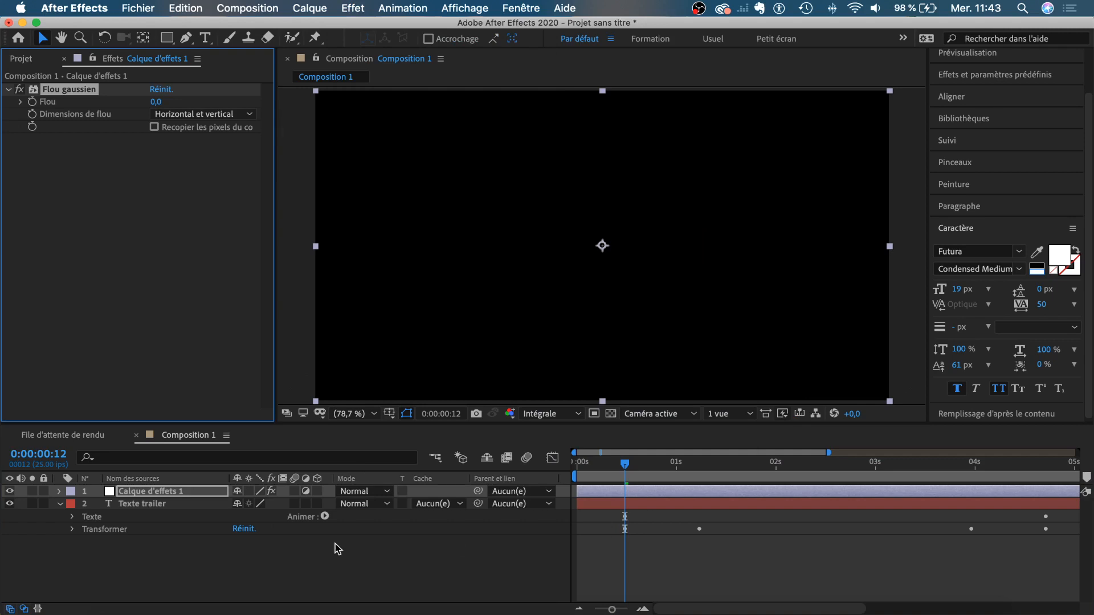
key(BackSpace)
key(BackSpace)
- Add a keyframe for the Gaussian blur amount at 0:00:00:12 and raise the blur to 65.2
click(33, 102)
drag(156, 102, 264, 105)
drag(469, 111, 640, 124)
- Set the Gaussian blur amount to 0 at 0:00:01:06 and show the adjustment layer's keyframes
drag(625, 464, 698, 467)
drag(713, 466, 702, 467)
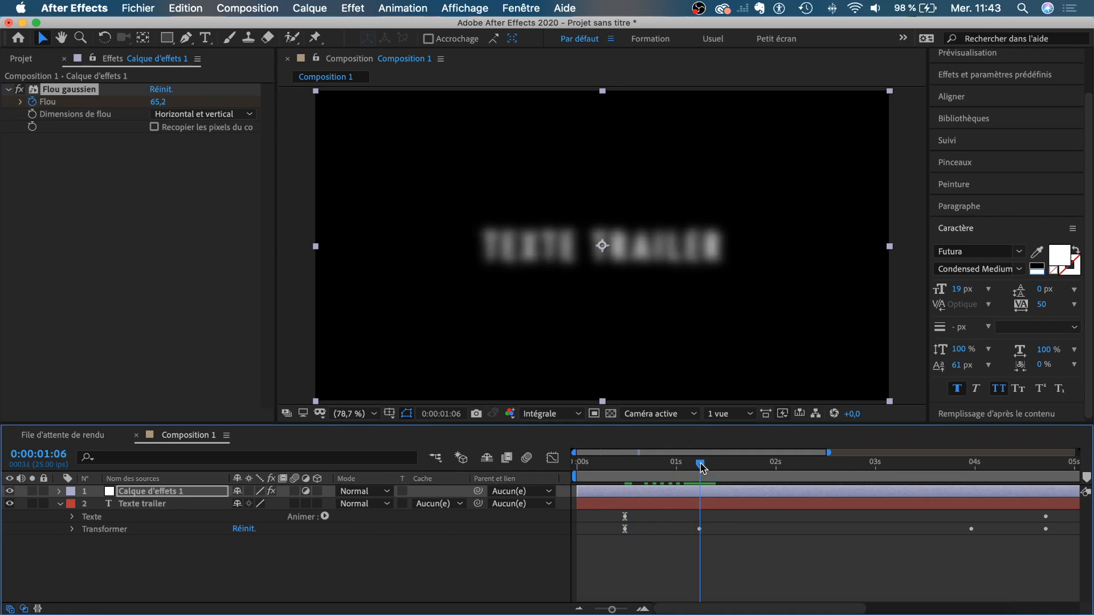
click(158, 103)
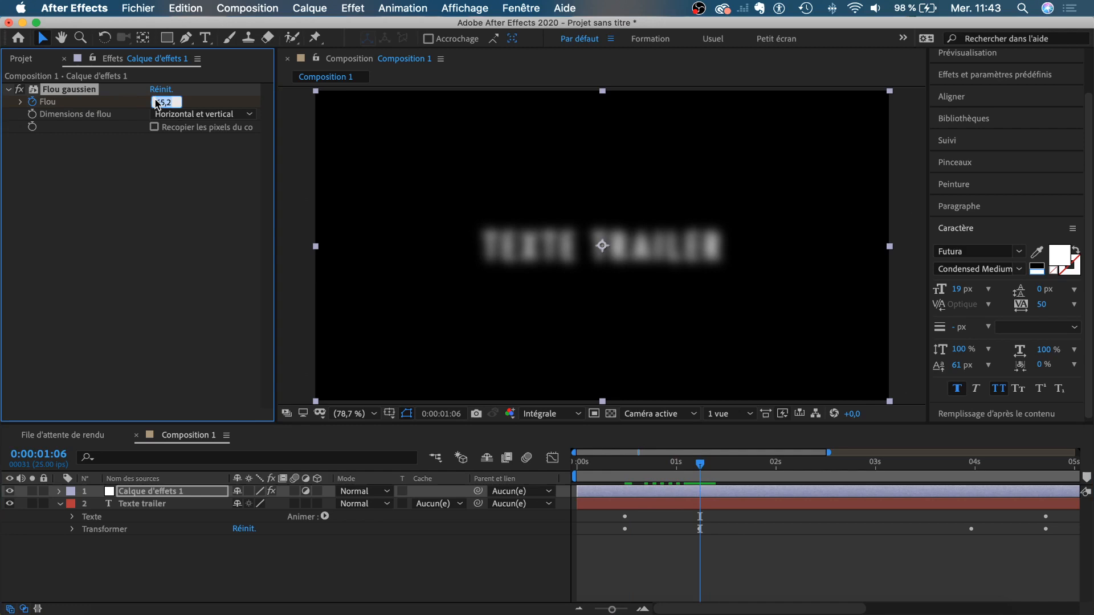
text(0)
key(Return)
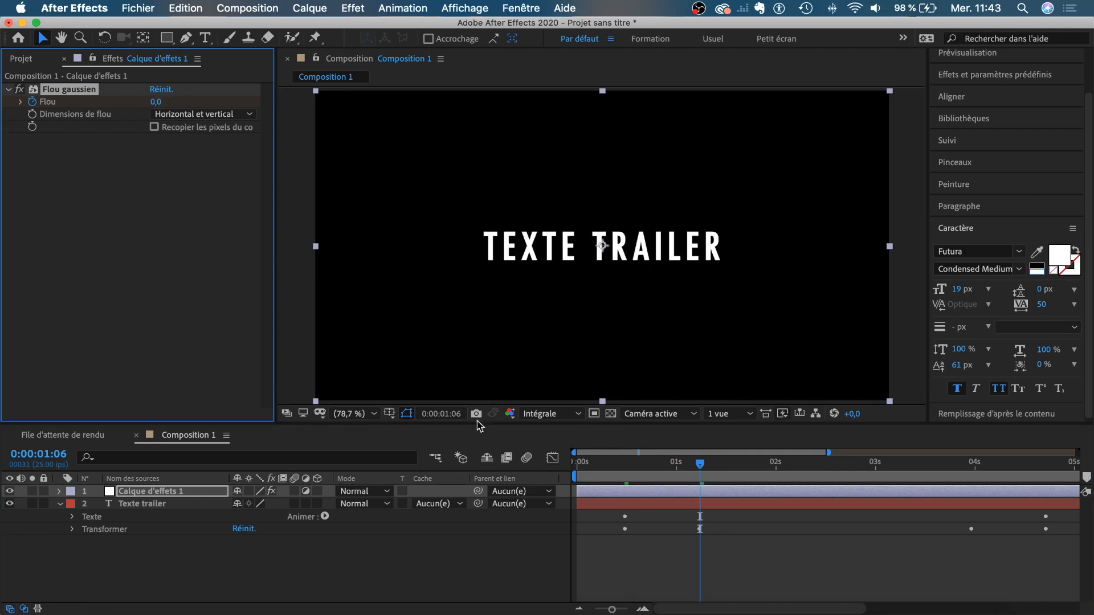
key(u)
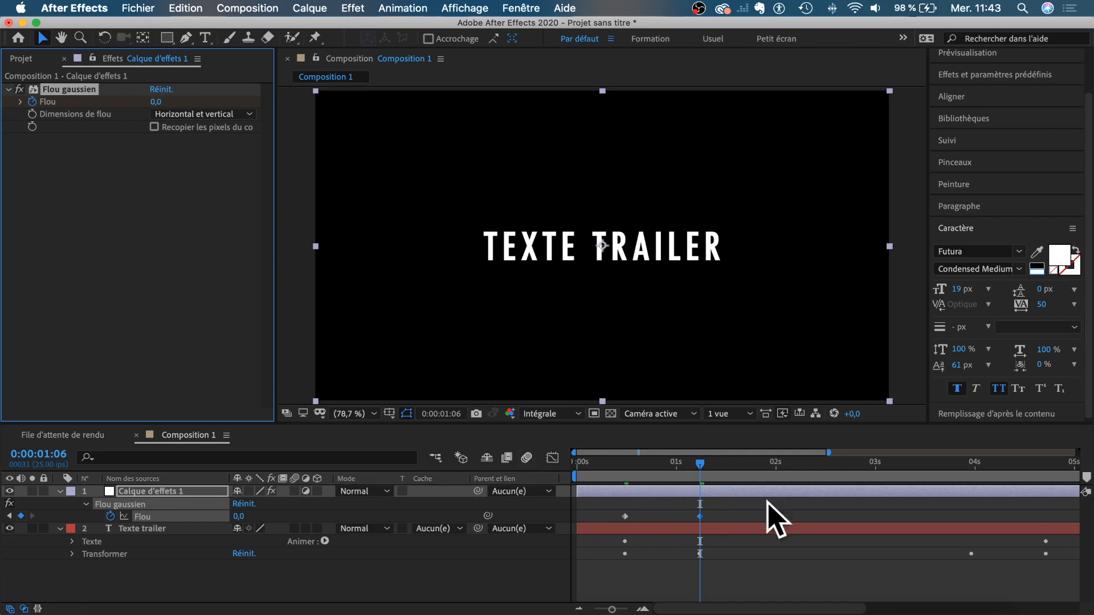
- Copy the zero-blur keyframe to 0:00:03:24 and the initial 65.2 blur keyframe to 0:00:04:18, then check the title at 0:00:01:12
drag(701, 464, 972, 483)
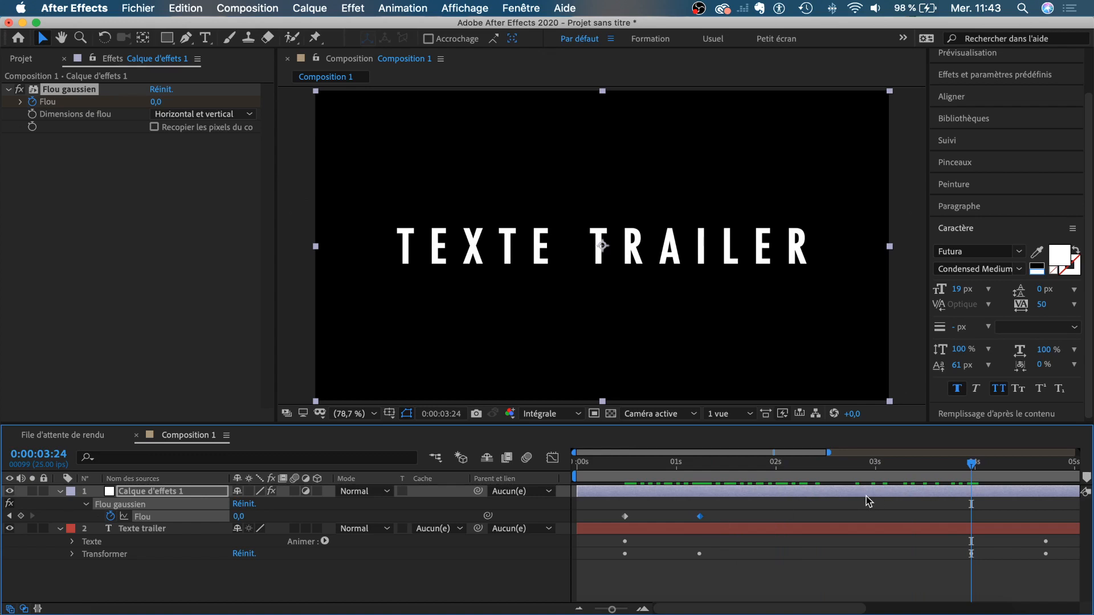
key(super+v)
scroll(935, 509, right, 2)
click(1018, 466)
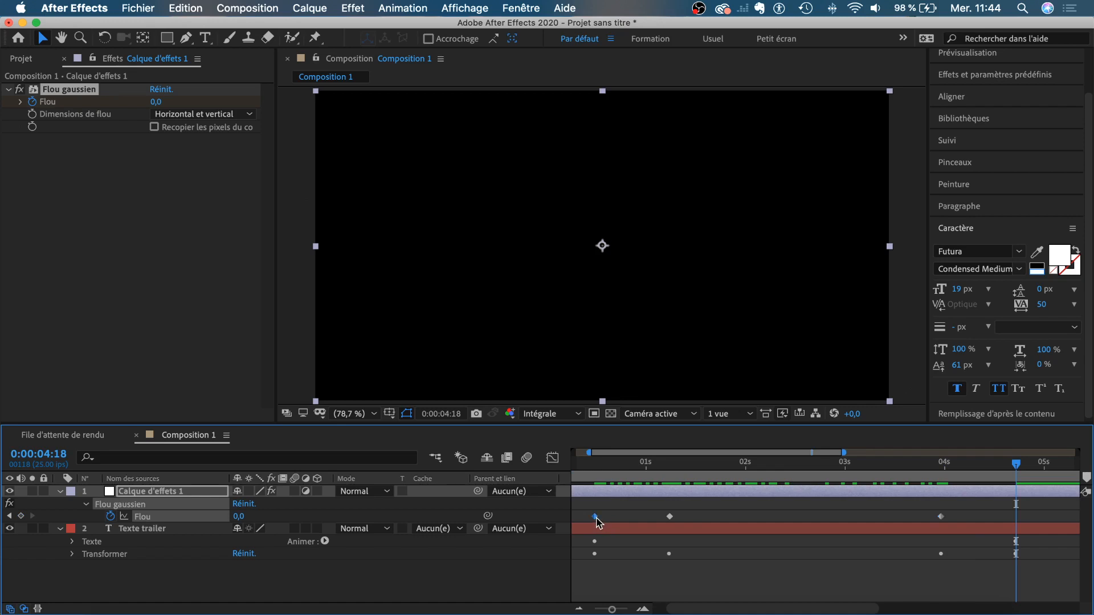
key(super+v)
click(985, 504)
drag(1014, 468, 695, 494)
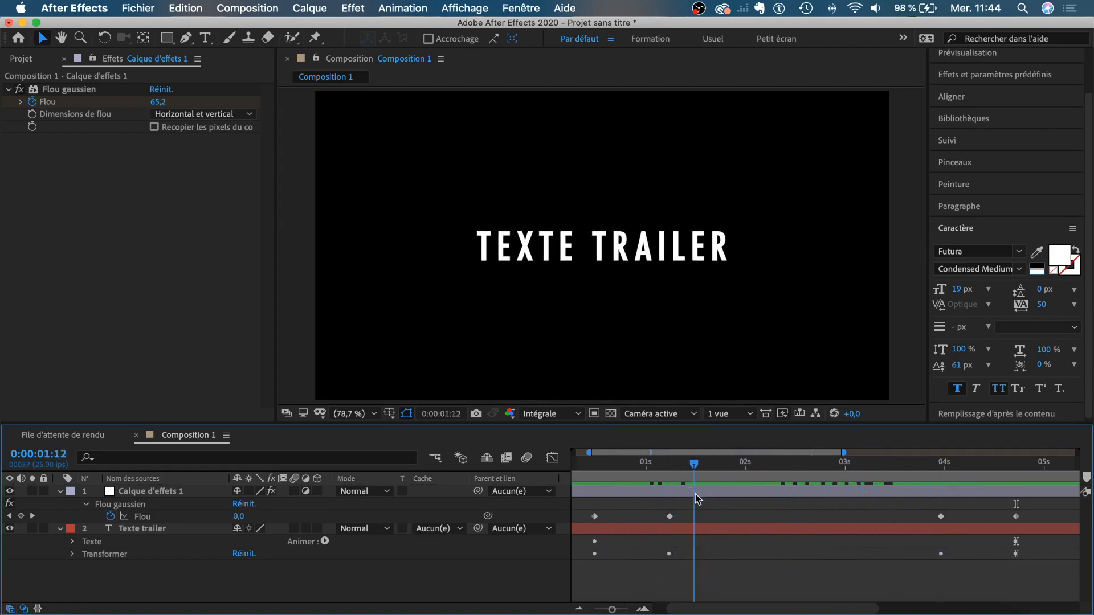
- Apply Easy Ease to both tracking keyframes (Valeur d'approche) of the Texte trailer layer in the graph editor
click(132, 529)
key(u)
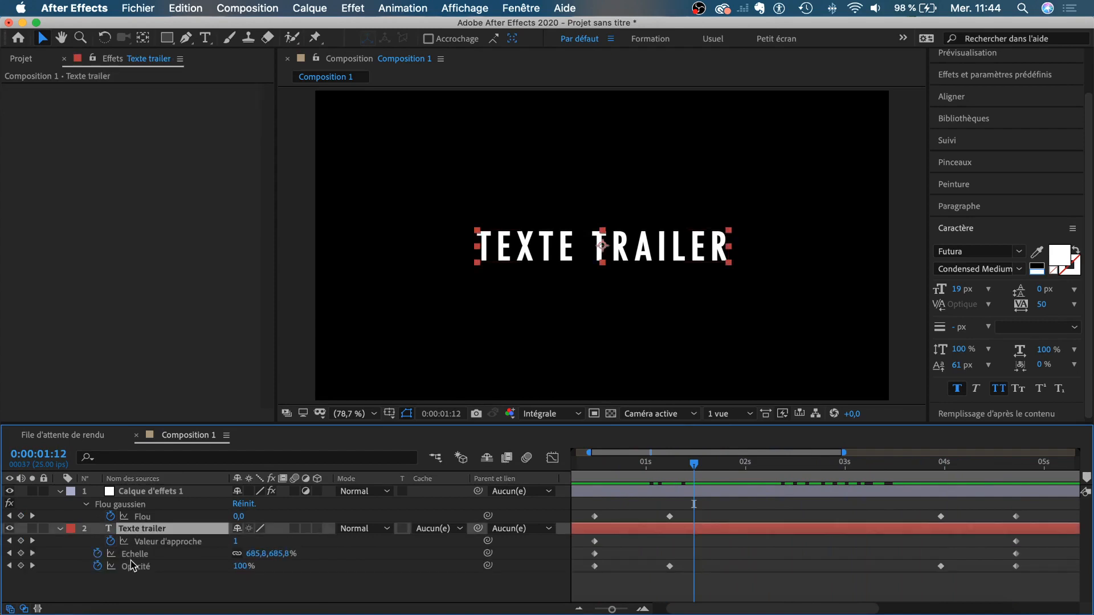
click(158, 543)
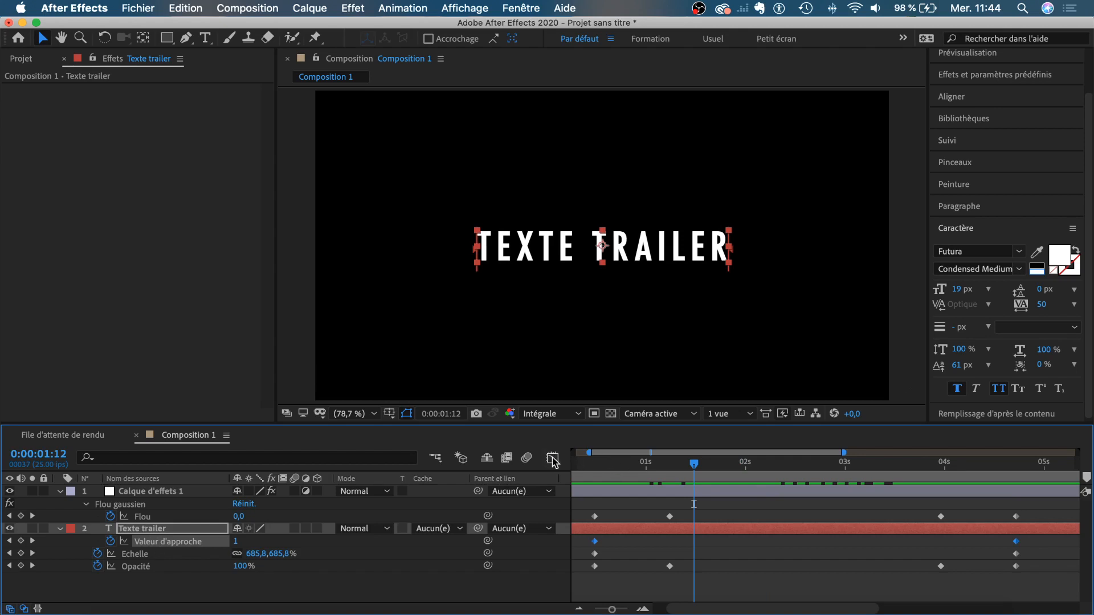
click(552, 459)
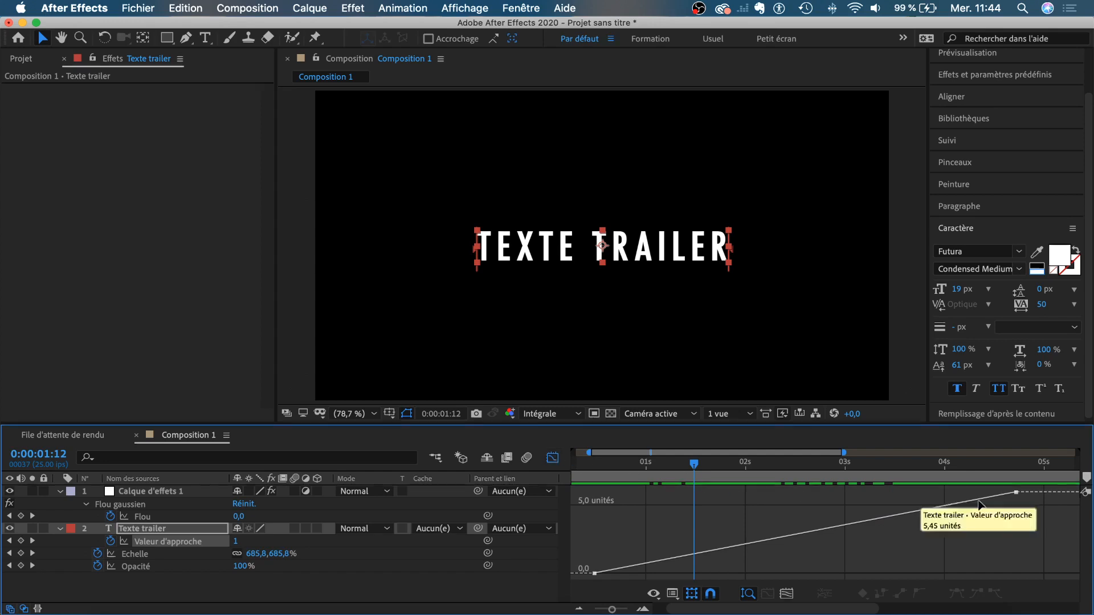
drag(1030, 493, 588, 579)
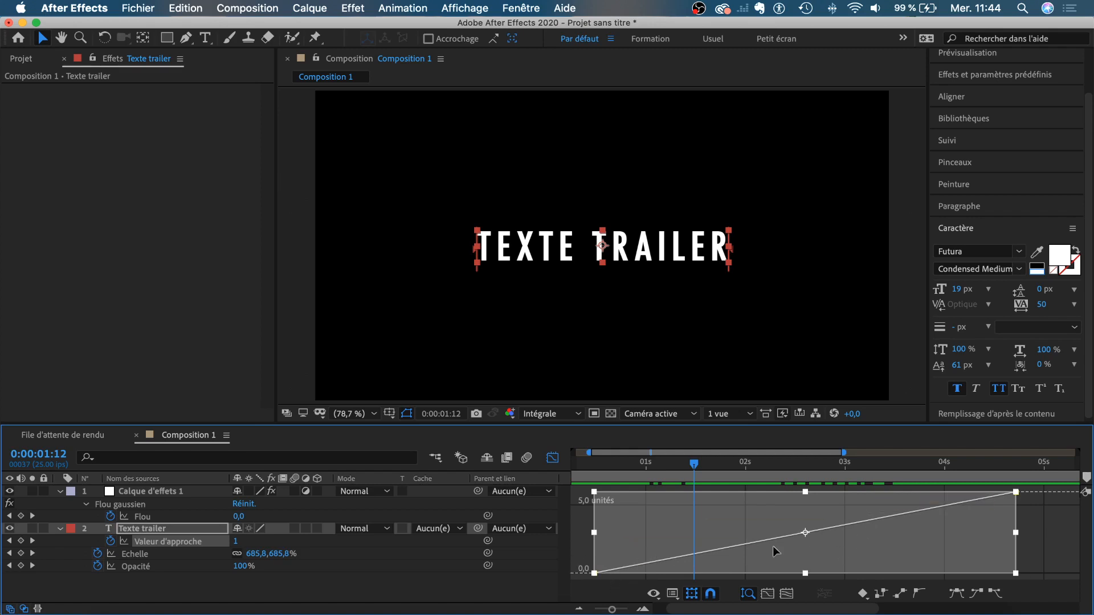
click(957, 596)
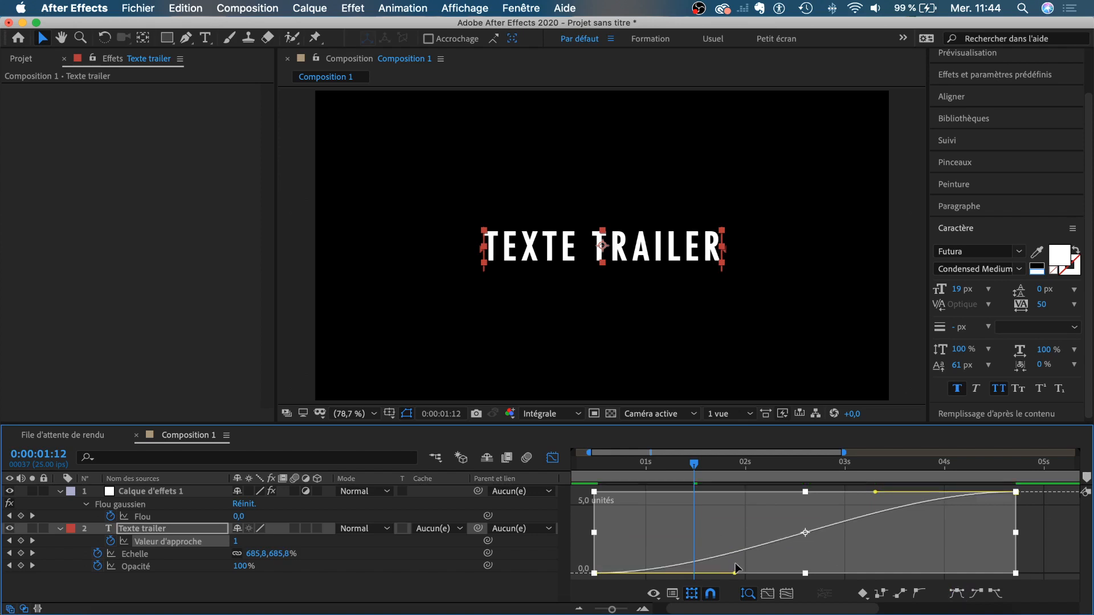
- Lengthen both easing handles of the tracking curve to about its midpoint and preview the animation from 0:00:00:10
drag(734, 573, 813, 575)
drag(875, 492, 799, 496)
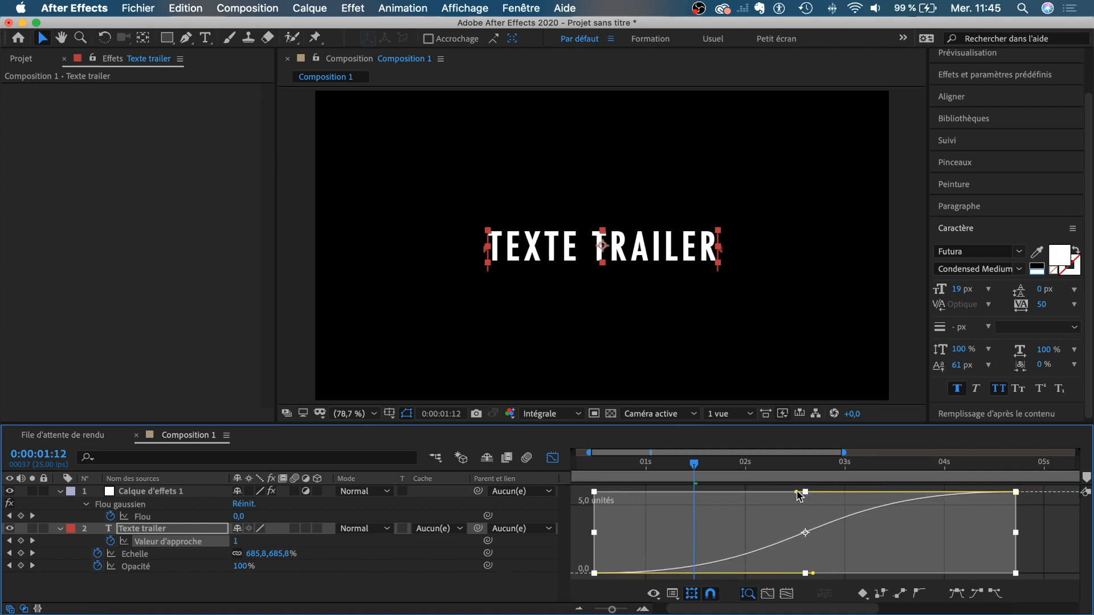
click(553, 457)
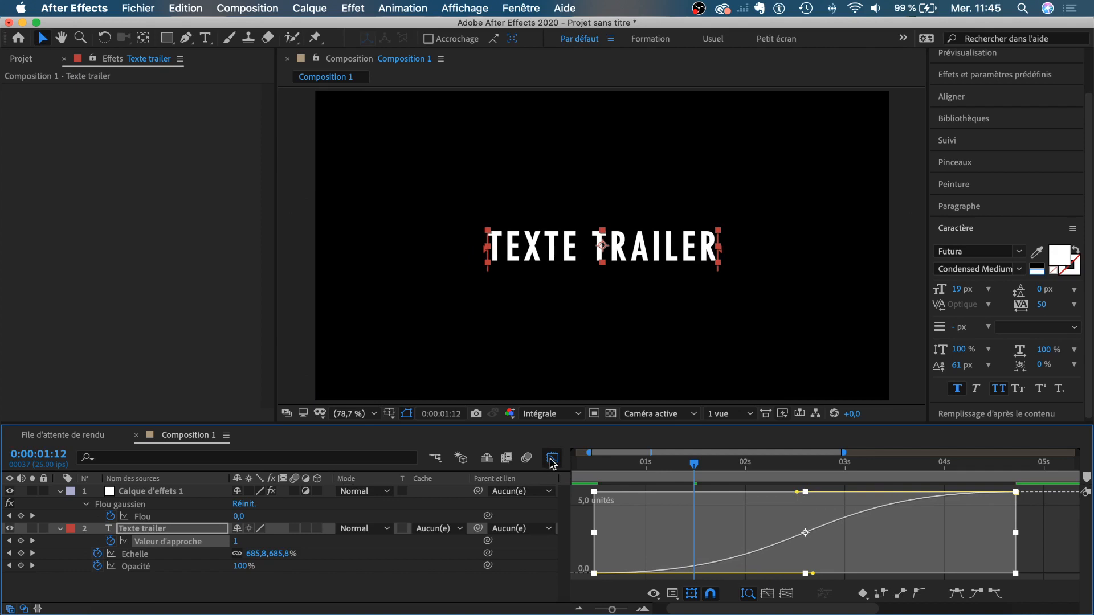
click(725, 512)
click(586, 465)
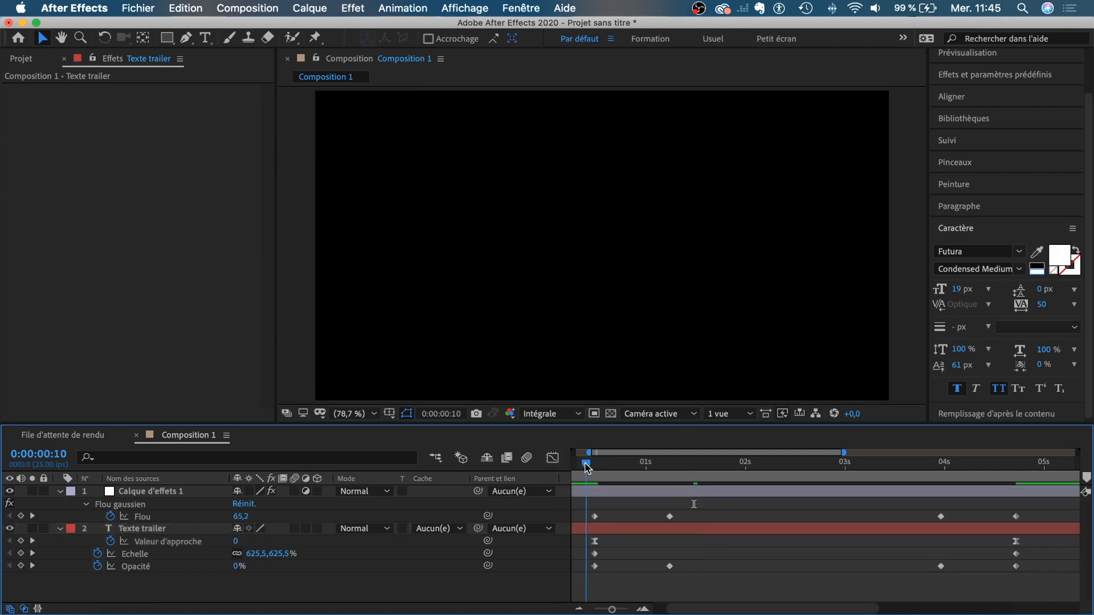
key(space)
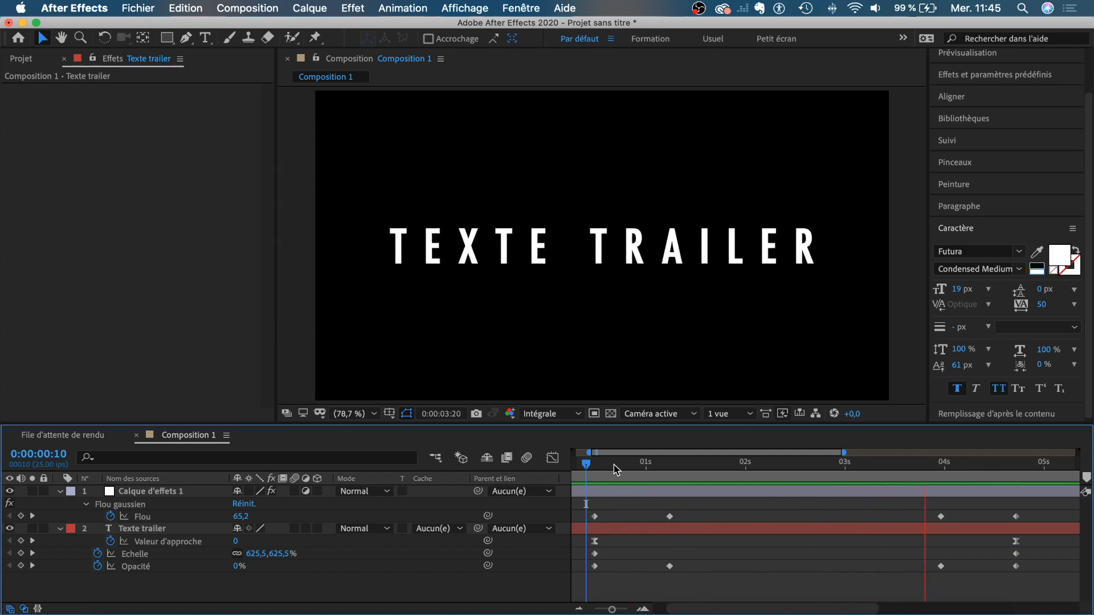
click(619, 465)
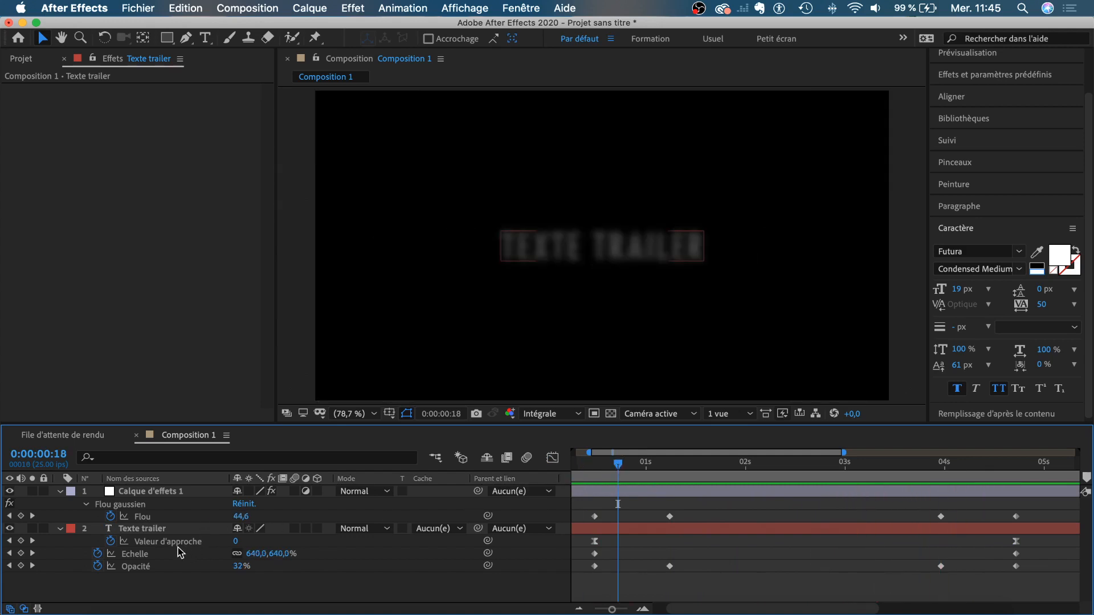
- Angle the first tracking keyframe's handle upward so the letters spread faster at the start, and preview from 0:00:00:09
click(171, 543)
click(552, 458)
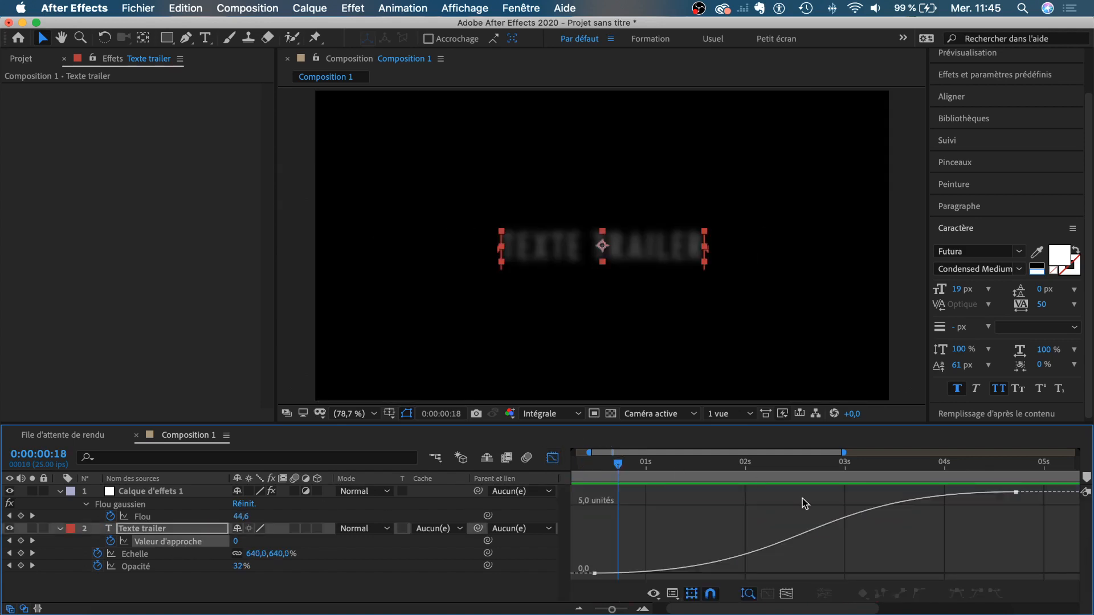
click(743, 463)
click(594, 573)
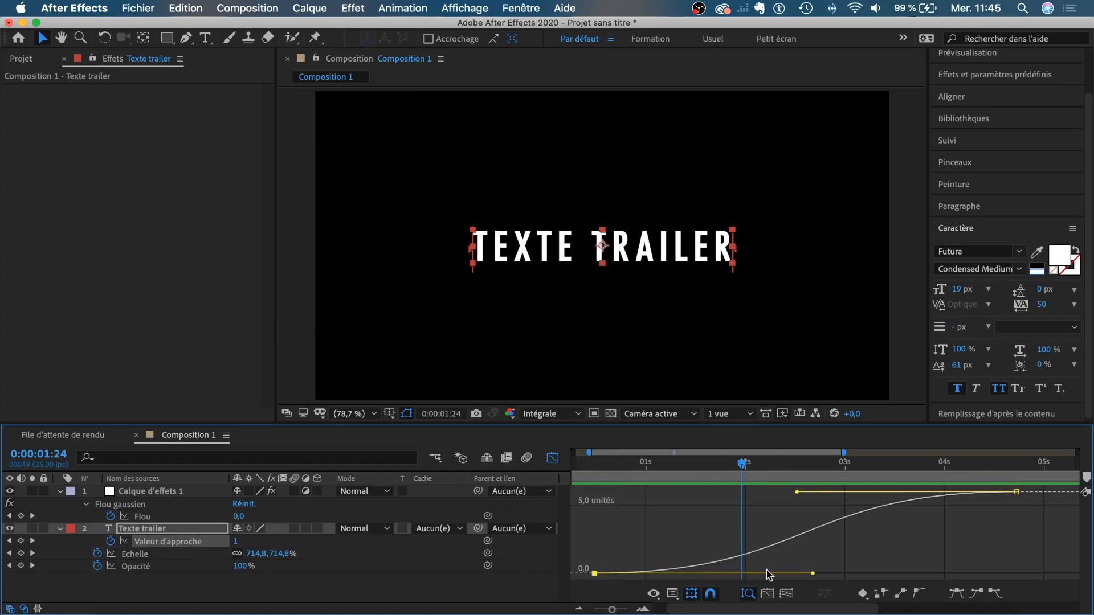
drag(813, 573, 748, 521)
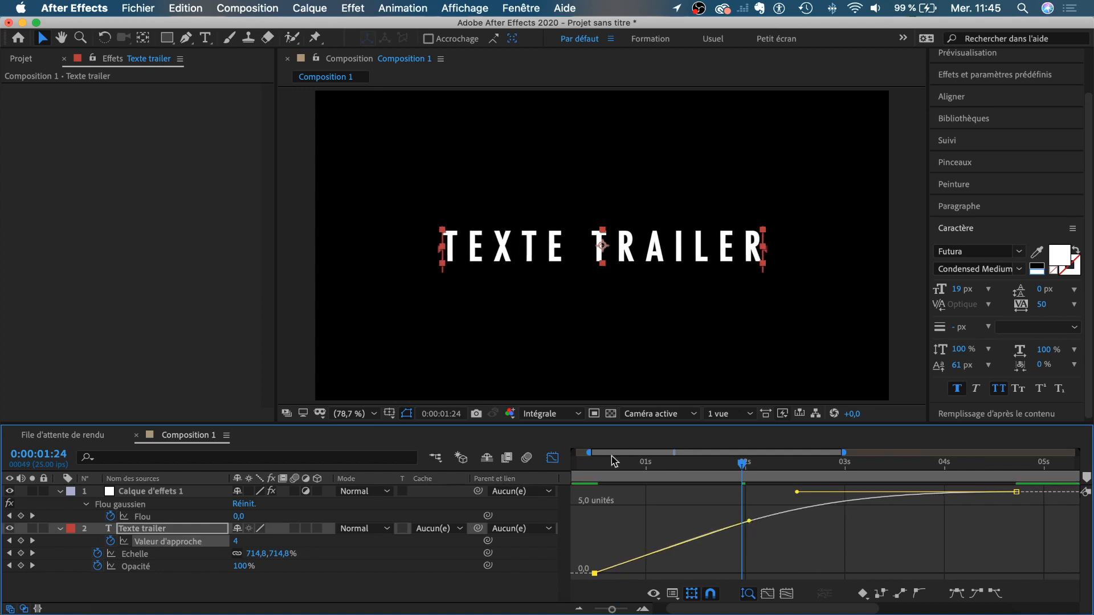
click(582, 466)
click(553, 458)
key(space)
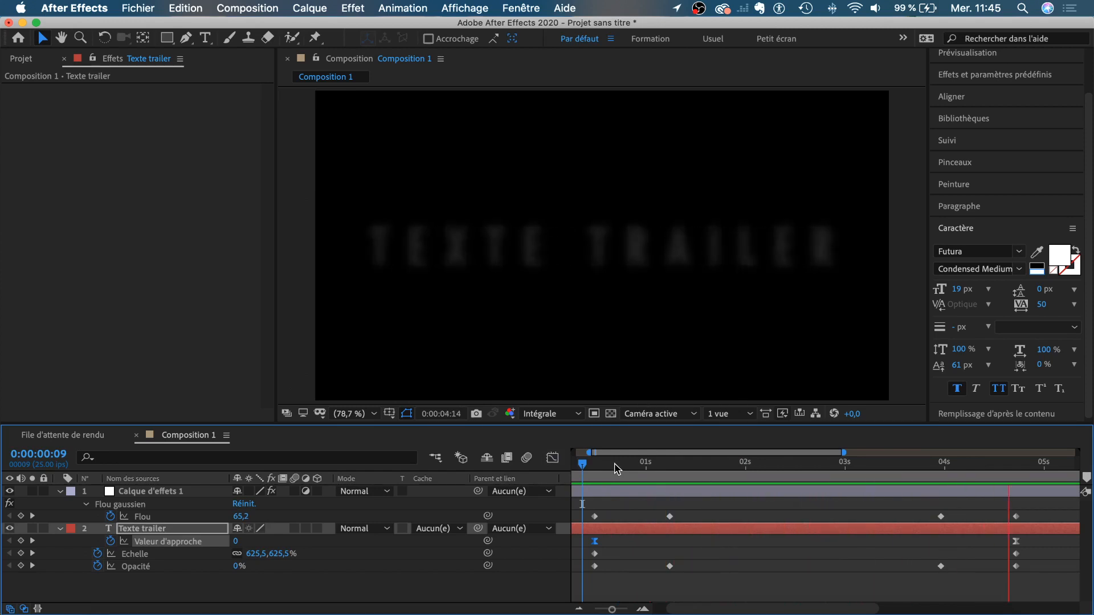
- Shorten the work area to end at about 5.5 seconds and preview the title animation from the beginning
click(594, 464)
key(semicolon)
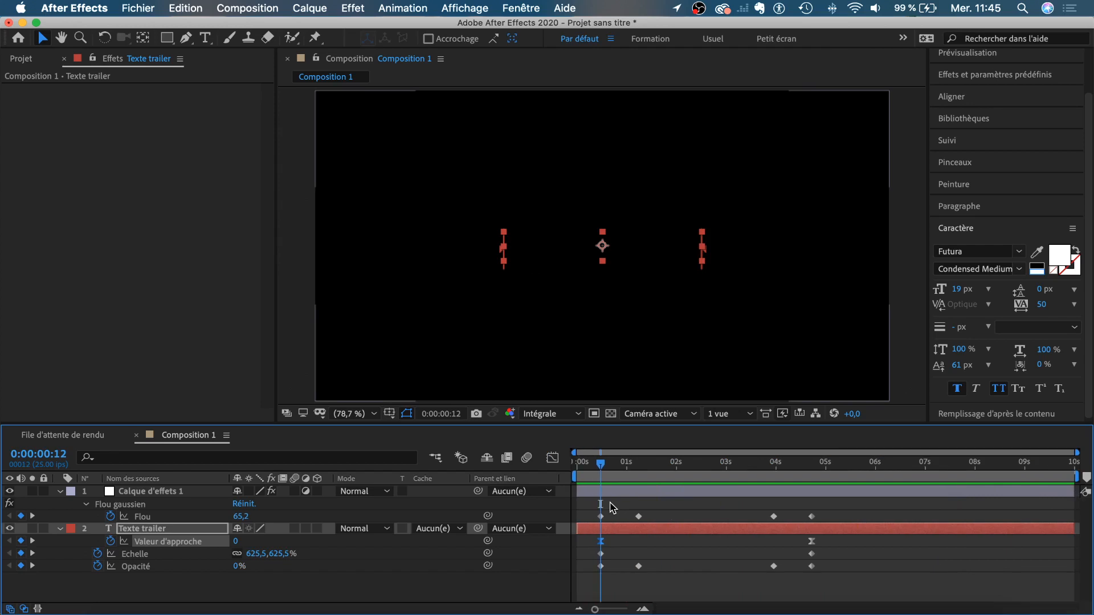
drag(1078, 476, 852, 477)
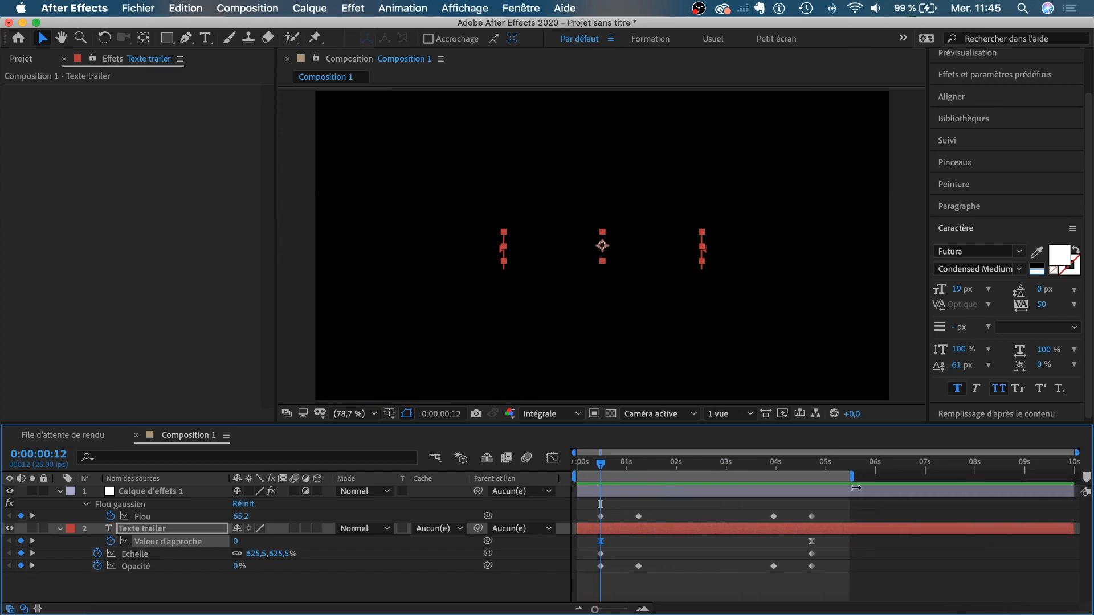
click(684, 520)
drag(600, 463, 576, 464)
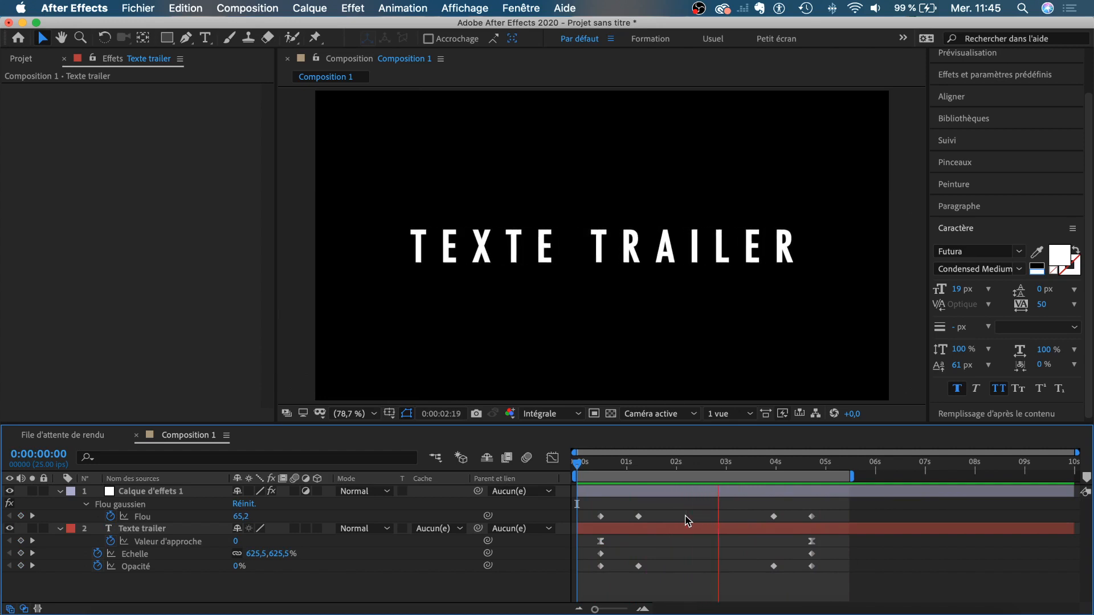
click(638, 462)
- Save the project as "Animation texte" in the video BASF folder
key(super+s)
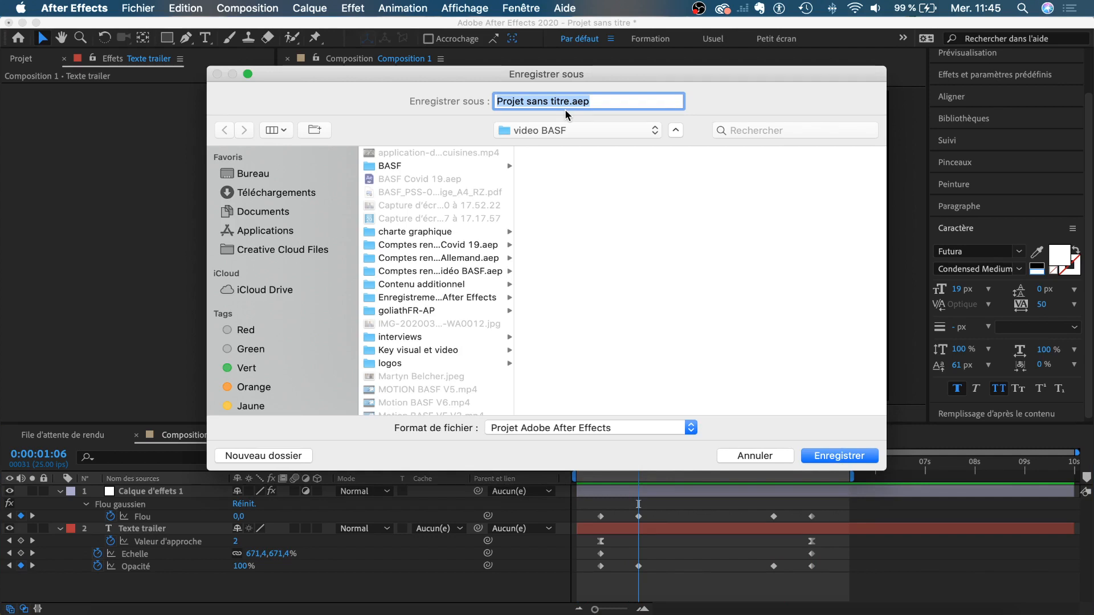
text(Animation texte)
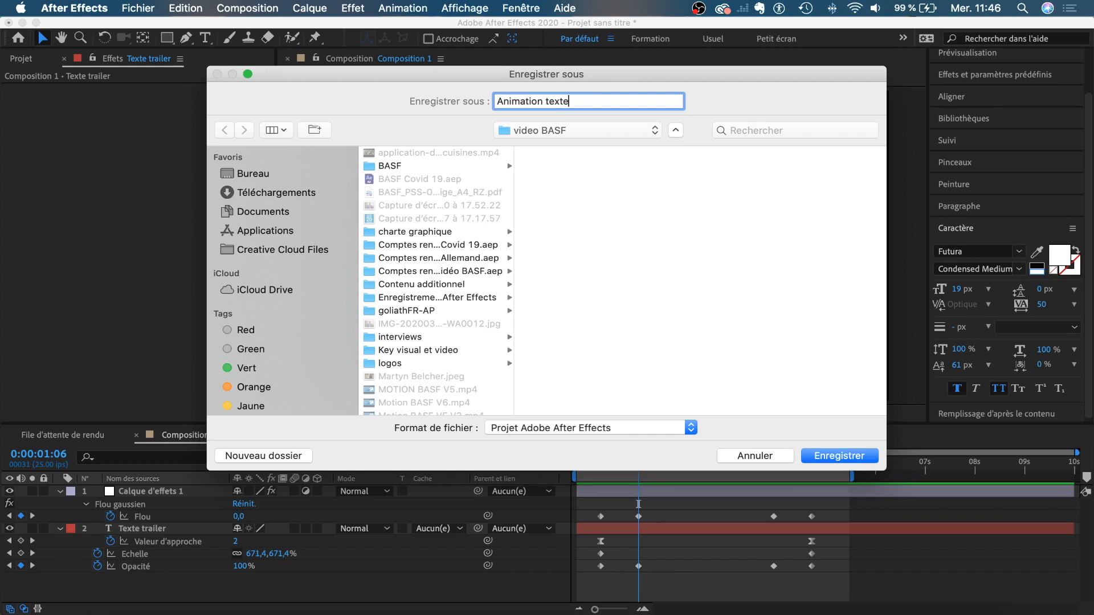
key(Return)
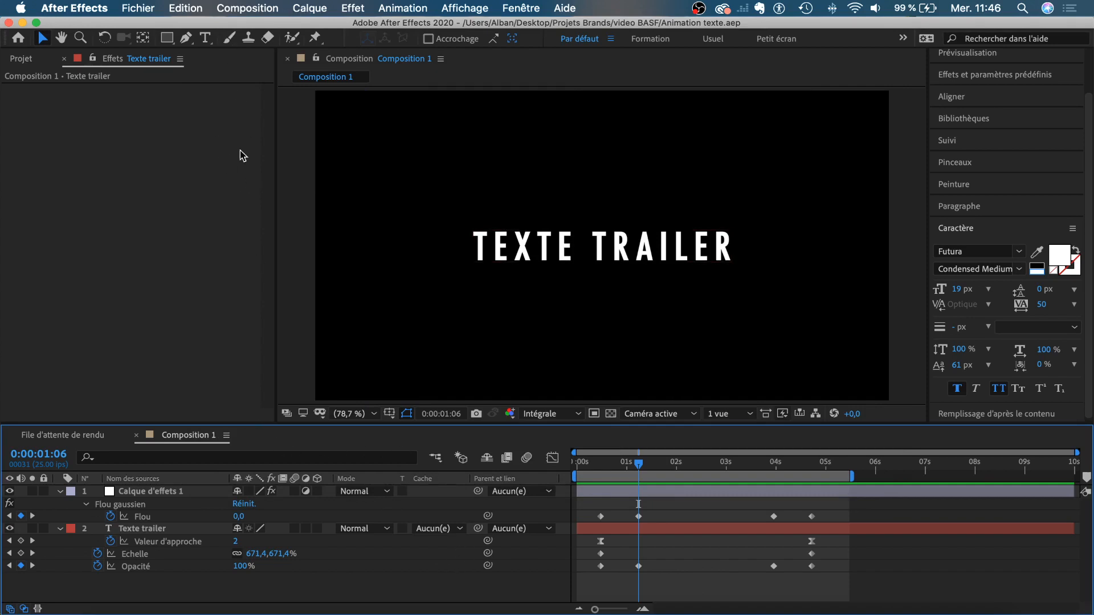
- Create a second composition with the HDTV 1080 25 preset and a duration of 0:00:10:00
click(249, 9)
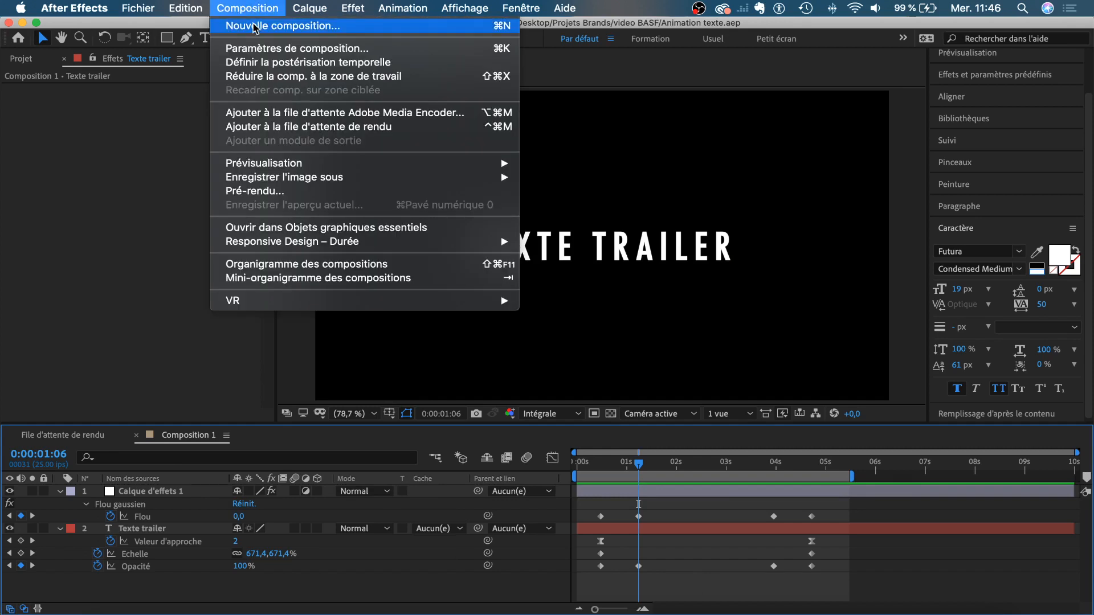
click(254, 26)
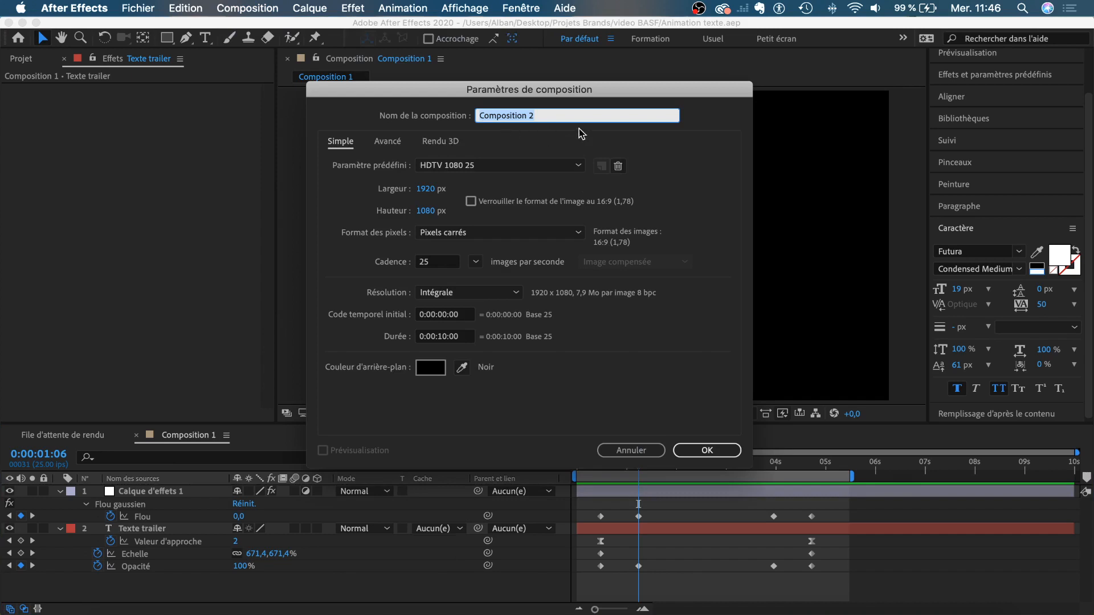
click(707, 451)
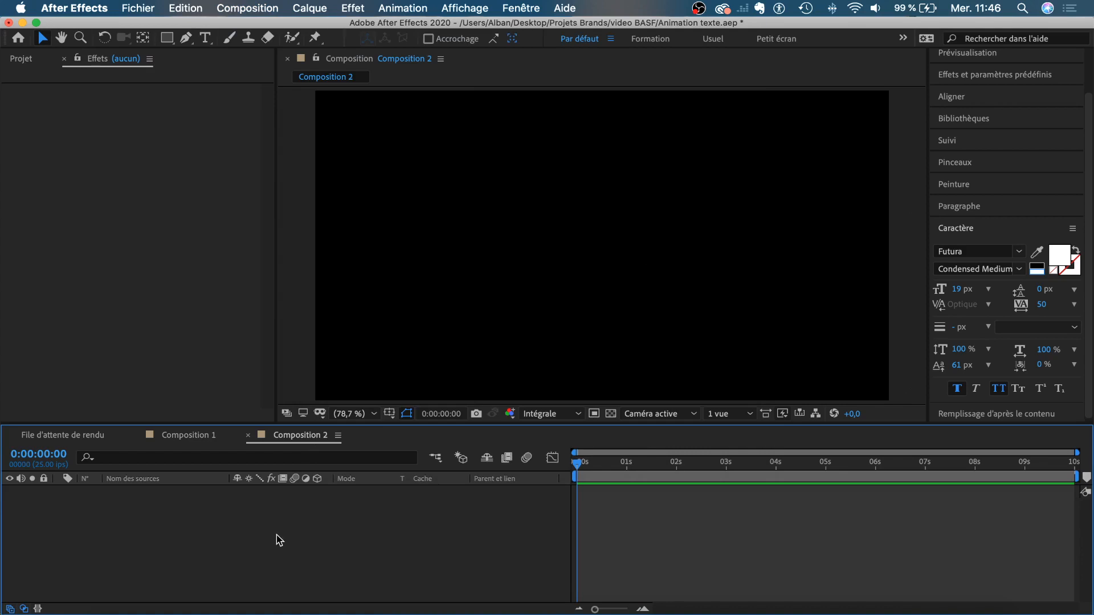
- Copy the Texte trailer layer from Composition 1 into the new composition
click(191, 436)
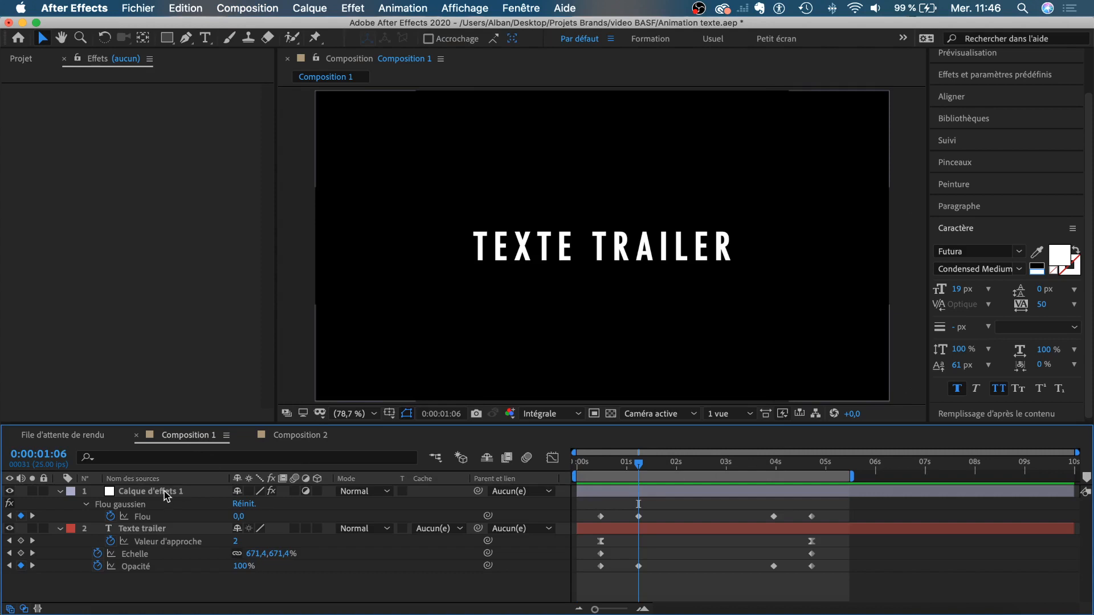
click(162, 531)
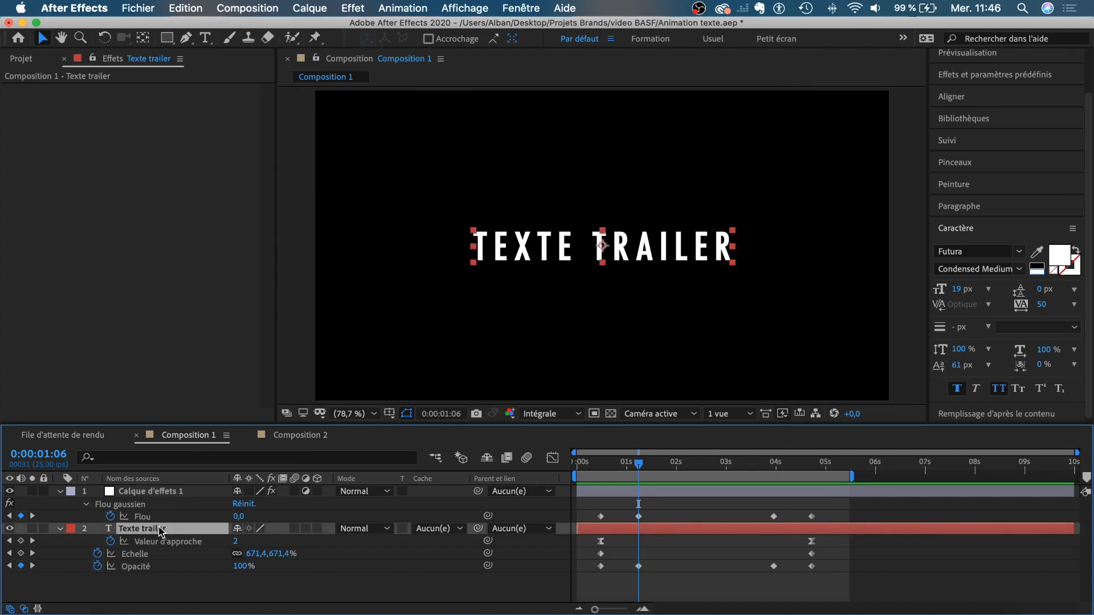
click(296, 435)
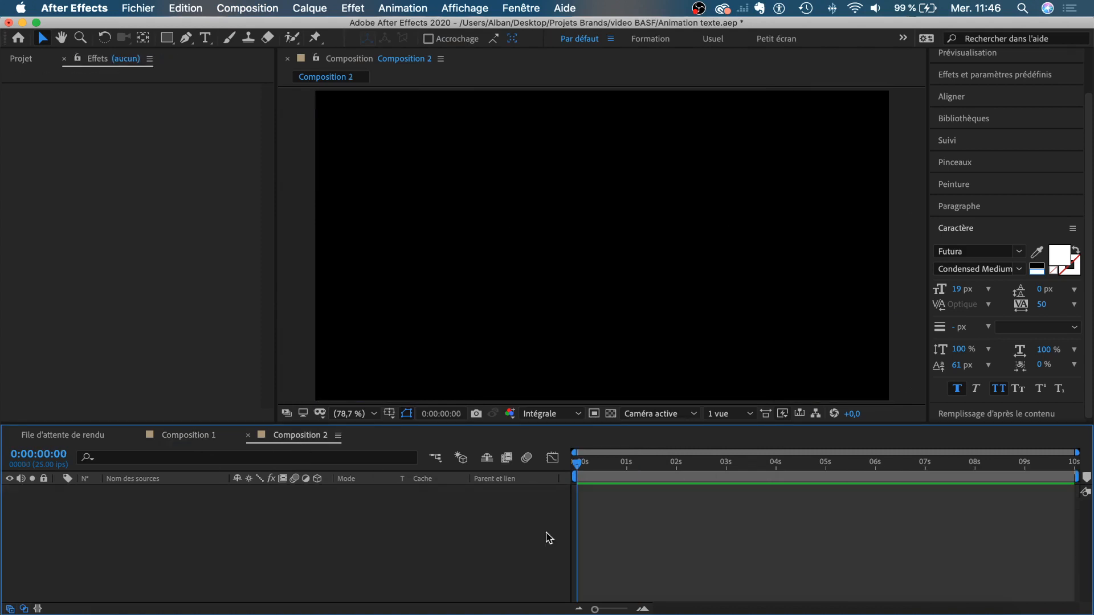
key(cmd+v)
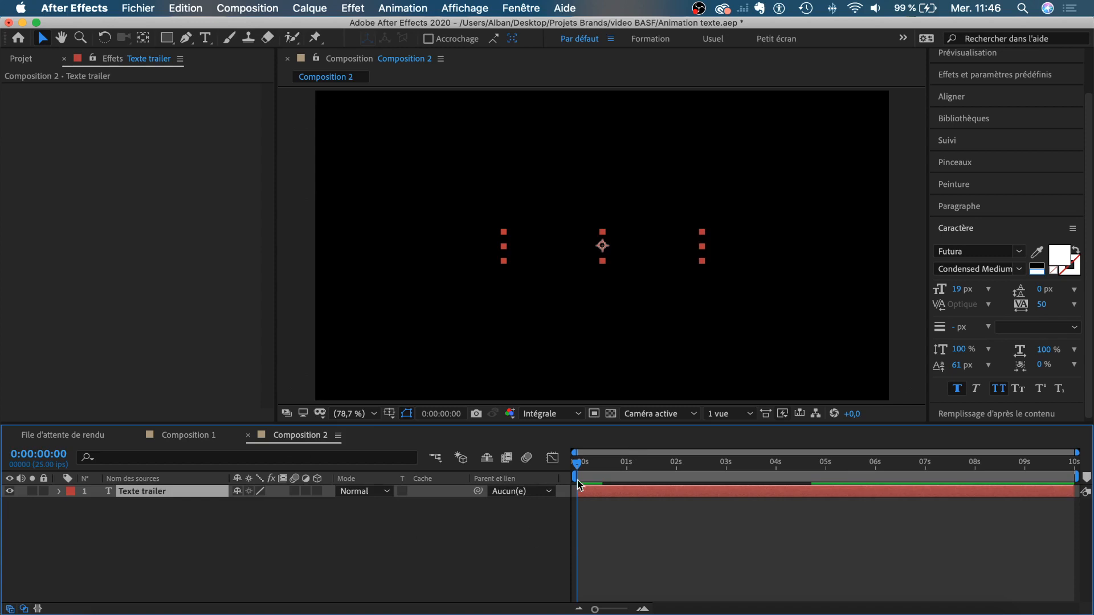
- Go to 0:00:02:10 and delete the tracking animator from the copied text layer
drag(727, 461, 696, 462)
key(u)
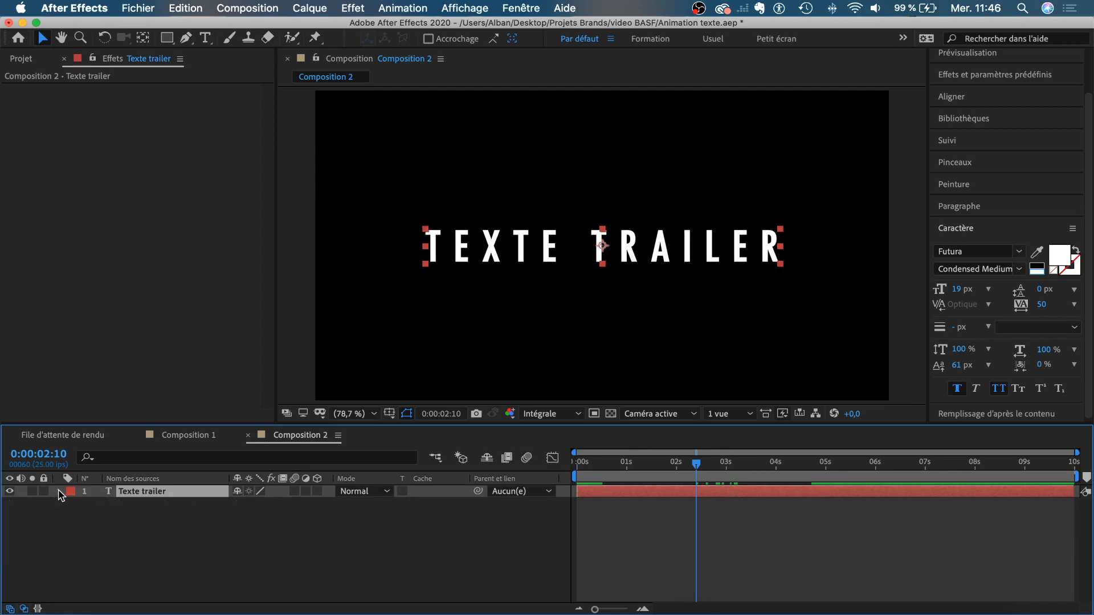
click(57, 491)
scroll(62, 527, down, 2)
click(122, 504)
key(Delete)
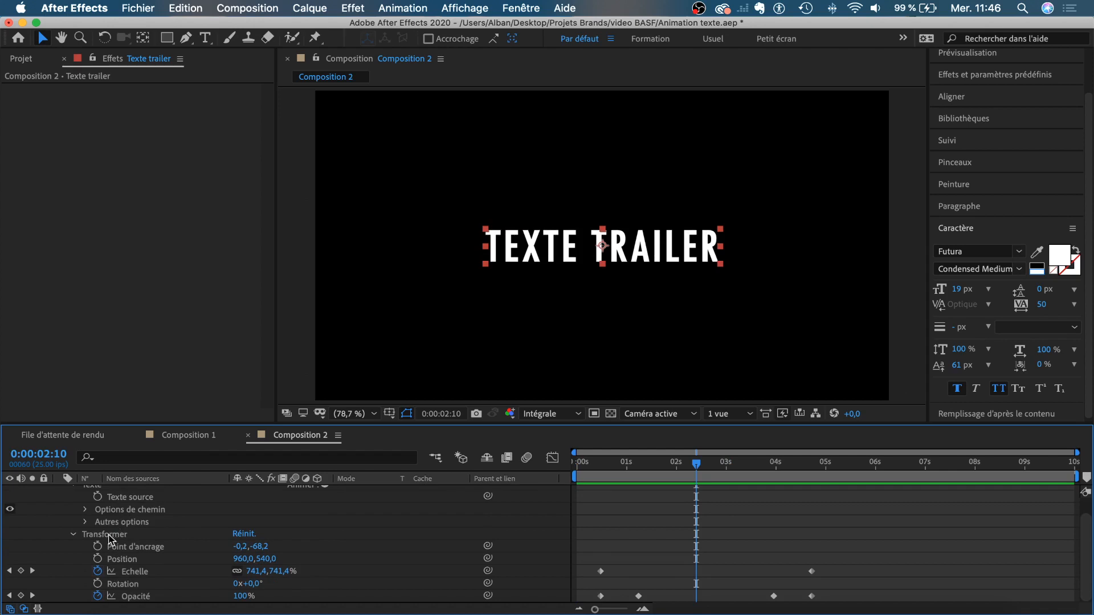
- Remove the scale and opacity animation from the copied text layer and collapse its Texte and Transformer groups
click(97, 571)
click(98, 596)
scroll(127, 563, up, 1)
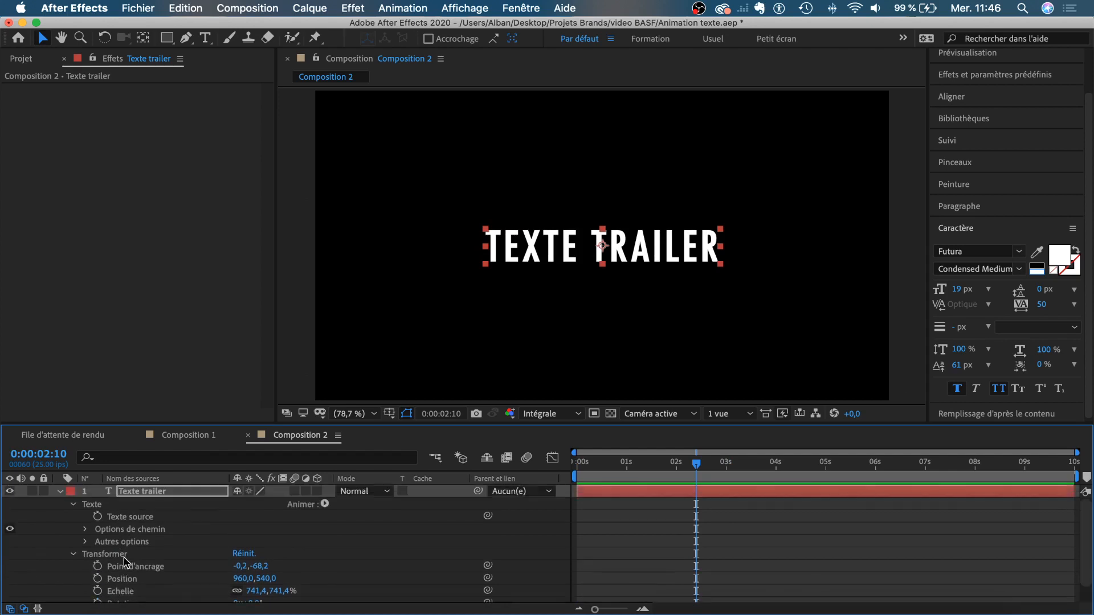
click(72, 554)
click(73, 505)
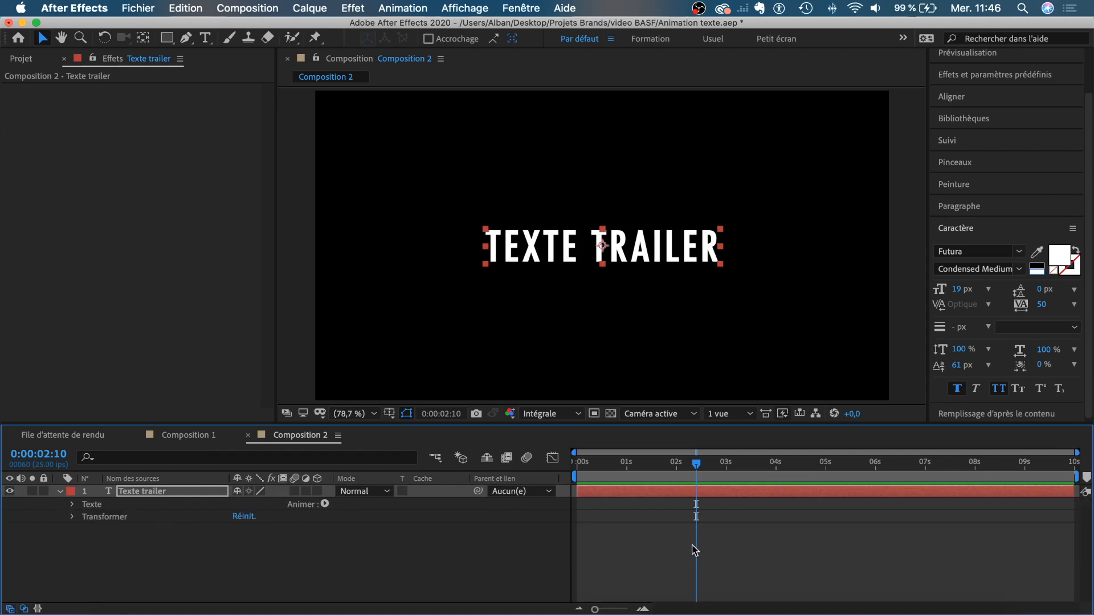
- Replace the word TRAILER with "fondu" in the text layer and enlarge the text to a scale of about 908.6%
click(688, 477)
click(688, 462)
click(631, 246)
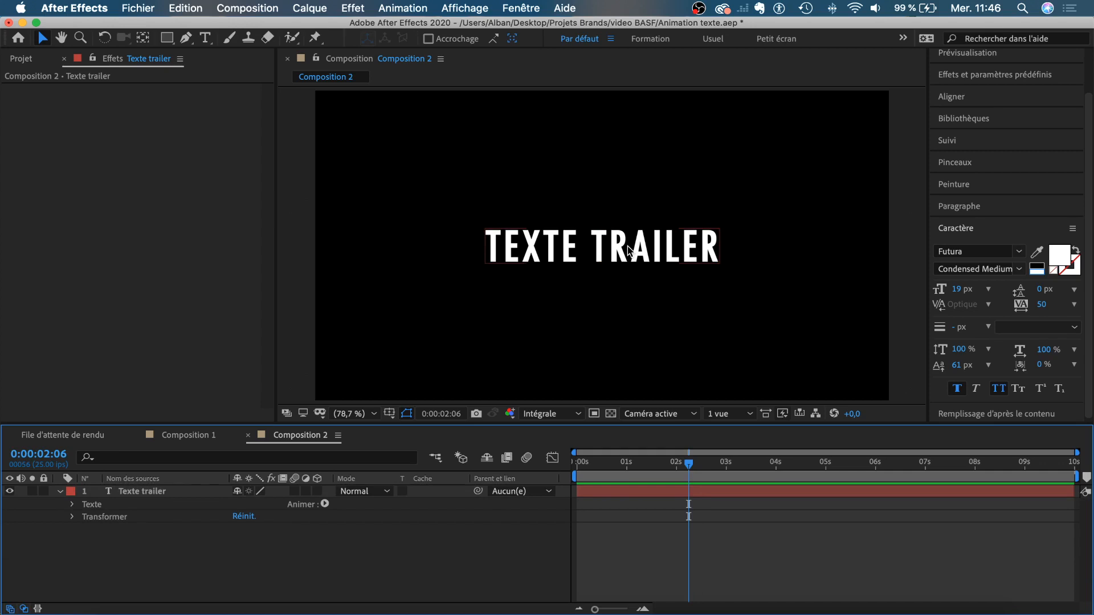
double_click(629, 251)
double_click(637, 246)
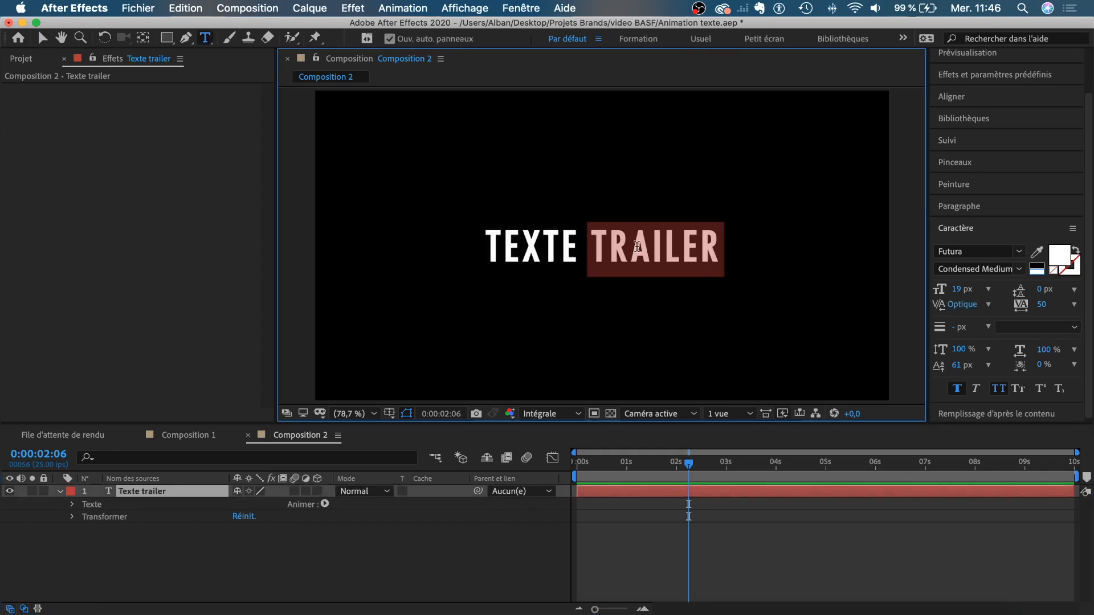
text(fondu)
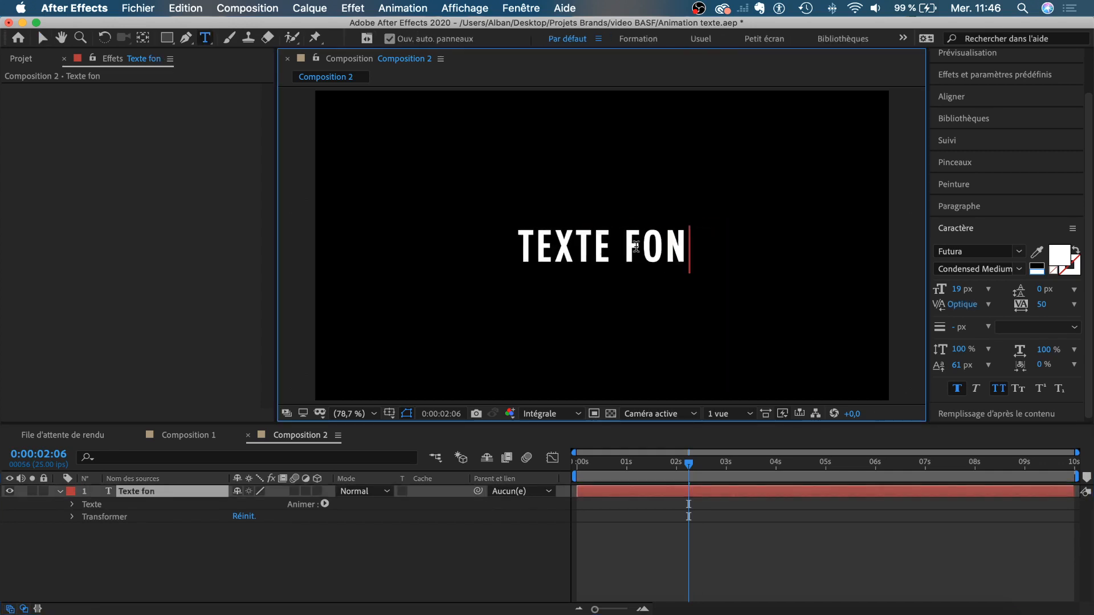
click(42, 38)
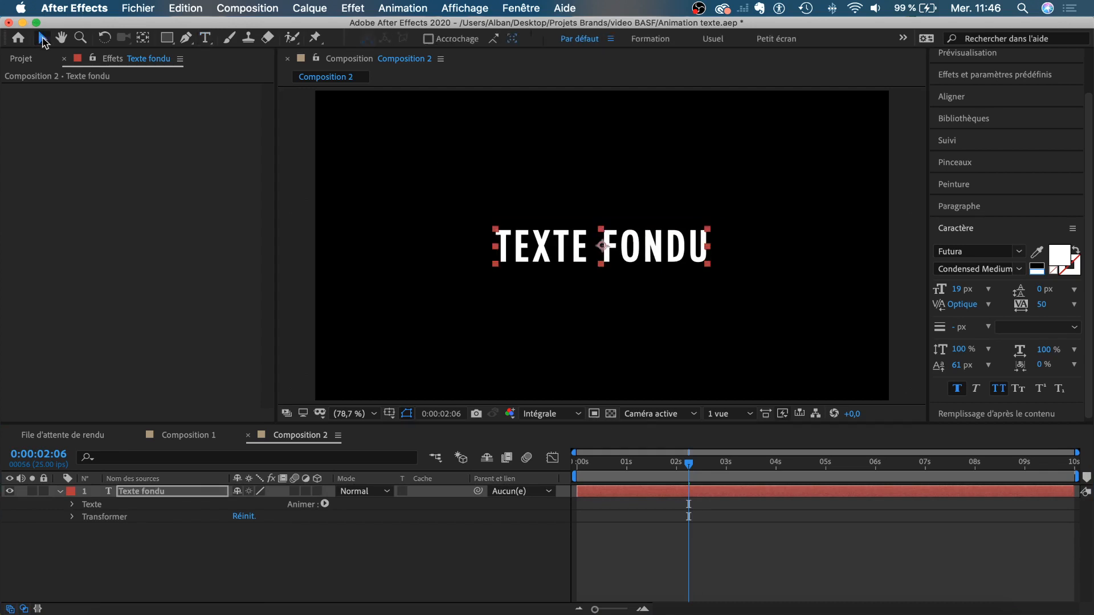
click(765, 564)
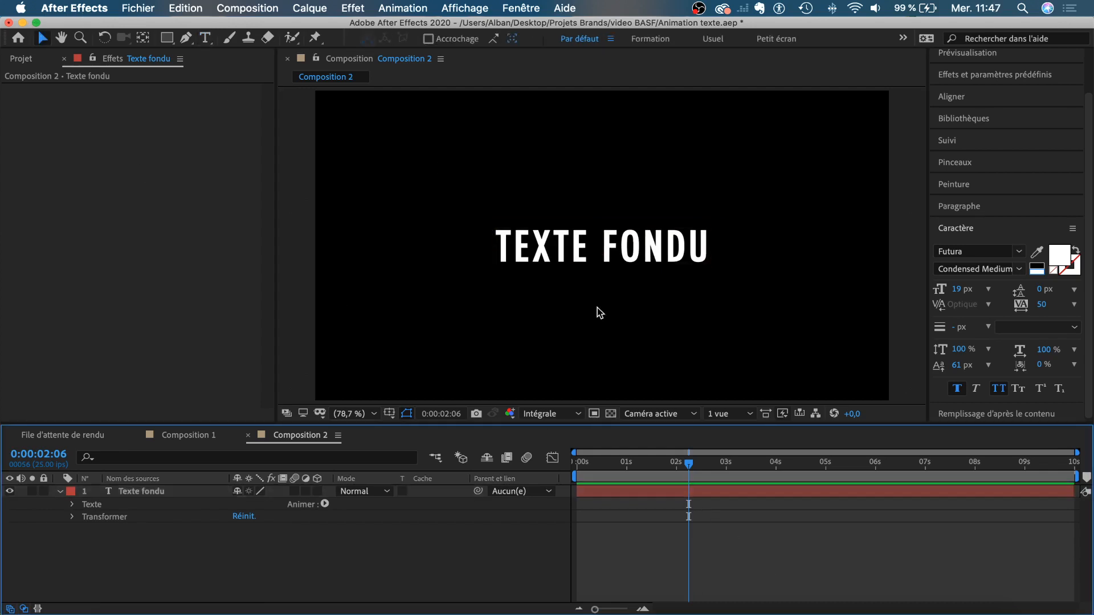
click(613, 248)
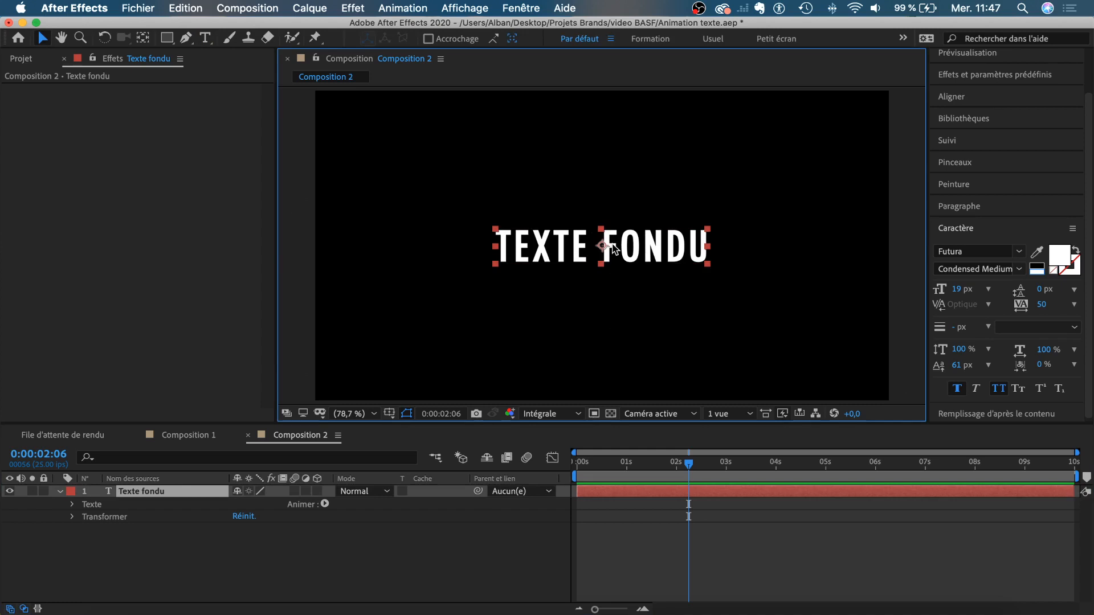
drag(709, 251, 734, 250)
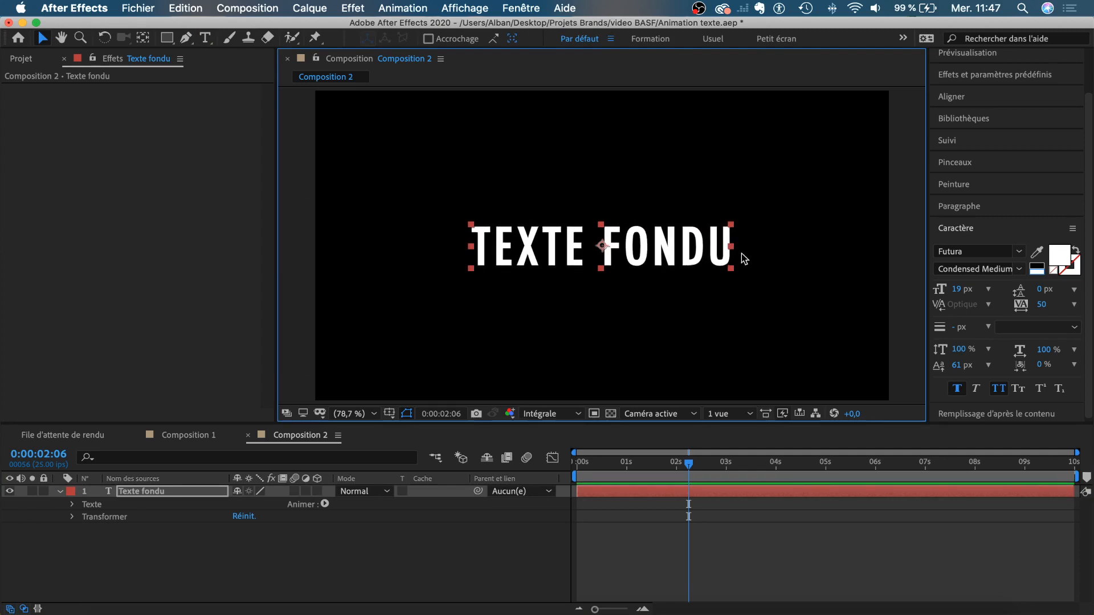
- Look through the preset animations for text in the Animate In folder of the effects and presets
scroll(992, 173, up, 2)
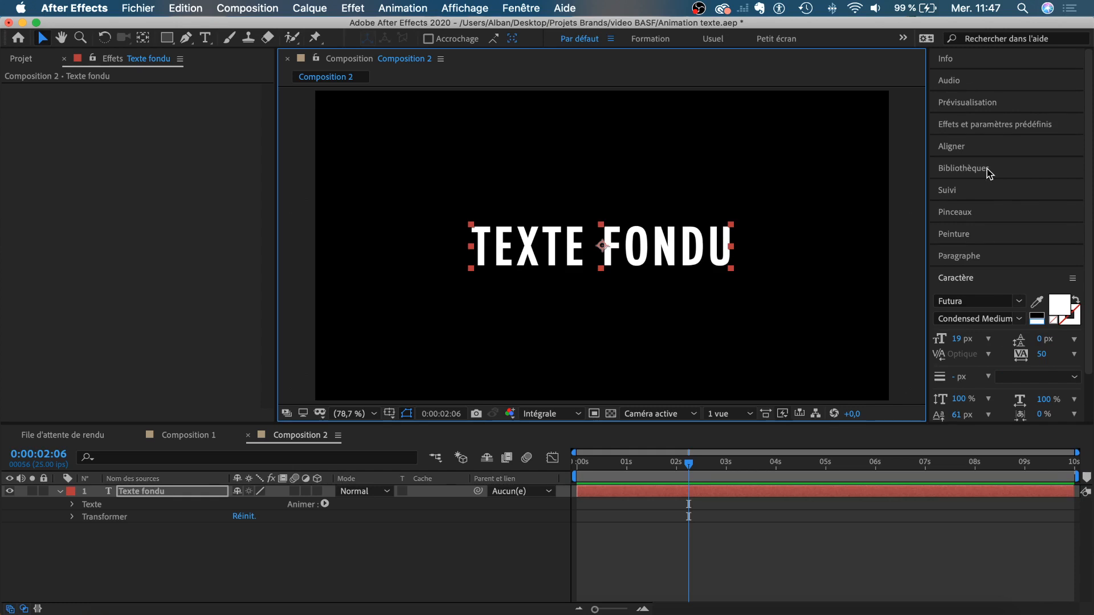
click(995, 126)
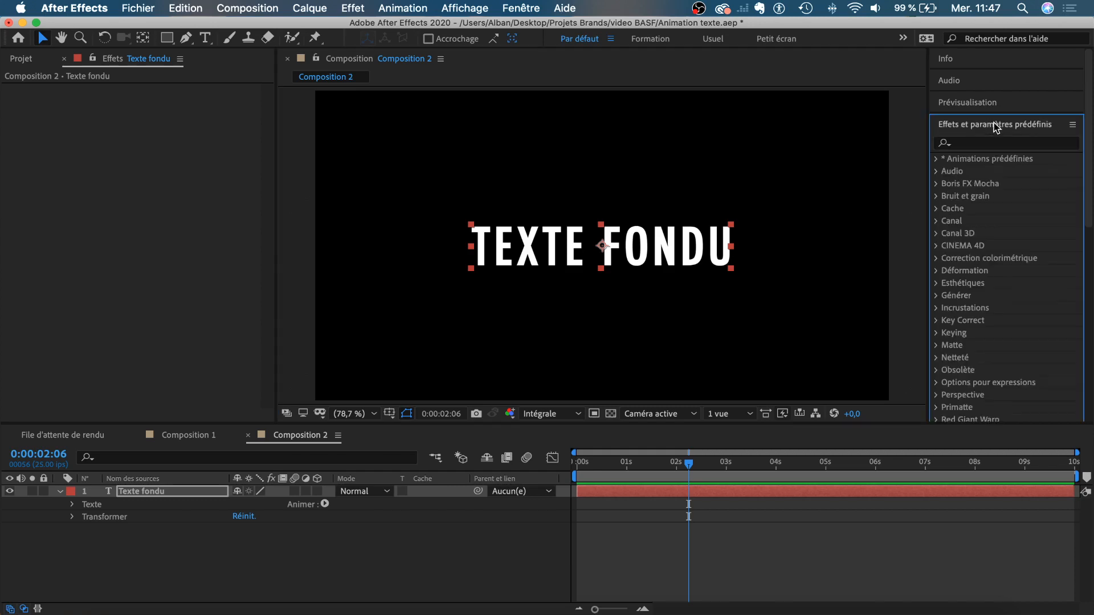
click(936, 160)
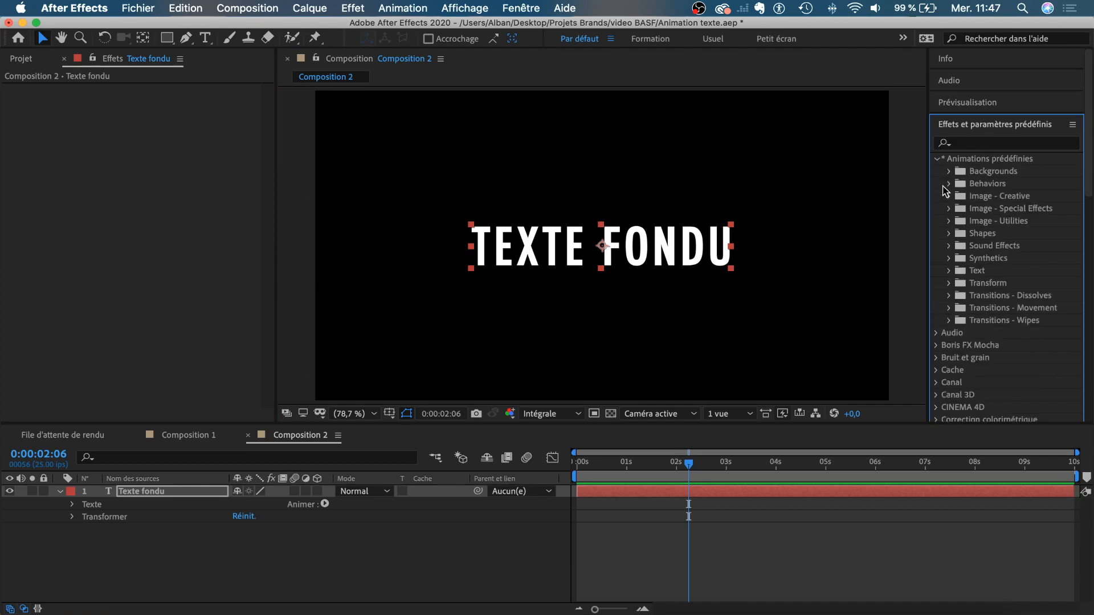
click(949, 271)
scroll(951, 279, down, 5)
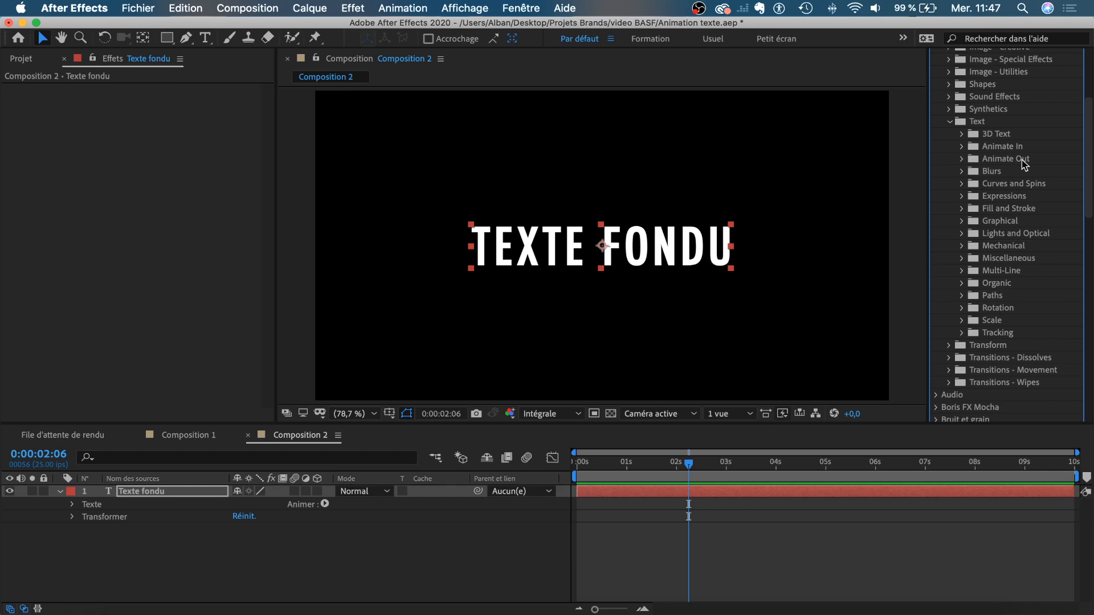
click(962, 147)
scroll(964, 171, up, 5)
- Search the effects and presets for "fondu le" and apply Fondu lent to the Texte fondu layer at 0:00:02:06
click(980, 143)
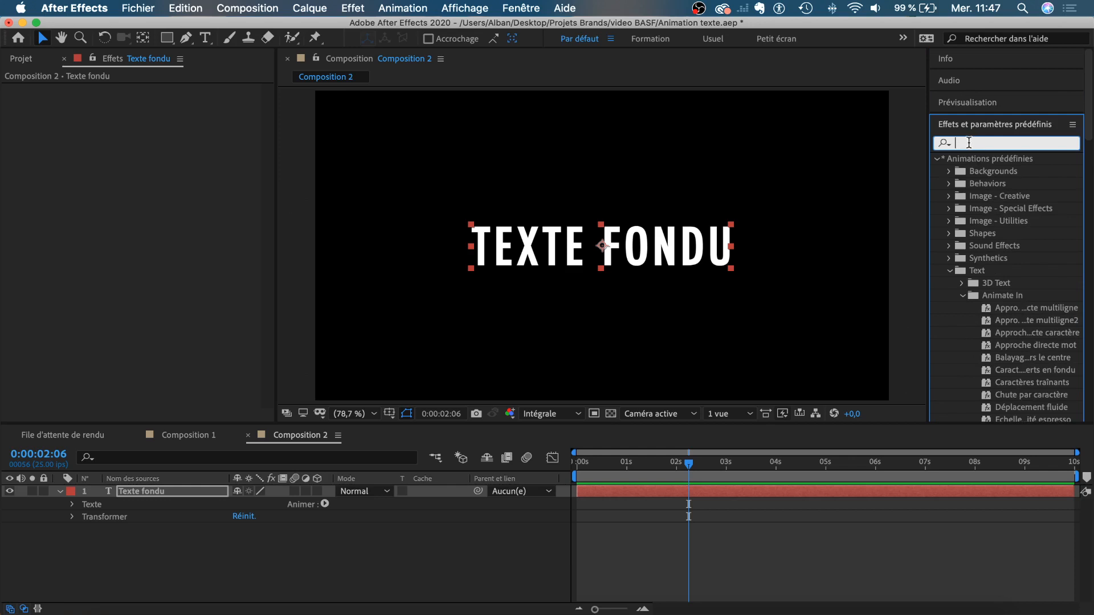
text(fondu le)
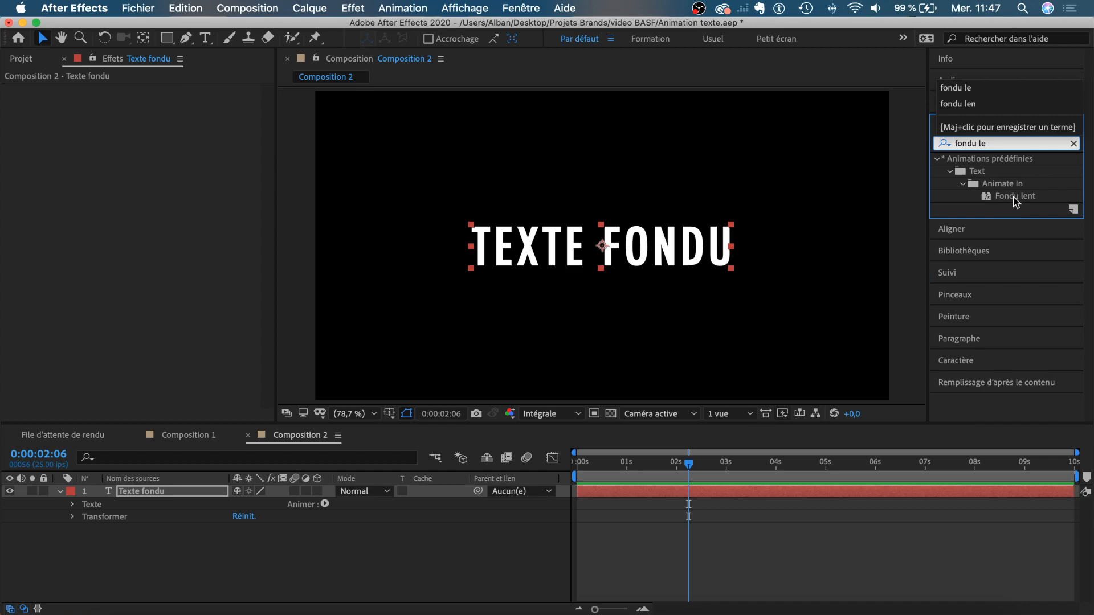
drag(1017, 197, 158, 494)
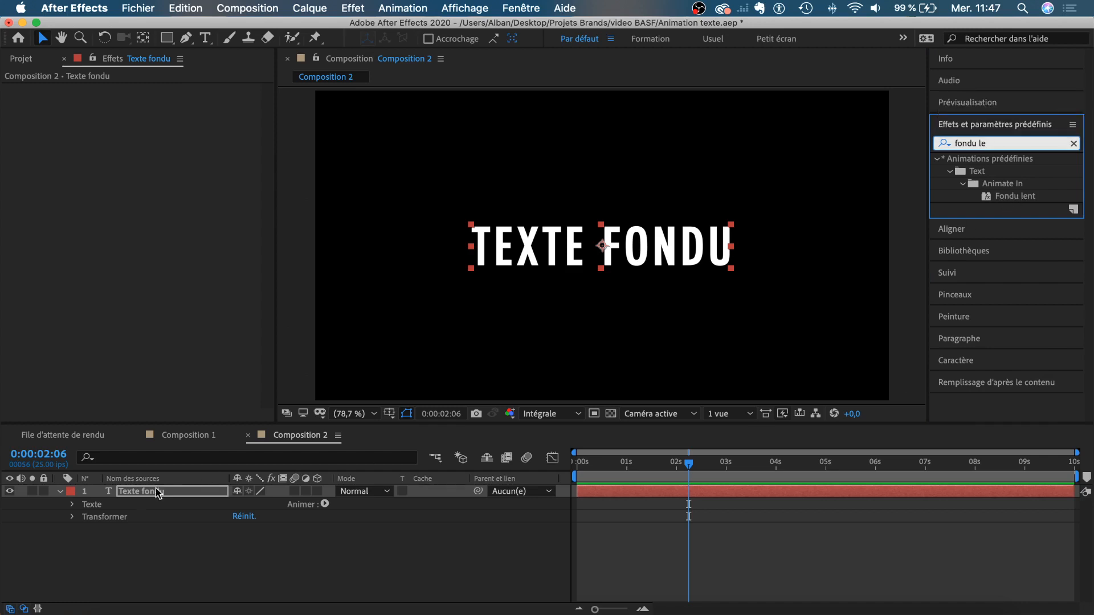
double_click(1017, 196)
click(675, 547)
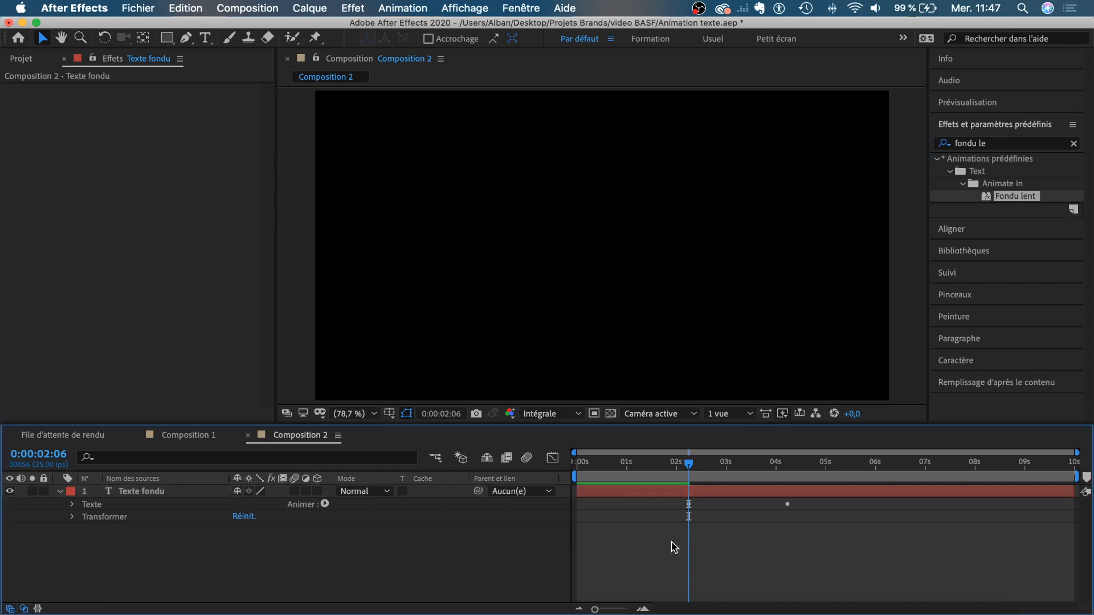
- Play the fade-in of the text from 0:00:01:24
click(675, 466)
key(space)
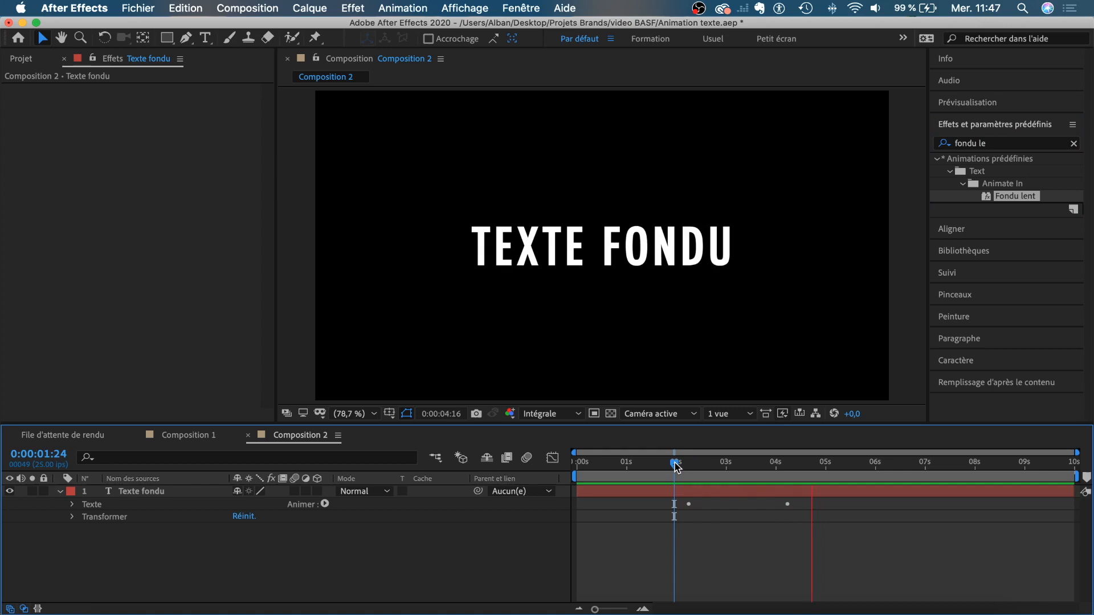
key(space)
click(582, 490)
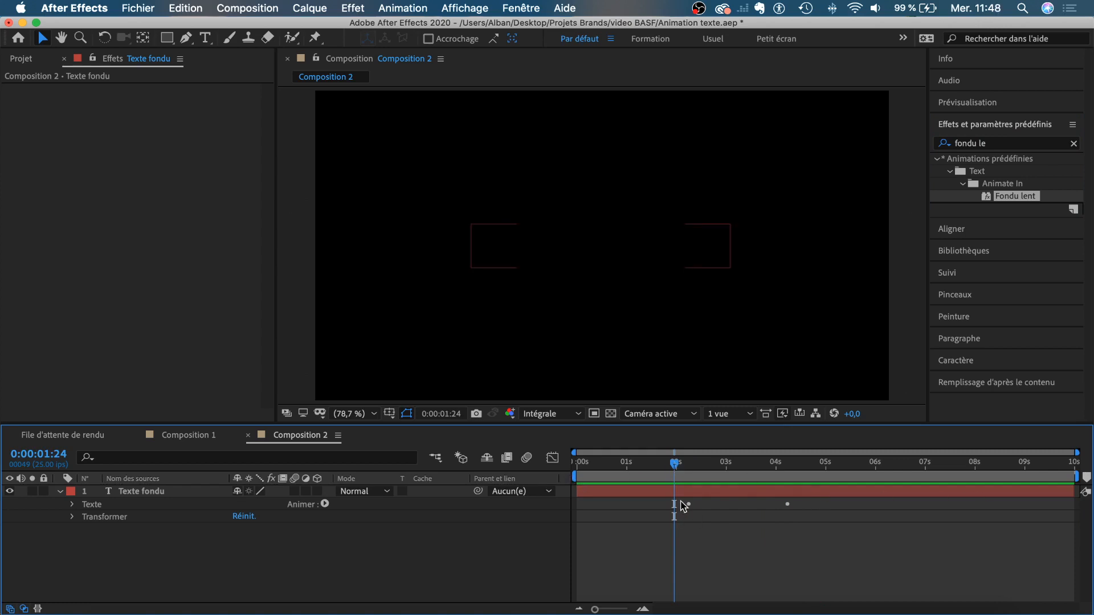
- Show the Texte fondu layer's keyframes and move the two Décalage keyframes to about 1 s and 3 s
click(657, 494)
key(u)
drag(655, 510, 727, 519)
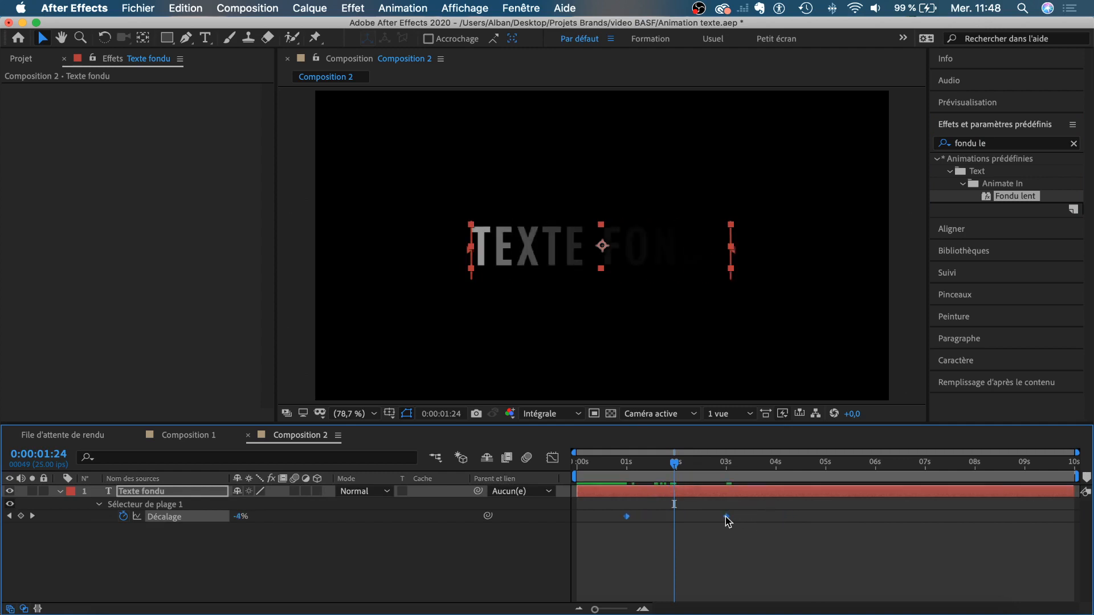
click(720, 536)
- Shorten the work area to end just after 4 s and preview the fade from 0:00:00:12
drag(630, 469, 601, 468)
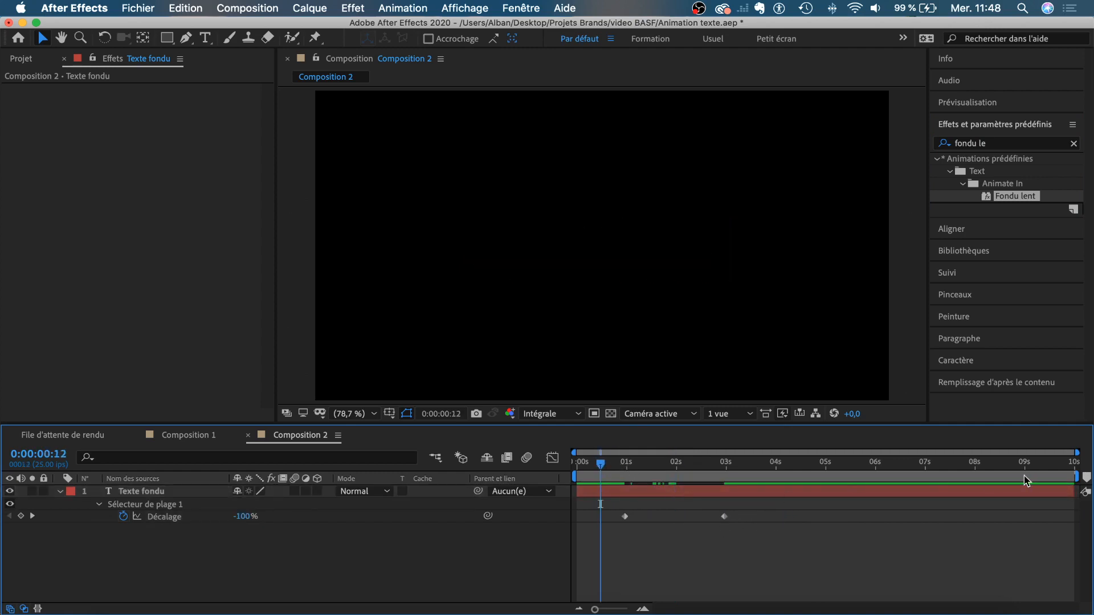
drag(1079, 477, 785, 489)
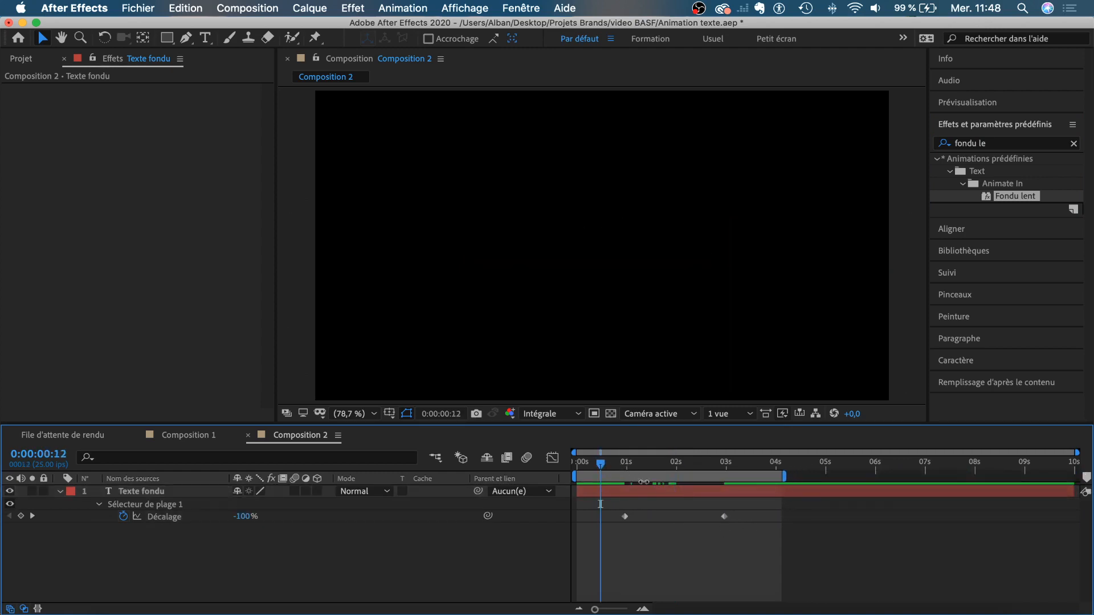
key(space)
click(1073, 125)
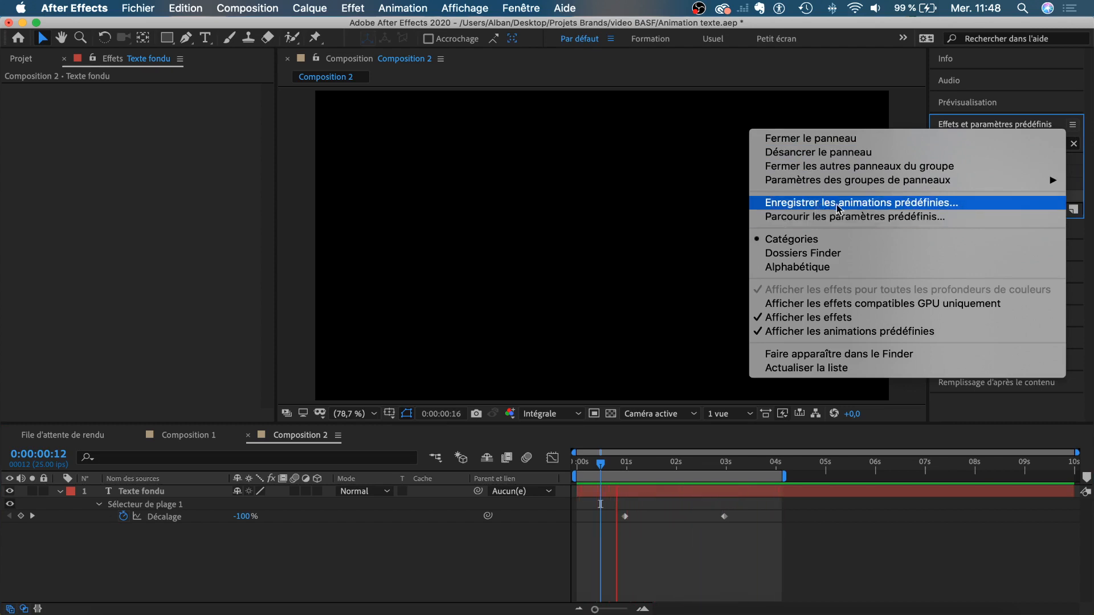
click(809, 567)
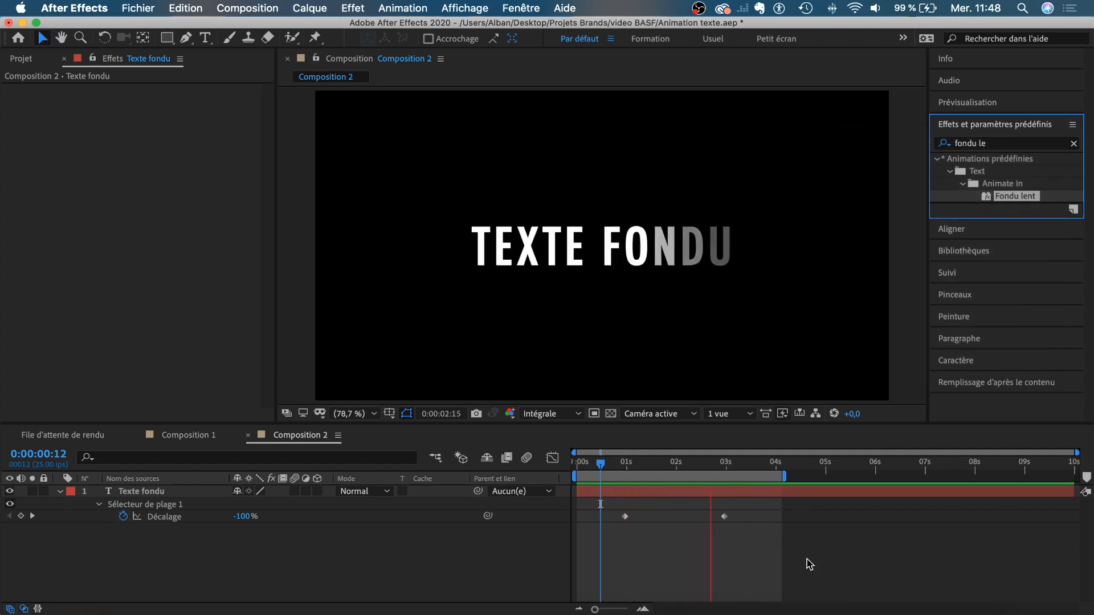
- Go to the first Décalage keyframe at 0:00:00:24 and start animating the Texte fondu layer's Echelle there
click(649, 472)
drag(649, 472, 703, 465)
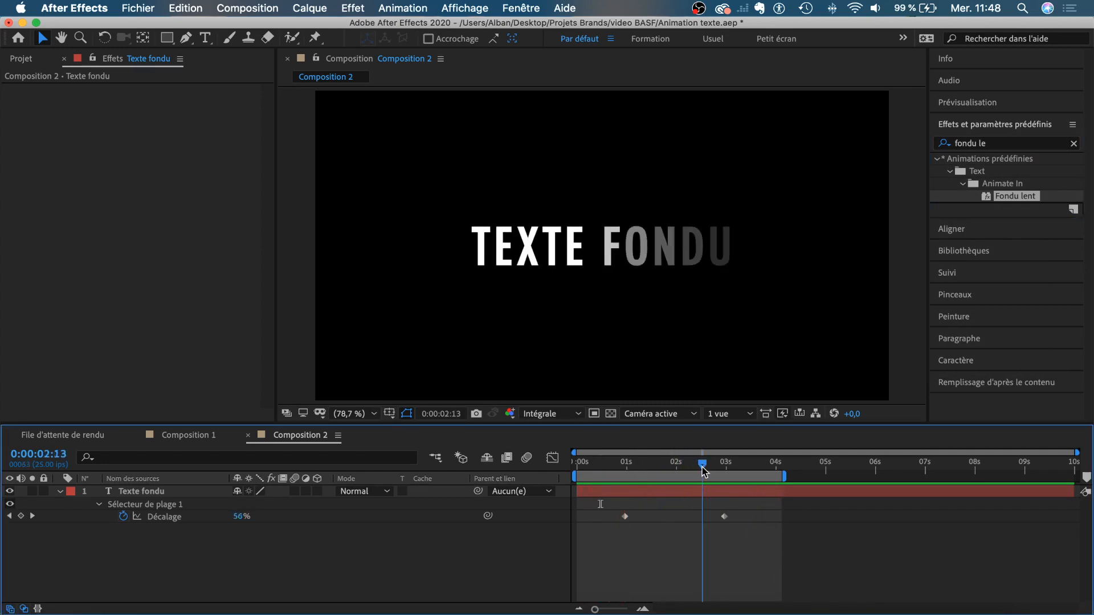
click(621, 464)
drag(621, 464, 626, 464)
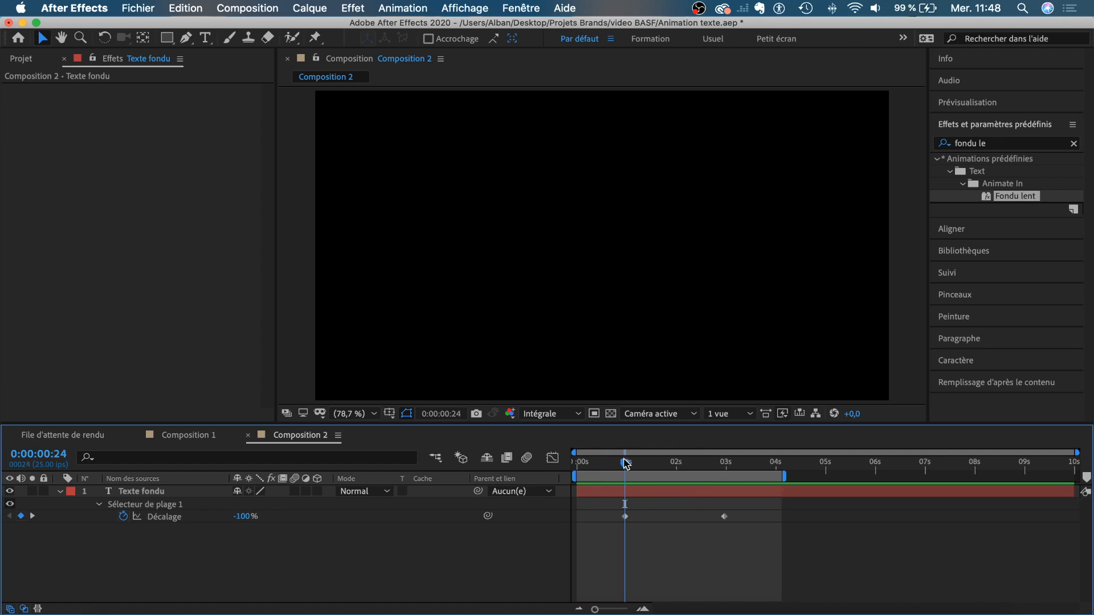
click(144, 493)
key(s)
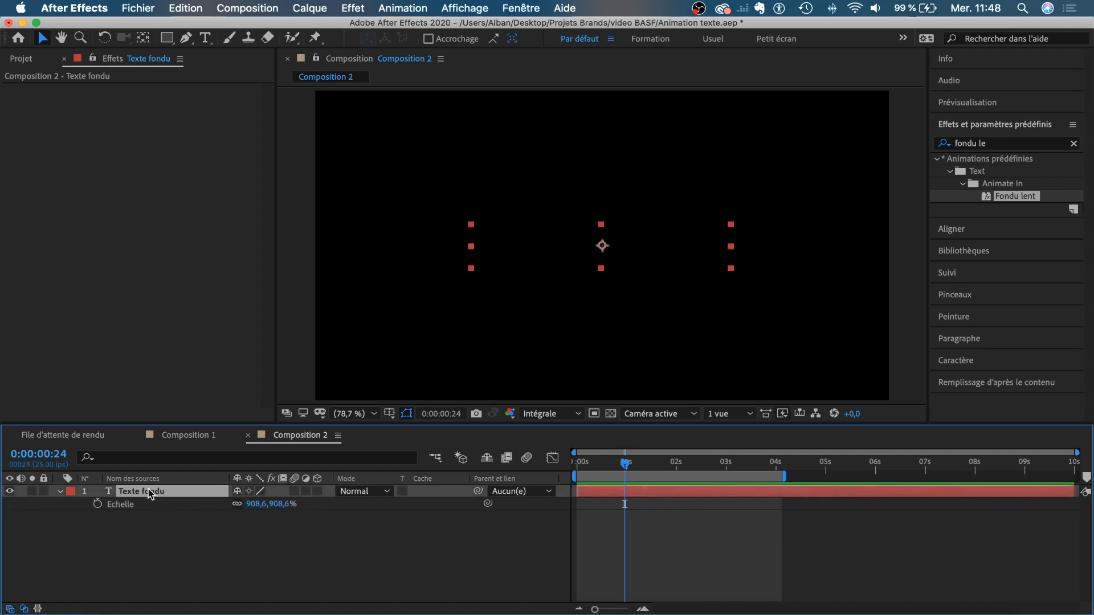
click(98, 504)
- Move just past 4 s, near the work area's end, and increase Echelle so the text grows slowly
click(735, 469)
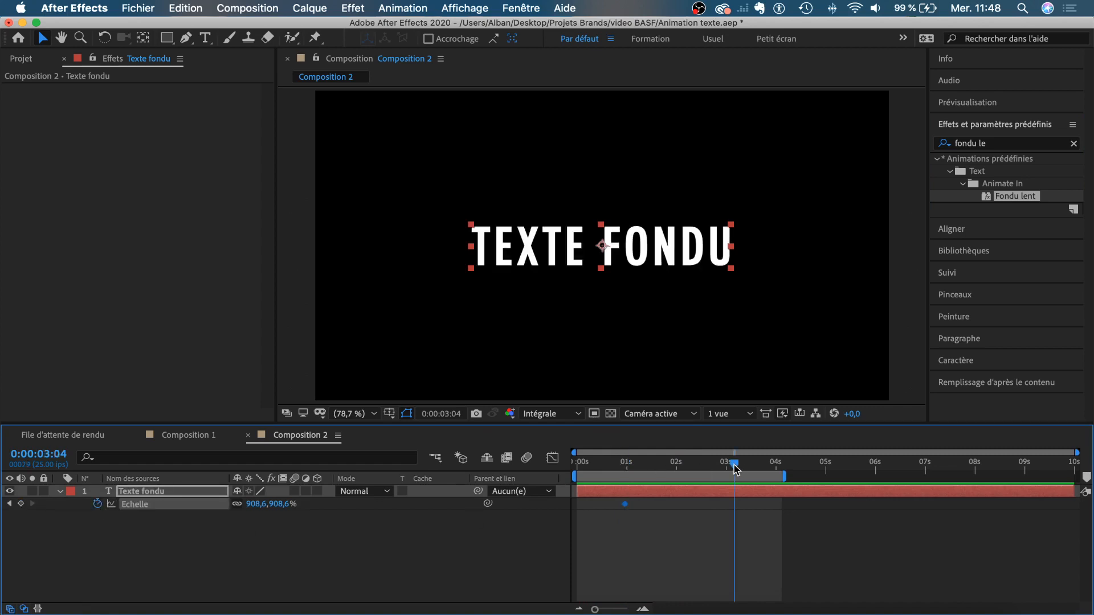
key(u)
drag(734, 468, 782, 471)
drag(254, 528, 348, 529)
- Preview the combined fade and growth from 0:00:00:03, then scrub to 0:00:03:06 to examine the text
click(666, 571)
key(space)
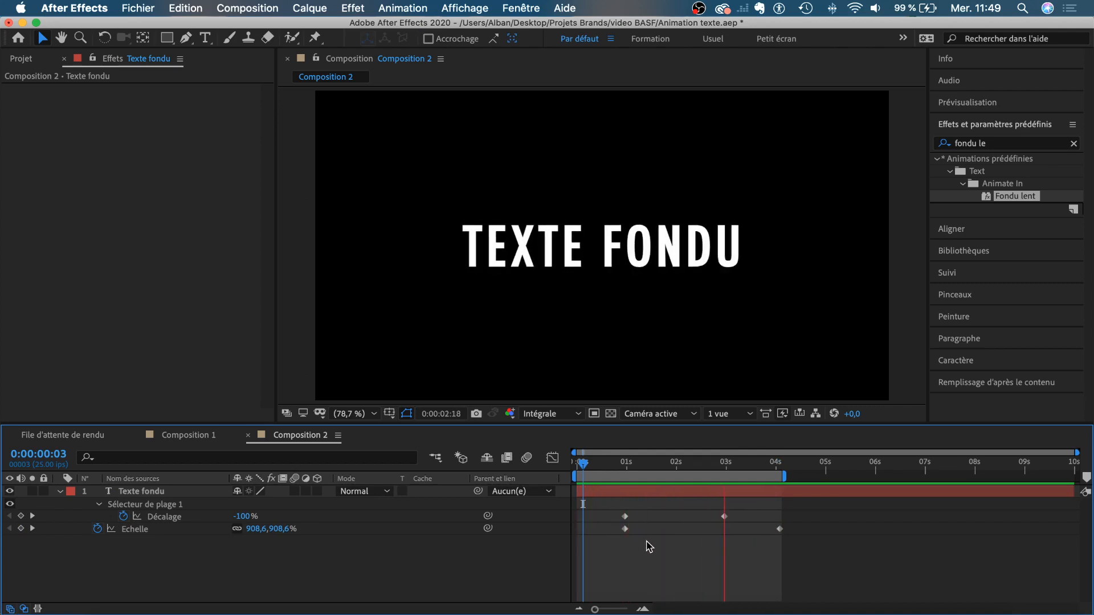
click(728, 465)
drag(727, 468, 738, 466)
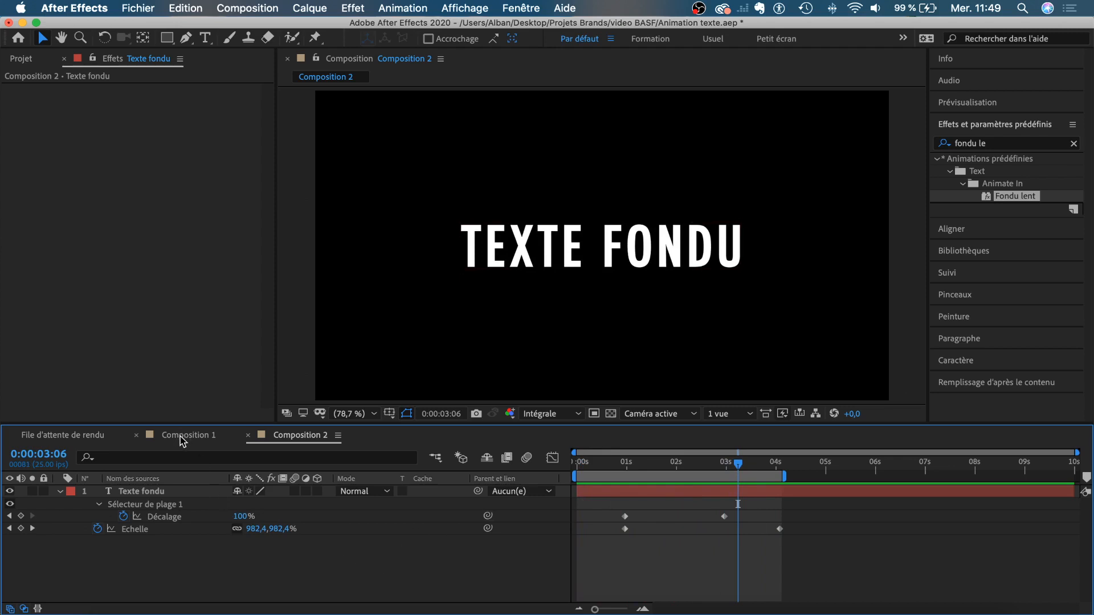
- Create a third composition lasting 10 seconds with the proposed settings
click(250, 8)
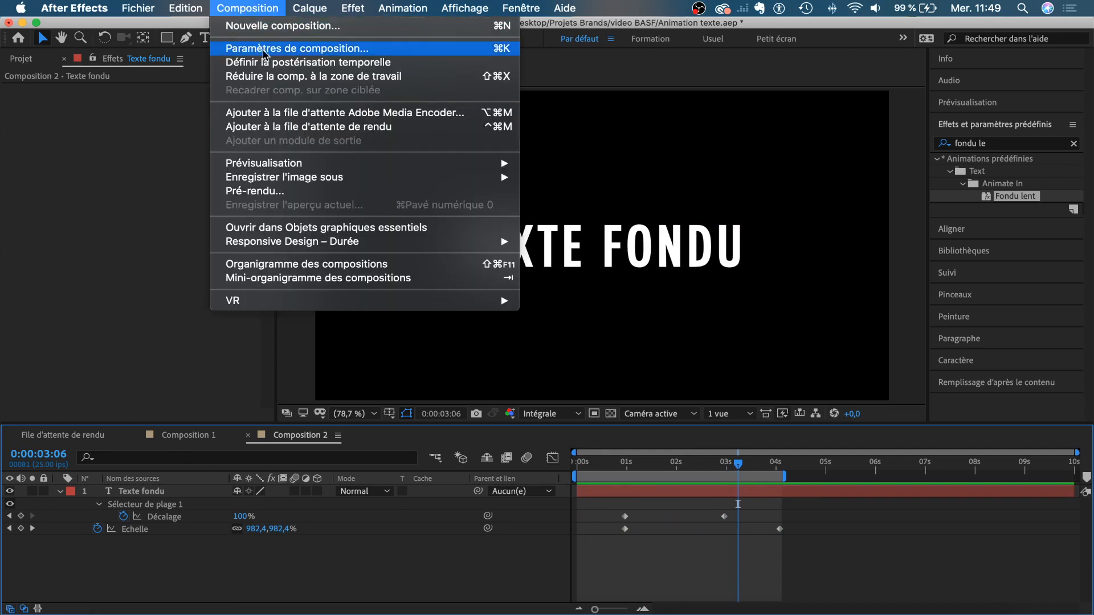
click(276, 25)
click(708, 451)
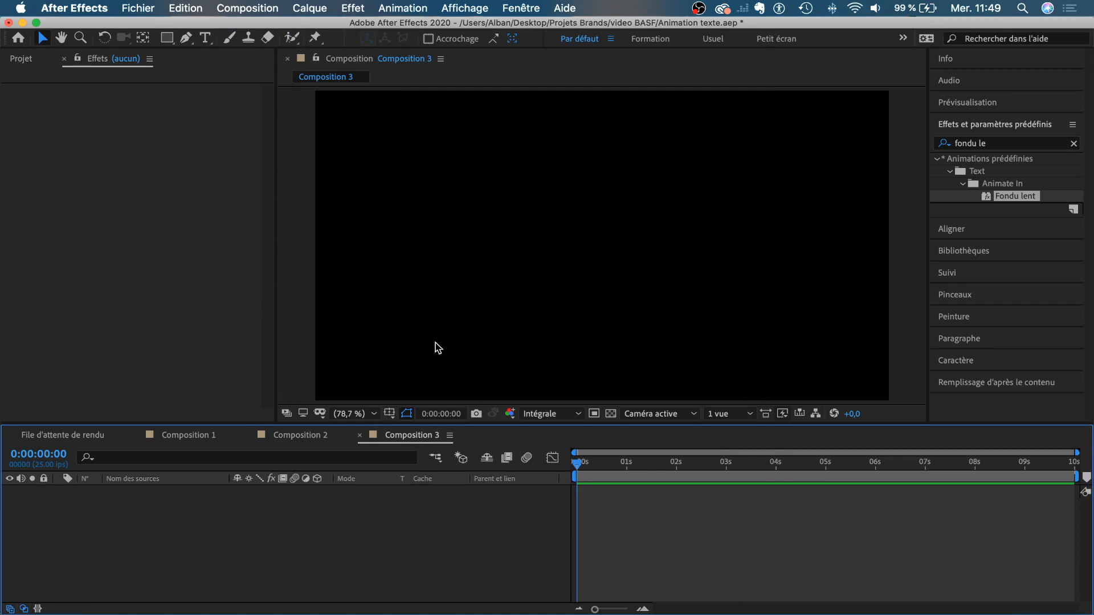
- Switch to Evernote to read the list of planned text animations, and return to After Effects
key(ctrl+Right)
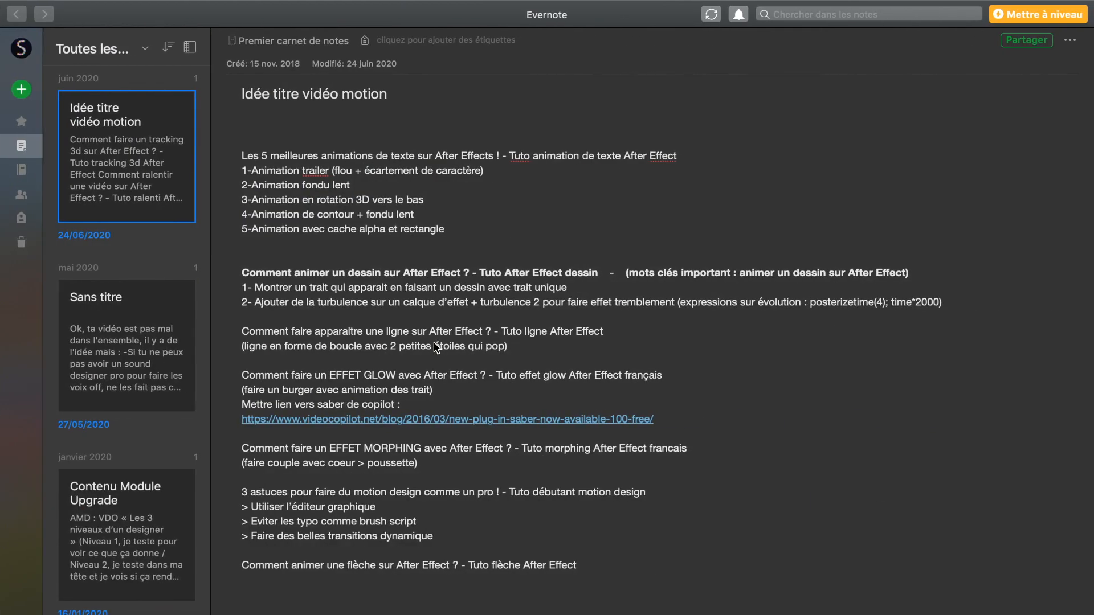
key(ctrl+Left)
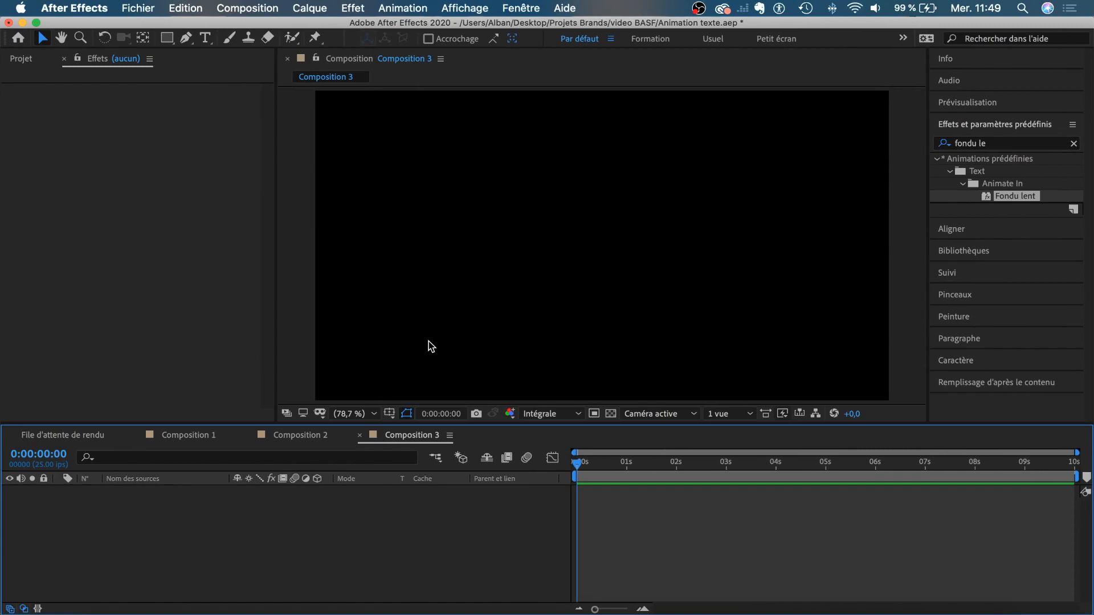
- Copy the Texte fondu layer from Composition 2 into Composition 3
click(301, 435)
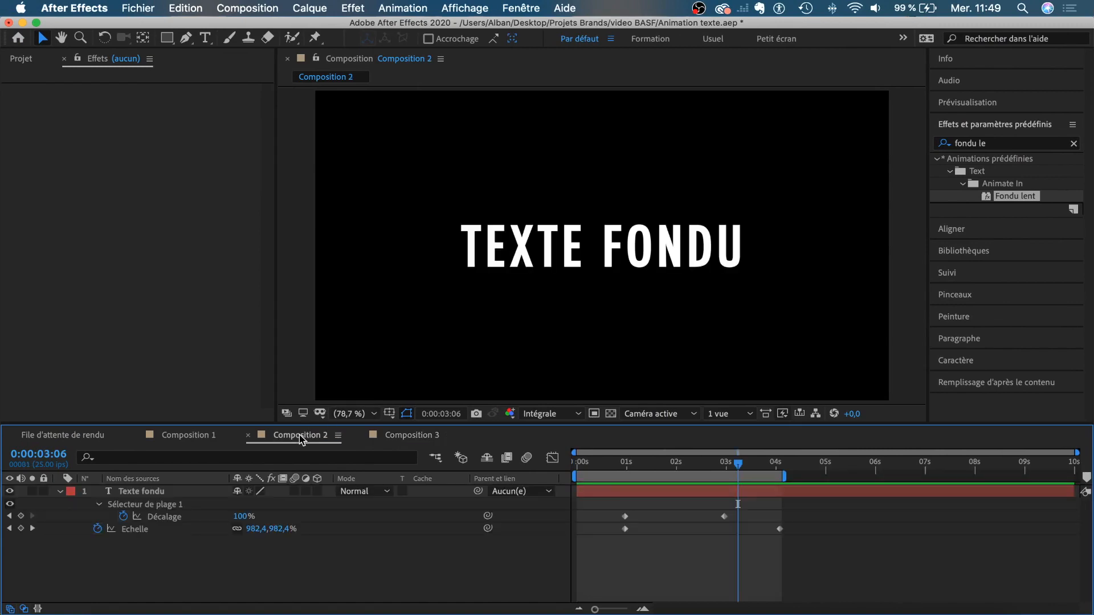
click(598, 243)
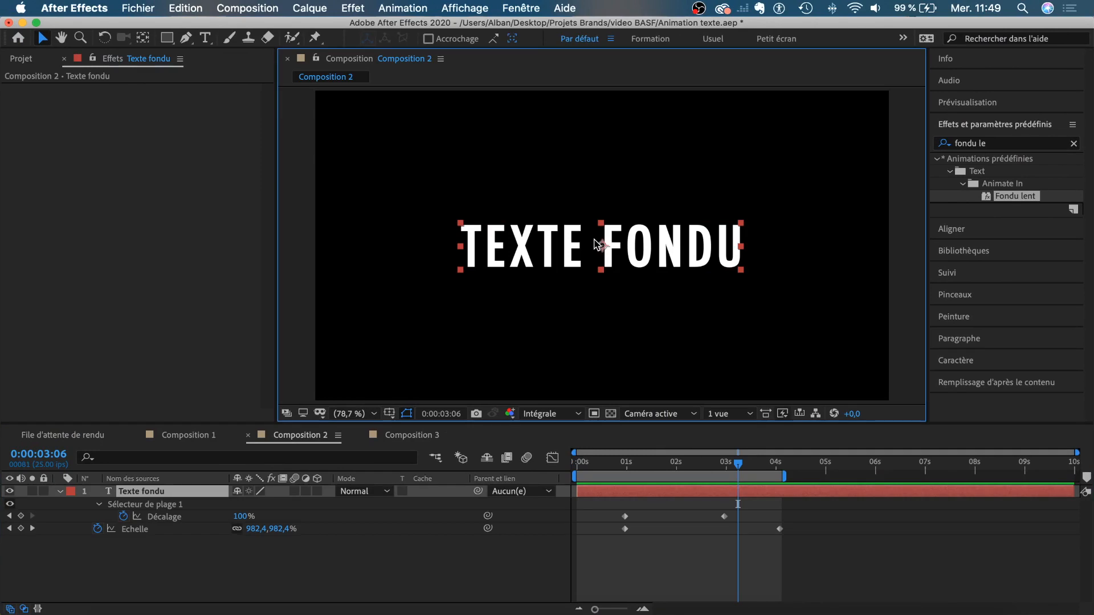
click(419, 436)
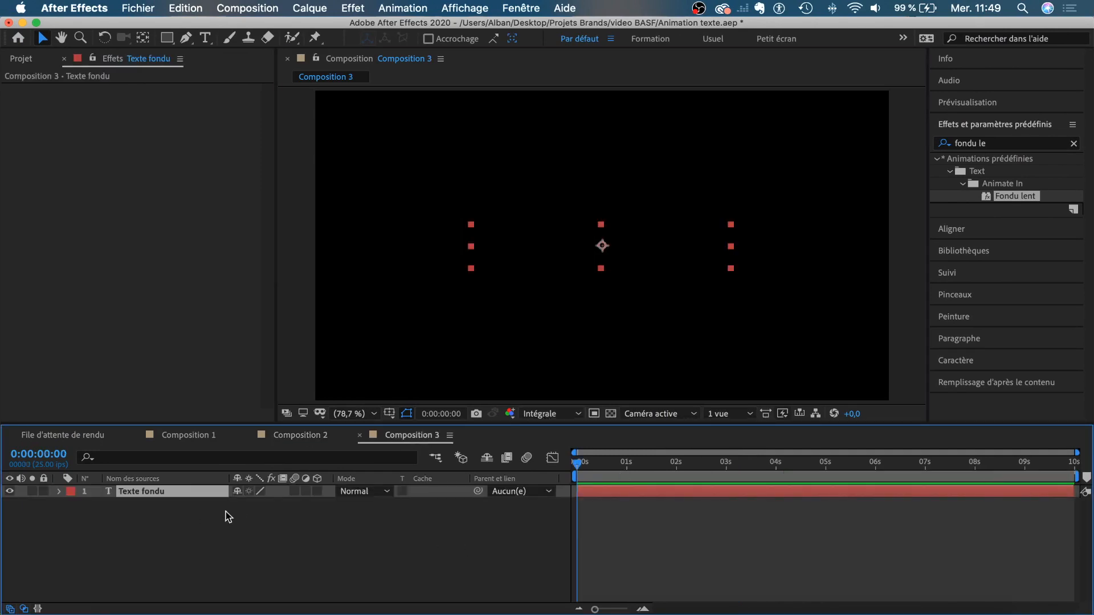
- At 0:00:02:23, delete the range selector and remove the scale keyframes from the Texte fondu layer
drag(654, 461, 723, 464)
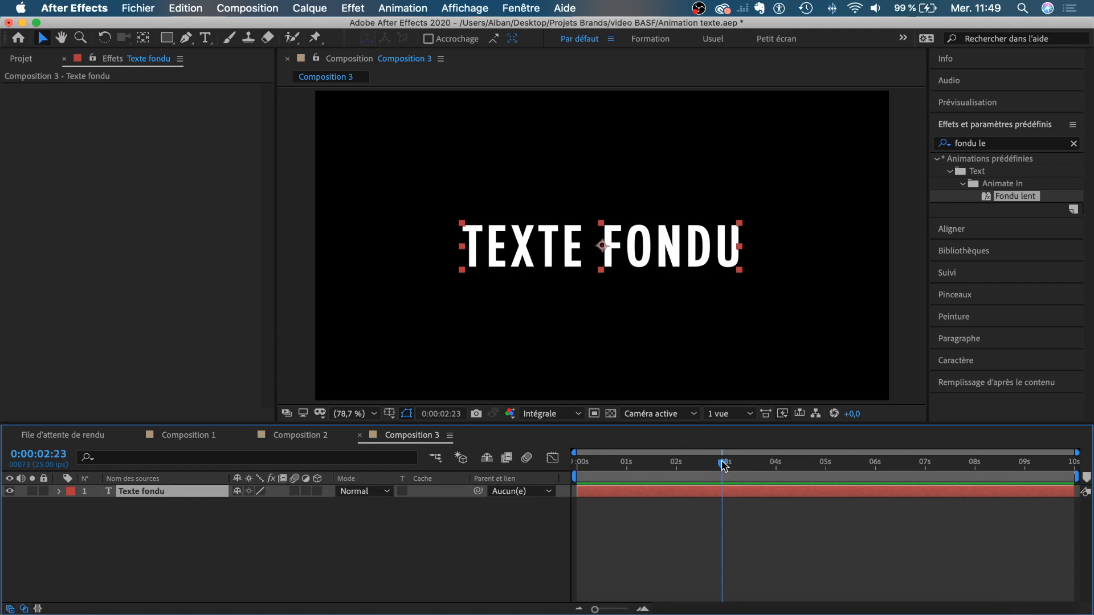
key(u)
click(163, 504)
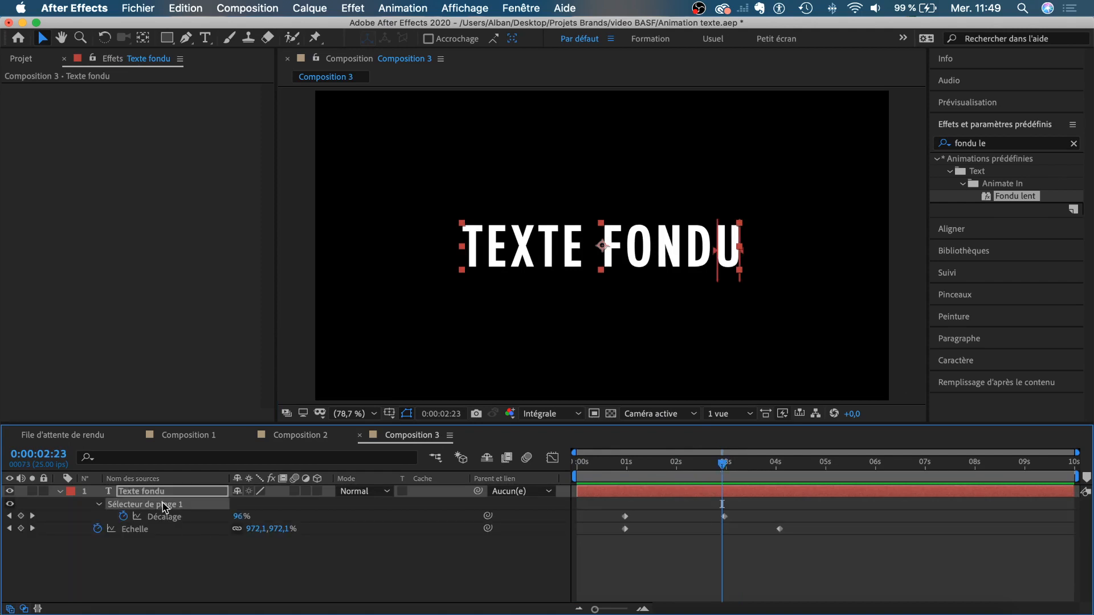
key(Delete)
click(99, 505)
click(151, 564)
click(61, 491)
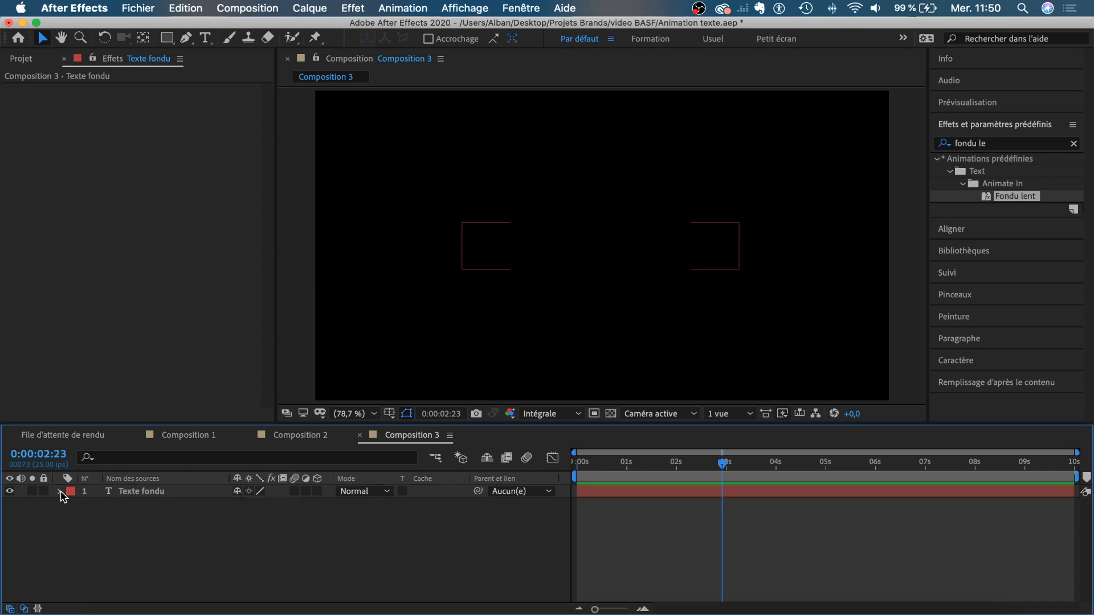
- Delete the Animation 1 opacity animator from the Texte fondu layer
click(60, 491)
scroll(64, 515, down, 2)
click(74, 540)
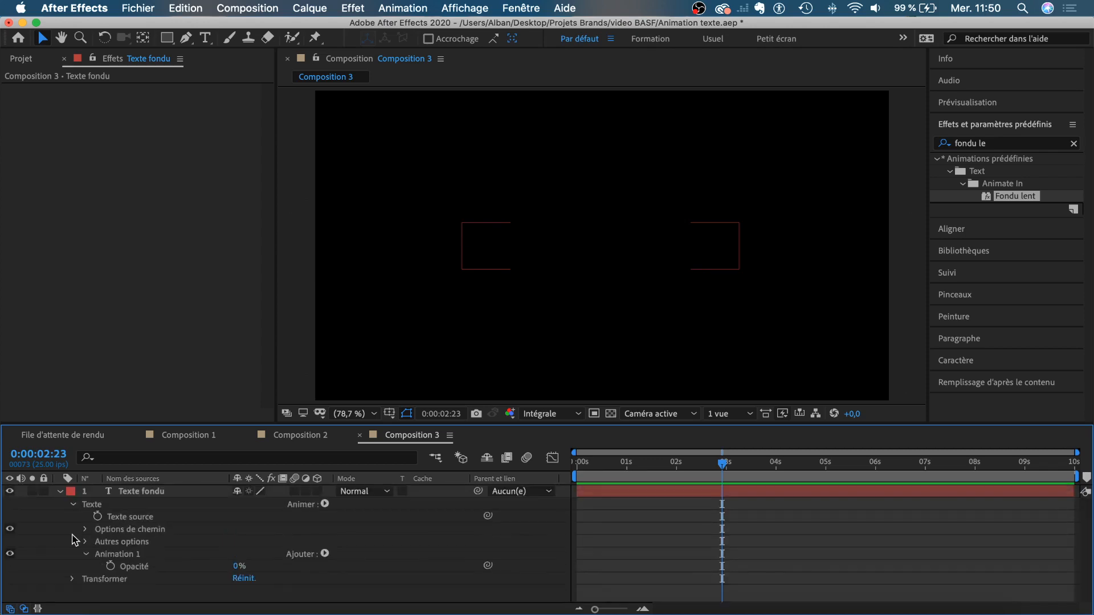
click(117, 556)
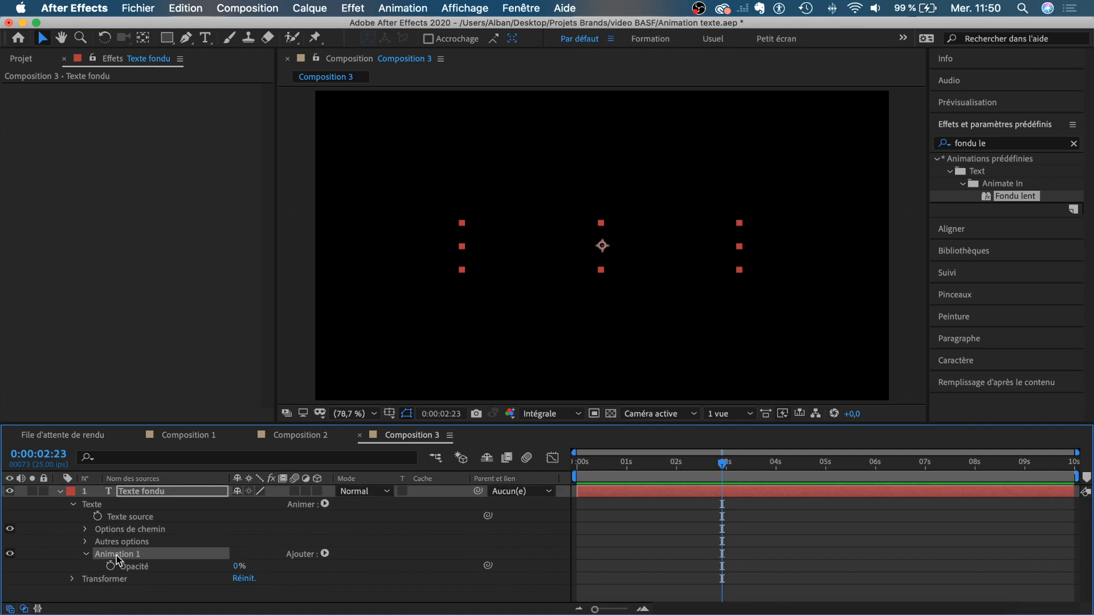
key(Delete)
click(73, 505)
click(641, 546)
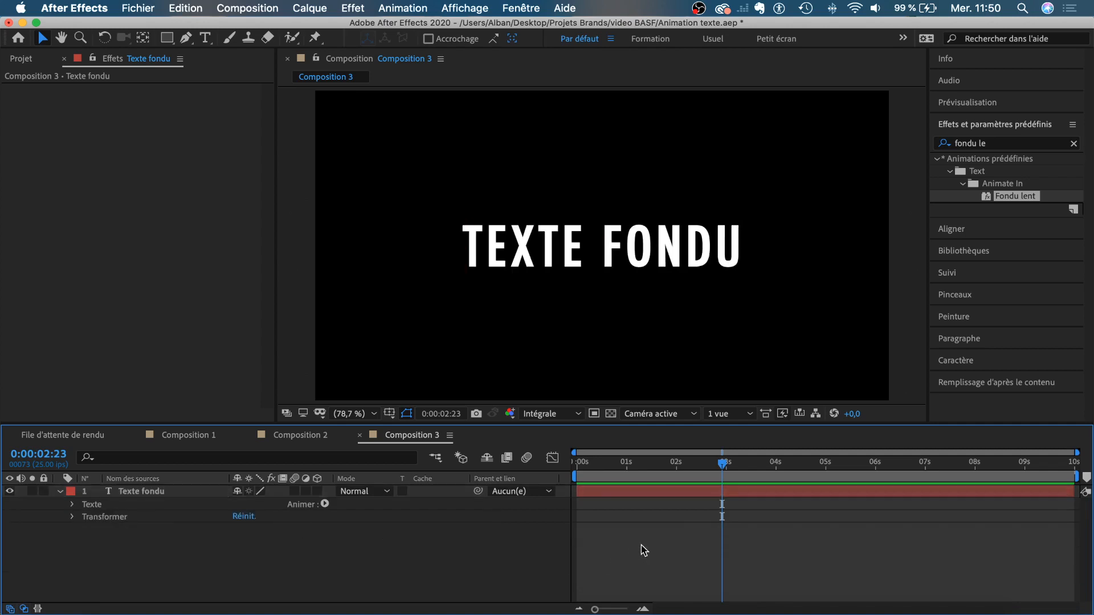
- Move the text to the upper-left area of the frame and replace its wording with "animation"
drag(722, 462, 702, 464)
click(658, 246)
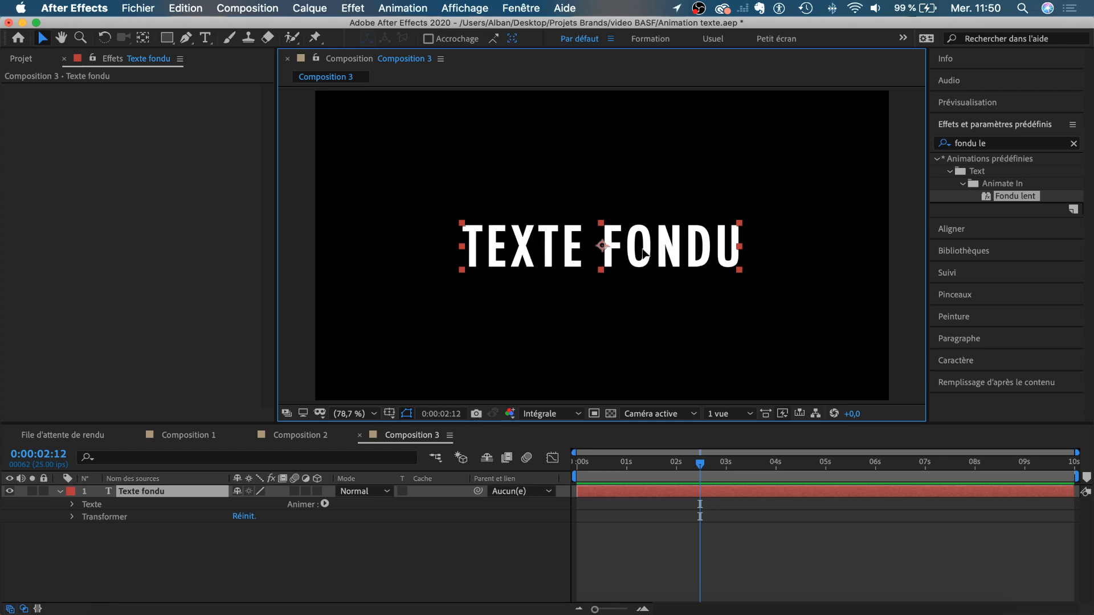
drag(643, 253, 542, 161)
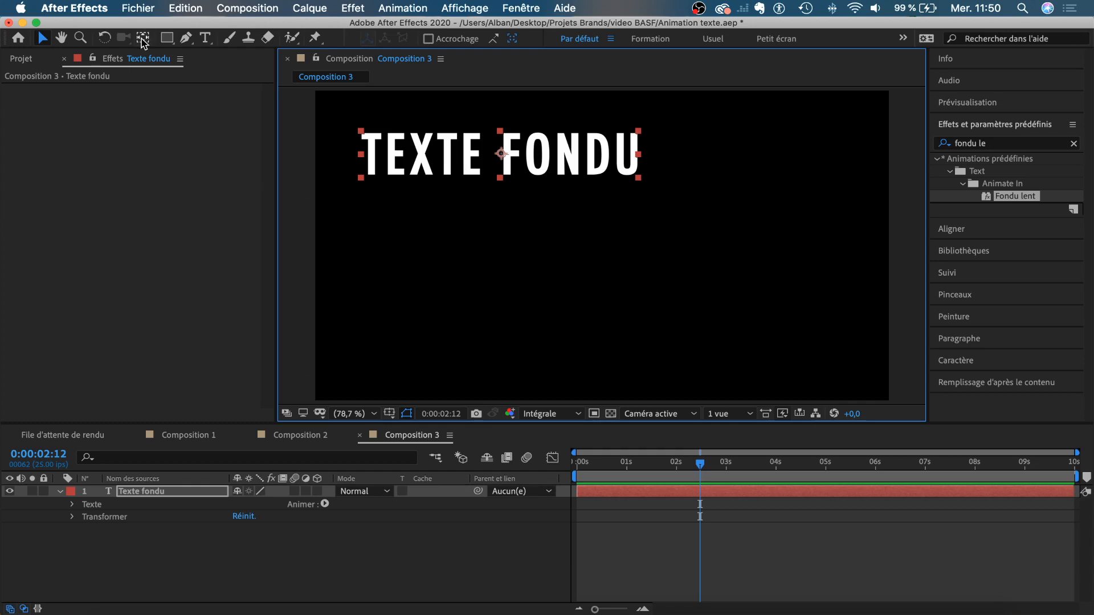
double_click(460, 155)
text(animation)
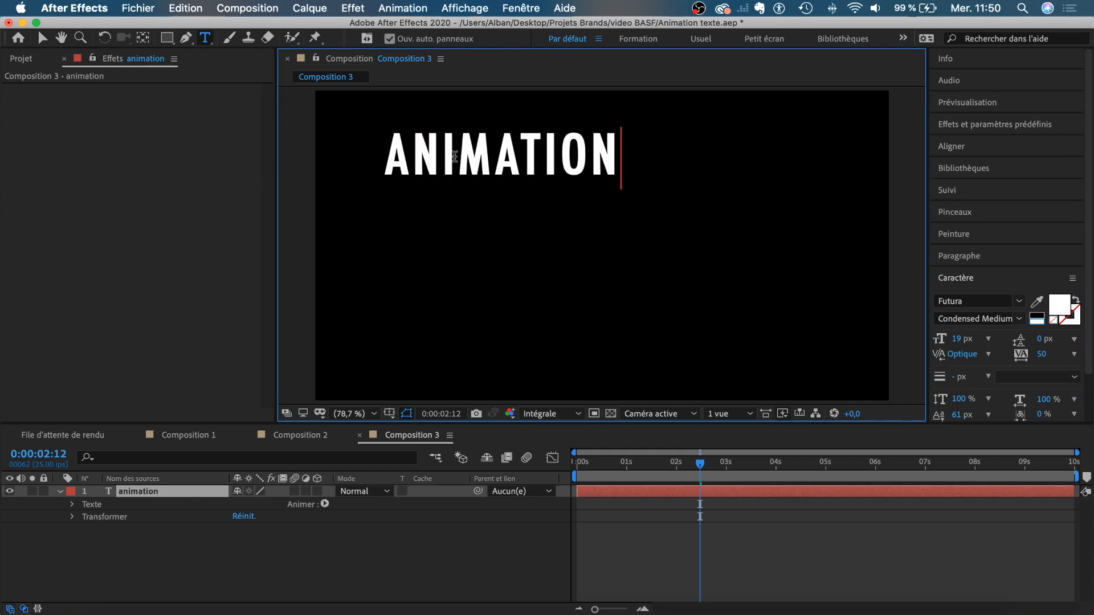
click(42, 38)
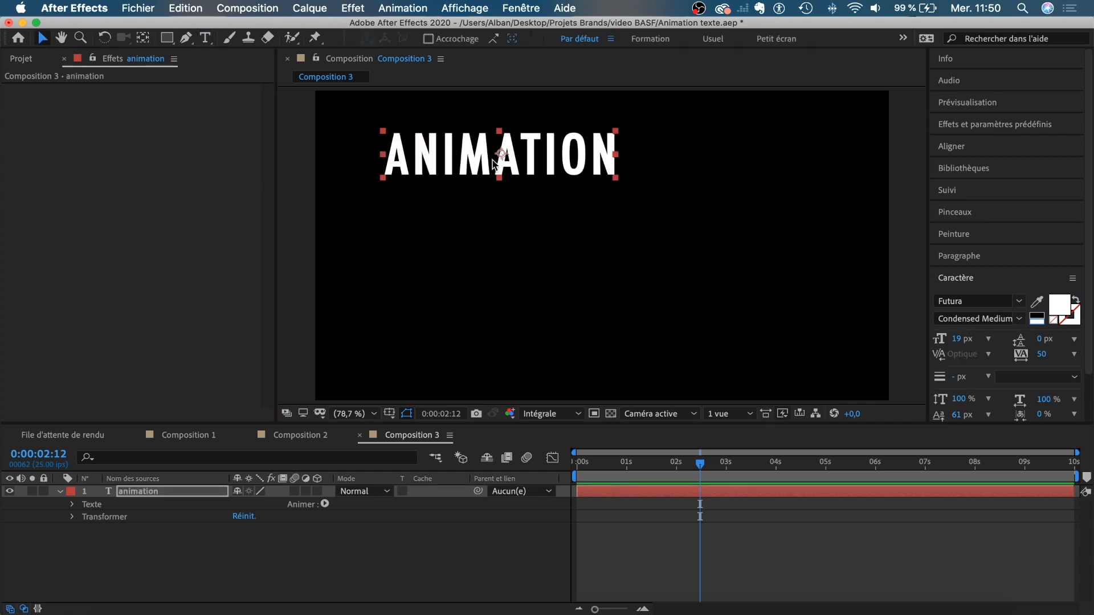
- Duplicate the animation line beneath the original, change the copy to "de texte" and align it with the left edge above
key(super+d)
drag(520, 165, 518, 216)
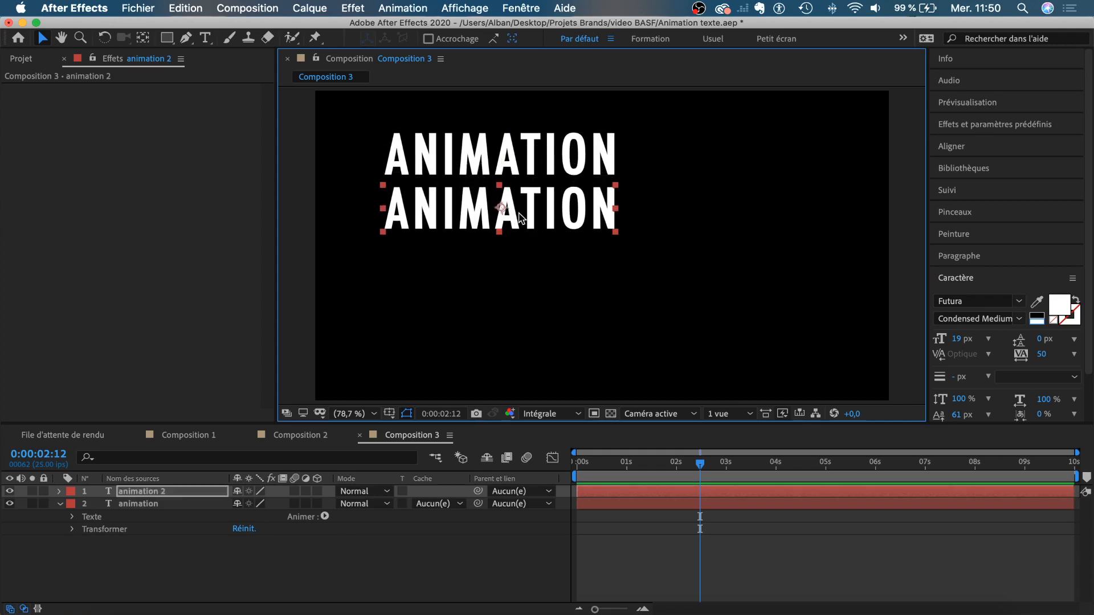
double_click(518, 213)
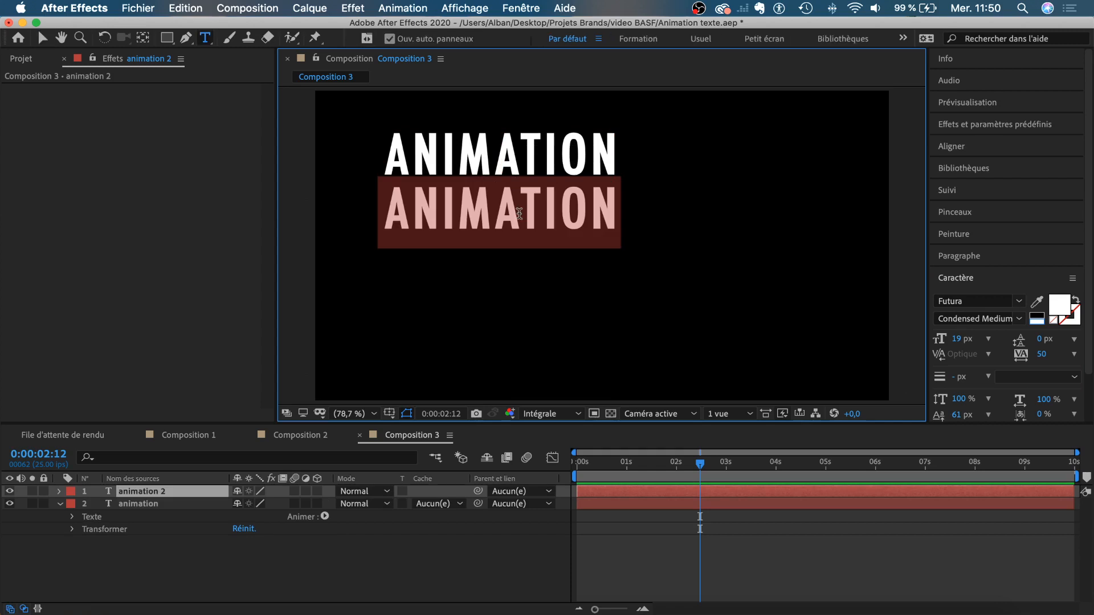
text(de text)
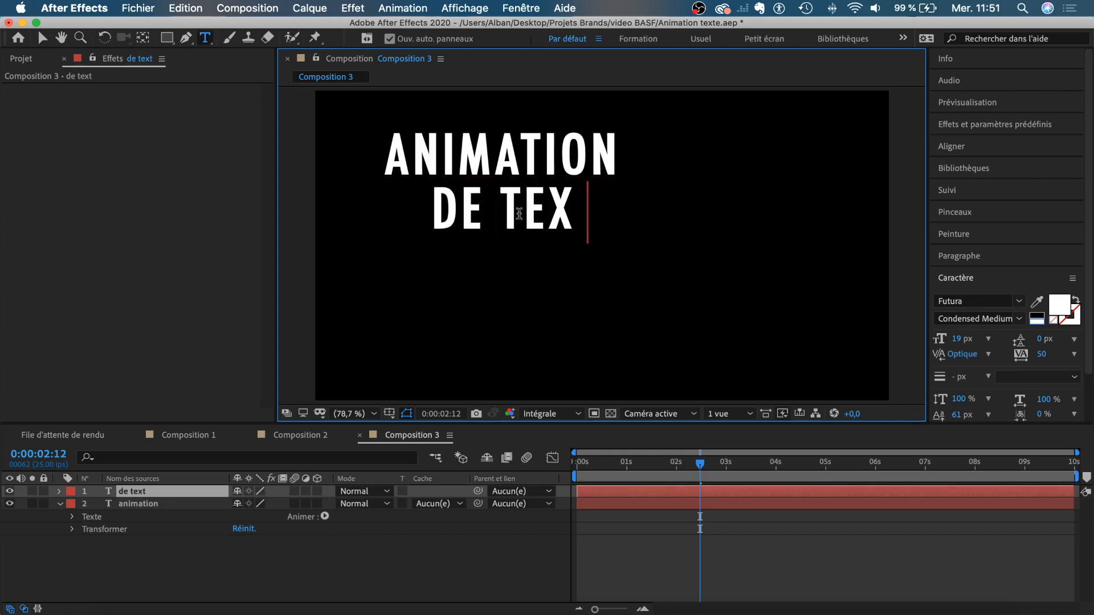
text(e)
click(42, 38)
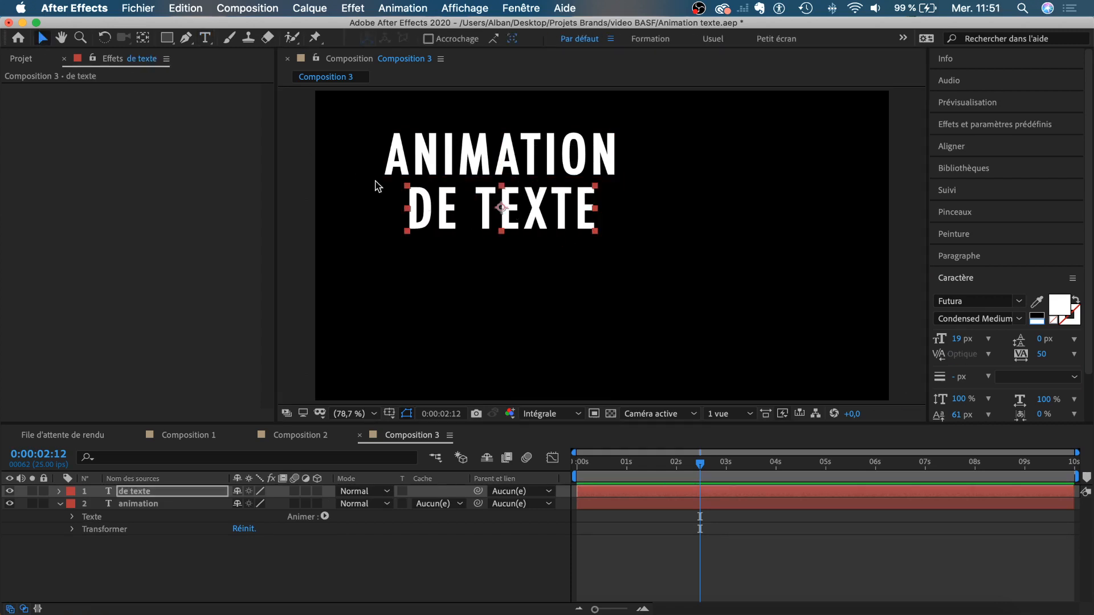
drag(501, 211, 486, 275)
- Duplicate the "de texte" line beneath itself, change the copy to "EN 3D" and align it with the left edge above
key(super+d)
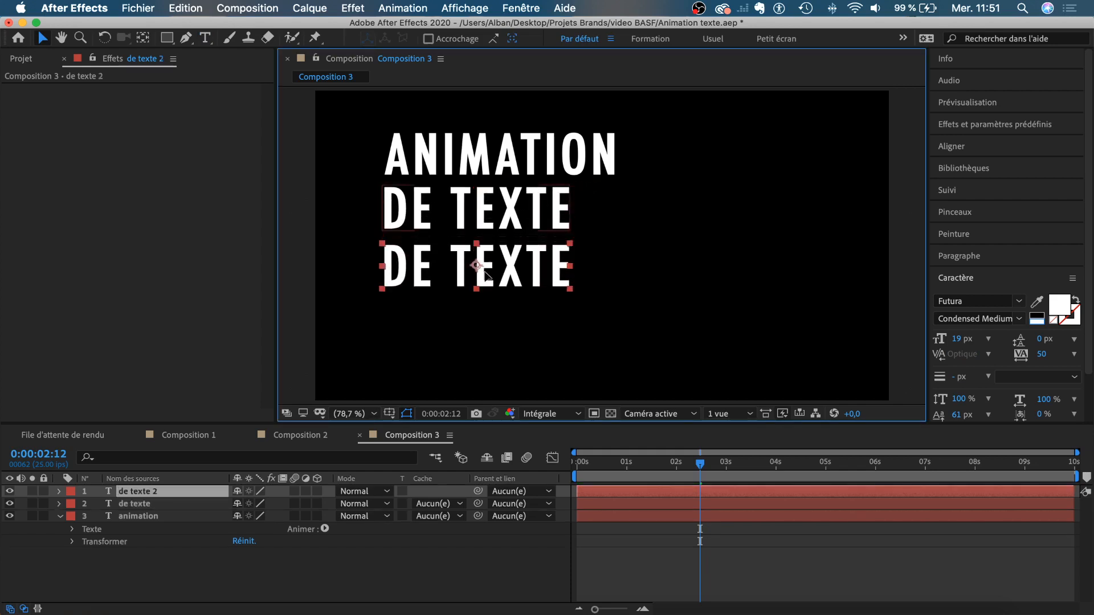
double_click(485, 270)
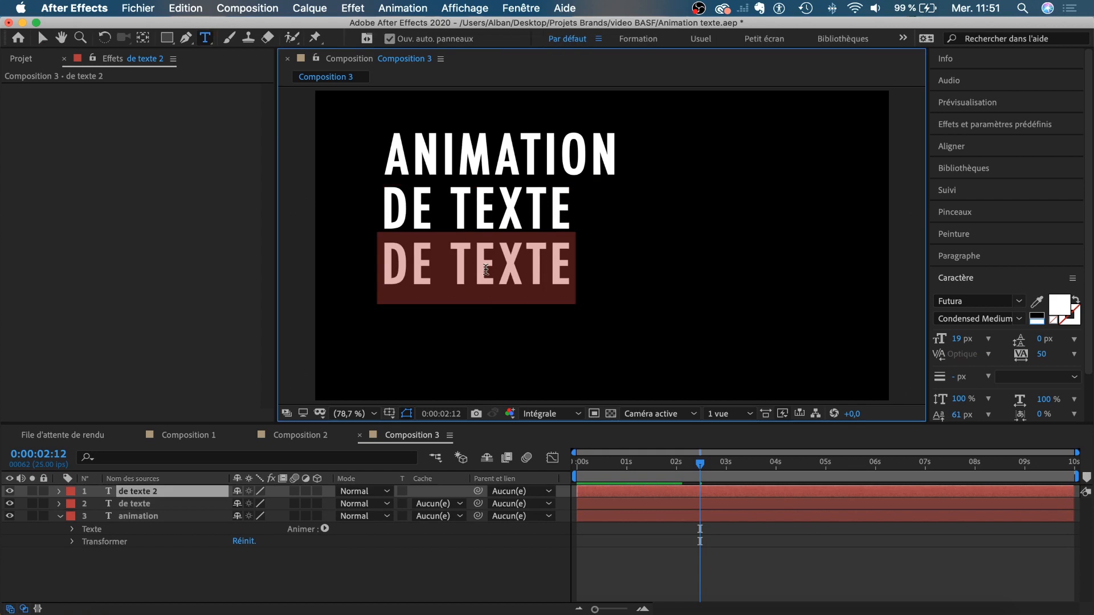
text(EN 3D)
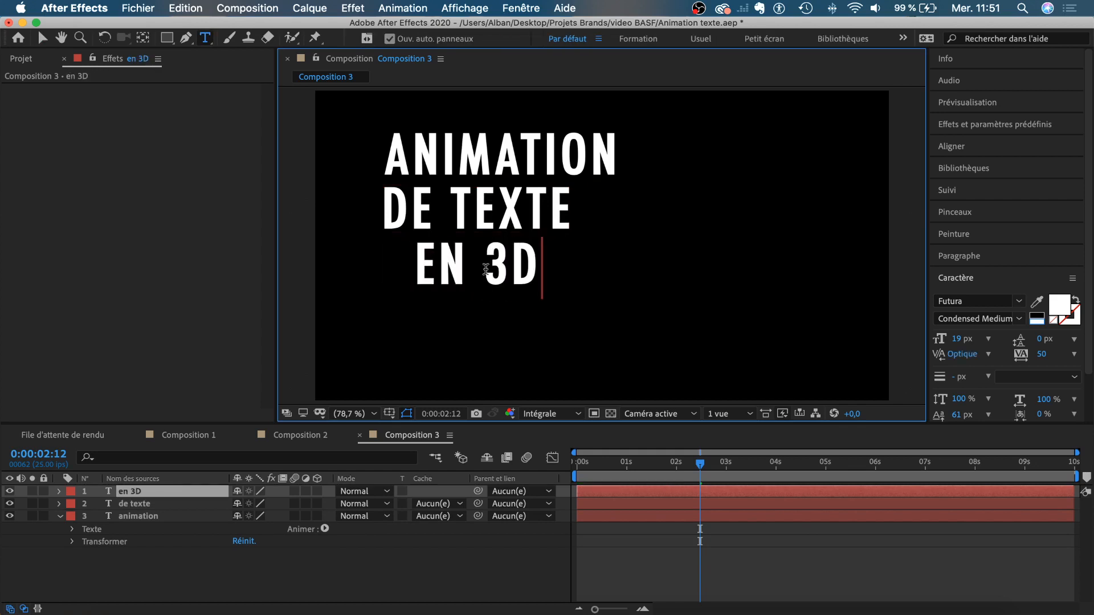
click(42, 38)
drag(506, 259, 474, 259)
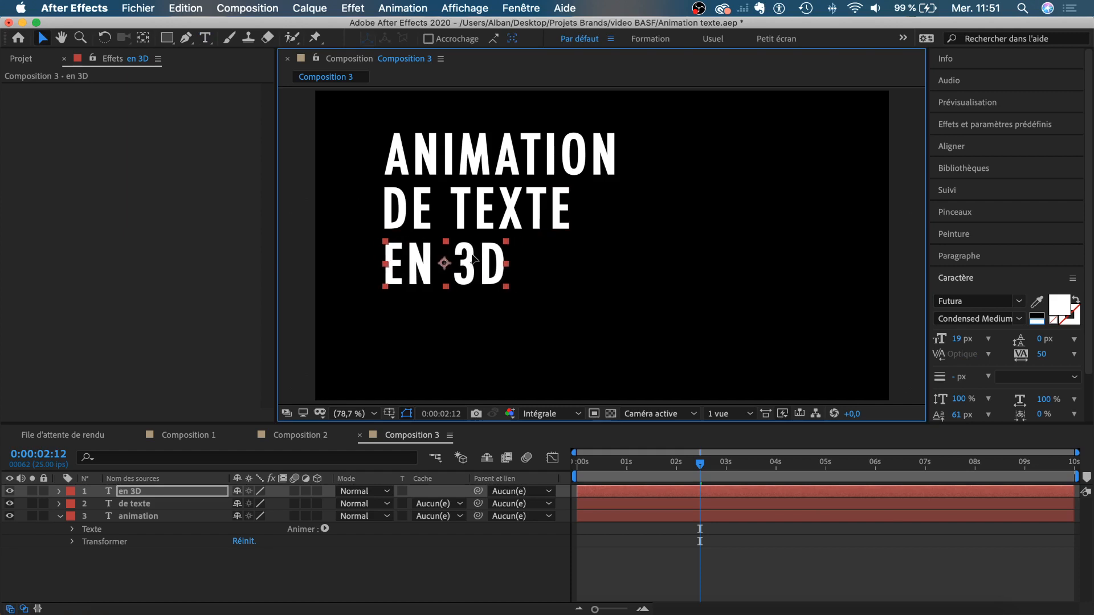
click(700, 548)
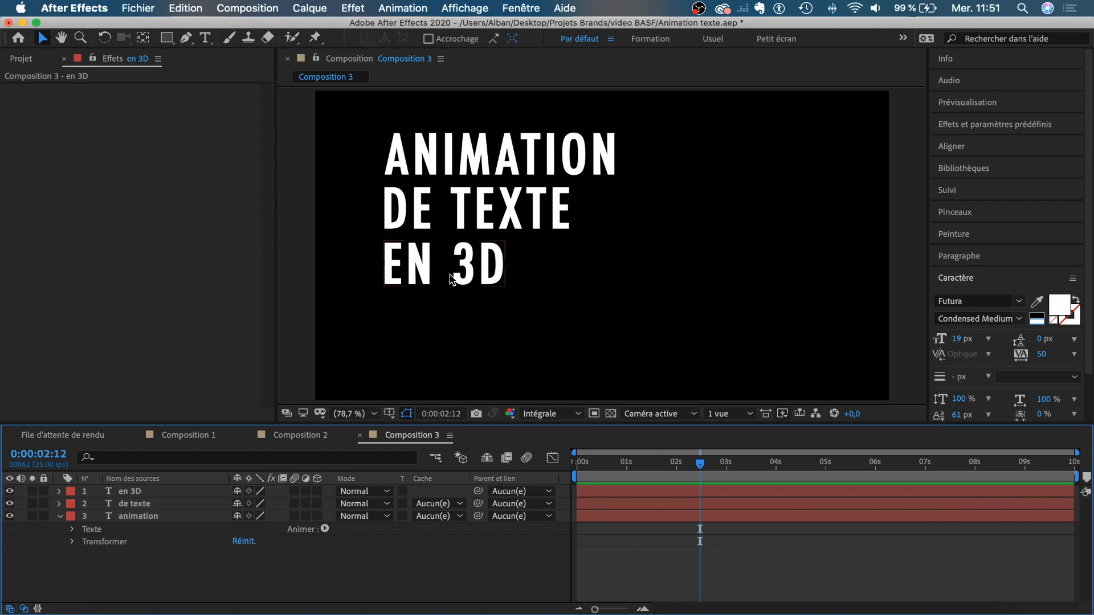
click(451, 277)
click(661, 548)
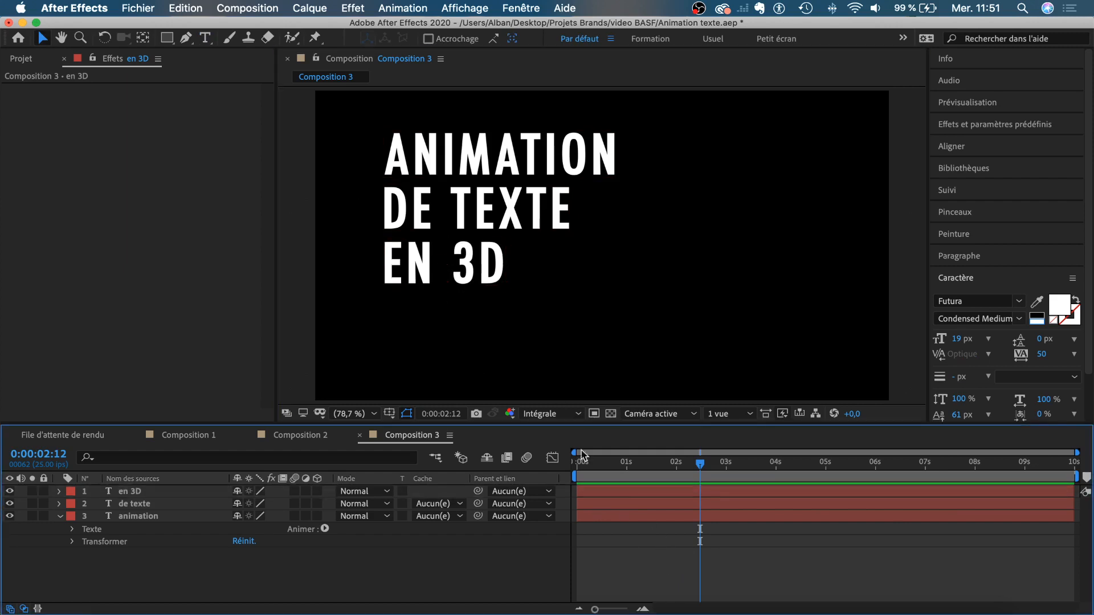
- Shift all three text lines together slightly to the left in the frame
click(468, 271)
shift+click(473, 208)
shift+click(483, 153)
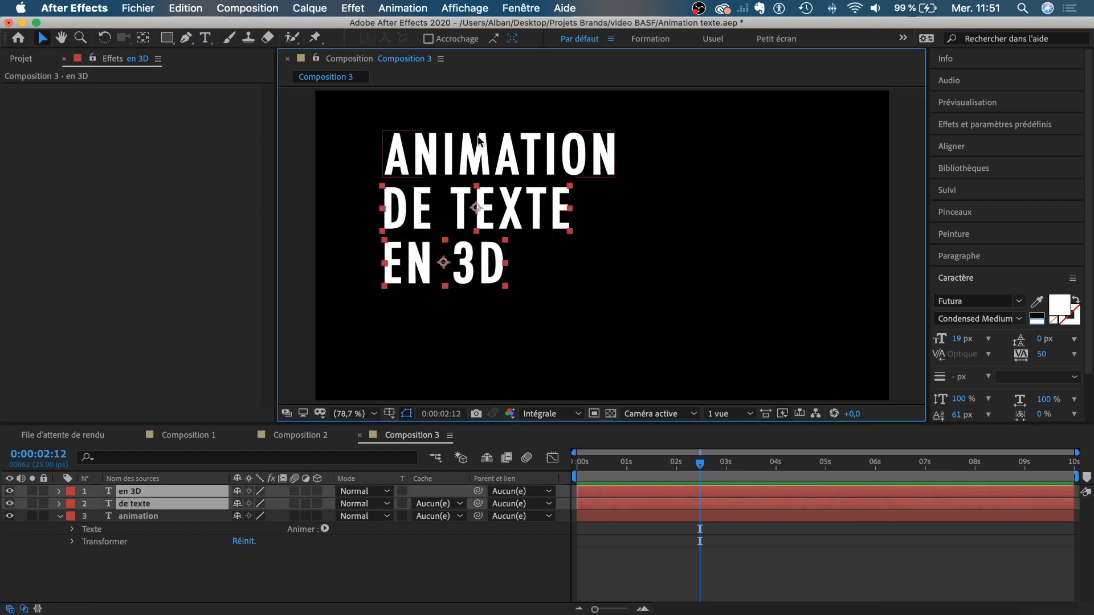
drag(482, 152, 459, 147)
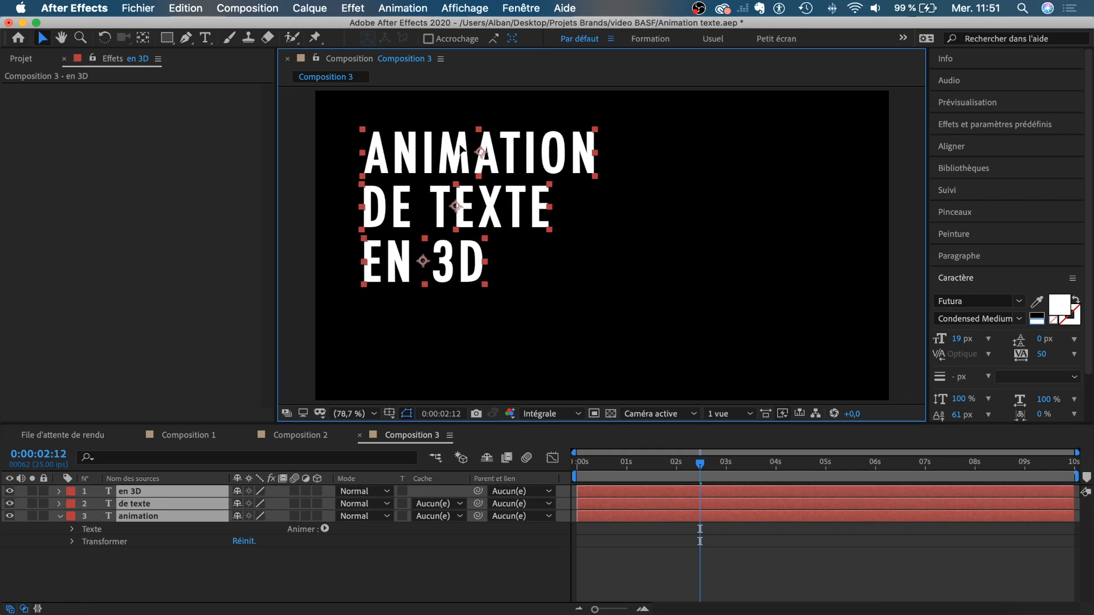
click(673, 576)
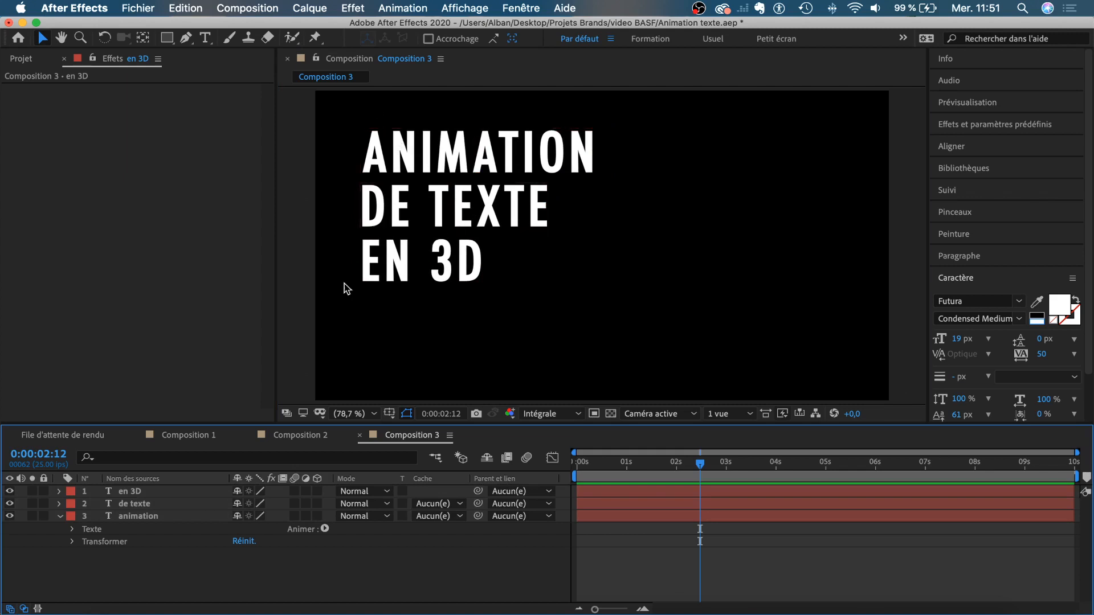
- Set the time to 0:00:00:24 and reorder the layers from top to bottom as animation, de texte, en 3D
click(625, 463)
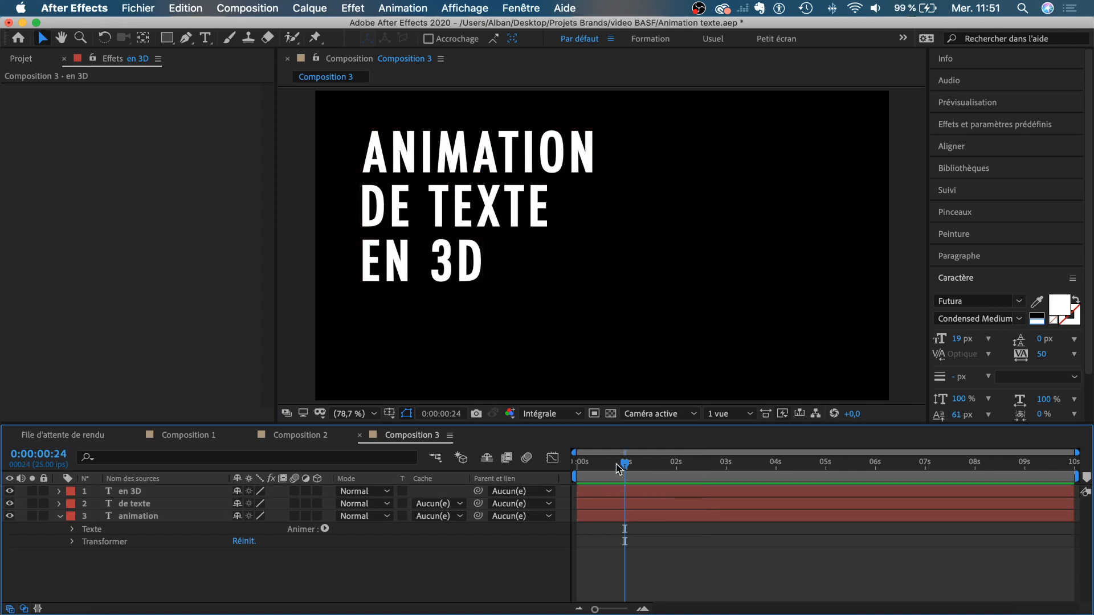
drag(146, 516, 150, 500)
drag(146, 541, 148, 532)
click(59, 491)
click(138, 532)
click(124, 492)
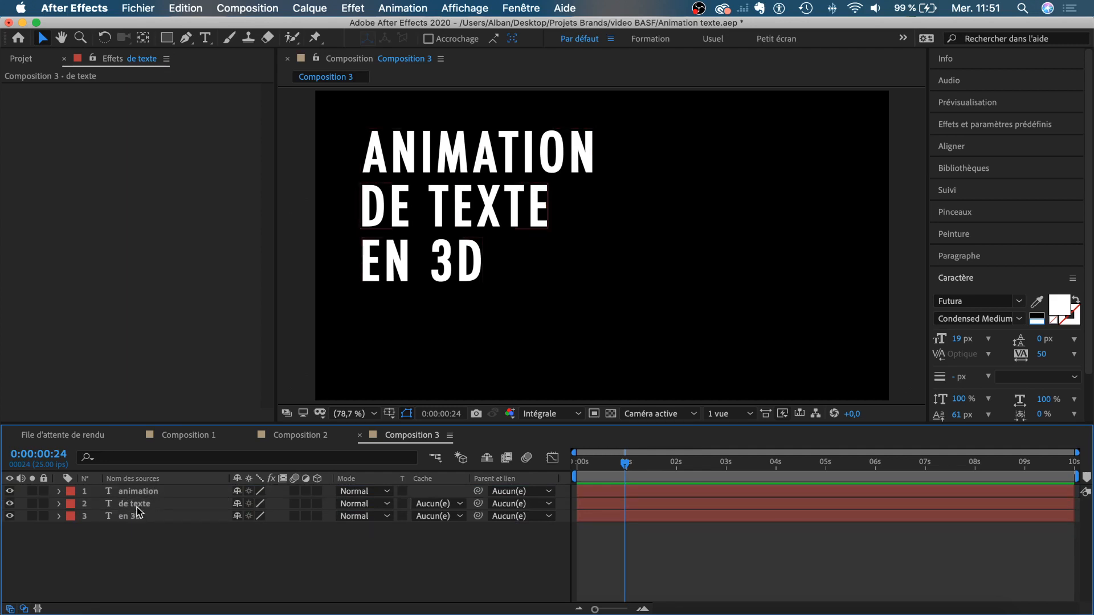
- Make the three text layers 3D, try an X rotation of 19° on them, and undo the rotation
click(133, 494)
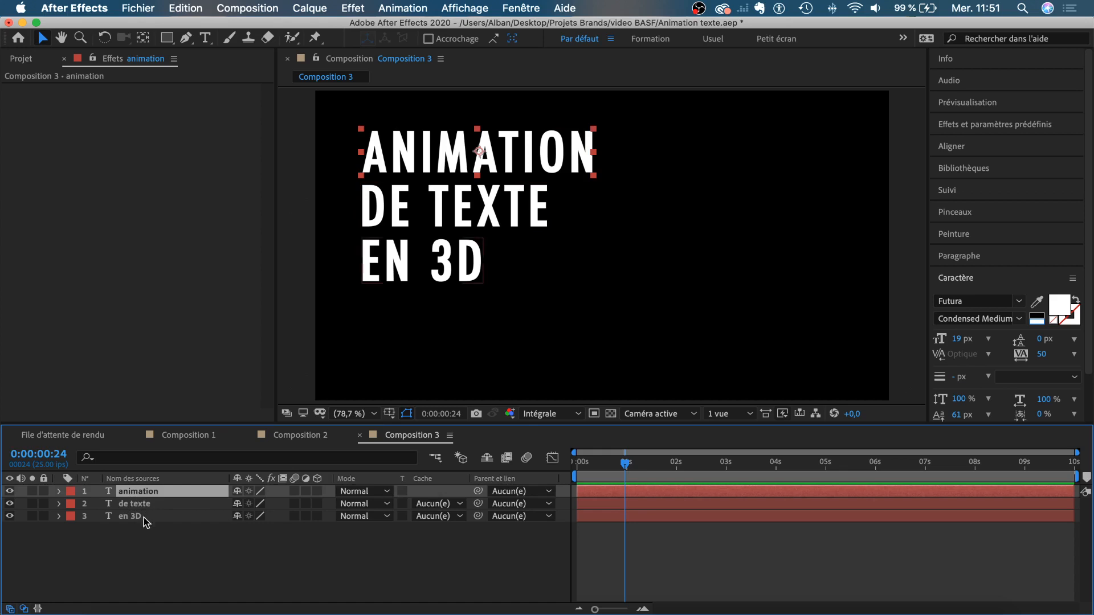
shift+click(144, 518)
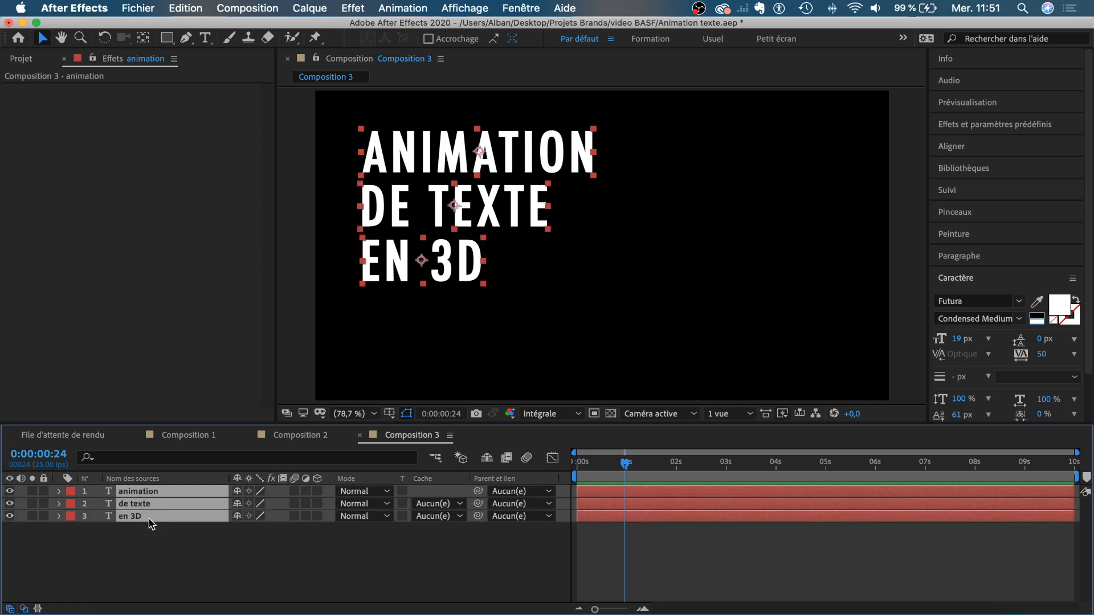
click(318, 491)
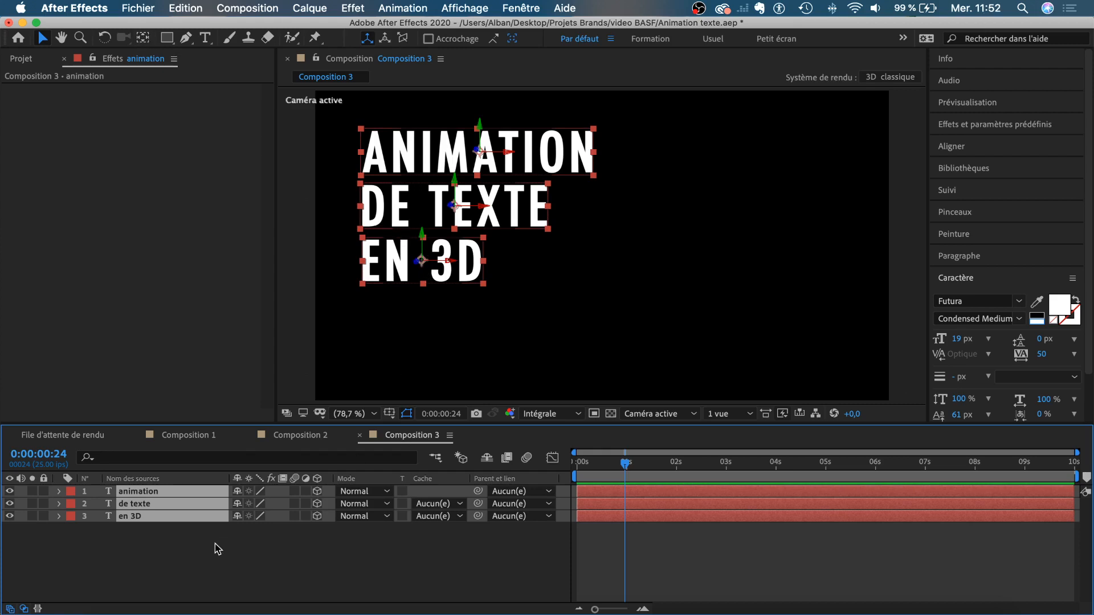
key(r)
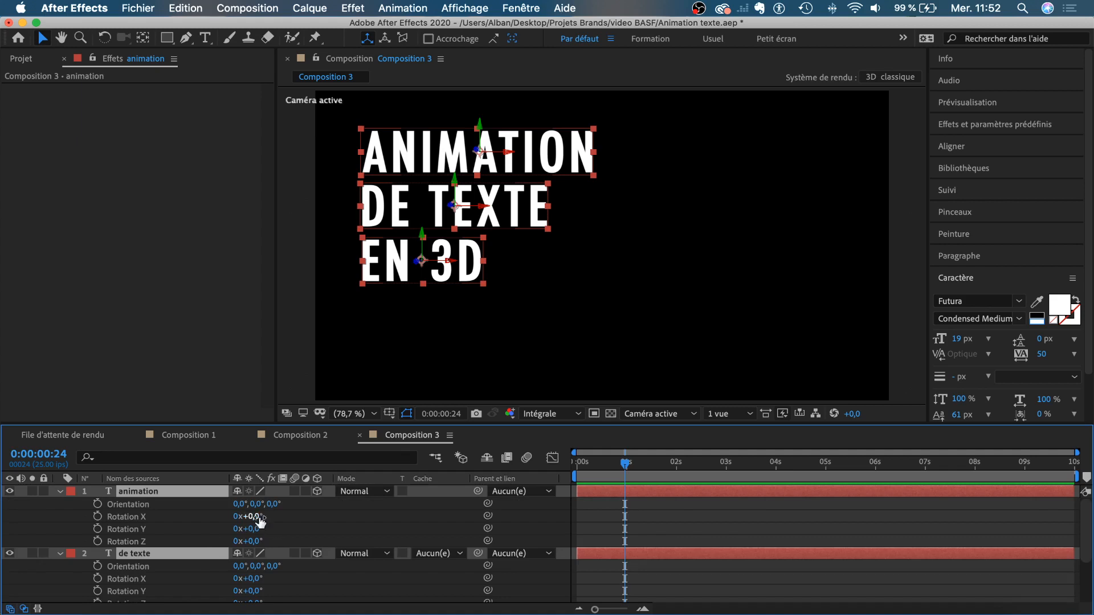
mouse_move(258, 519)
mouse_down()
mouse_move(301, 510)
mouse_move(222, 503)
mouse_move(304, 506)
mouse_move(242, 503)
mouse_move(254, 504)
mouse_up()
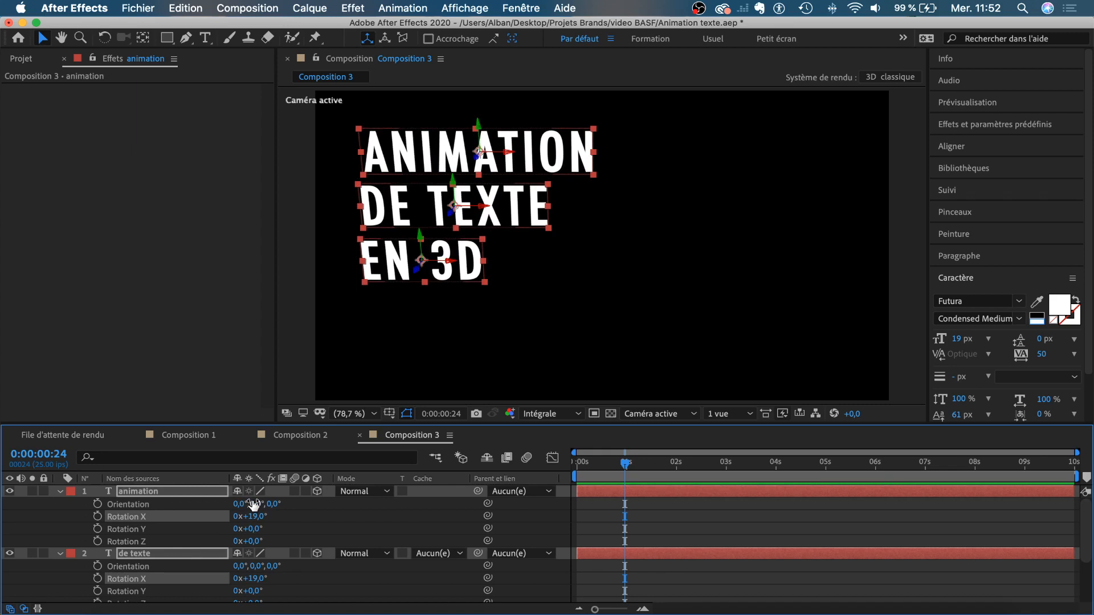
key(super+z)
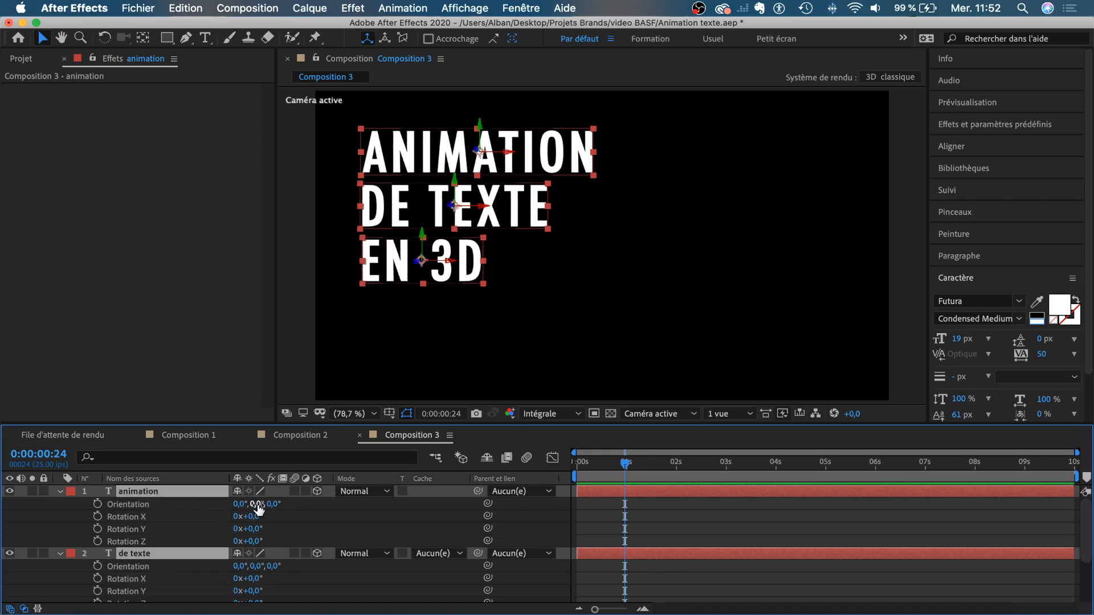
- Undo the 3D switch on the three text layers and activate the anchor point tool
click(143, 39)
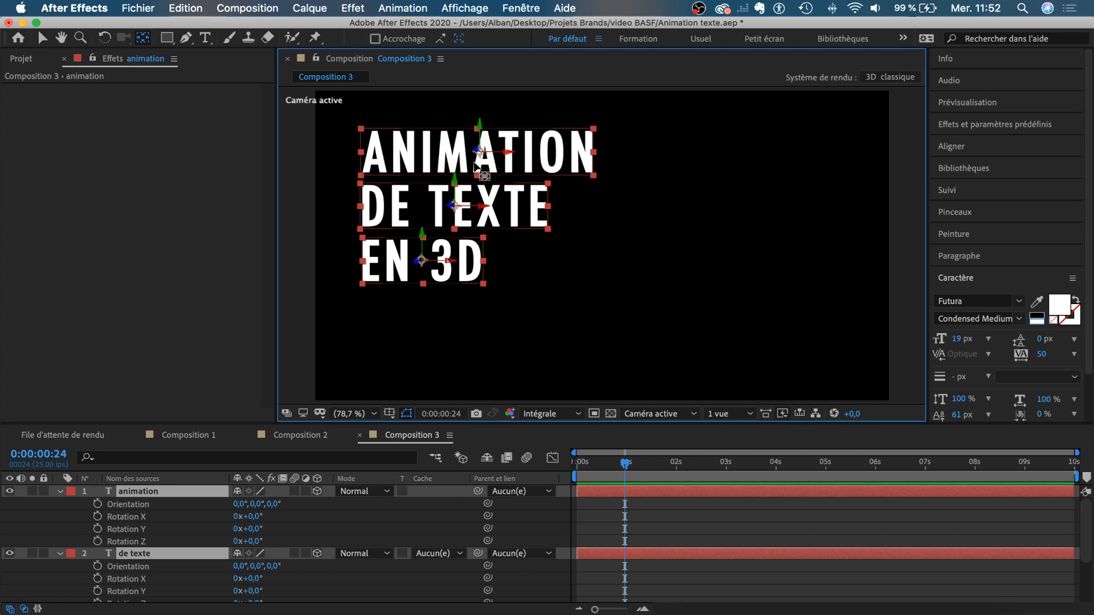
key(super+z)
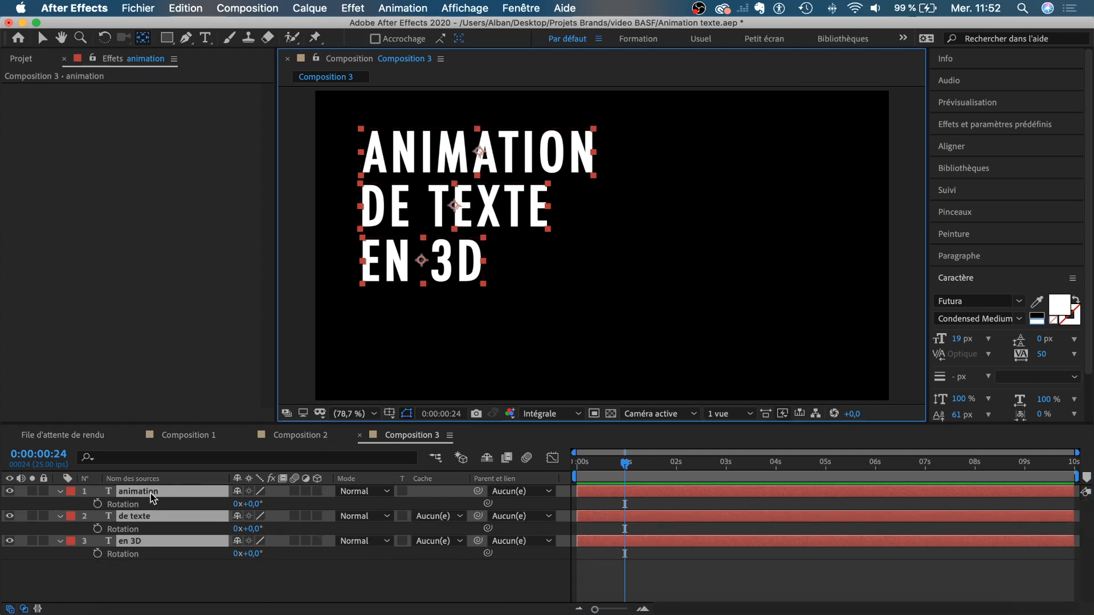
click(182, 587)
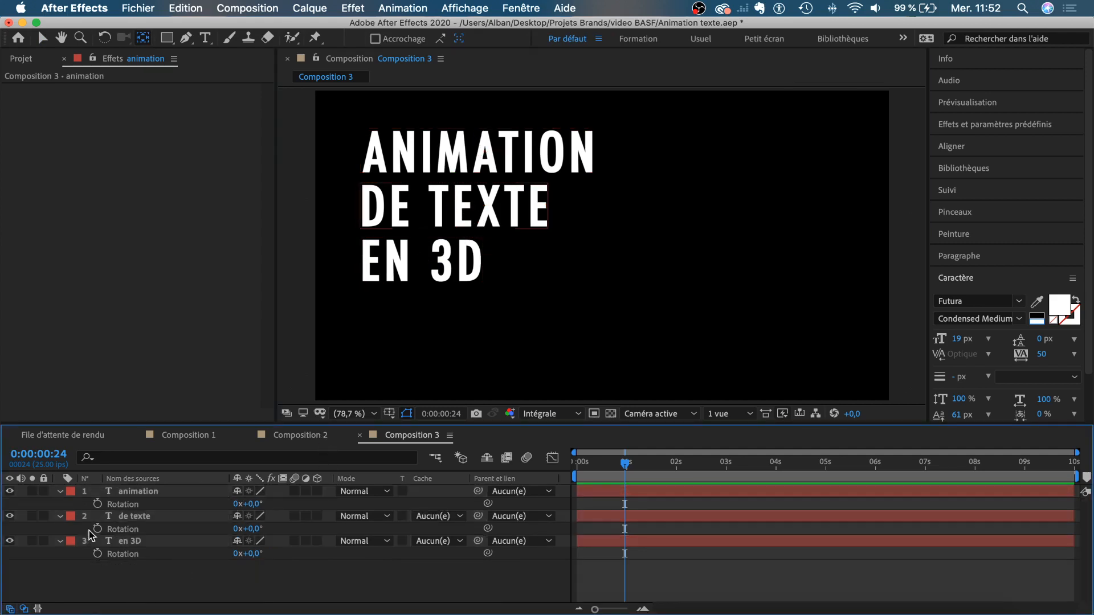
click(178, 493)
shift+click(182, 548)
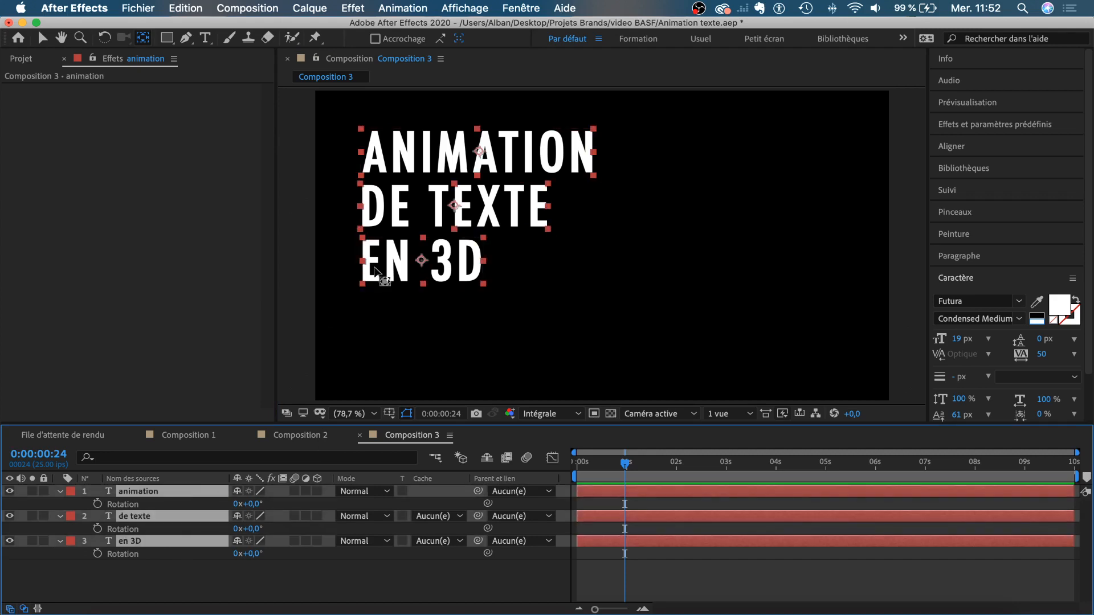
click(480, 150)
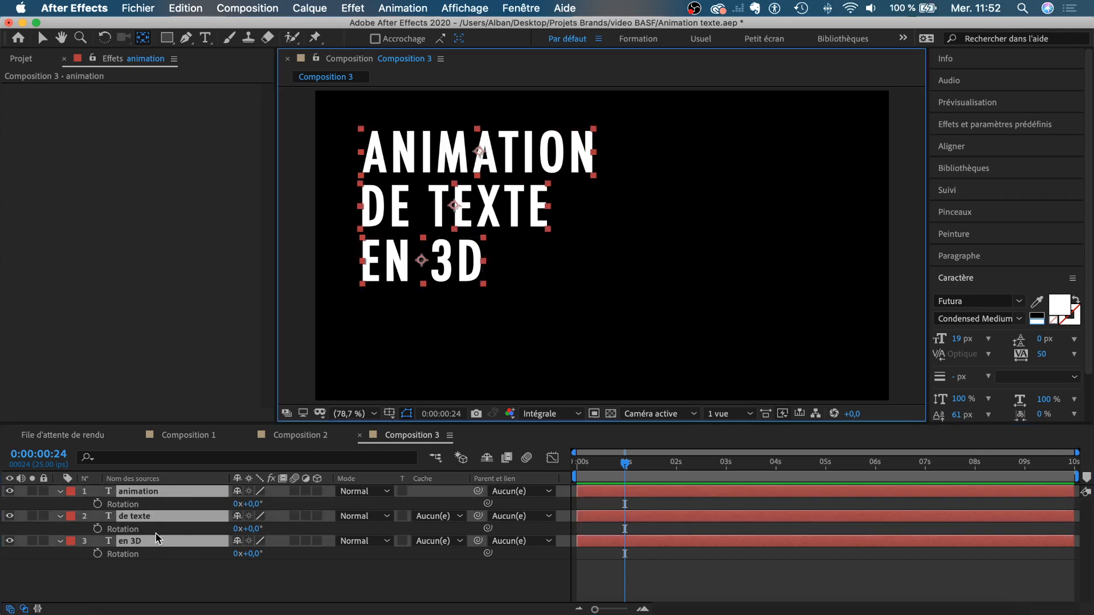
click(155, 579)
- Move the anchor point of each of the three text lines up to the middle of its own top edge
click(164, 491)
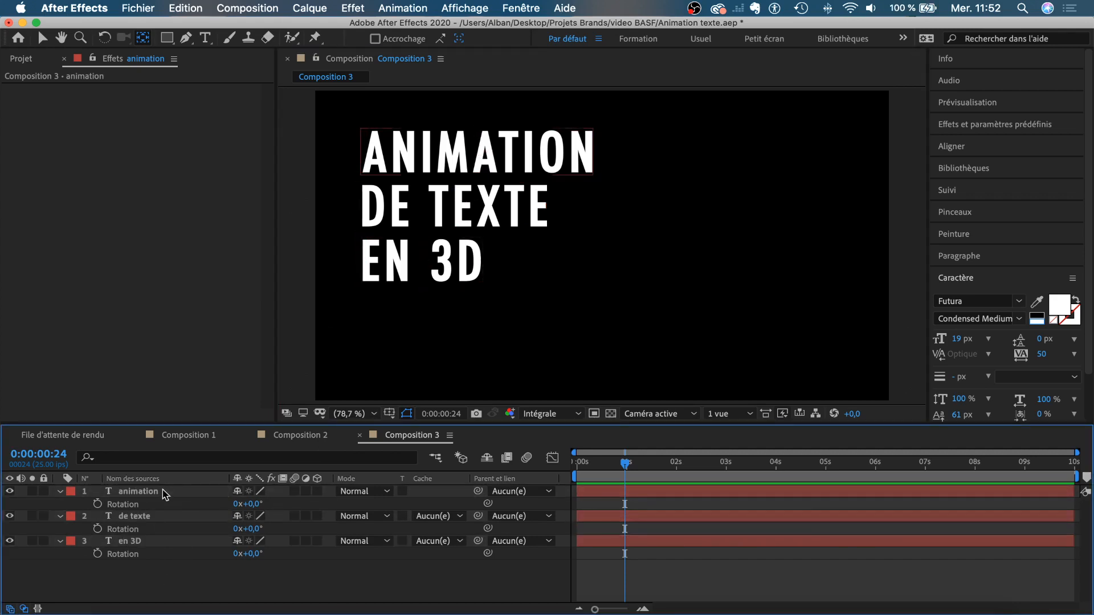
click(484, 155)
drag(482, 152, 479, 131)
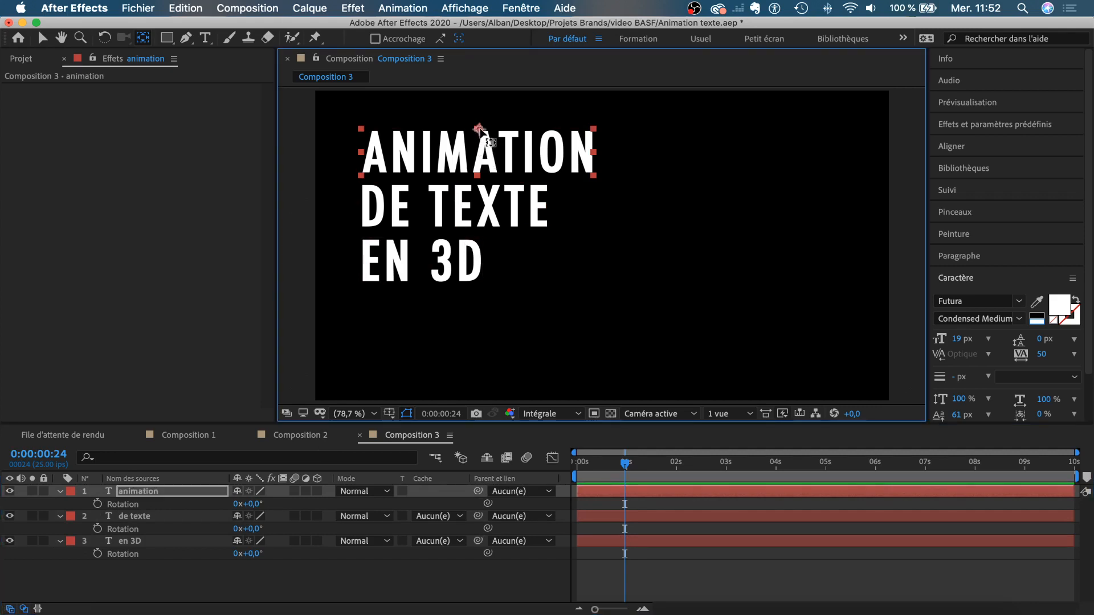
click(476, 206)
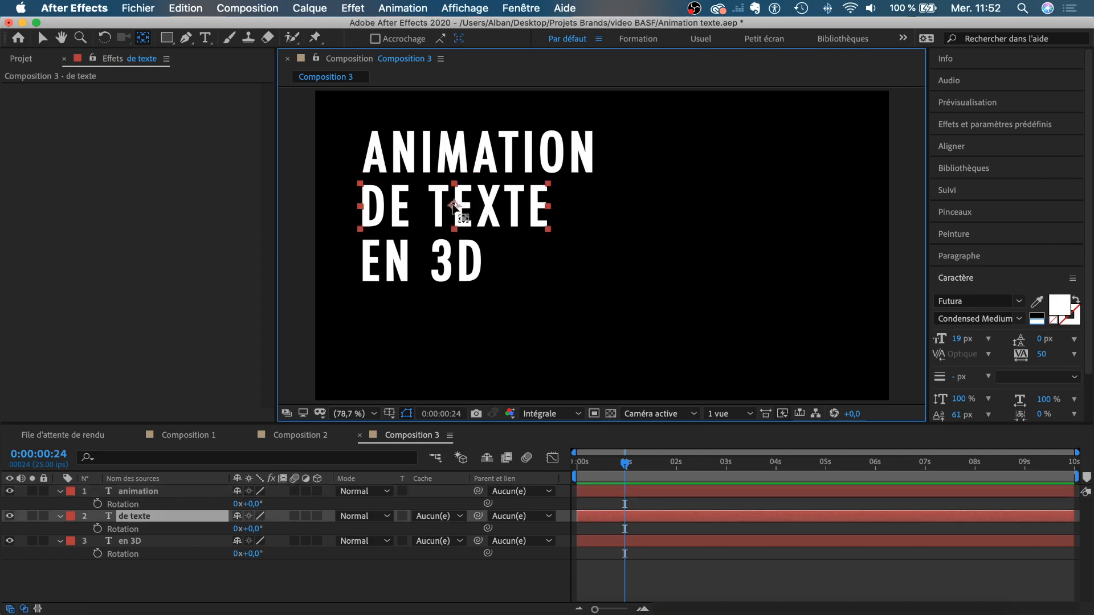
drag(455, 206, 454, 183)
click(453, 263)
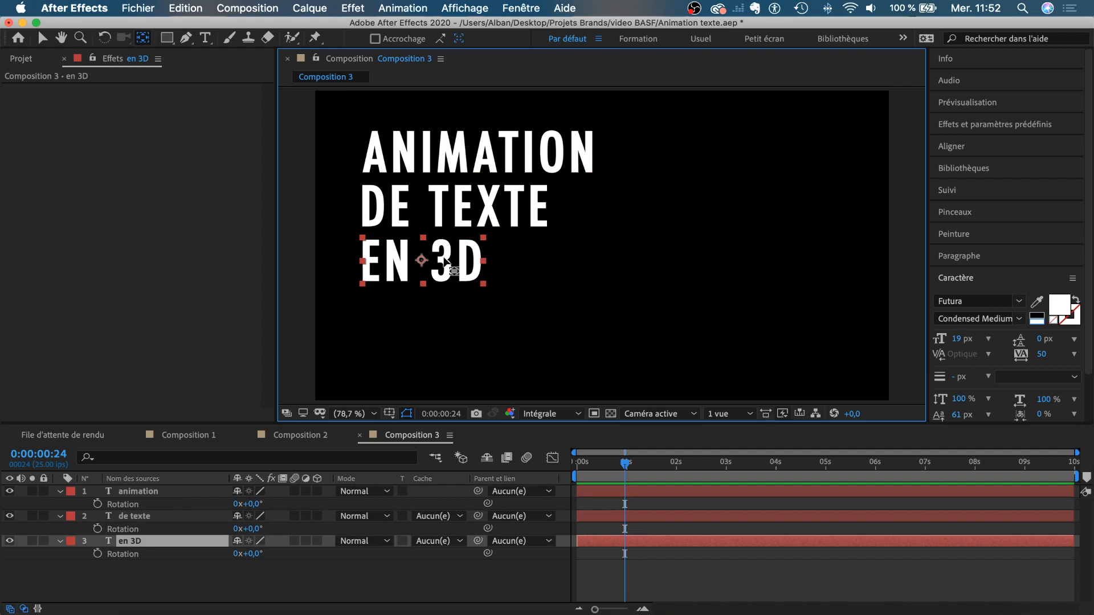
drag(421, 260, 423, 239)
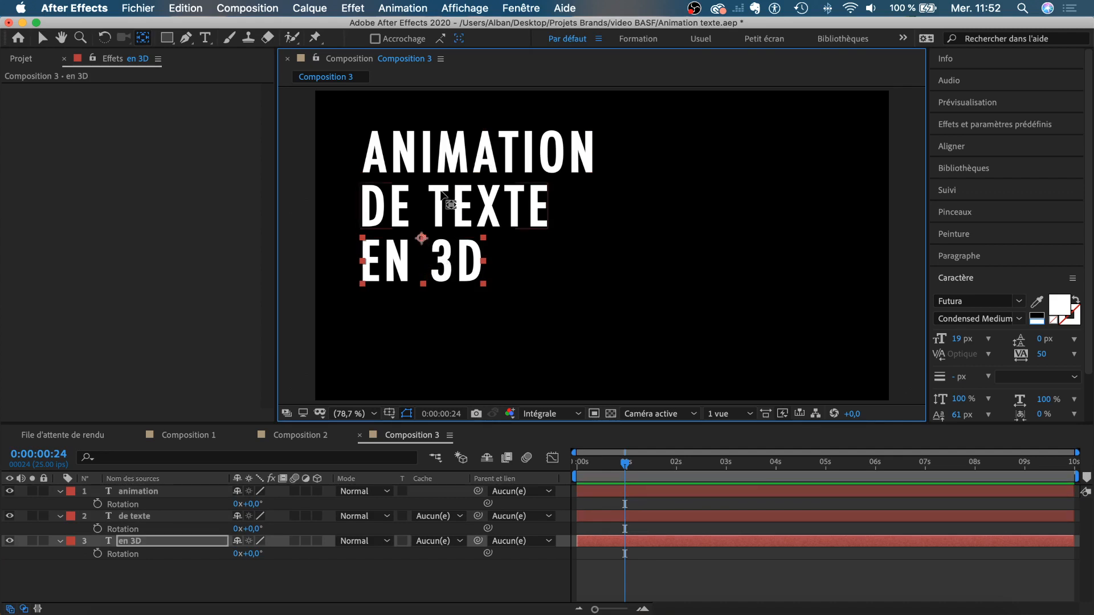
click(450, 203)
click(493, 174)
click(462, 259)
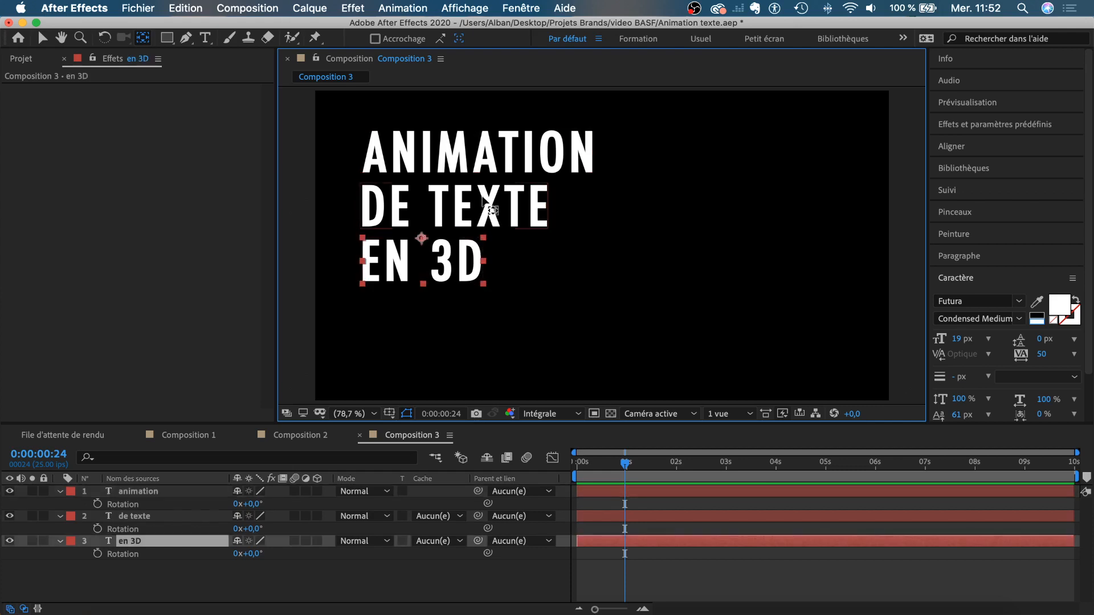
click(483, 199)
- Return to the selection tool and make the animation, de texte and en 3D layers 3D
click(43, 39)
click(194, 570)
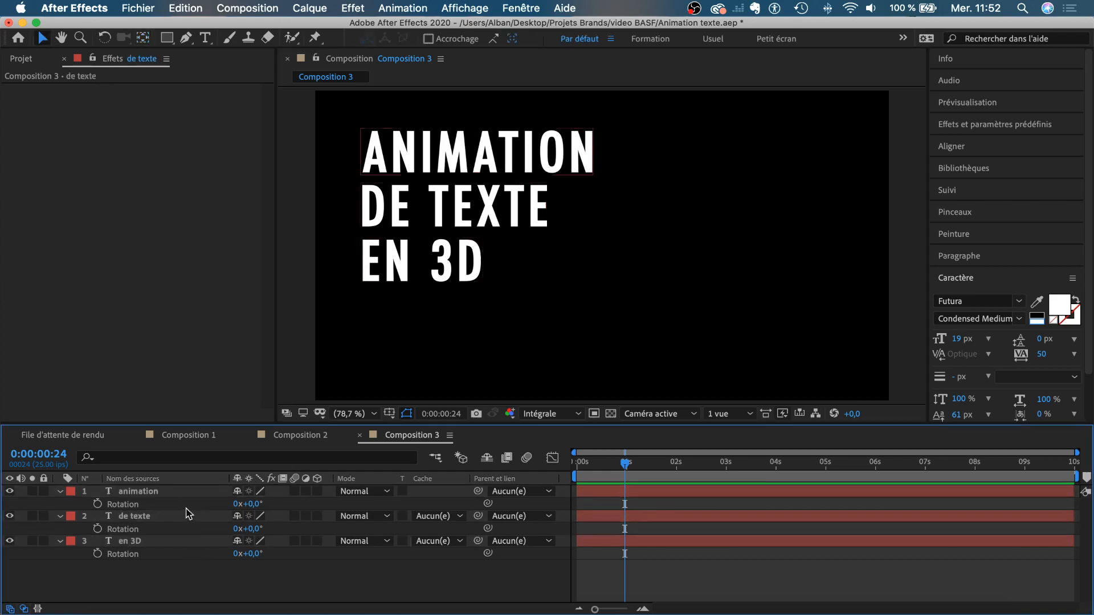
click(185, 493)
shift+click(176, 541)
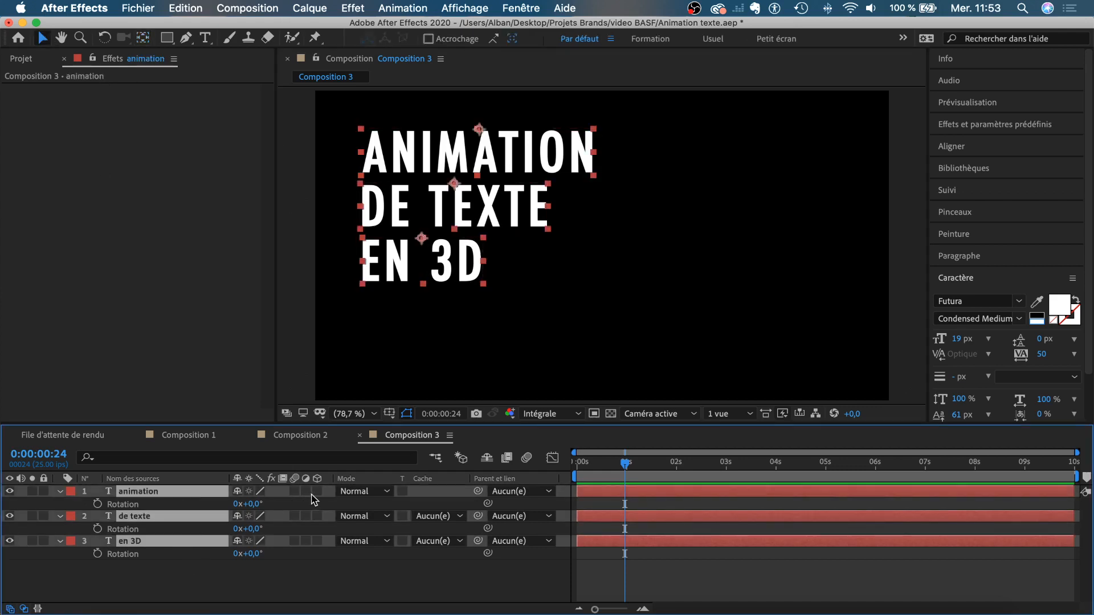
click(317, 492)
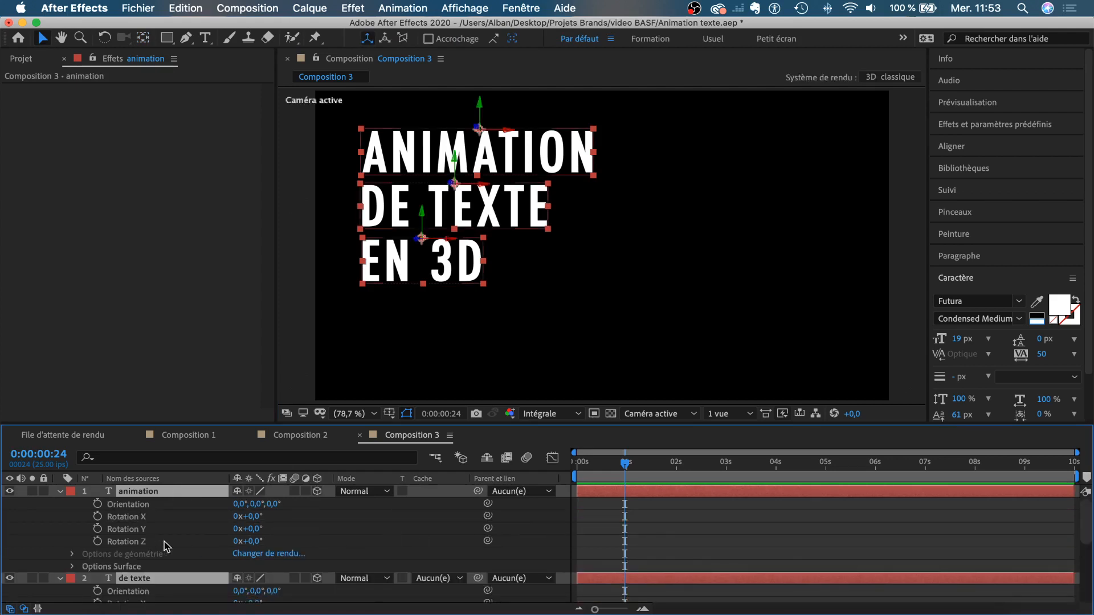
- Set the X rotation of all three text layers to 90° and start keyframing it at about 1 second
click(610, 465)
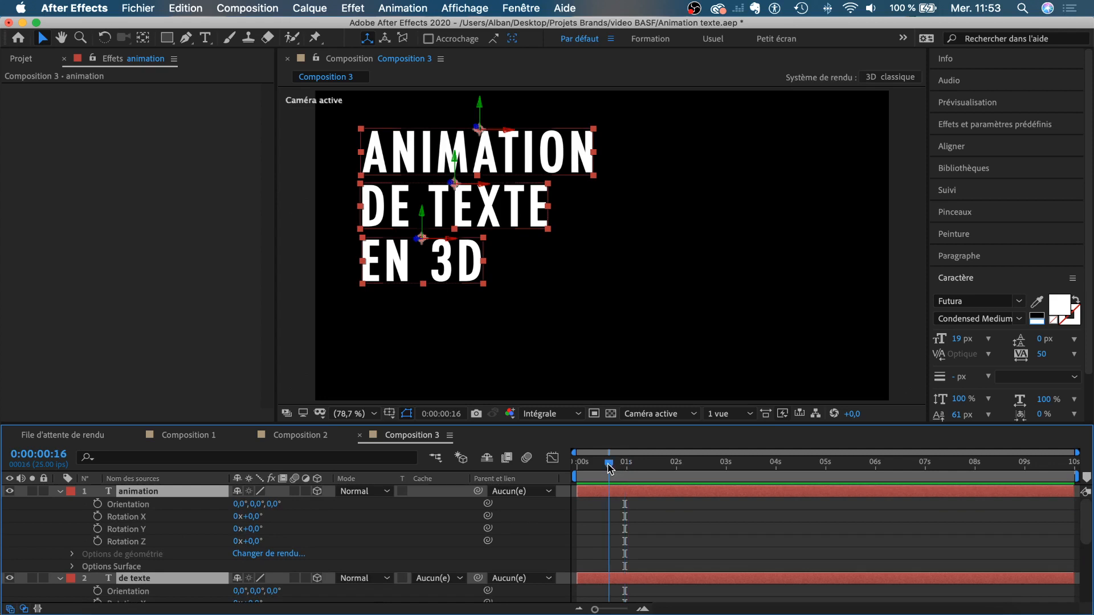
scroll(151, 530, down, 3)
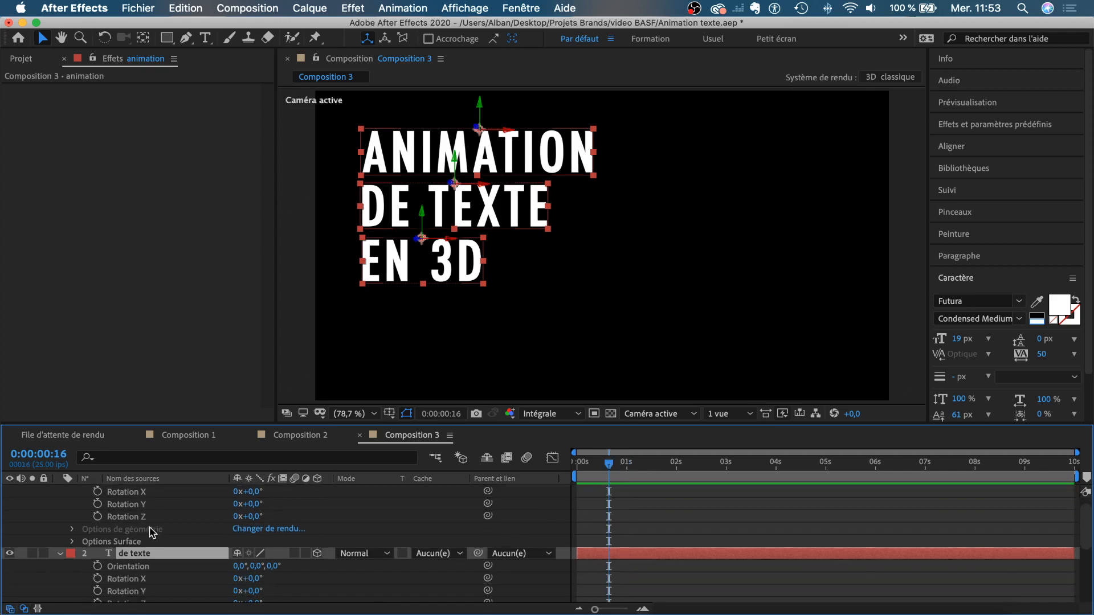
scroll(151, 533, up, 3)
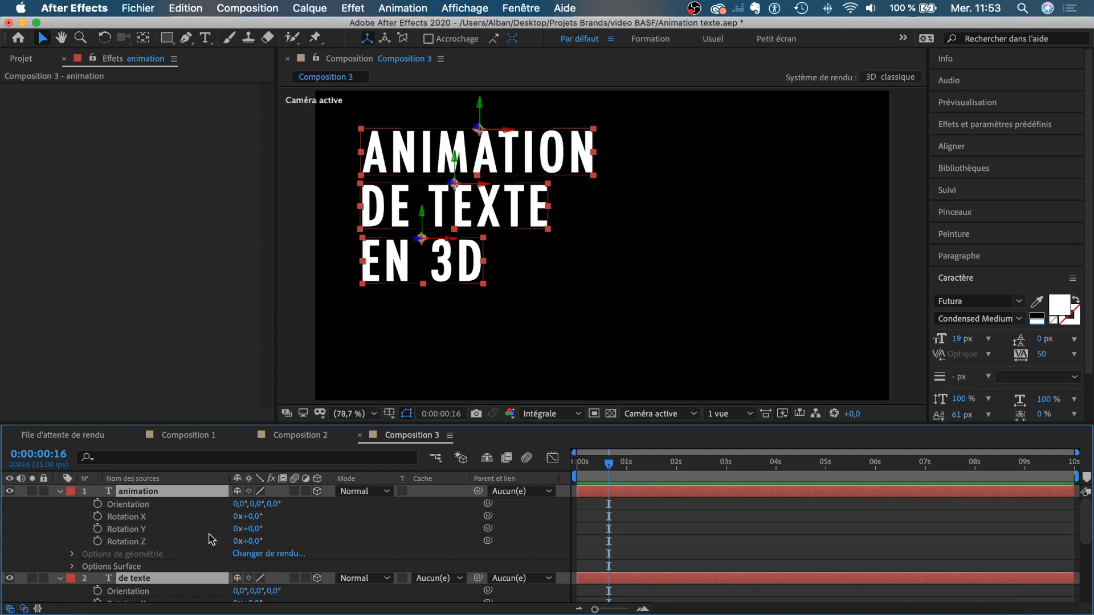
drag(255, 521, 321, 510)
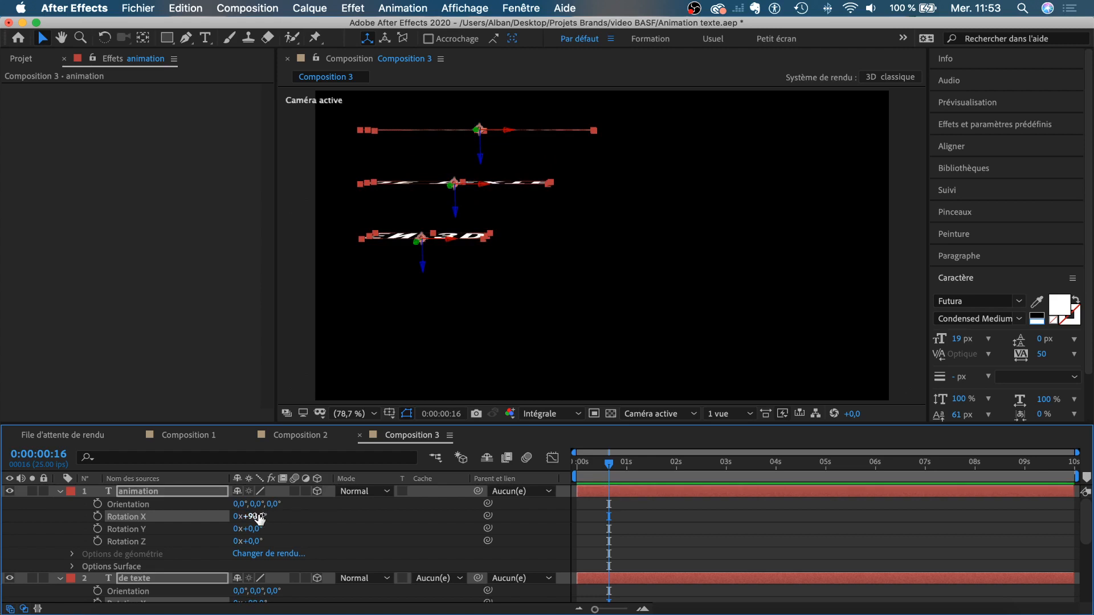
drag(256, 518, 249, 516)
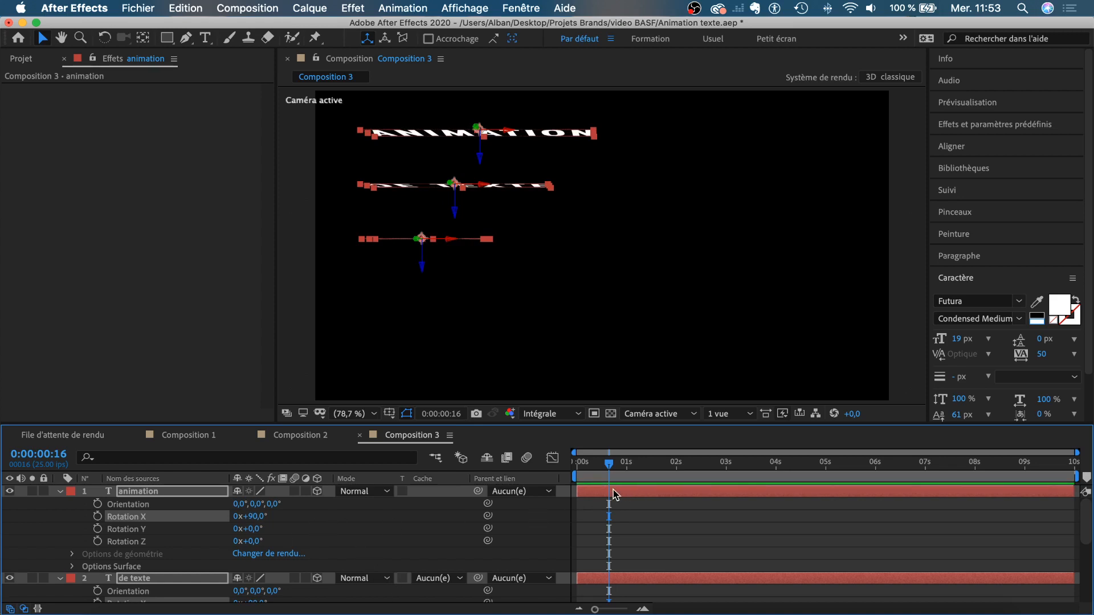
click(97, 517)
key(=)
- At 0:00:01:17, keyframe an X rotation of -50° on the three text layers
drag(649, 464, 705, 468)
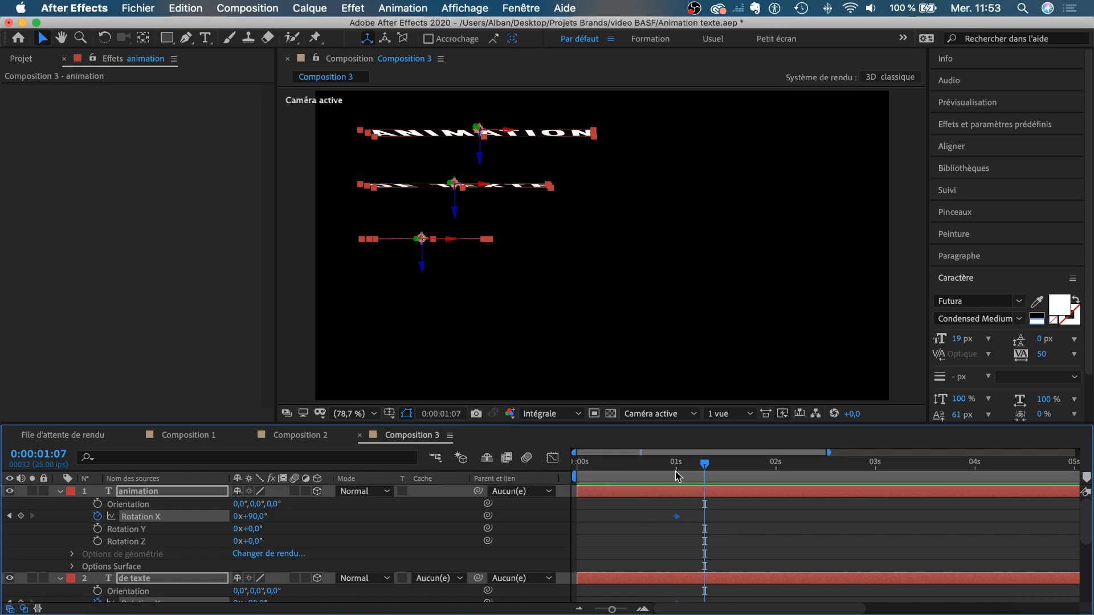
drag(706, 465, 747, 469)
drag(251, 516, 146, 516)
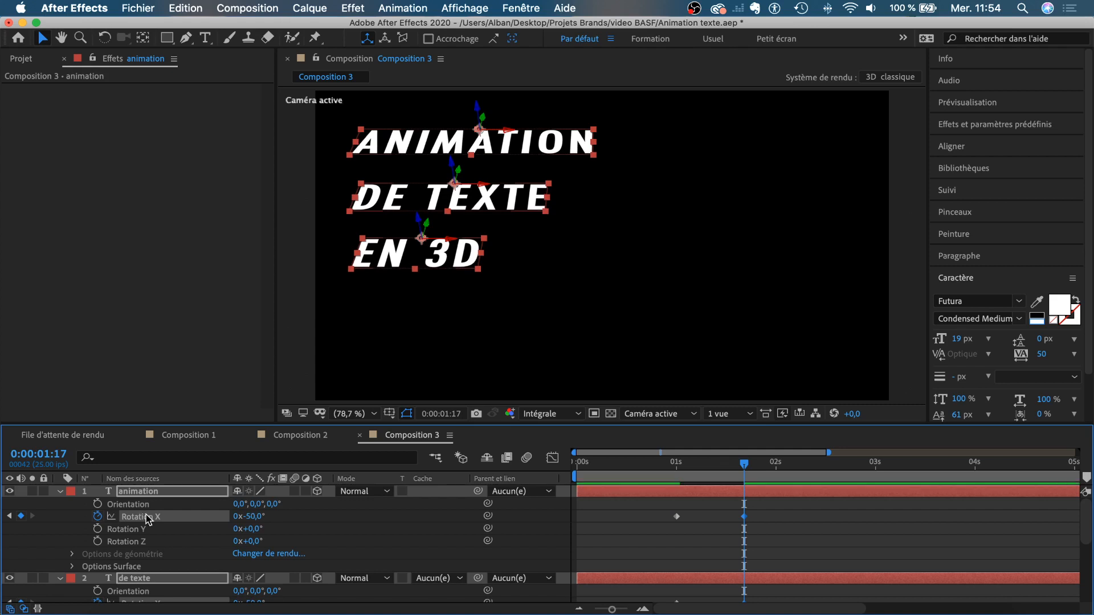
- At 0:00:02:04, keyframe an X rotation of 40° on the three text layers
scroll(739, 514, right, 3)
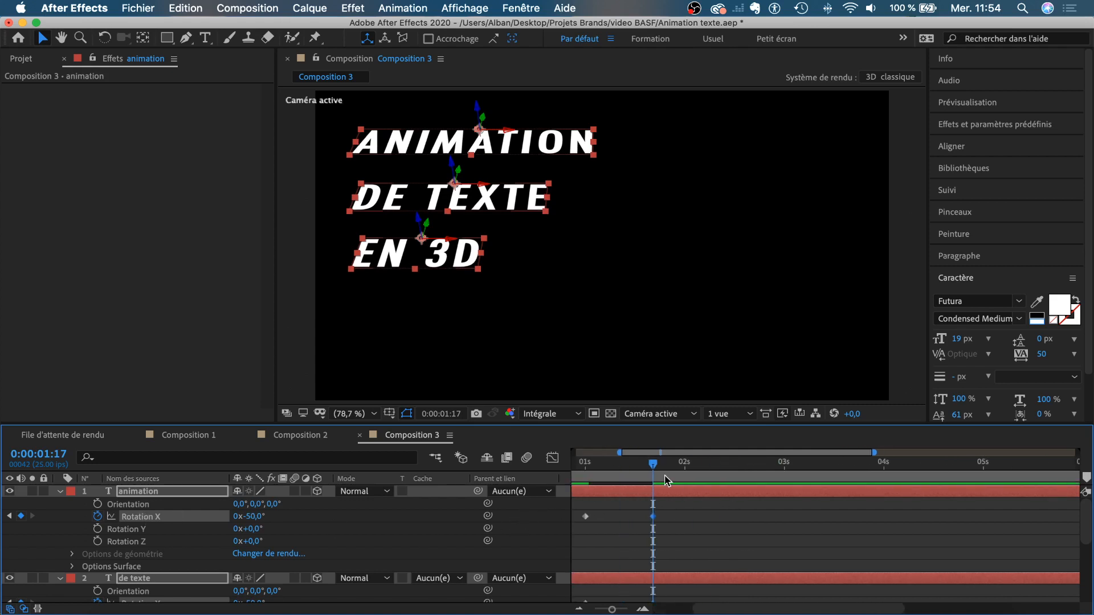
scroll(657, 474, left, 1)
drag(684, 468, 727, 469)
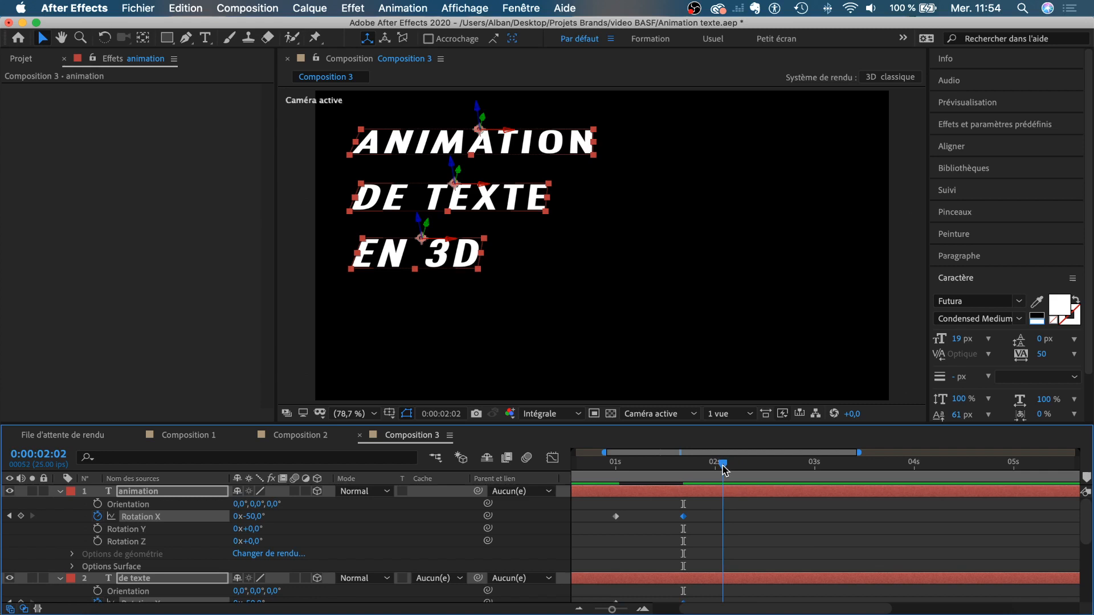
drag(728, 468, 731, 468)
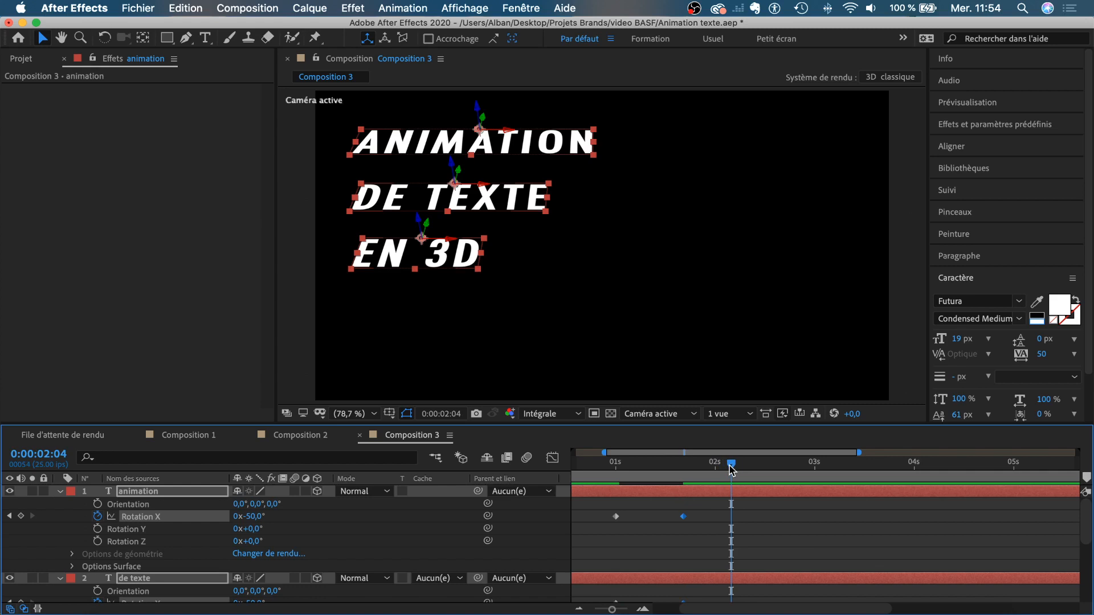
click(251, 516)
text(-67)
key(Return)
drag(251, 516, 318, 517)
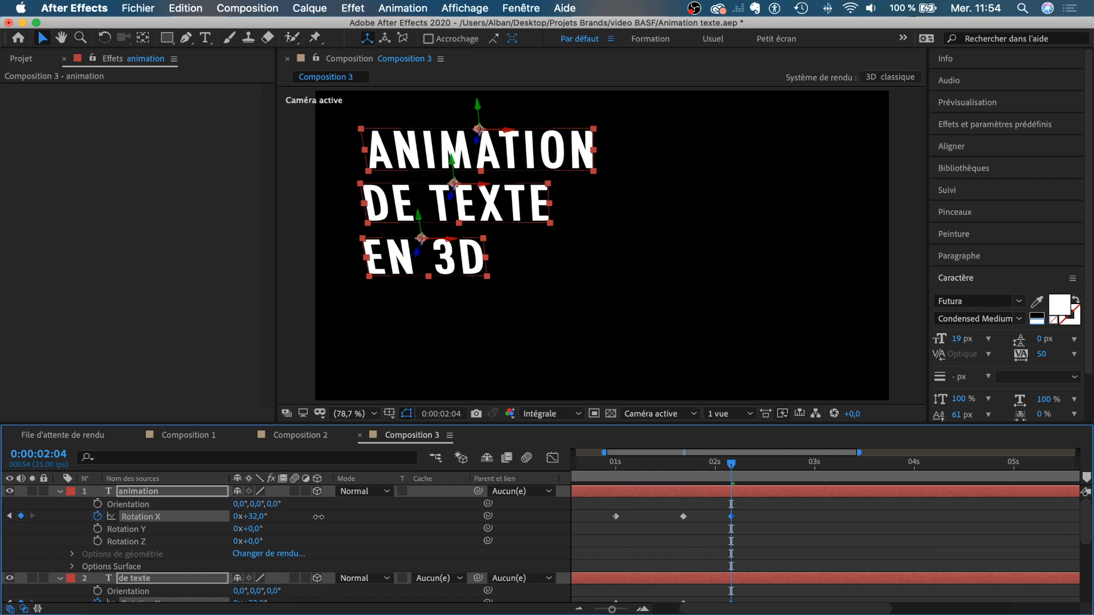
drag(318, 517, 323, 516)
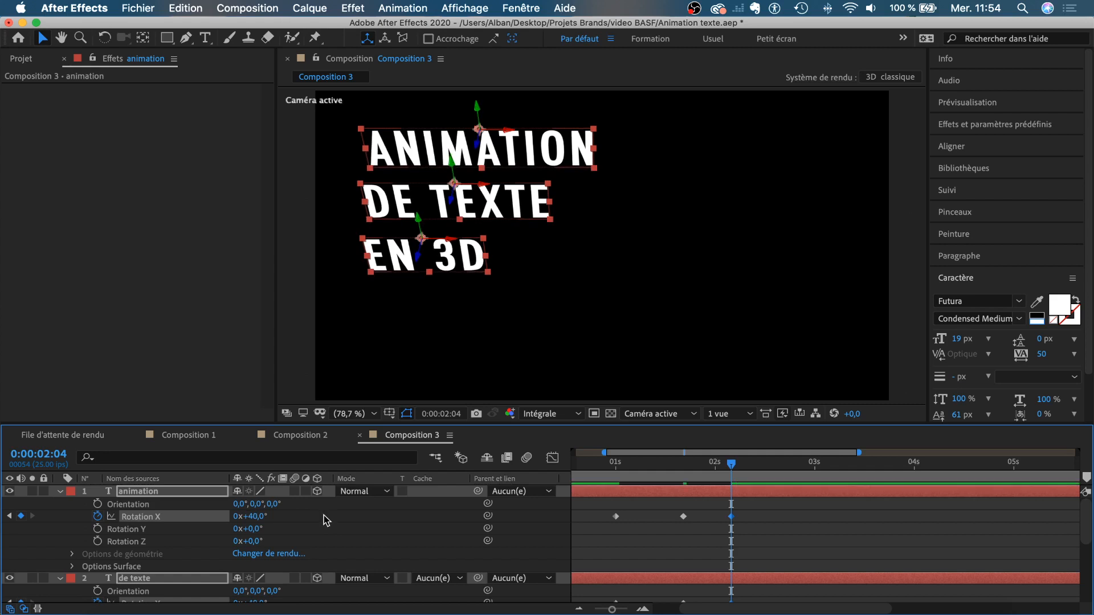
- Keyframe the X rotation of the three layers back the opposite way at 0:00:02:14, and at 20° at 0:00:02:23
drag(772, 468, 771, 466)
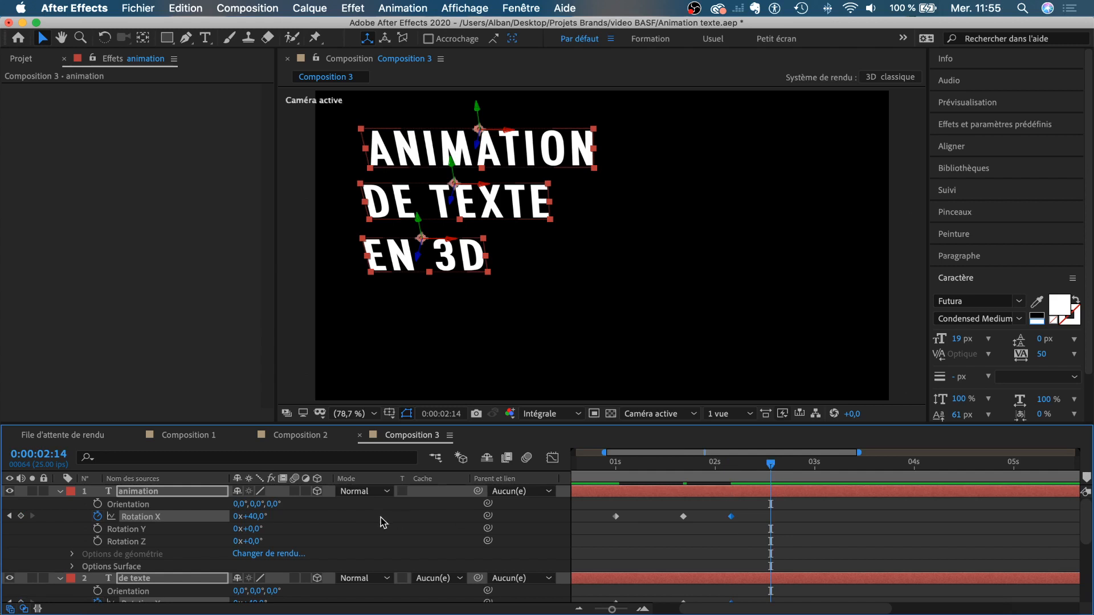
drag(255, 519, 206, 524)
drag(800, 464, 807, 463)
drag(243, 515, 292, 516)
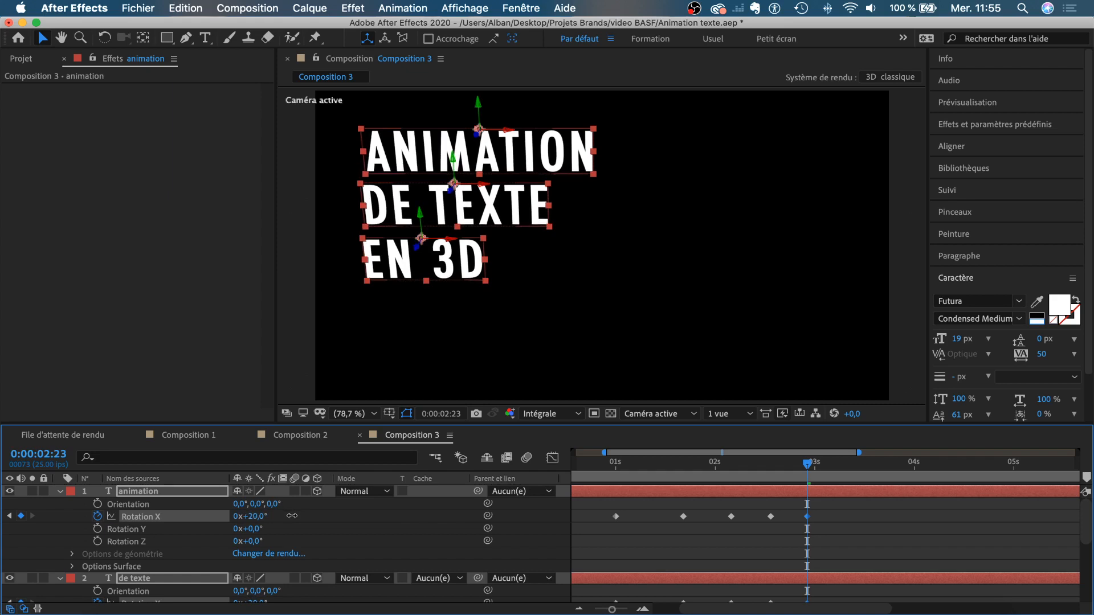
- Keyframe the three layers' X rotation at -10° at 0:00:03:06 and at 0° at 0:00:03:12
click(838, 464)
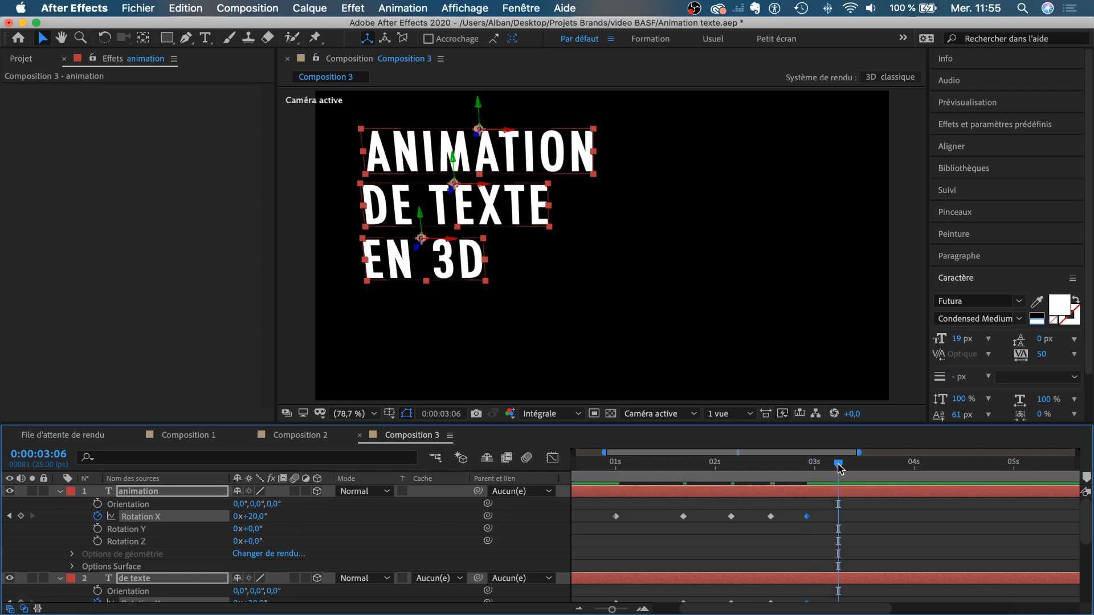
drag(246, 516, 239, 522)
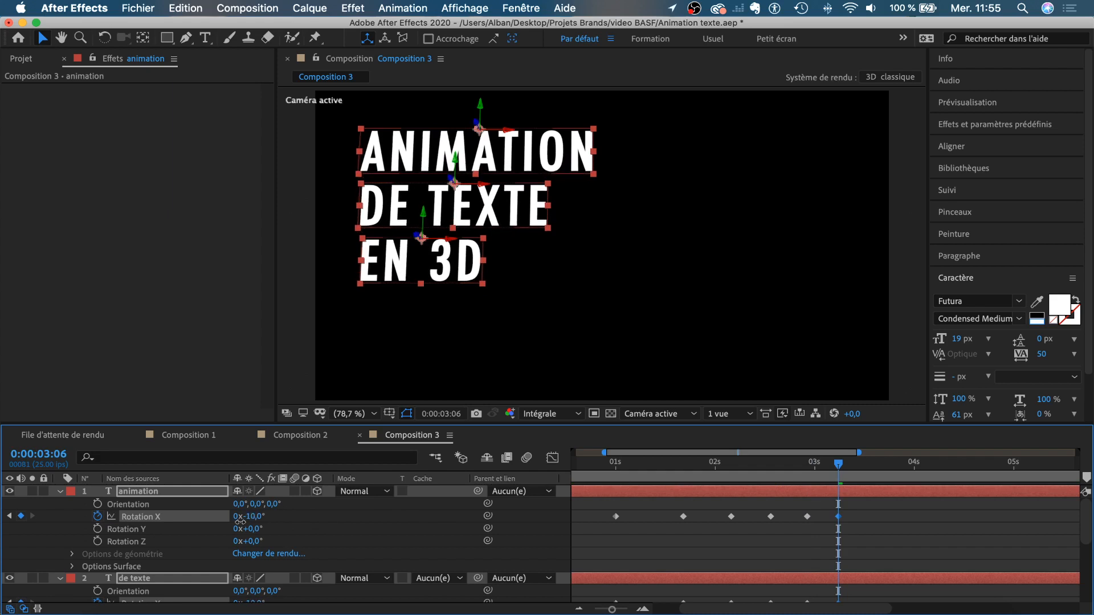
drag(854, 471, 862, 471)
click(254, 517)
text(0)
key(Return)
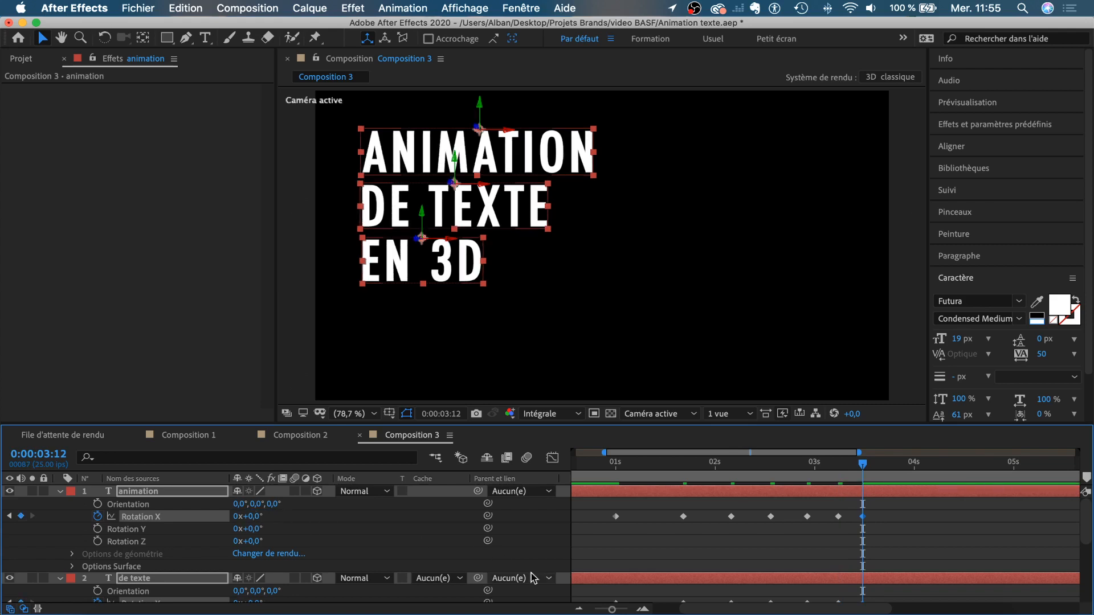
- Shorten the work area to end at about 4.7 seconds and preview the text animation with the time at 0:00:00:09
click(796, 546)
scroll(600, 479, left, 5)
scroll(667, 521, down, 3)
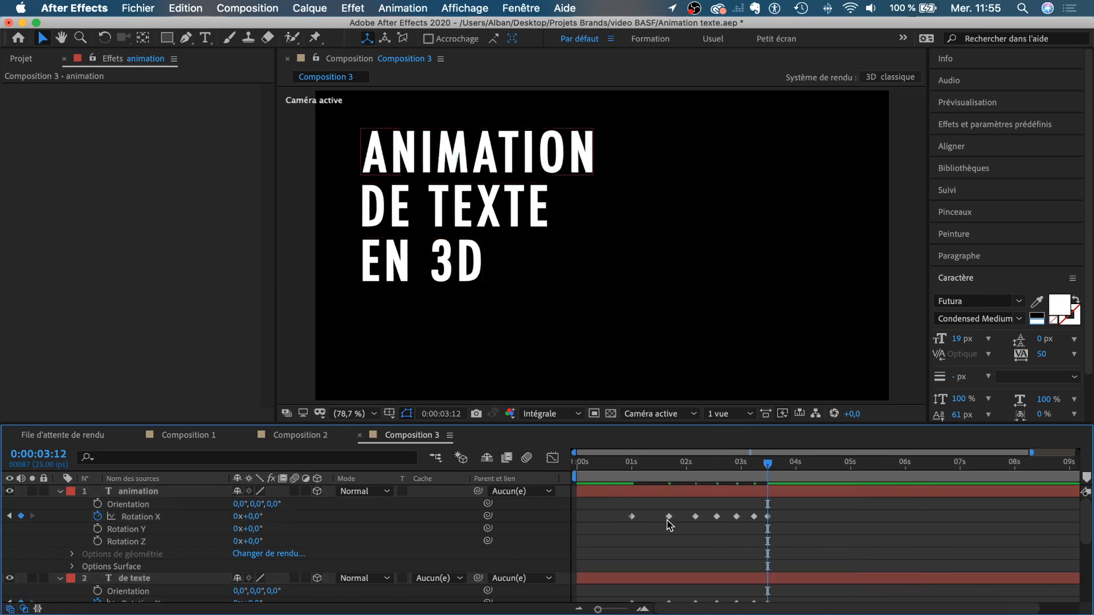
click(597, 466)
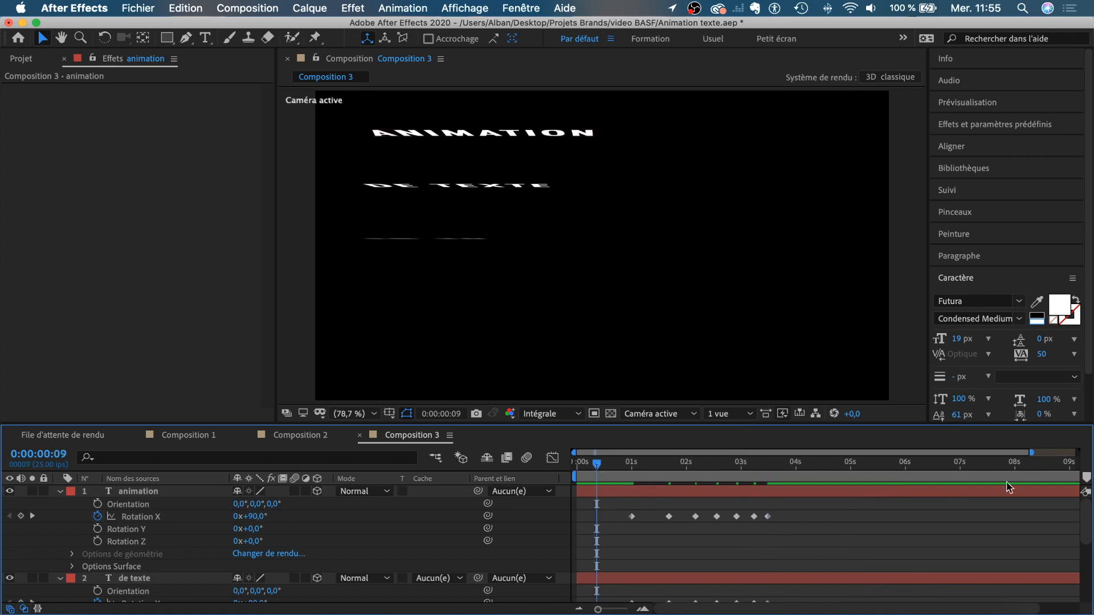
scroll(911, 514, down, 1)
drag(1078, 476, 809, 475)
key(space)
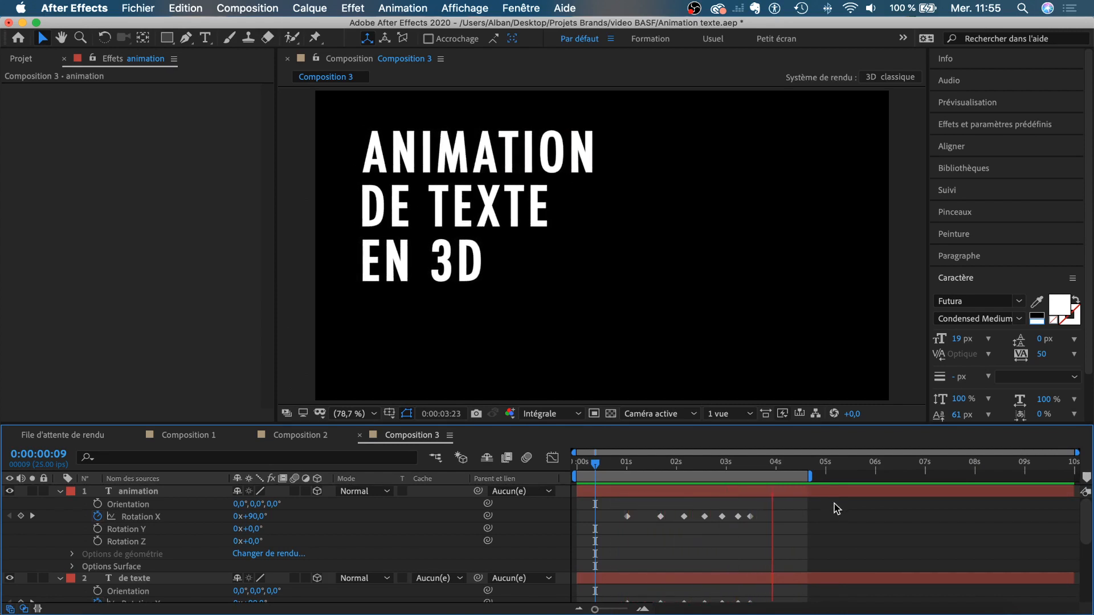
key(space)
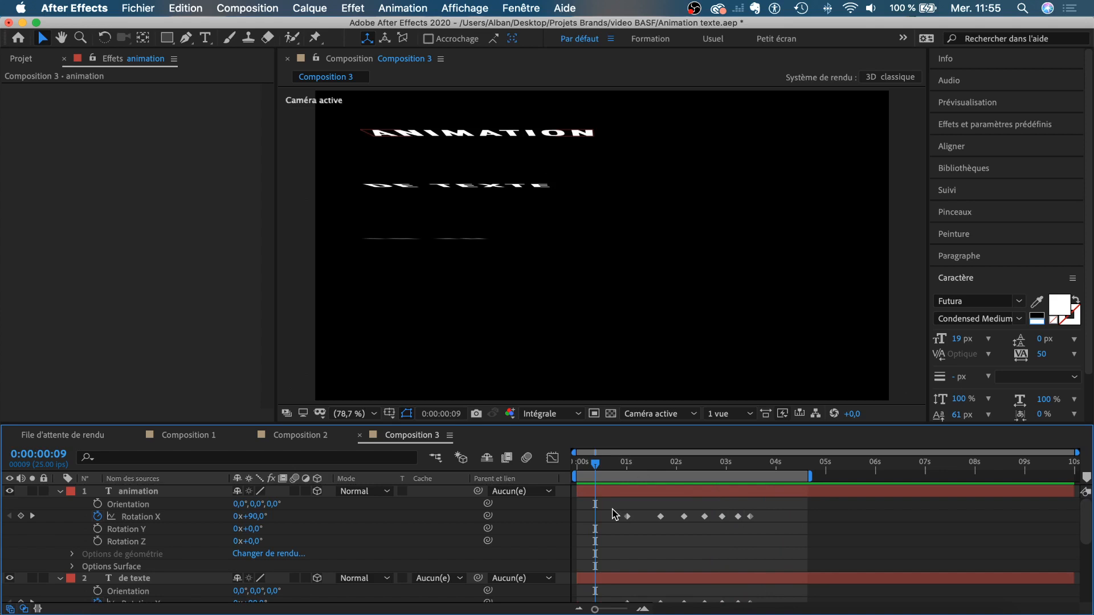
- Apply Easy Ease to all X rotation keyframes of the three text layers in the Graph Editor
click(189, 495)
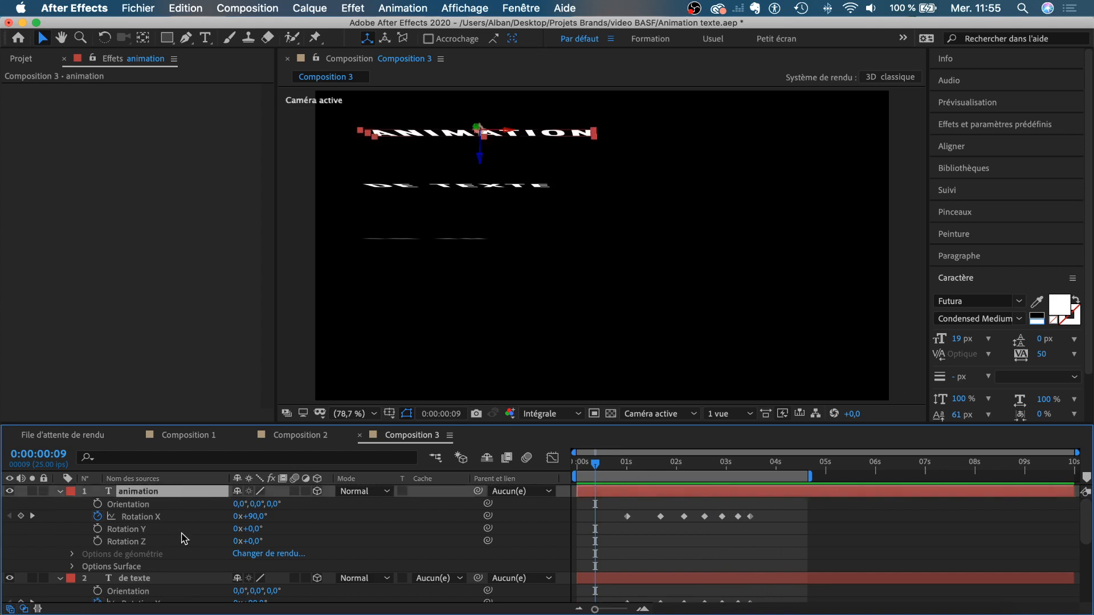
scroll(184, 539, down, 5)
shift+click(183, 523)
key(r)
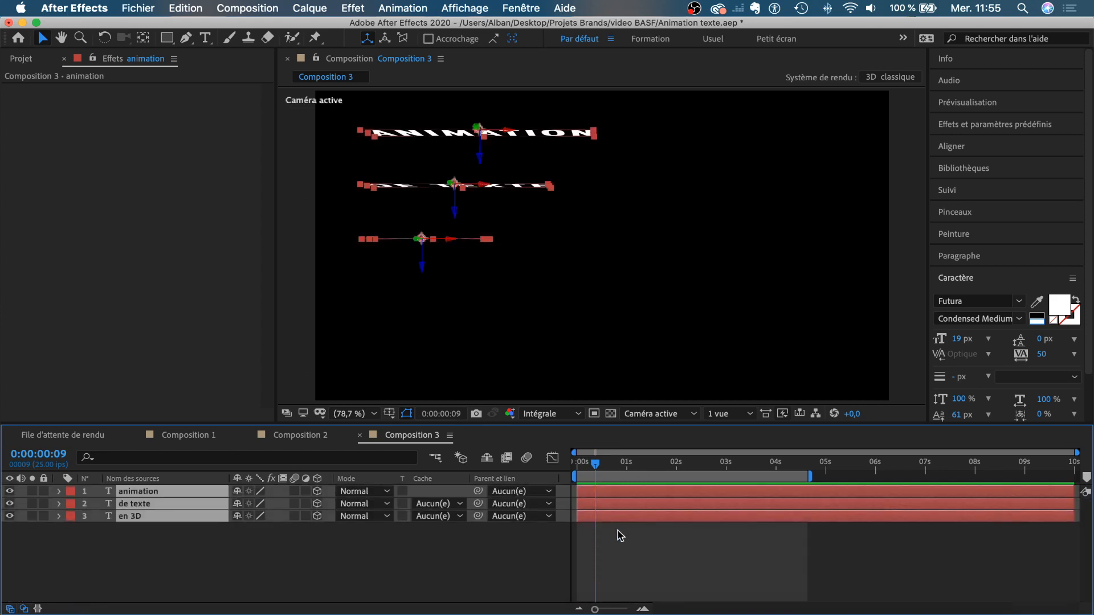
key(u)
drag(623, 501, 764, 562)
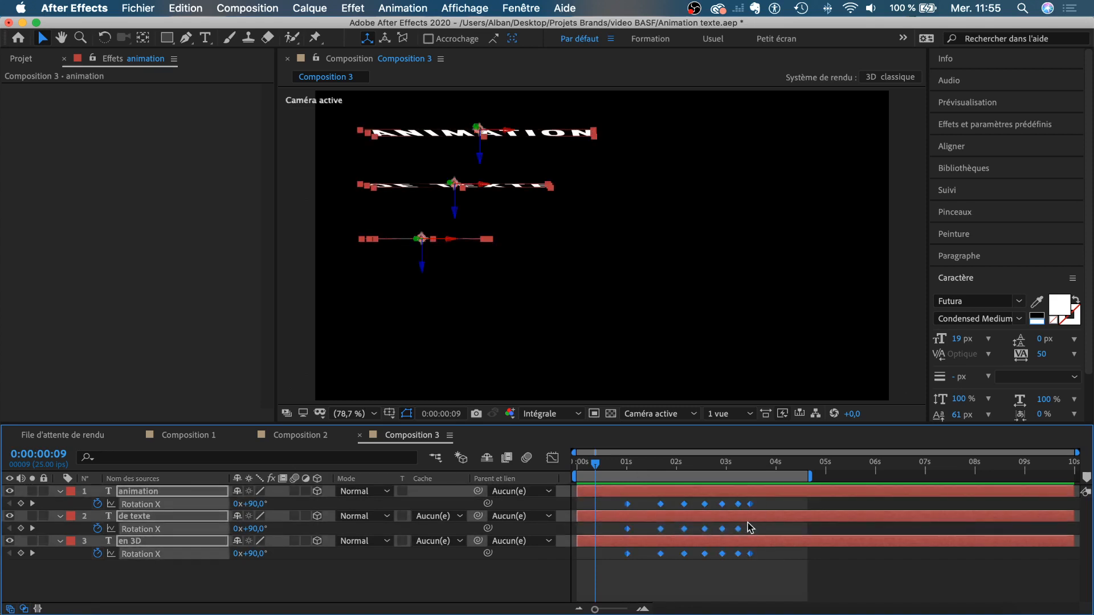
click(552, 460)
drag(609, 490, 799, 590)
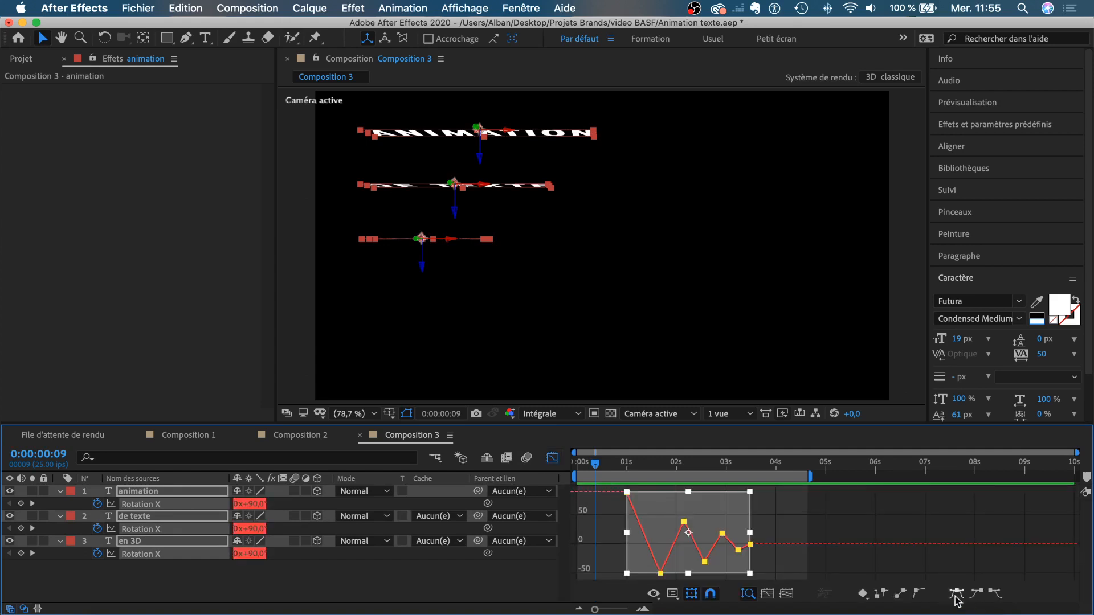
click(956, 595)
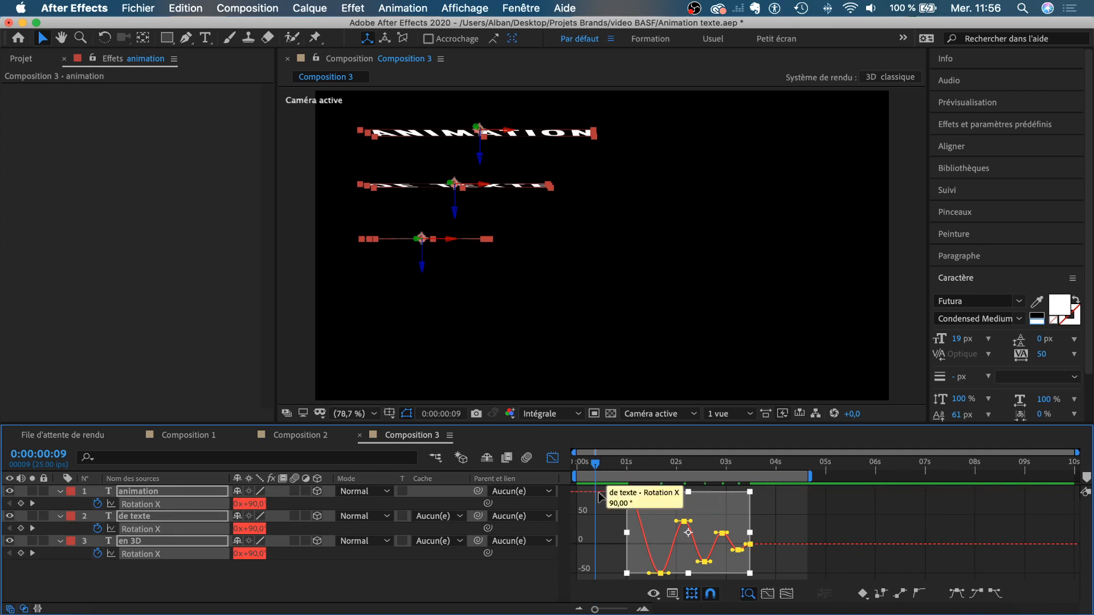
- Pull the first keyframe's outgoing handle downward for a steeper start of the X rotation curves, and preview the swing
drag(606, 506, 649, 543)
scroll(633, 495, up, 2)
scroll(690, 541, down, 2)
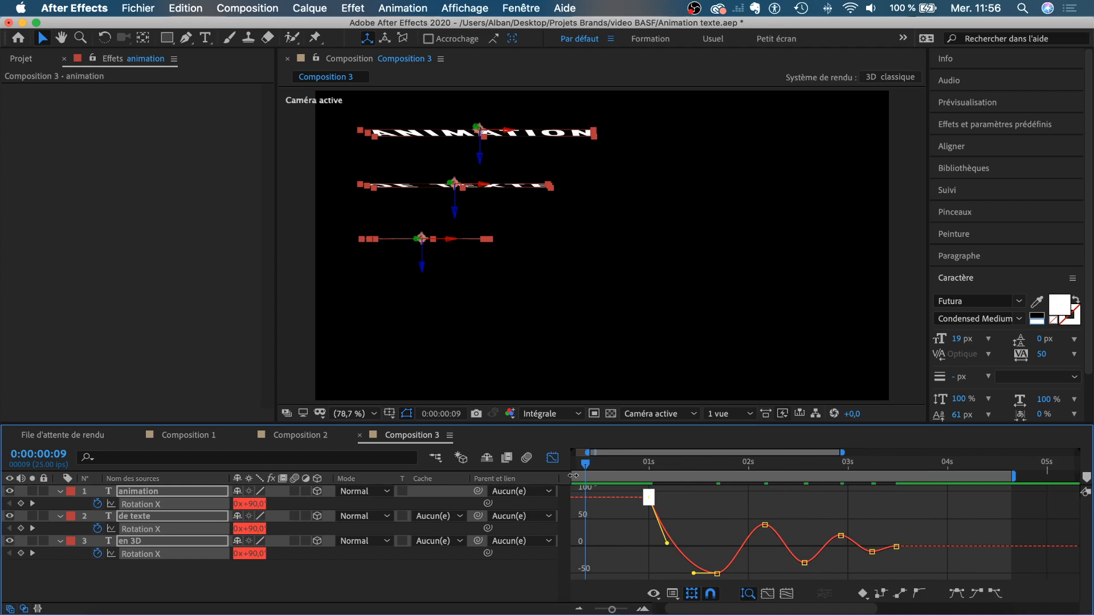
click(552, 458)
click(621, 509)
key(space)
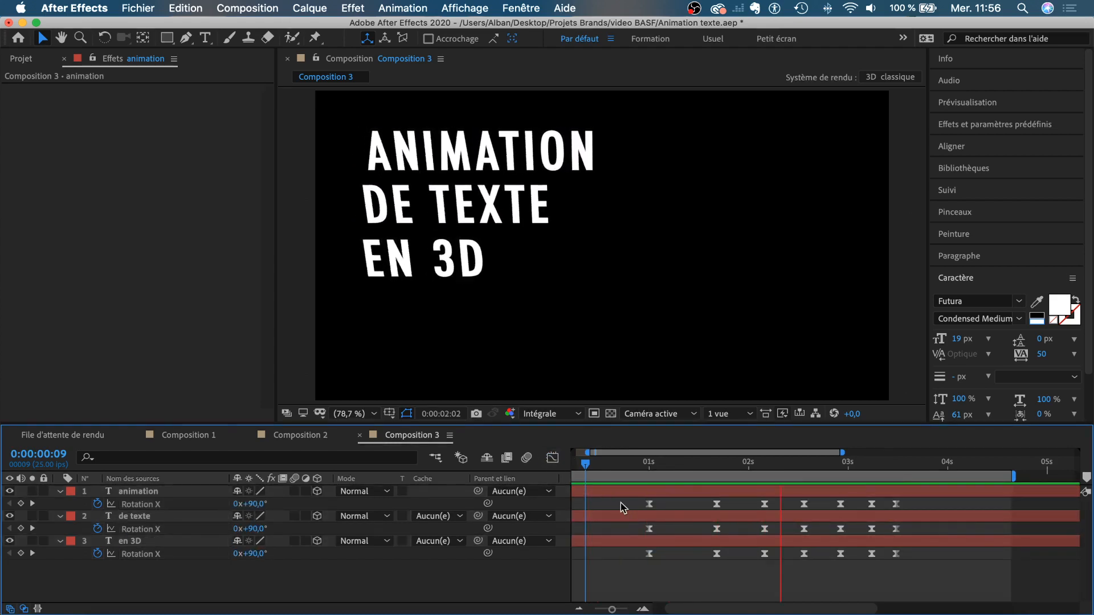
click(586, 460)
key(space)
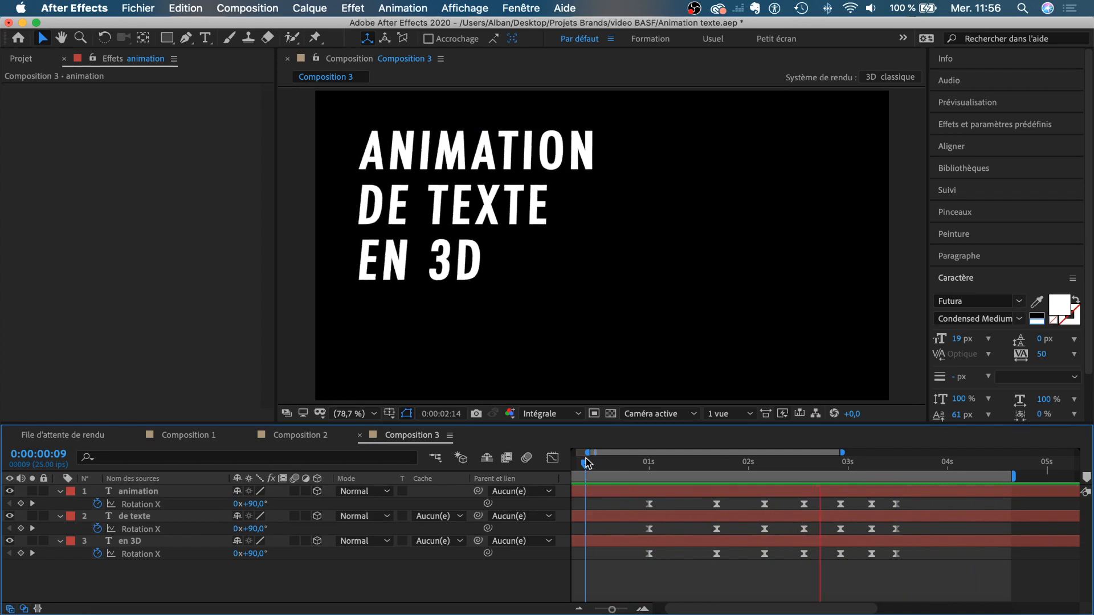
- Move the first X rotation keyframes of the three layers to 0:00:01:03 and preview from 0:00:00:18
drag(586, 459, 622, 464)
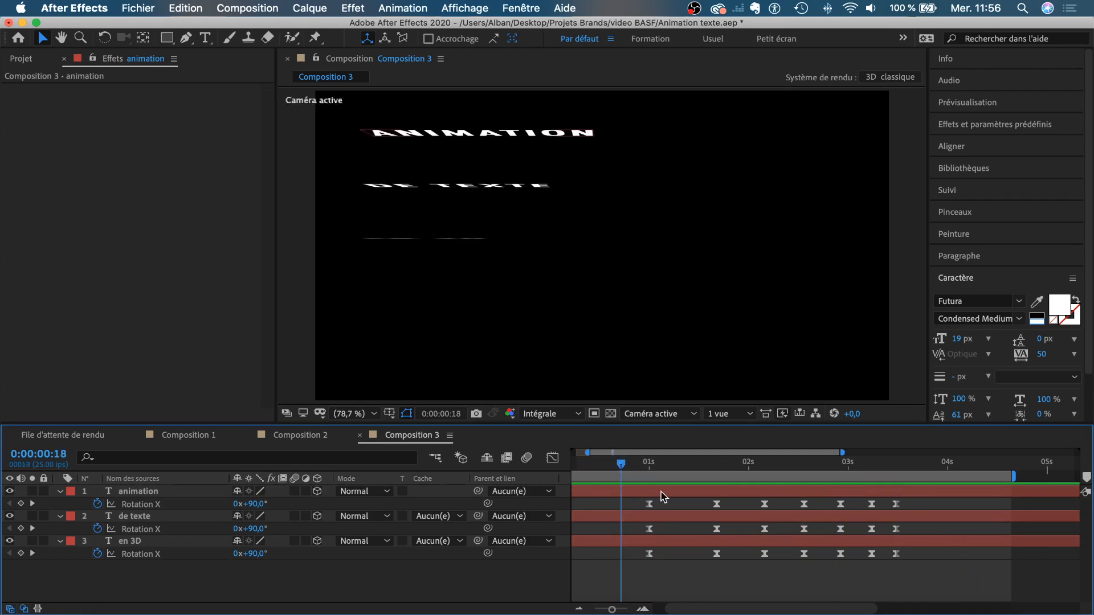
drag(643, 507, 663, 561)
key(space)
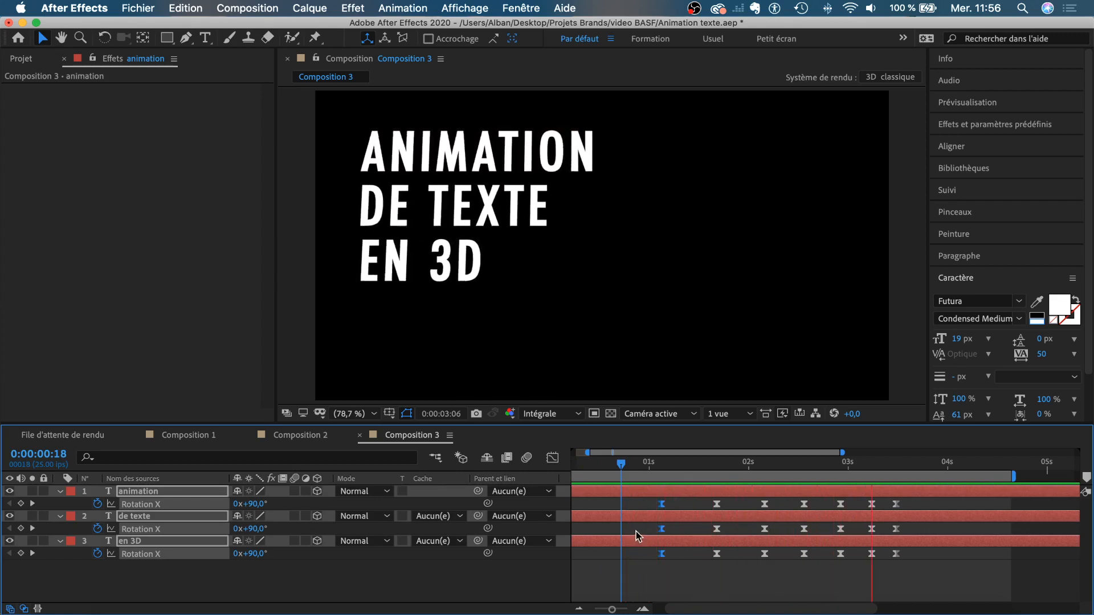
key(space)
- Compress all the X rotation keyframes in the Graph Editor so that they end at about 3 seconds, and preview
click(552, 457)
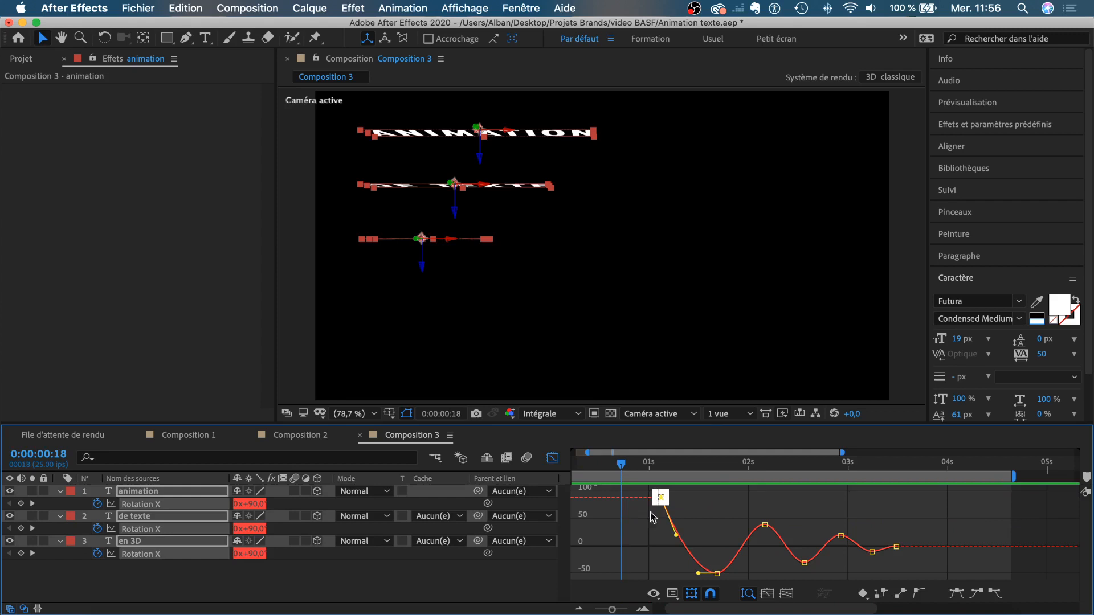
drag(639, 494, 850, 536)
key(space)
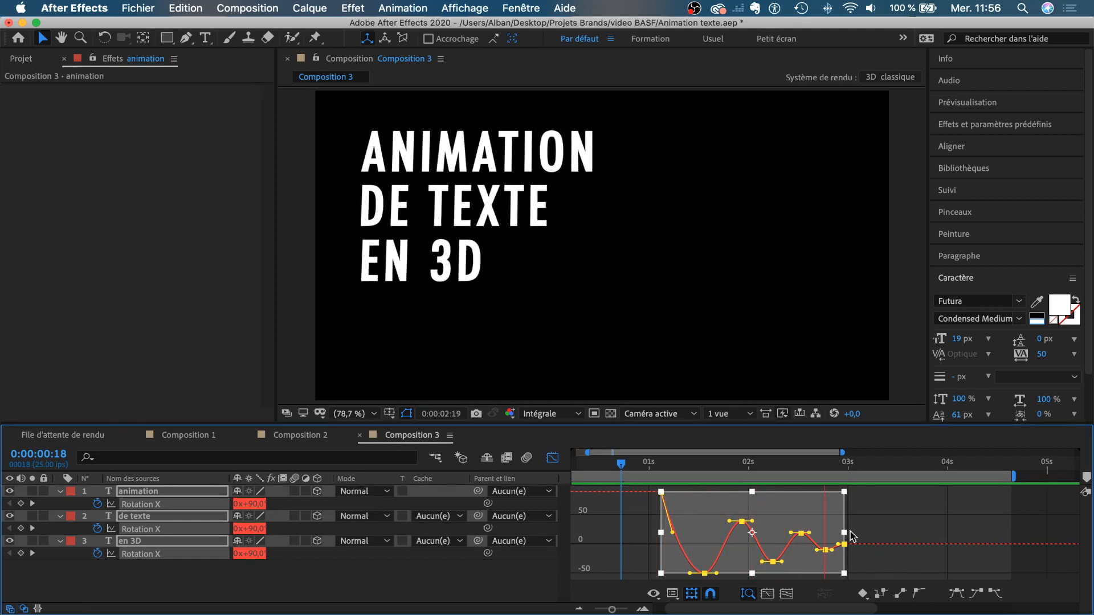
key(space)
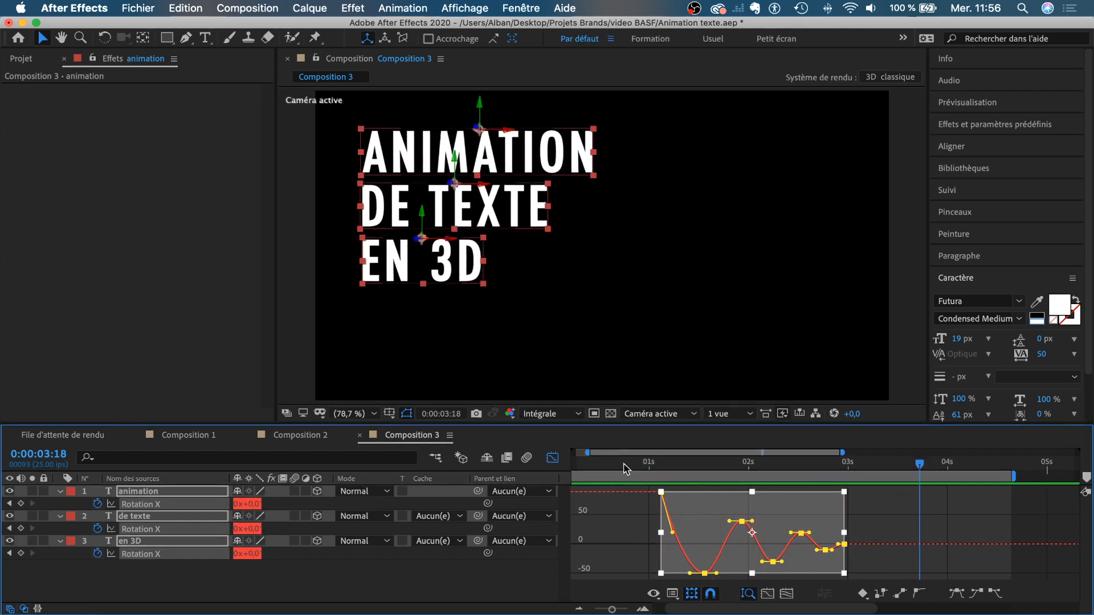
click(625, 465)
key(space)
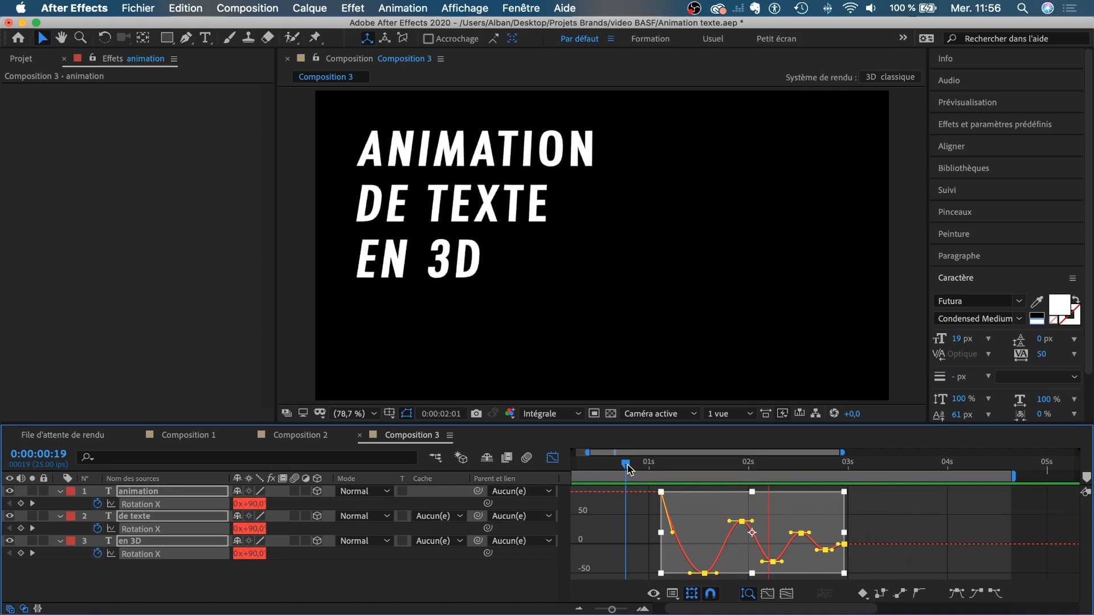
key(space)
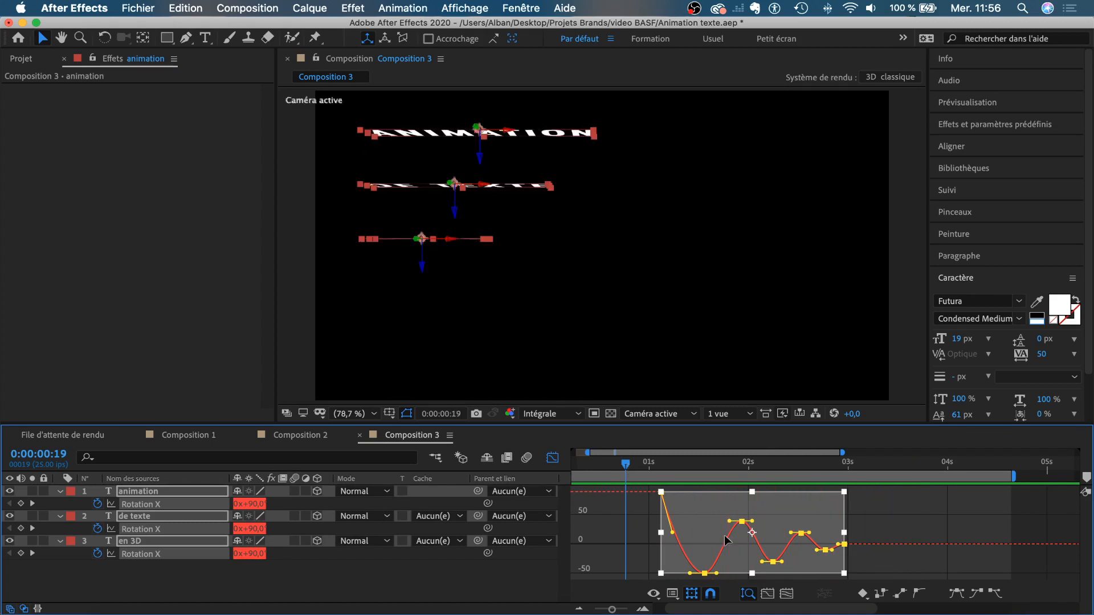
- Lengthen the ease handles of all selected X rotation keyframes and preview from 0:00:00:19
drag(729, 521, 722, 521)
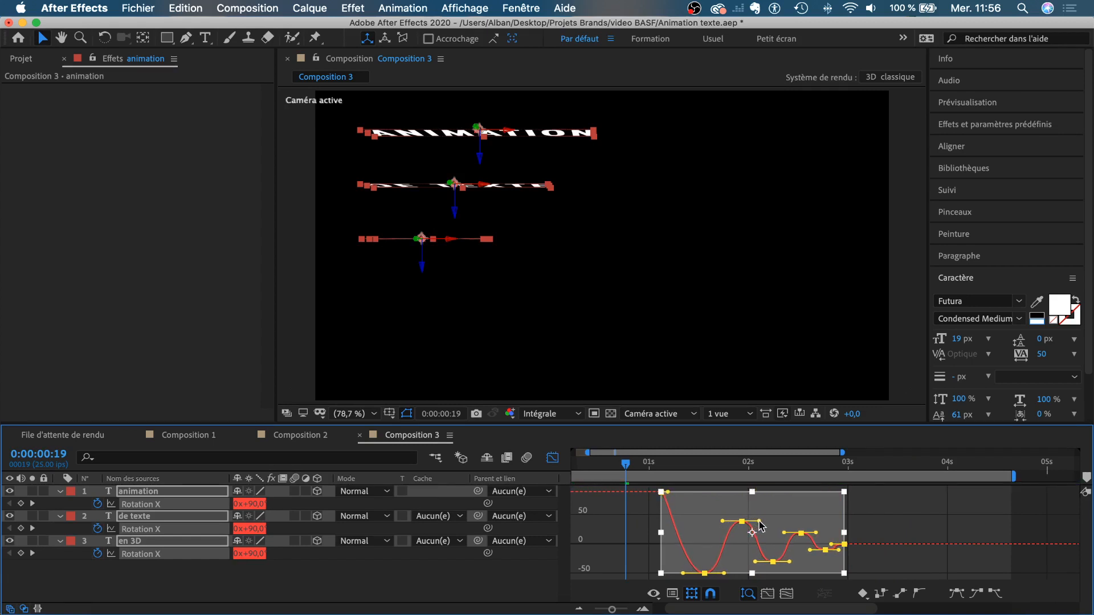
key(space)
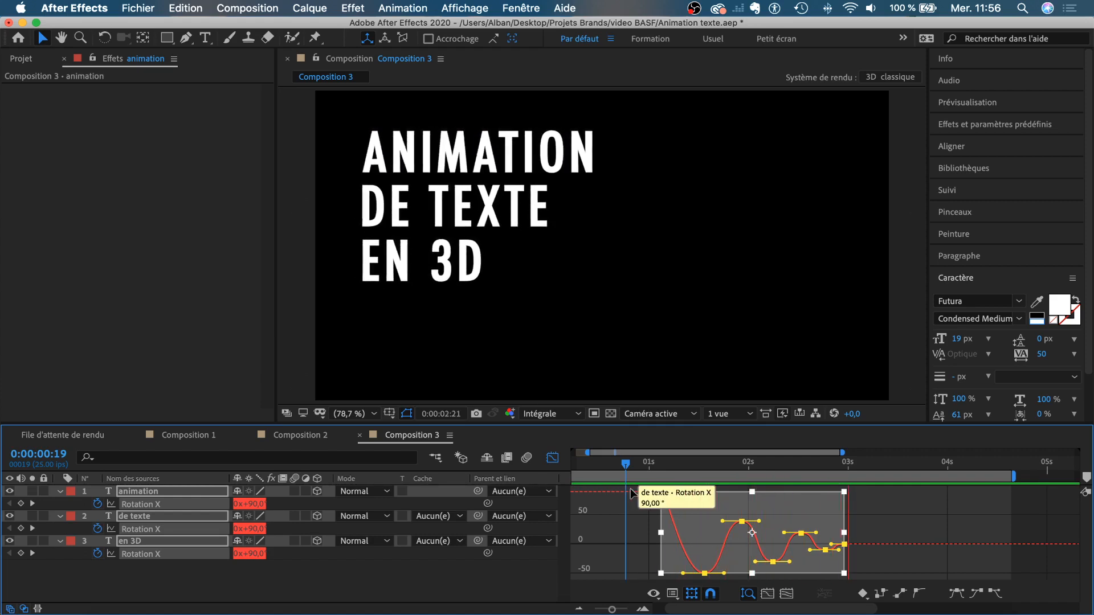
click(625, 466)
key(space)
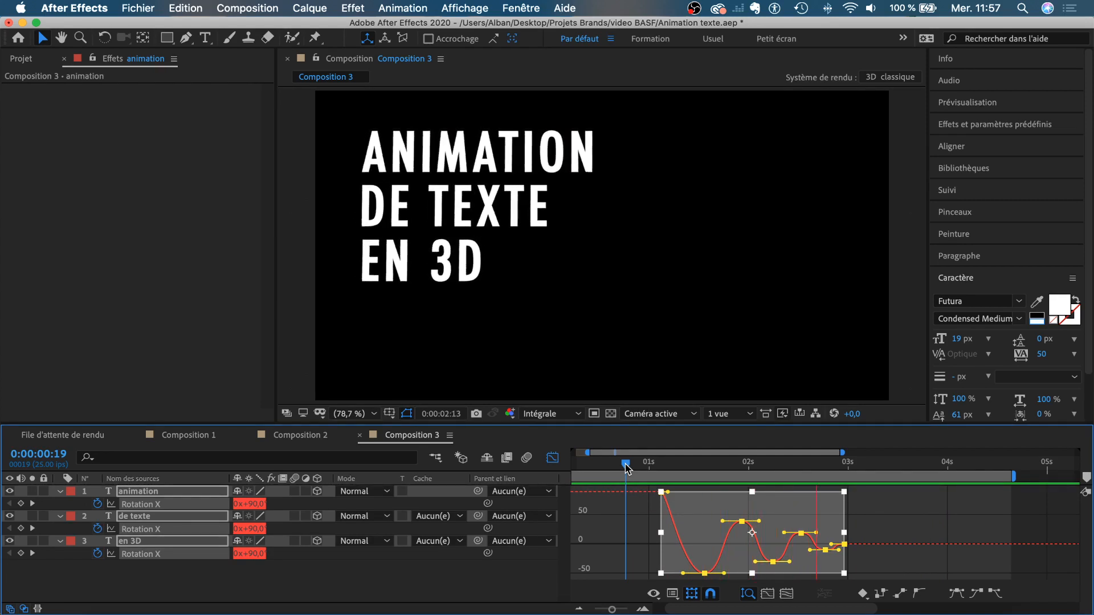
key(space)
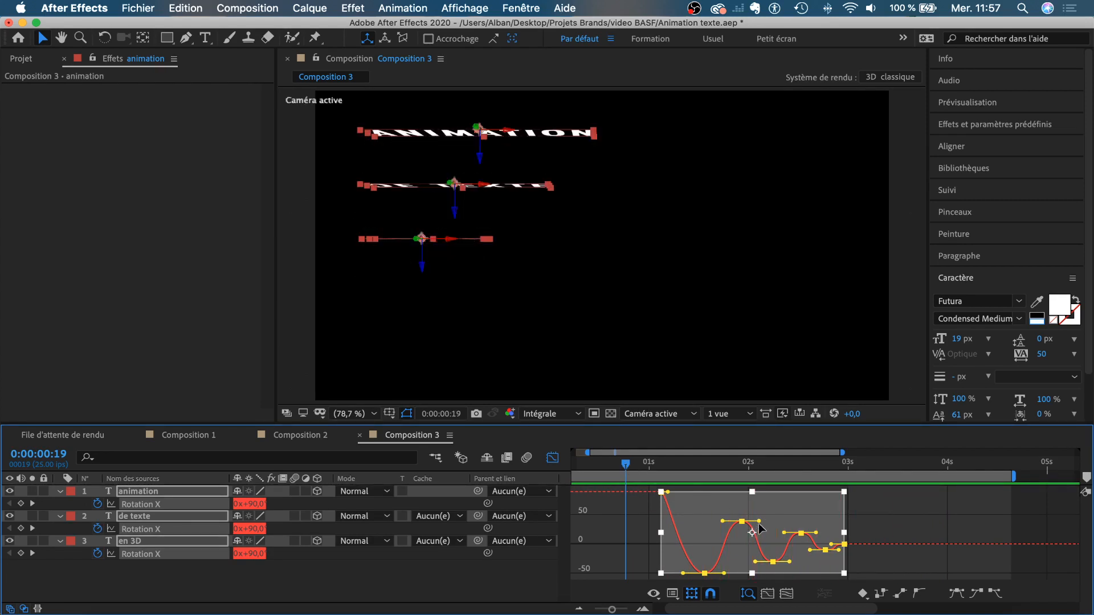
- Slightly shorten the incoming ease handles of the X rotation keyframes and preview from 0:00:01:00 in the layer view
scroll(759, 528, up, 2)
drag(760, 521, 756, 522)
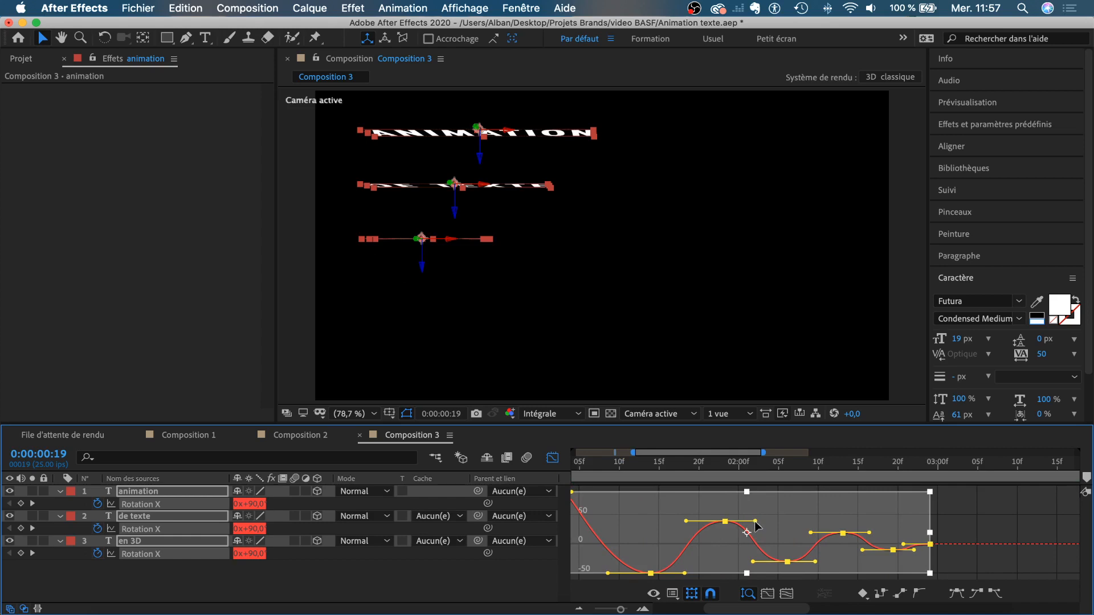
drag(690, 525, 693, 525)
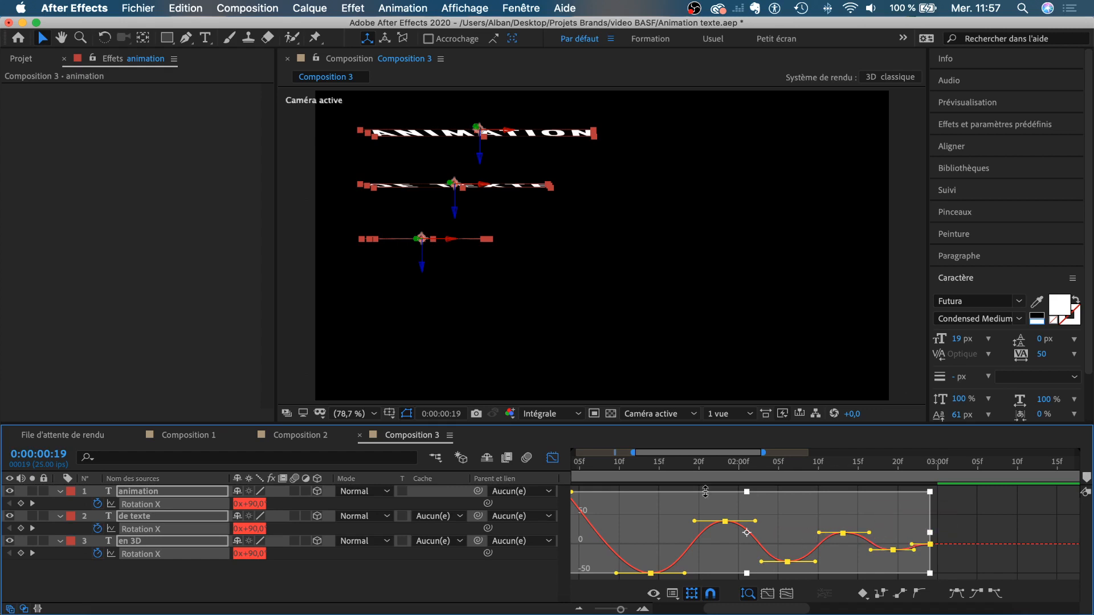
scroll(638, 491, left, 3)
click(601, 464)
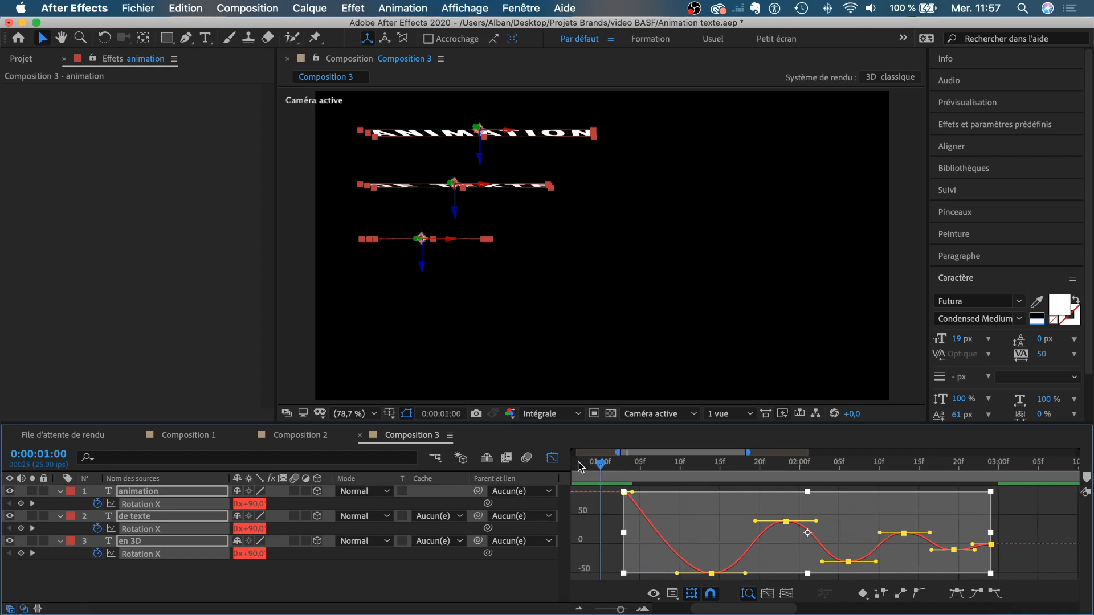
click(552, 457)
click(644, 504)
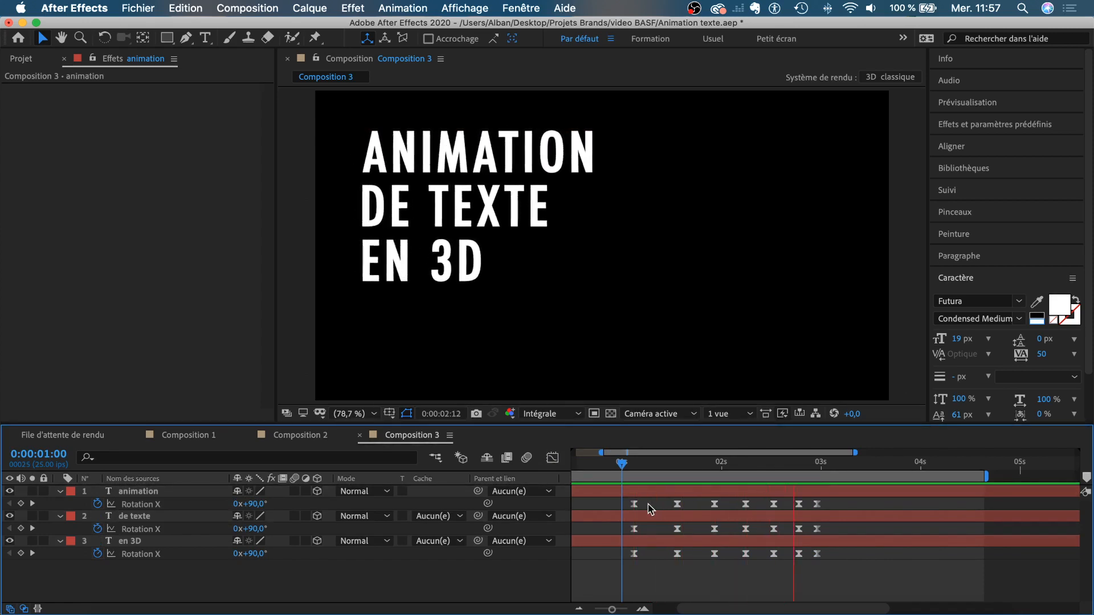
- Split the three text layers at 0:00:01:03, on their first X rotation keyframe
click(623, 466)
drag(624, 467, 633, 467)
scroll(660, 520, left, 3)
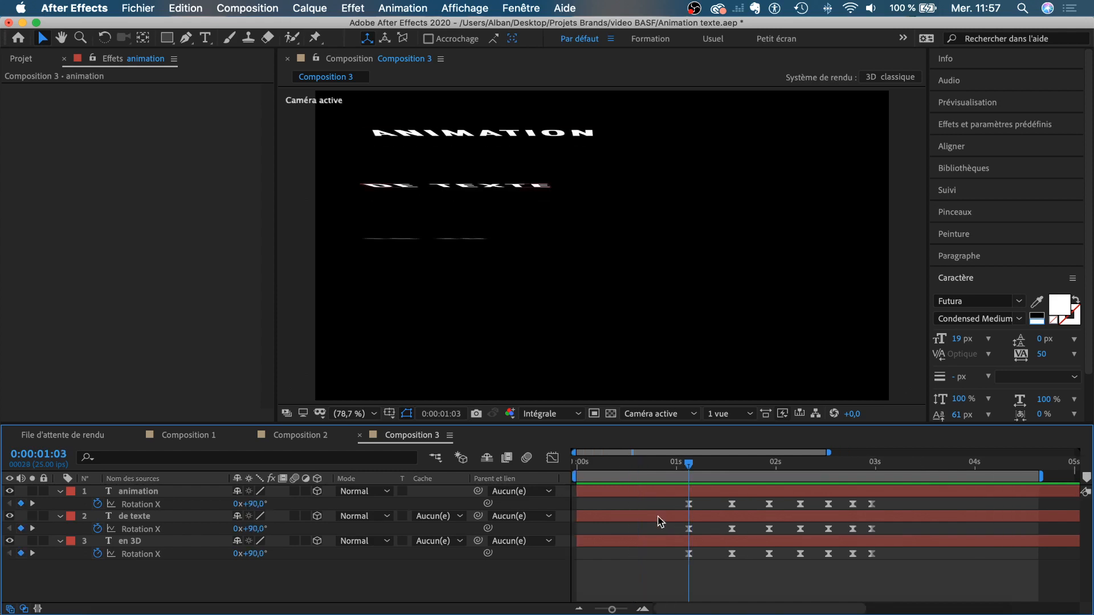
click(657, 495)
shift+click(657, 541)
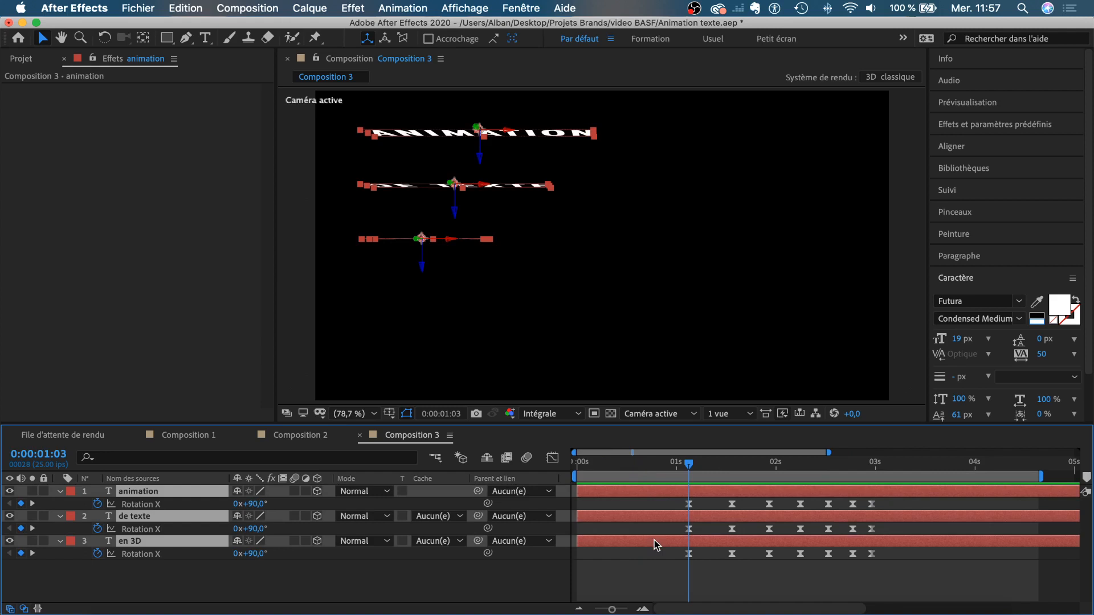
key(super+shift+d)
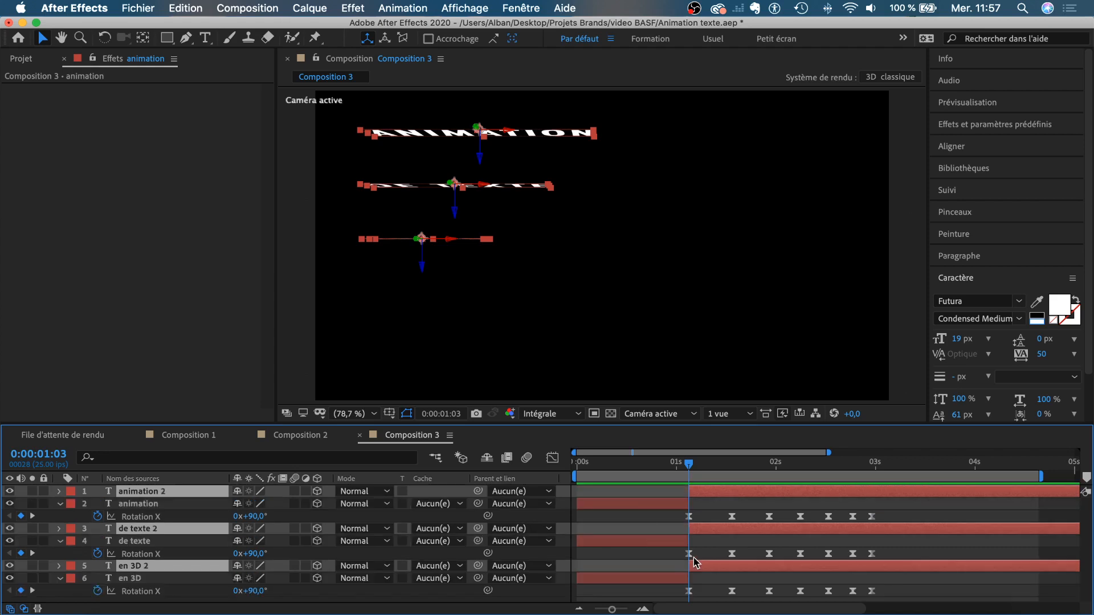
- Delete the leading parts of the three split text layers and preview from 0:00:00:20
click(657, 506)
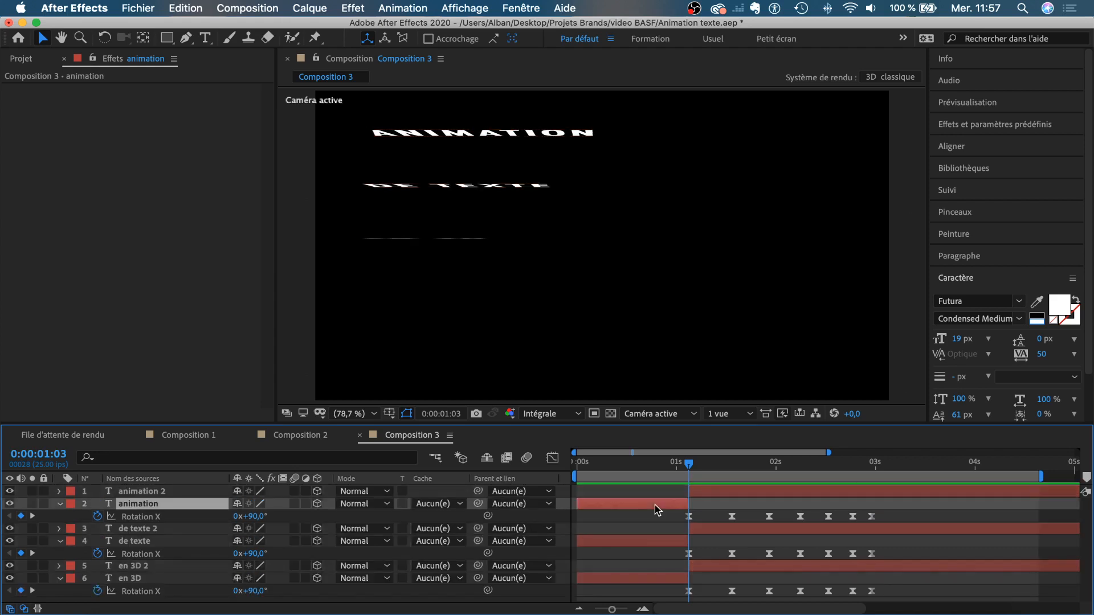
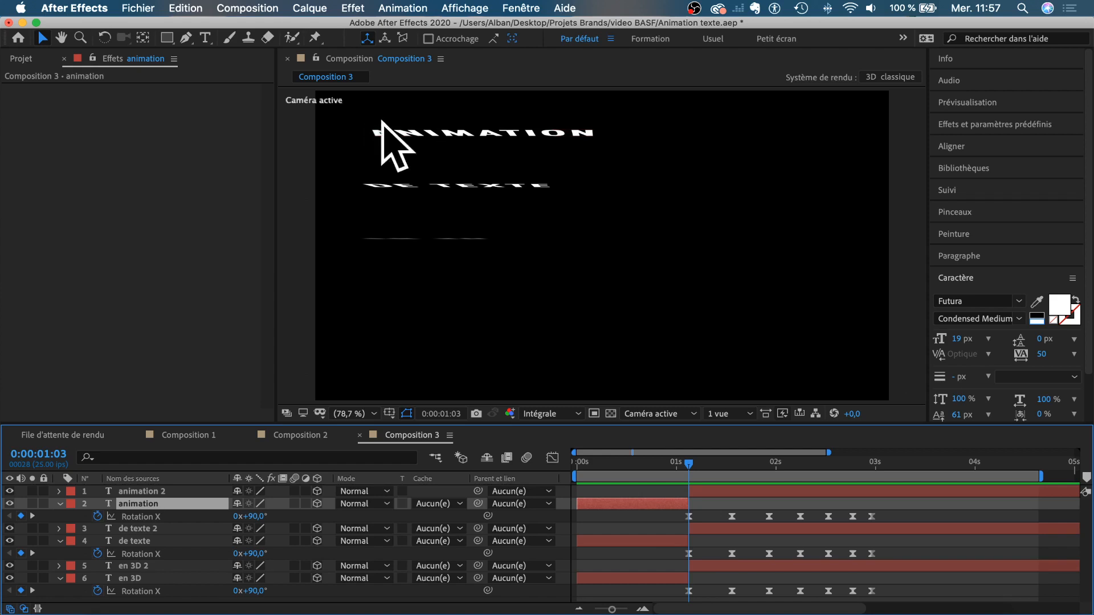
key(Delete)
click(637, 517)
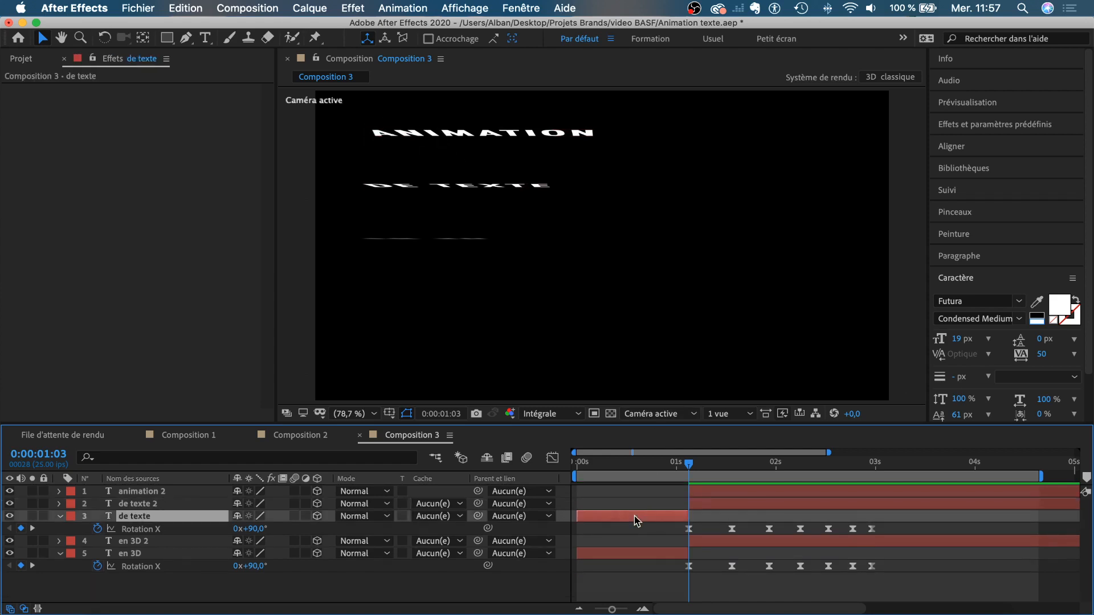
key(Delete)
click(636, 530)
key(Delete)
drag(691, 468, 657, 472)
key(space)
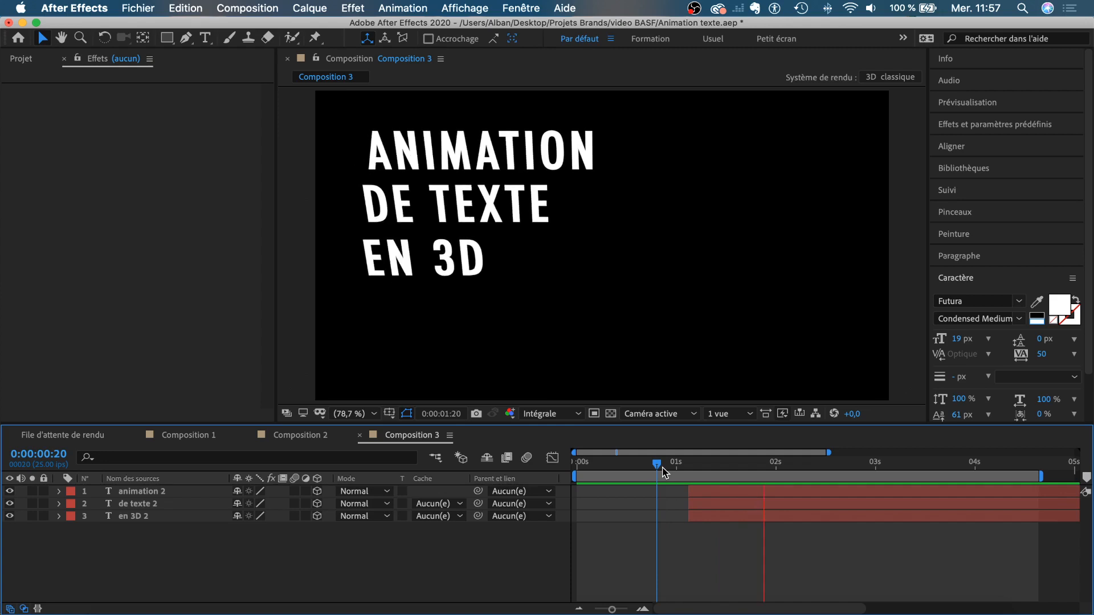
- Stagger the layers, starting "de texte 2" at about 1.7 seconds and "en 3D 2" at about 2.2 seconds, and preview from 0:00:00:13
drag(665, 468, 763, 474)
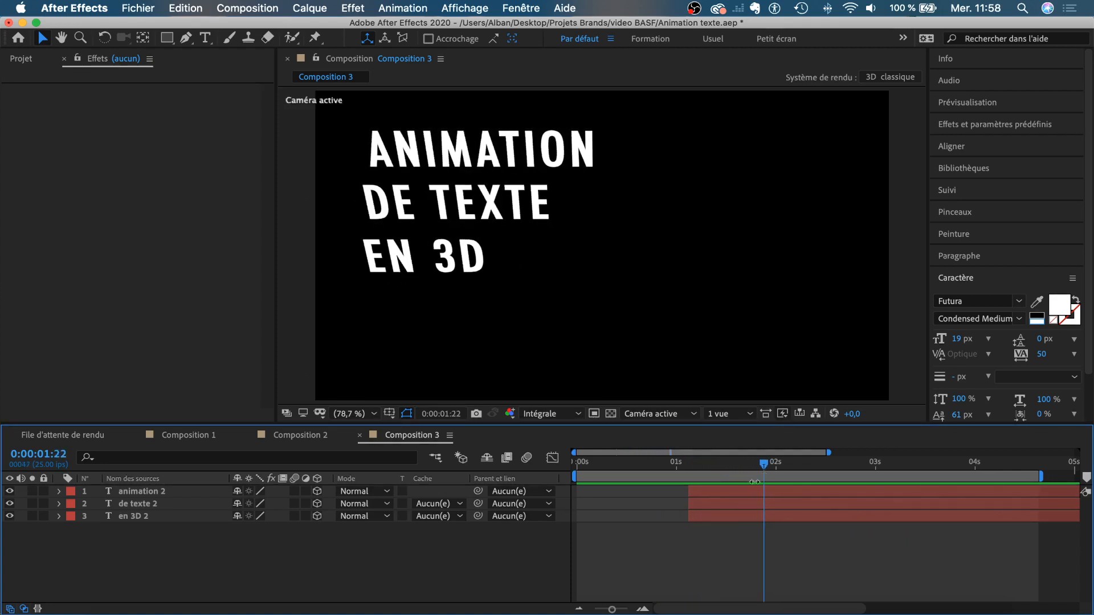
click(727, 507)
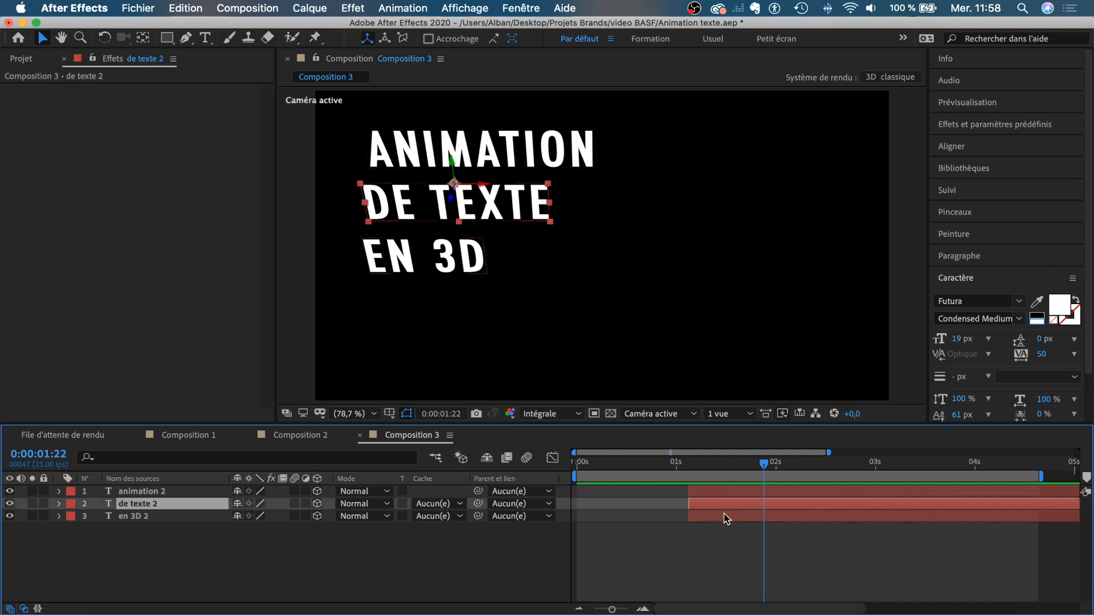
shift+click(724, 517)
drag(716, 510, 845, 521)
click(801, 544)
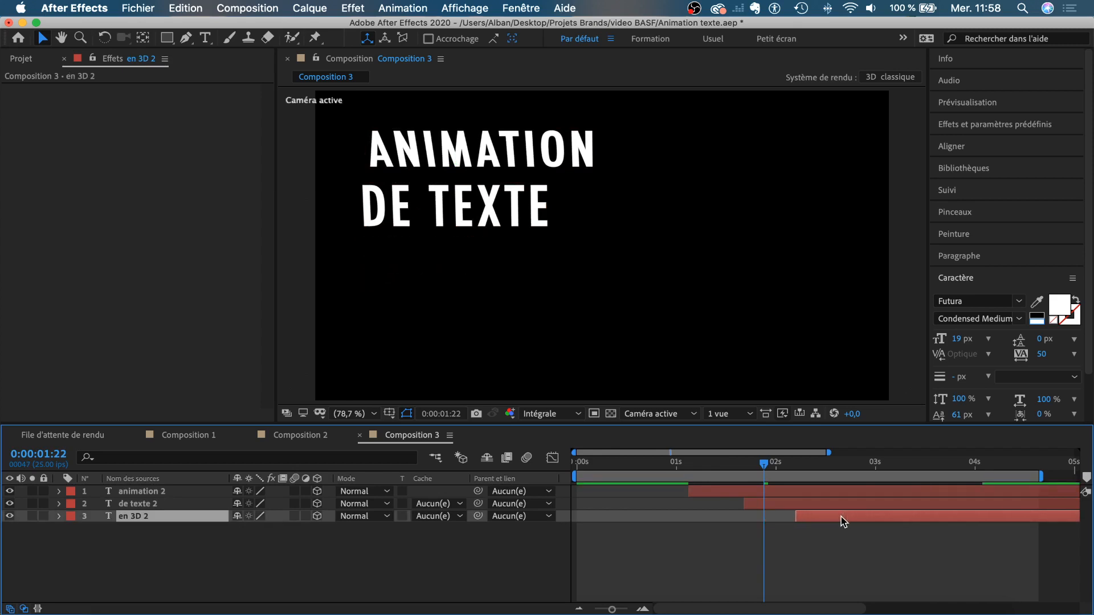
click(629, 461)
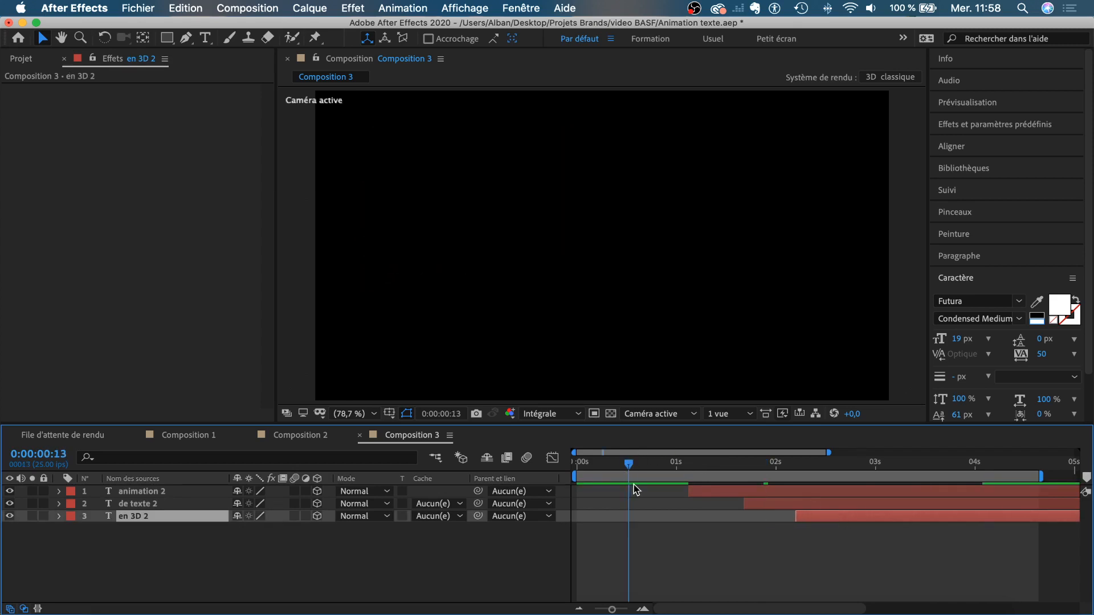
key(space)
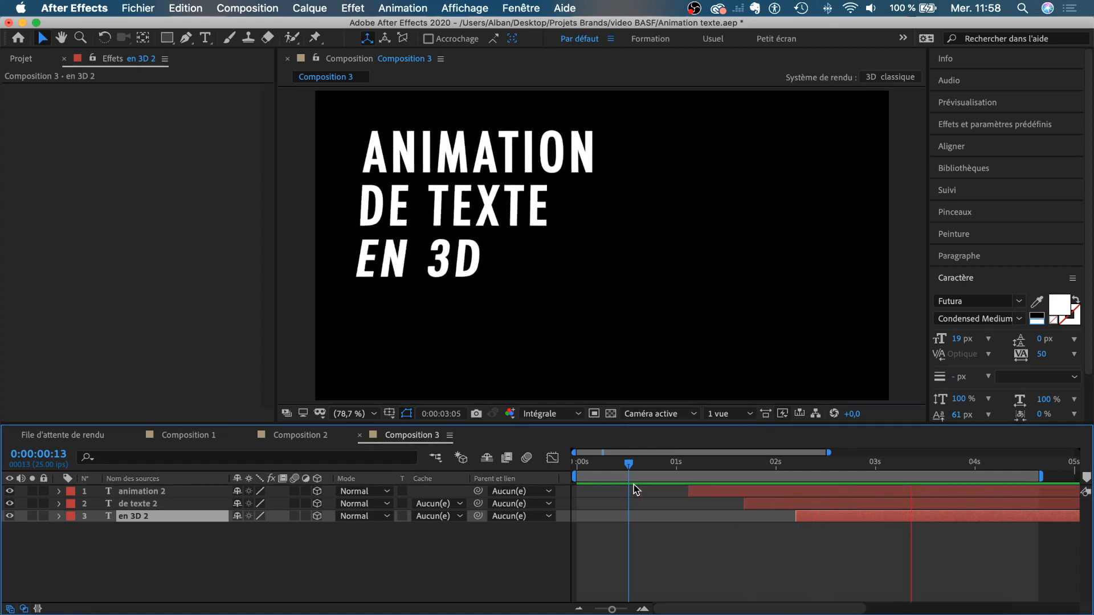
- Tighten the stagger, starting "de texte 2" at about 1.45 seconds and "en 3D 2" at about 1.8 seconds, and preview from 0:00:00:11
click(674, 464)
drag(765, 501, 741, 506)
drag(838, 516, 790, 517)
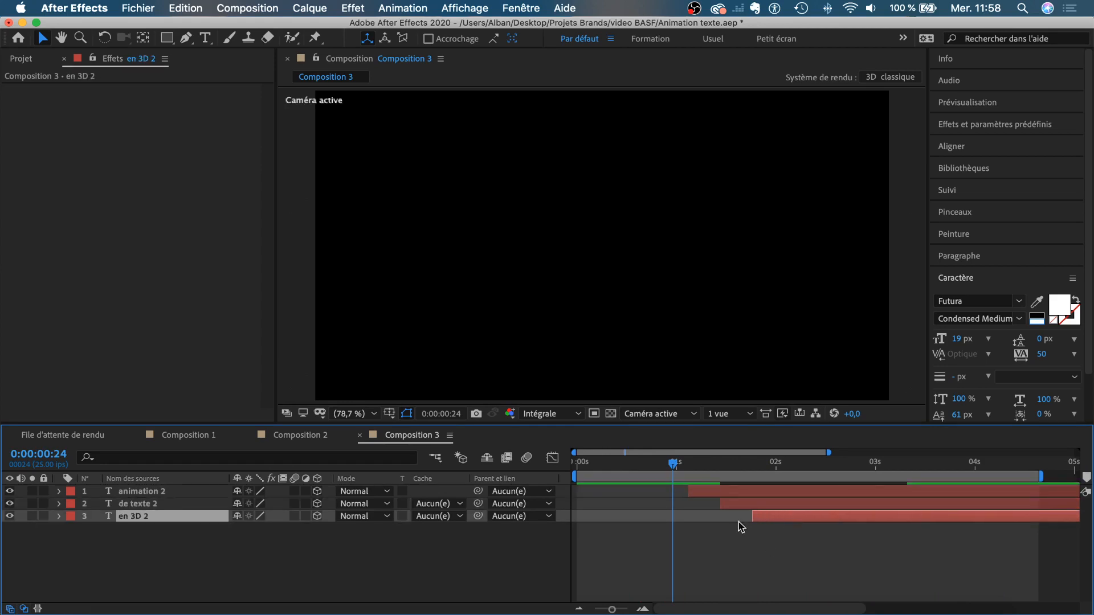
drag(628, 463, 622, 462)
key(space)
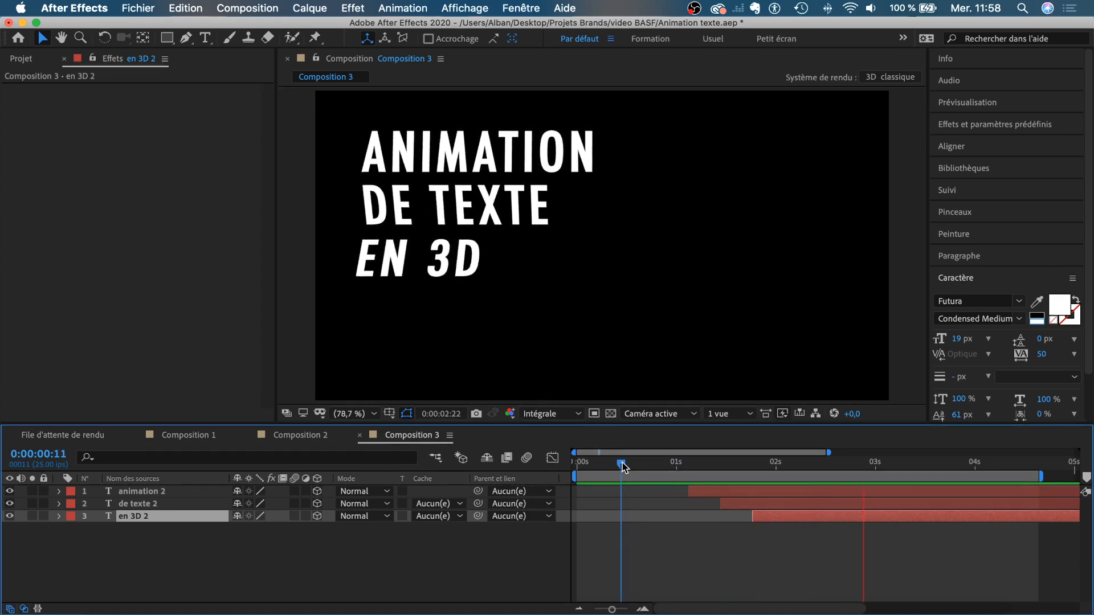
- Undo all start offsets of "de texte 2" and "en 3D 2" and preview the three lines from 0:00:00:19
key(space)
key(super+z)
key(super+z)
key(super+z)
key(super+z)
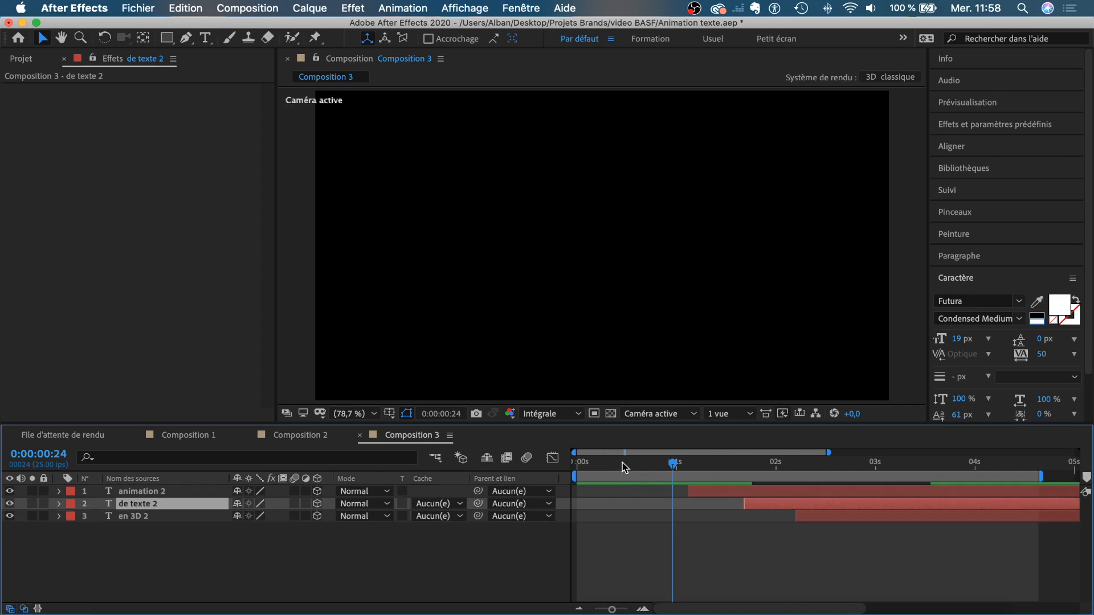
click(644, 526)
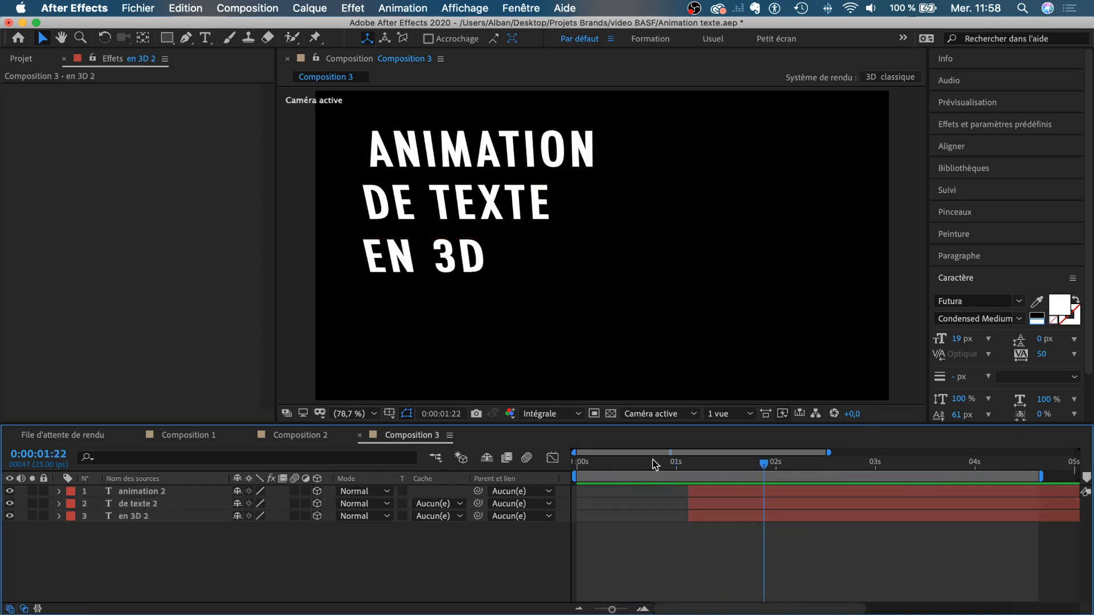
click(652, 460)
key(space)
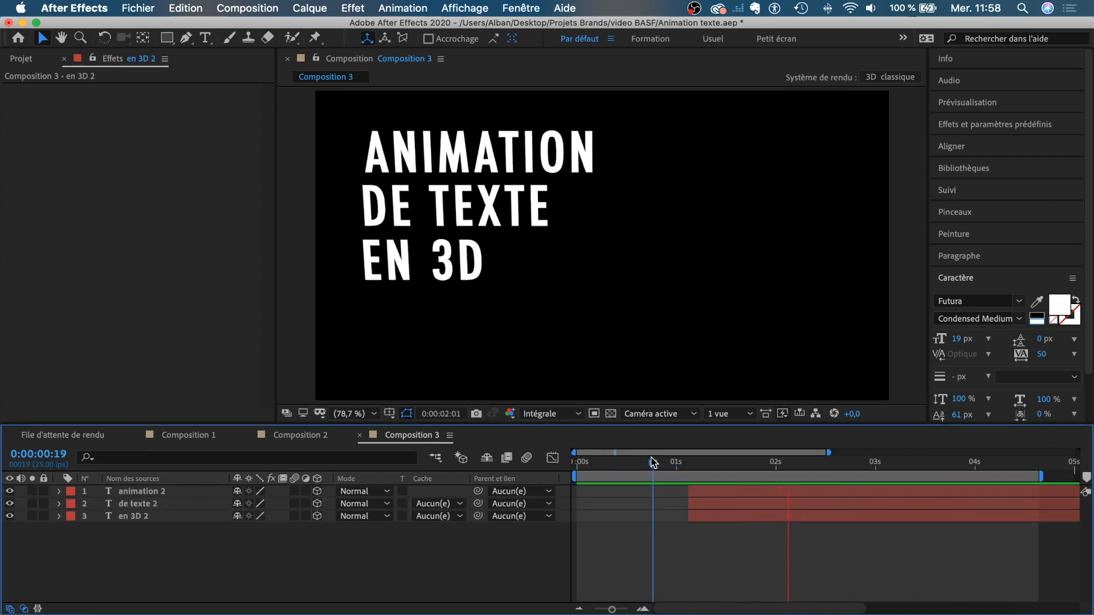
key(space)
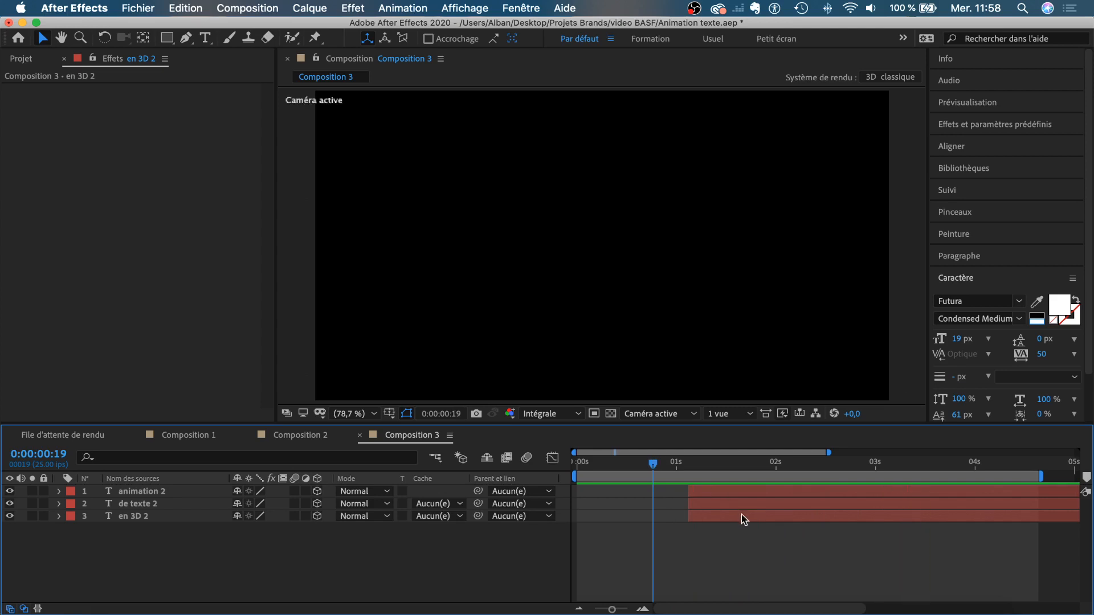
- Stagger the layers by about 3 frames each, starting "de texte 2" at about 1.25 seconds and "en 3D 2" at about 1.37 seconds
click(740, 506)
shift+click(740, 516)
drag(740, 516, 741, 517)
click(727, 531)
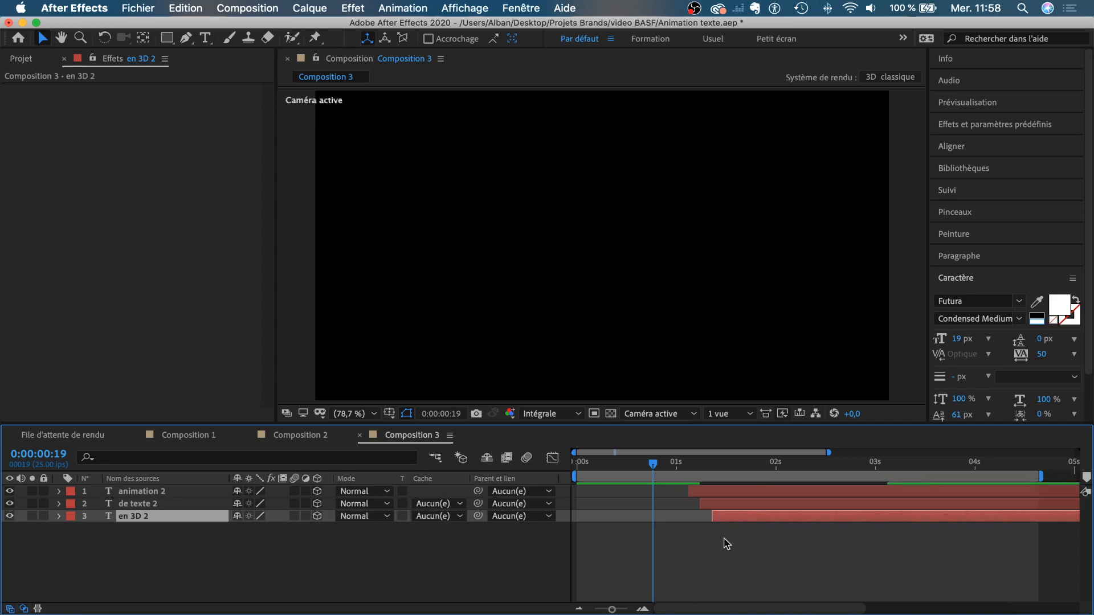
click(705, 541)
- Preview the staggered text animation from 0:00:00:19, save the project and move the current time to 0:00:02:22
key(space)
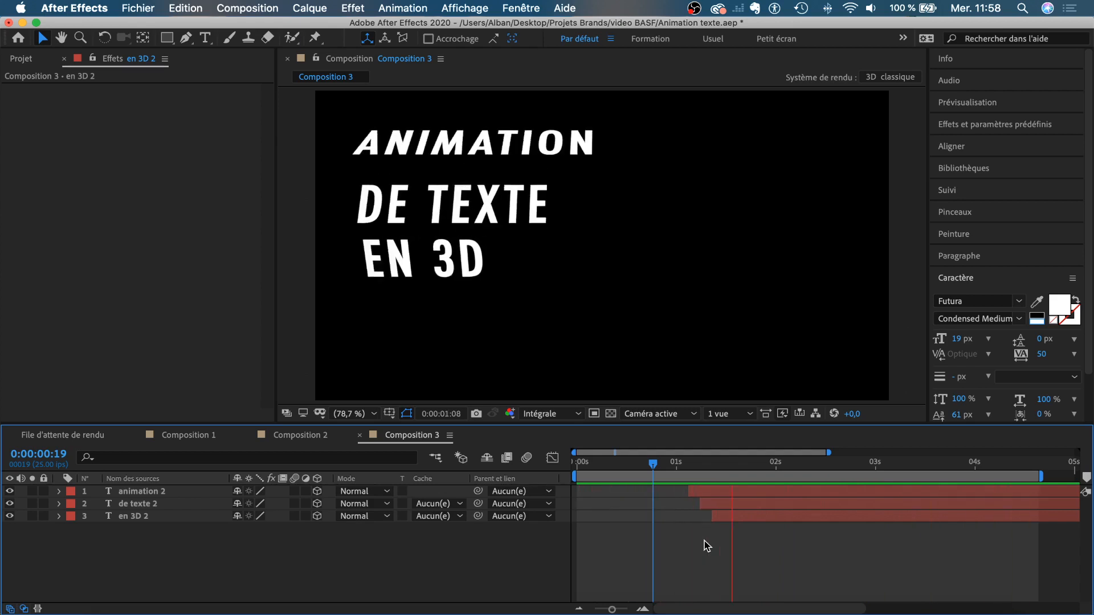
click(661, 465)
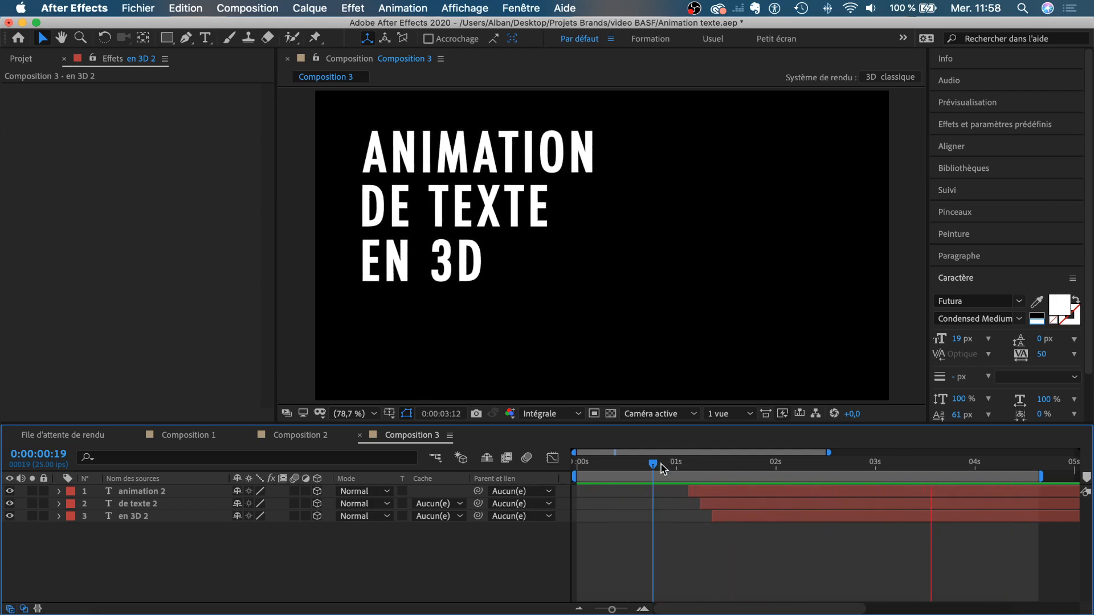
key(super+s)
drag(663, 467, 867, 467)
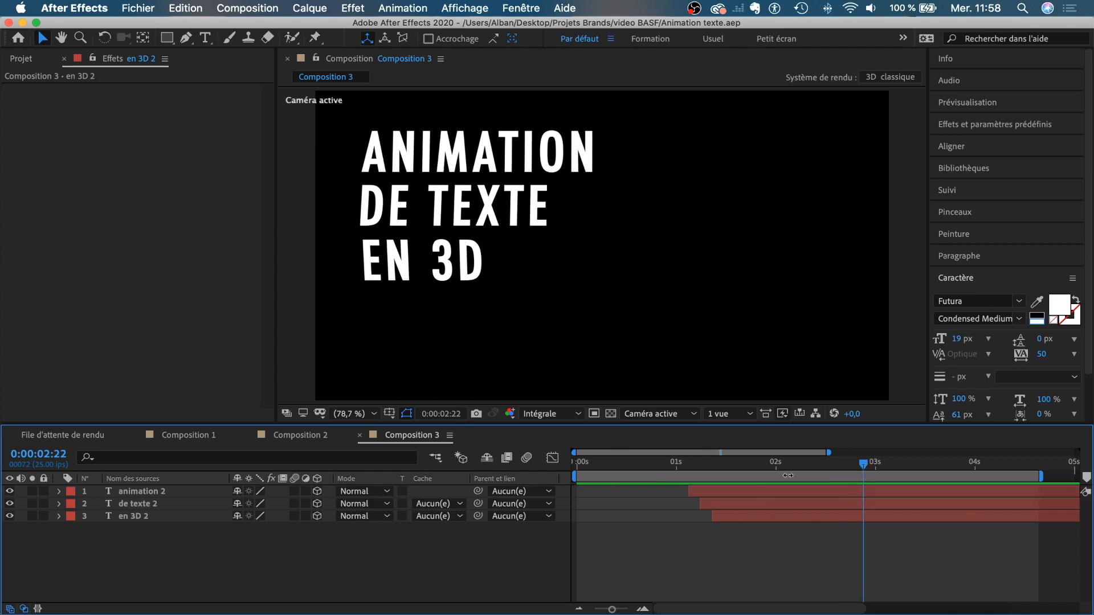
- Create another composition with the default settings and set its current time to 0:00:00:21
click(238, 11)
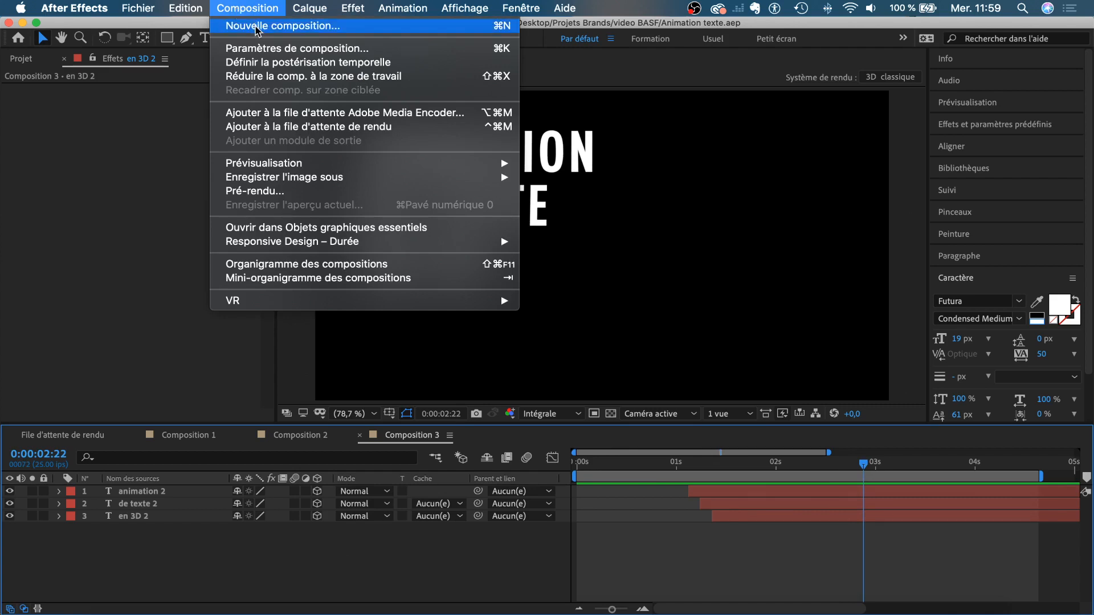
click(258, 27)
click(704, 450)
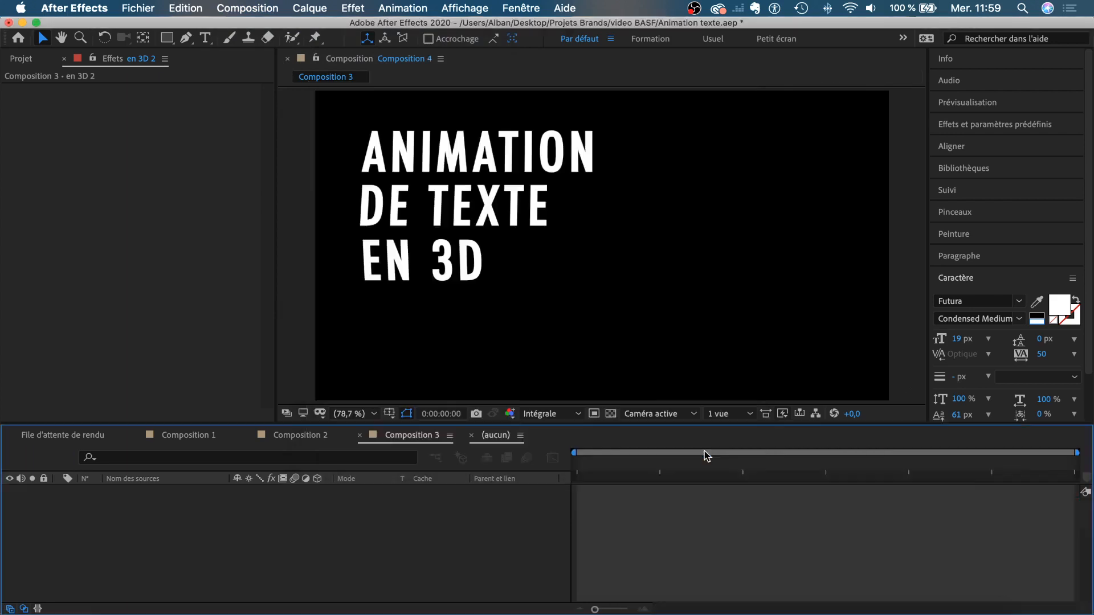
mouse_move(620, 464)
mouse_down()
mouse_move(672, 466)
mouse_move(621, 469)
mouse_up()
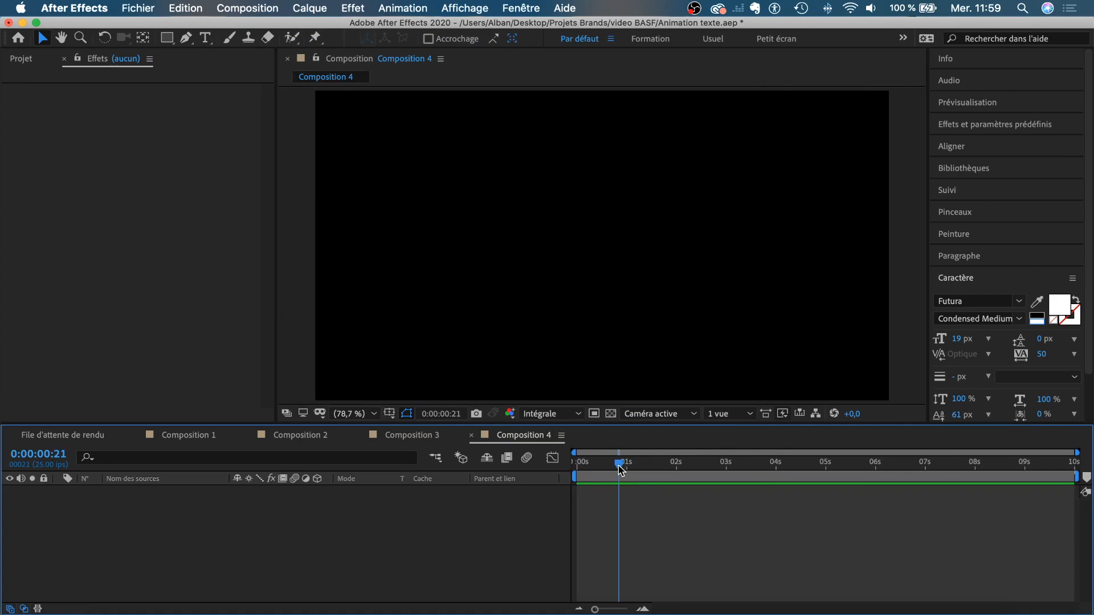
- Copy the "Texte fondu" layer from Composition 2, paste it into Composition 4 and play a preview
click(297, 435)
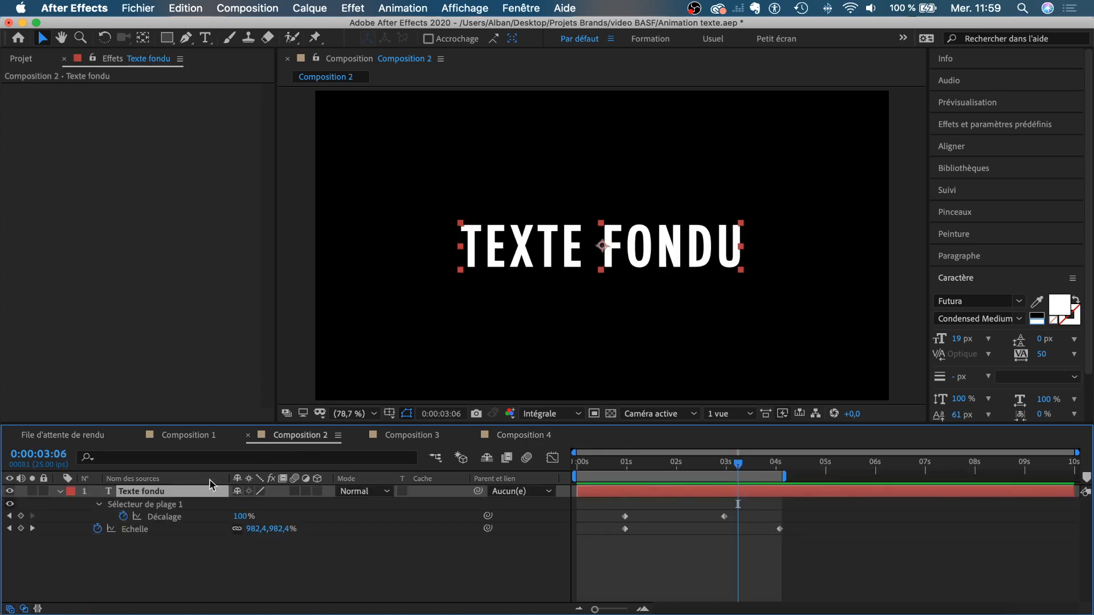
click(315, 553)
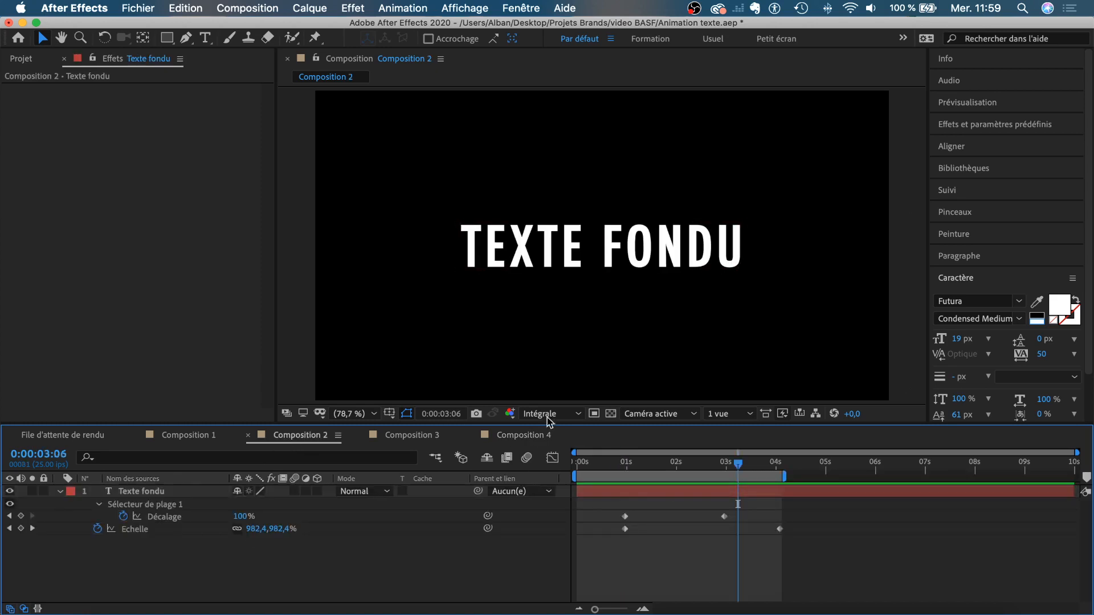
click(523, 436)
key(super+v)
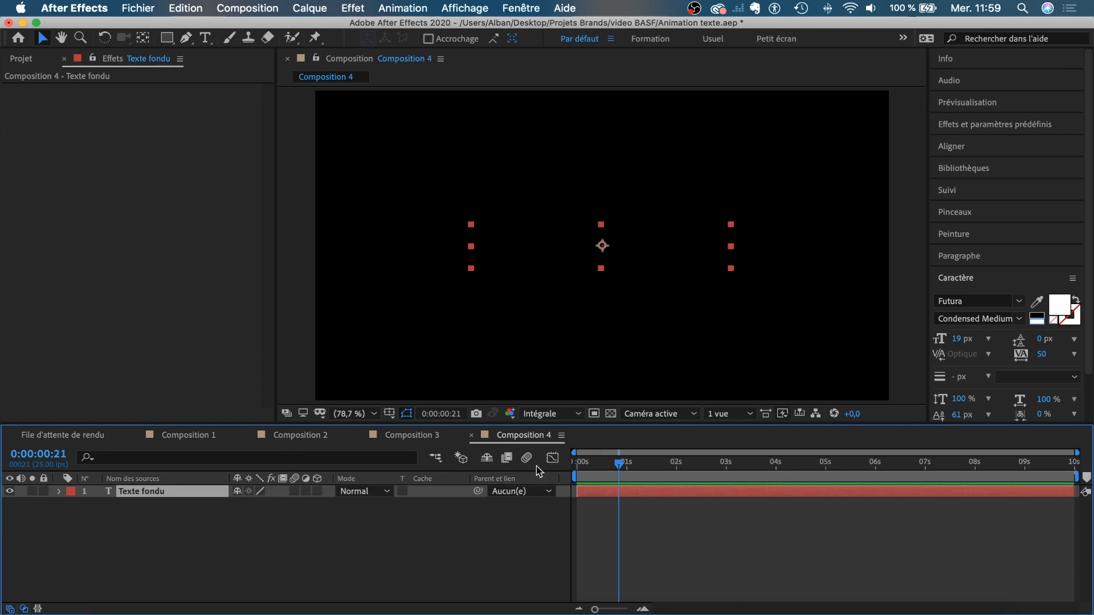
key(space)
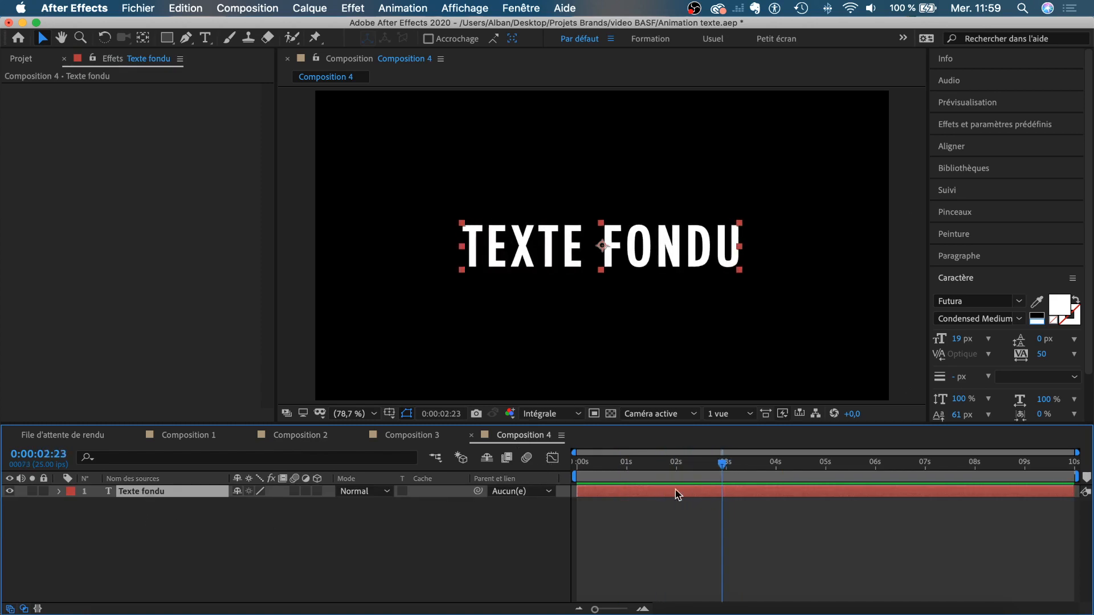
- Delete the "Animation 1" text animator and remove all scale keyframes from the pasted "Texte fondu" layer
click(59, 491)
click(73, 505)
click(117, 555)
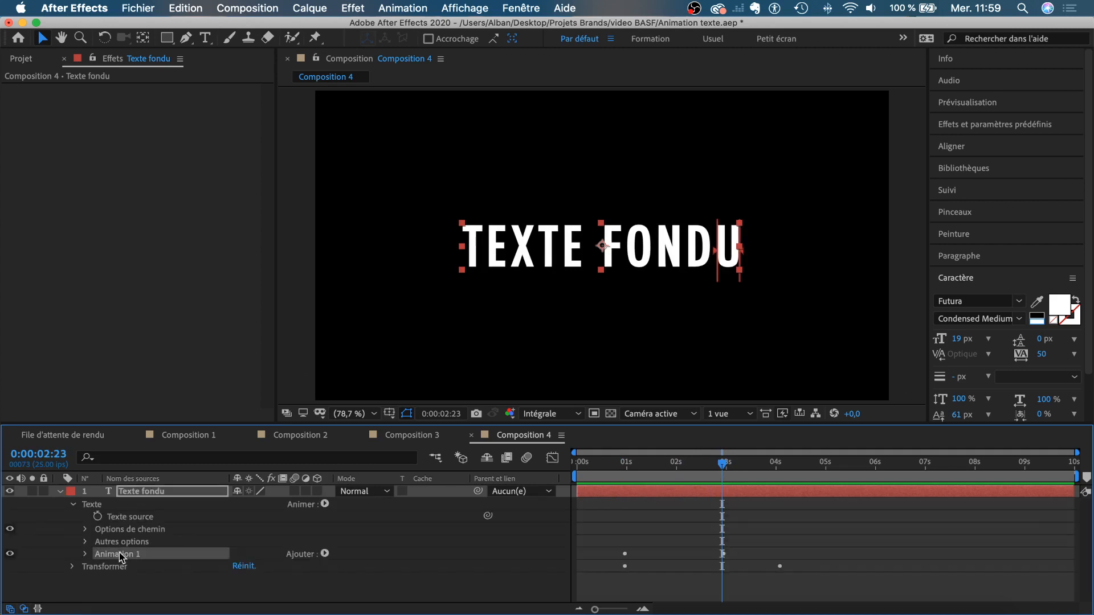
click(72, 566)
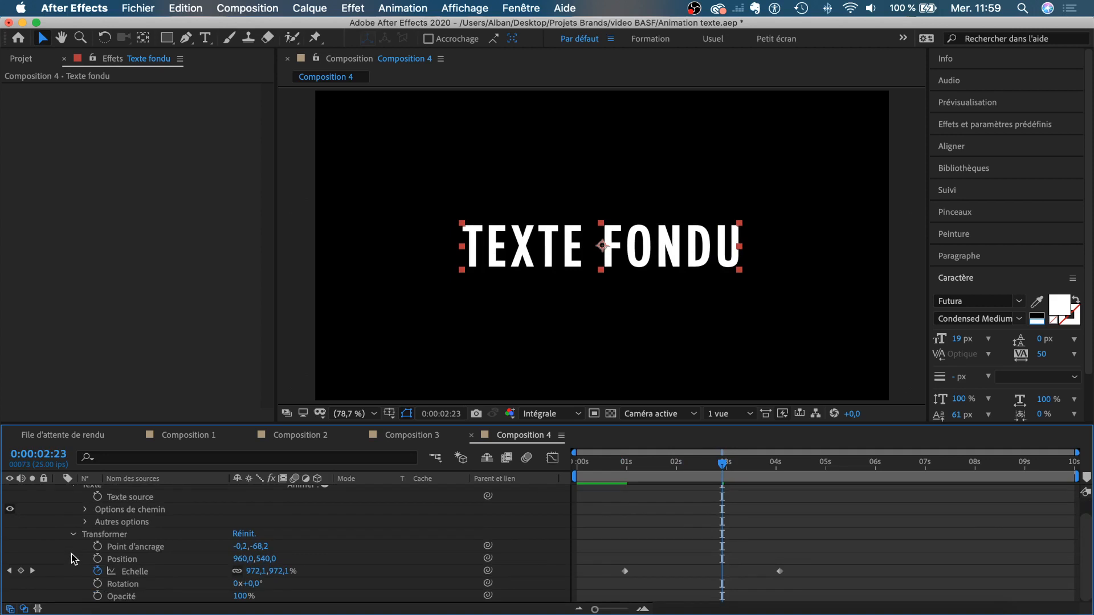
click(98, 571)
scroll(104, 517, up, 1)
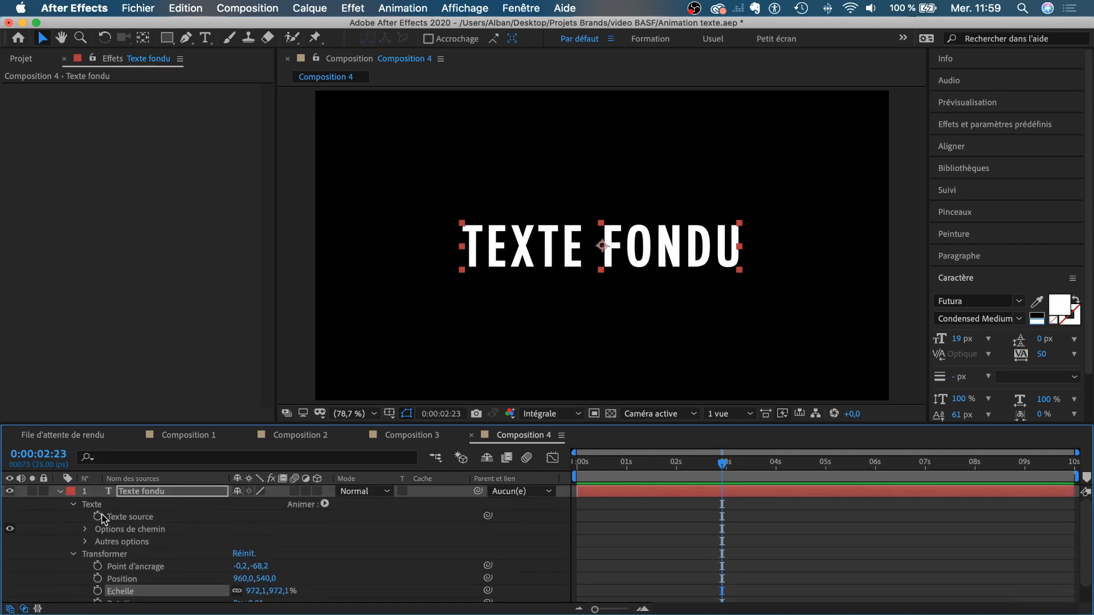
click(74, 504)
click(73, 517)
click(649, 523)
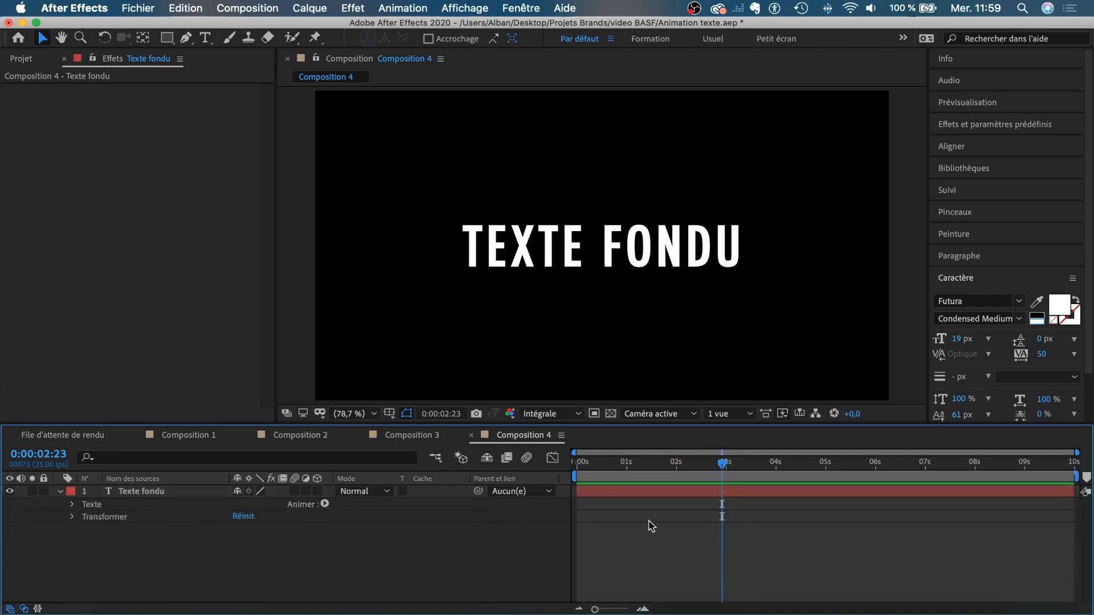
- Move the current time to 0:00:02:13 and replace the word "FONDU" with "CONTOUR" in the text
drag(726, 463, 703, 463)
click(646, 244)
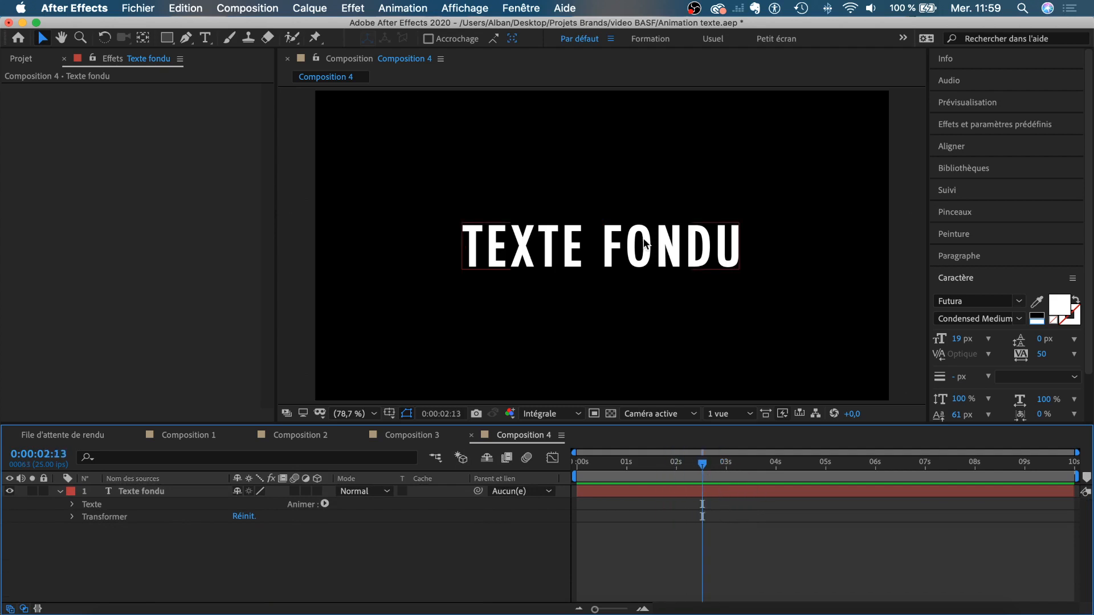
click(646, 244)
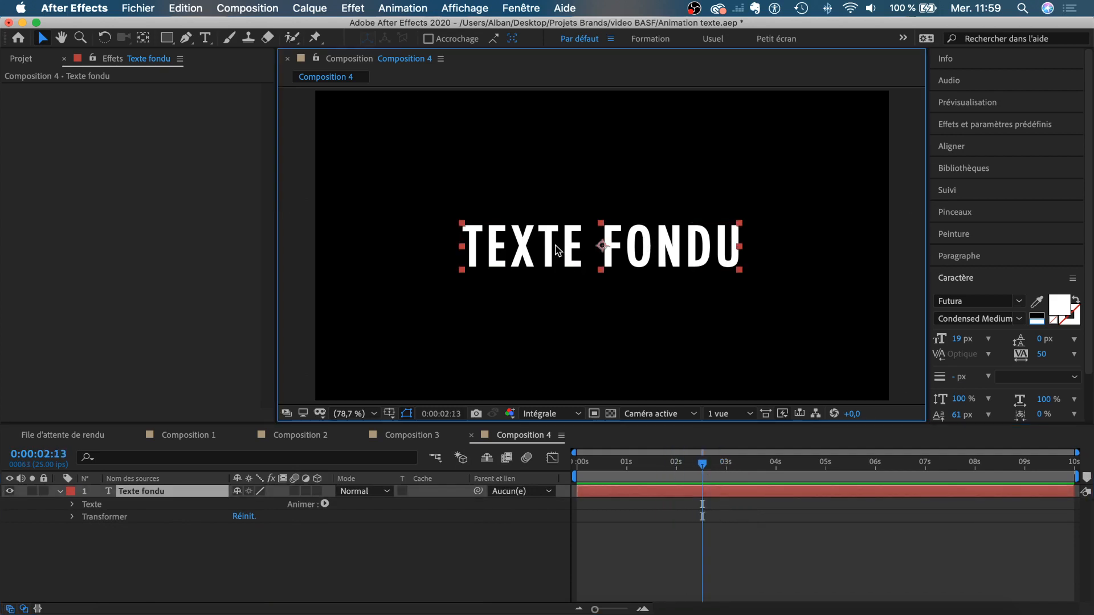
click(59, 492)
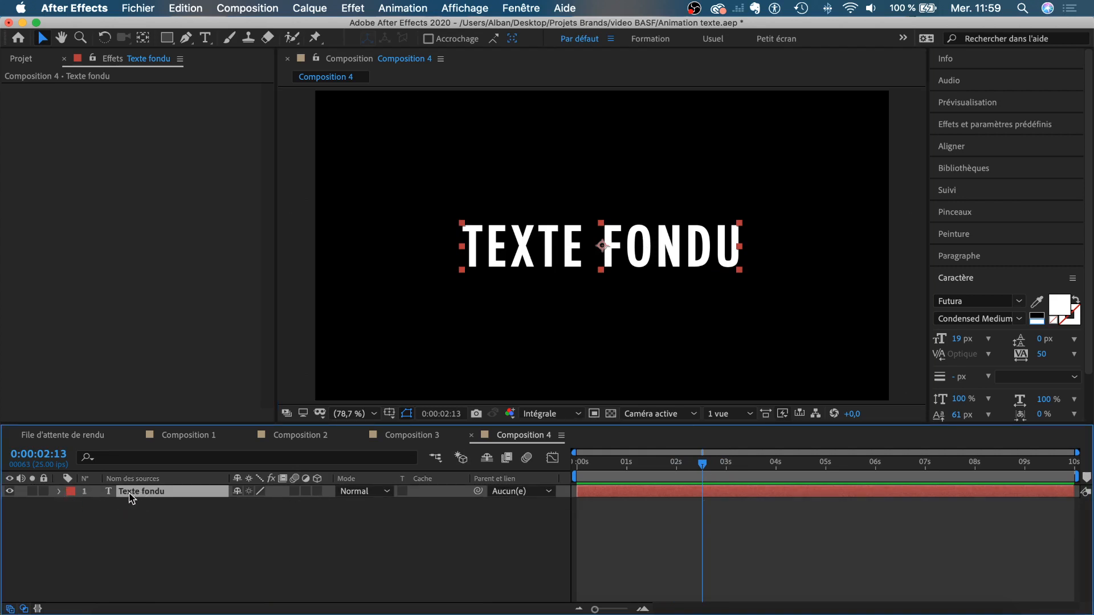
double_click(678, 249)
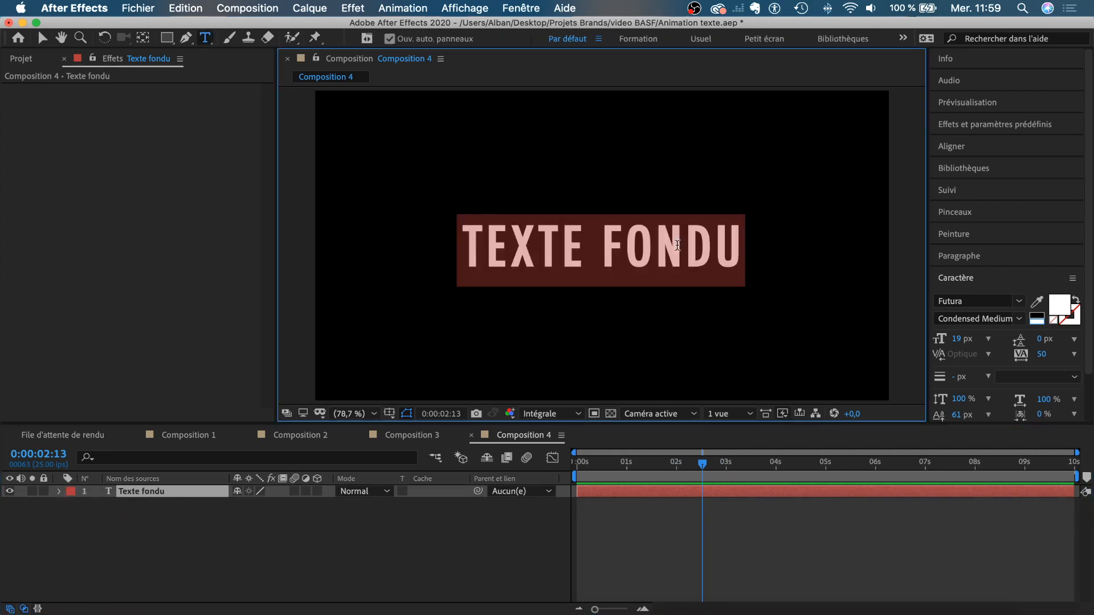
double_click(661, 245)
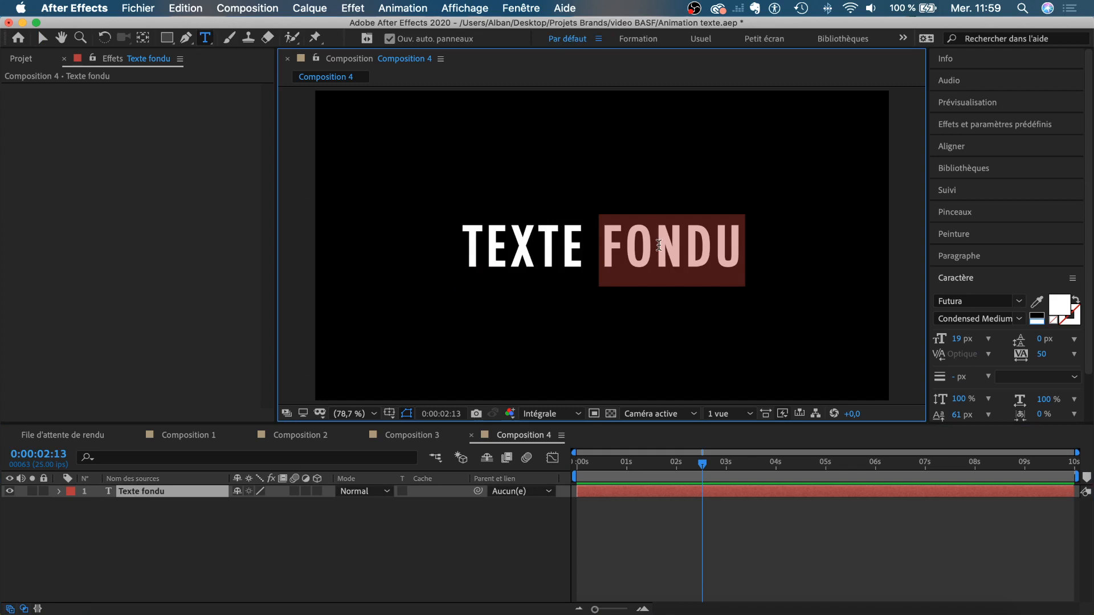
text(CONTOUR)
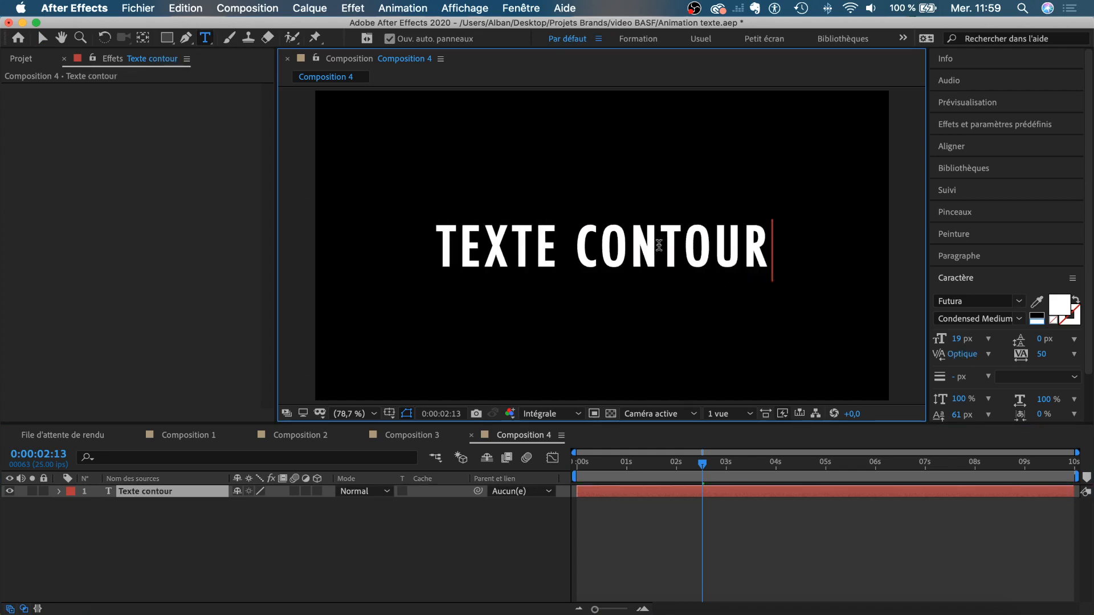
click(42, 38)
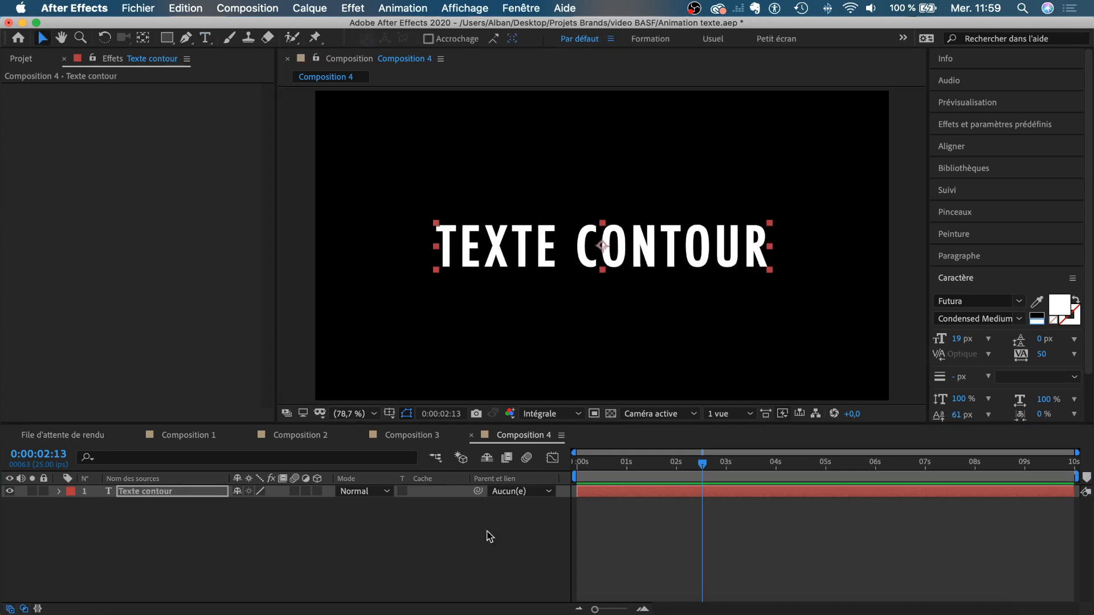
- Create shapes from the "Texte contour" text layer
click(456, 551)
click(168, 492)
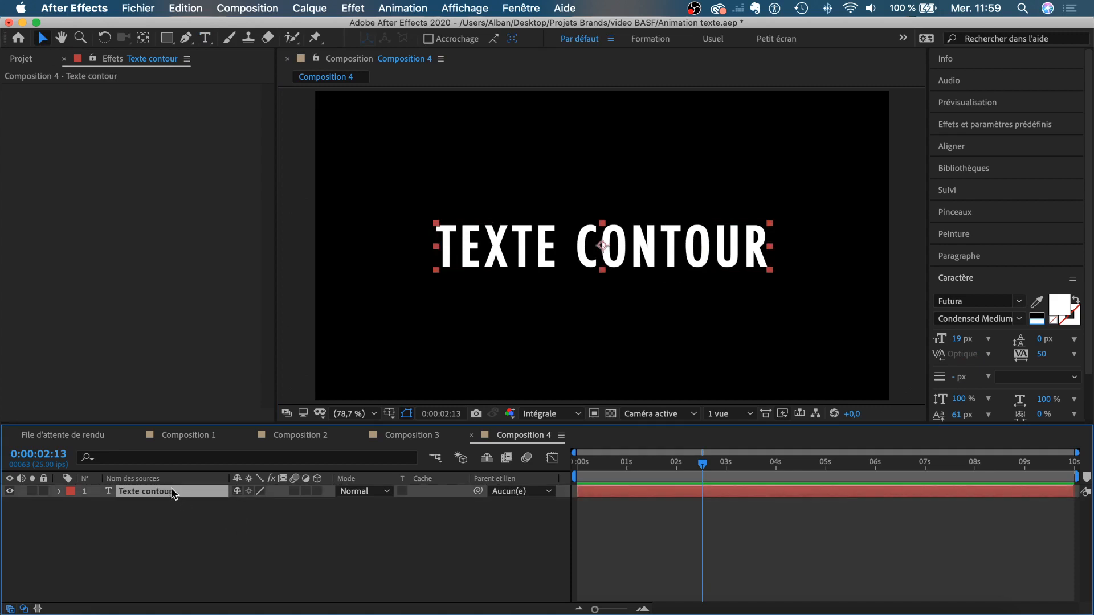
right_click(172, 489)
mouse_move(213, 503)
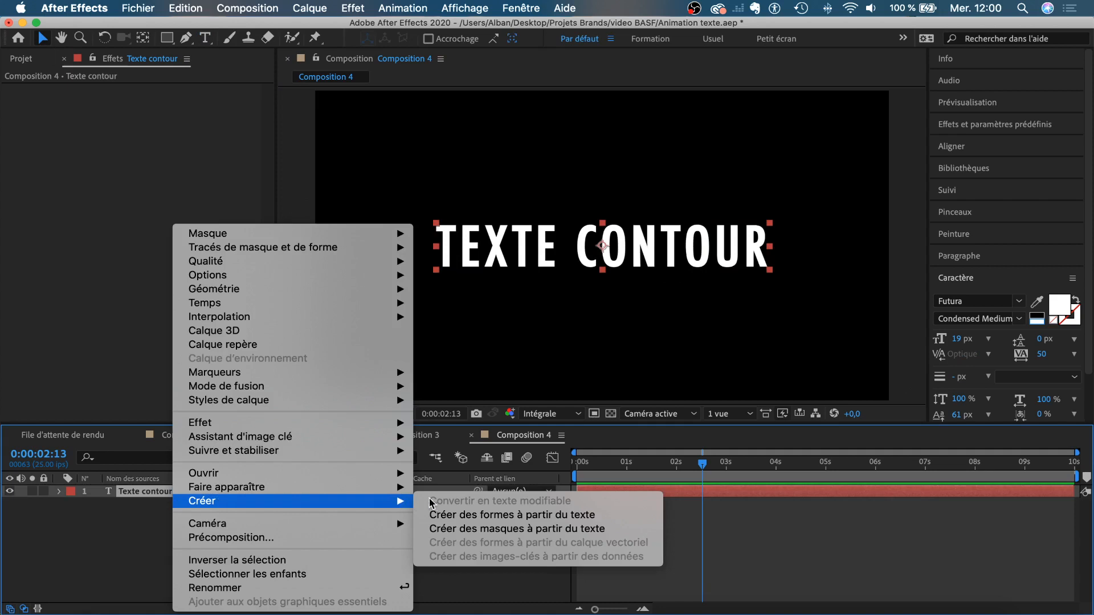
click(502, 516)
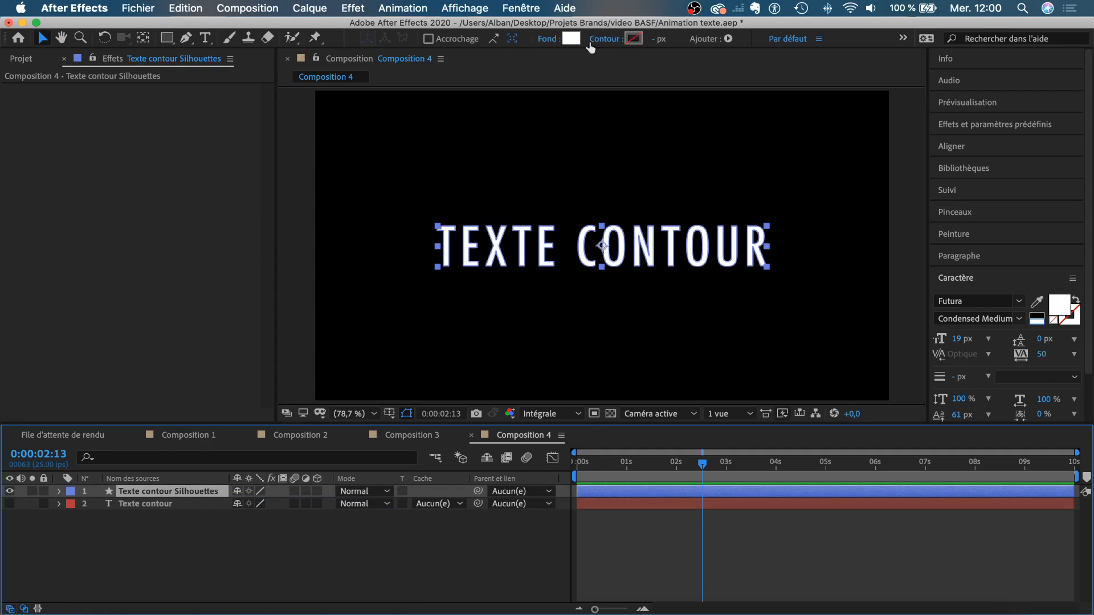
- Set the fill of the "Texte contour Silhouettes" shape layer to none
click(547, 42)
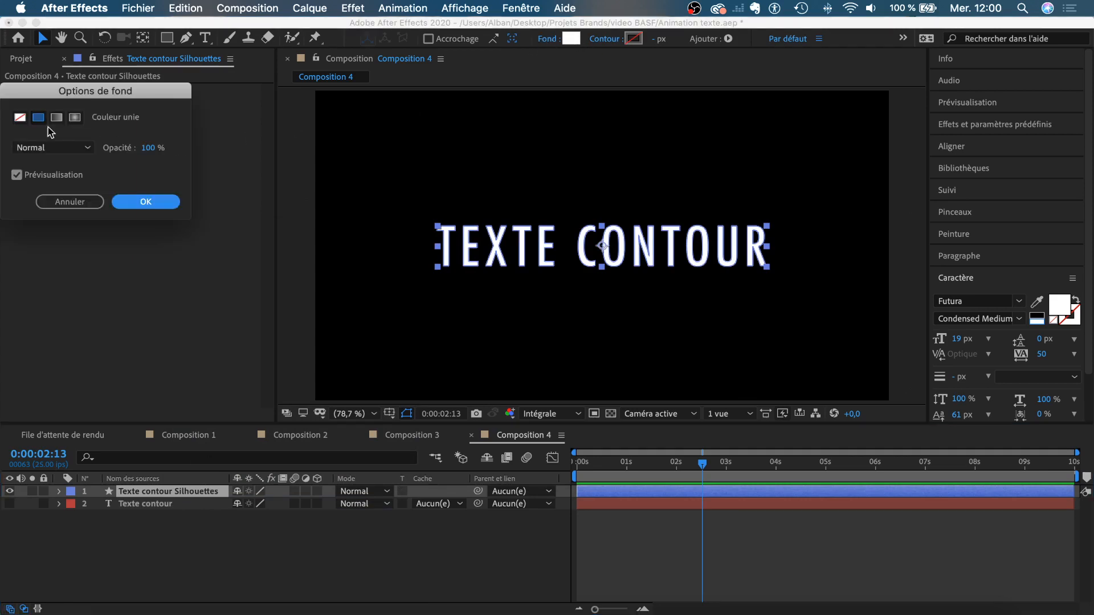
drag(34, 93, 482, 155)
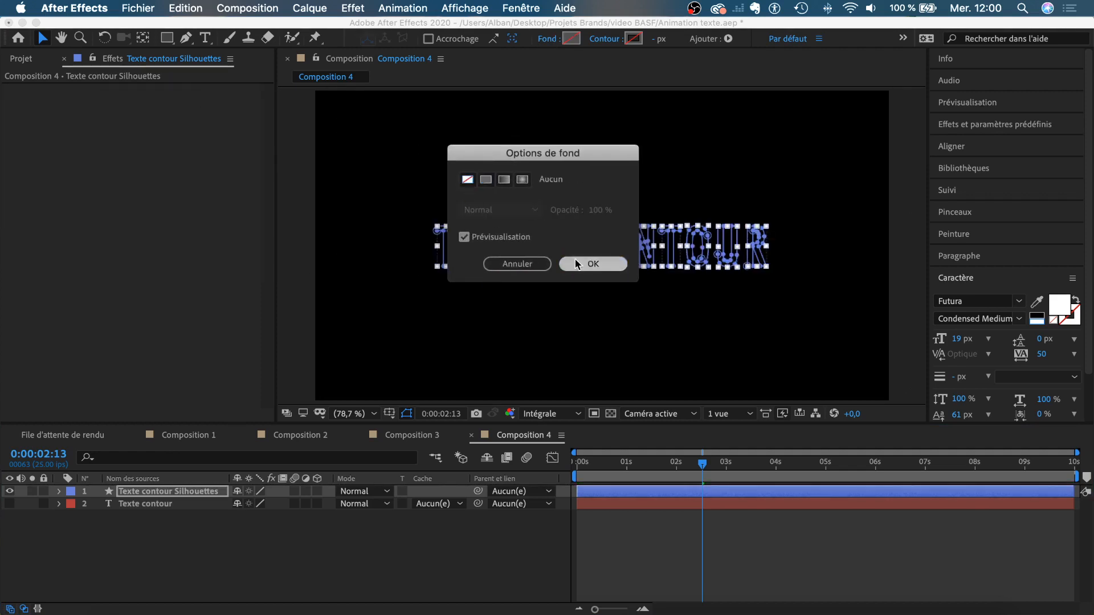
click(590, 264)
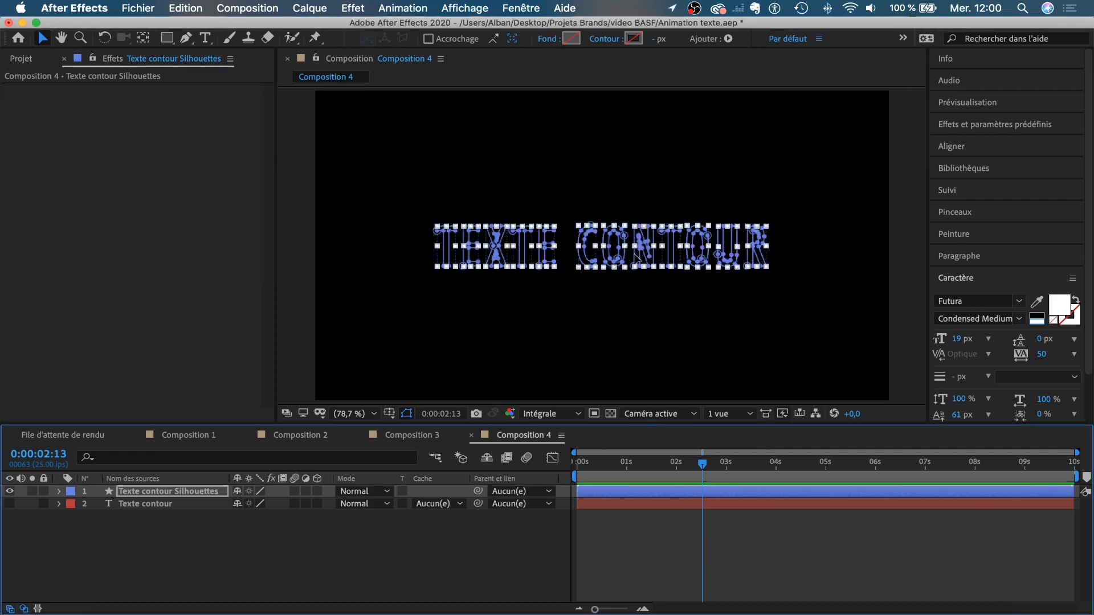
click(59, 493)
click(72, 505)
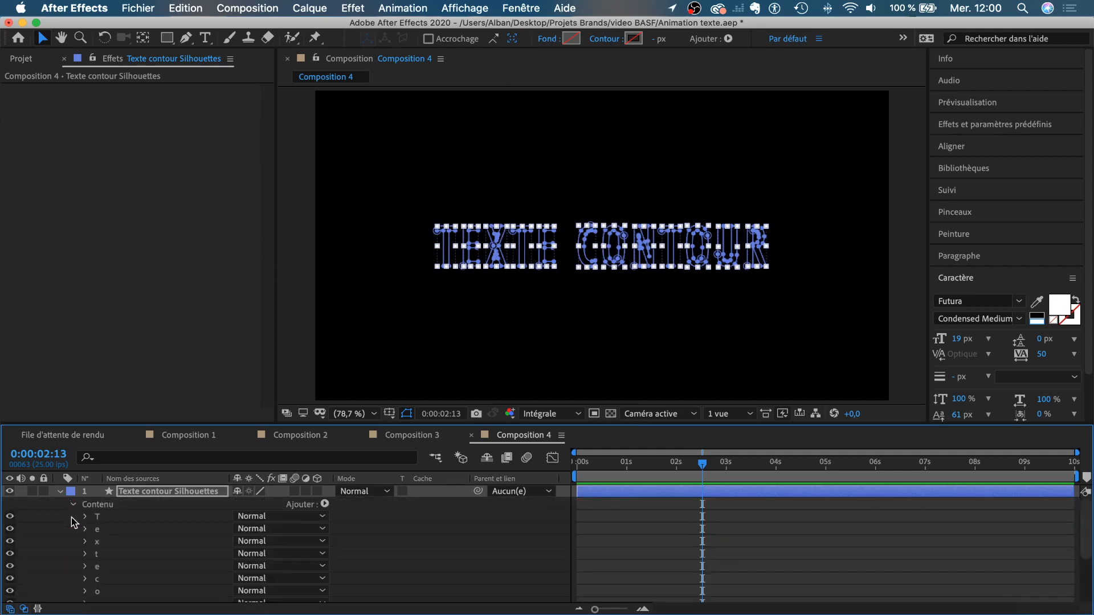
scroll(112, 534, down, 3)
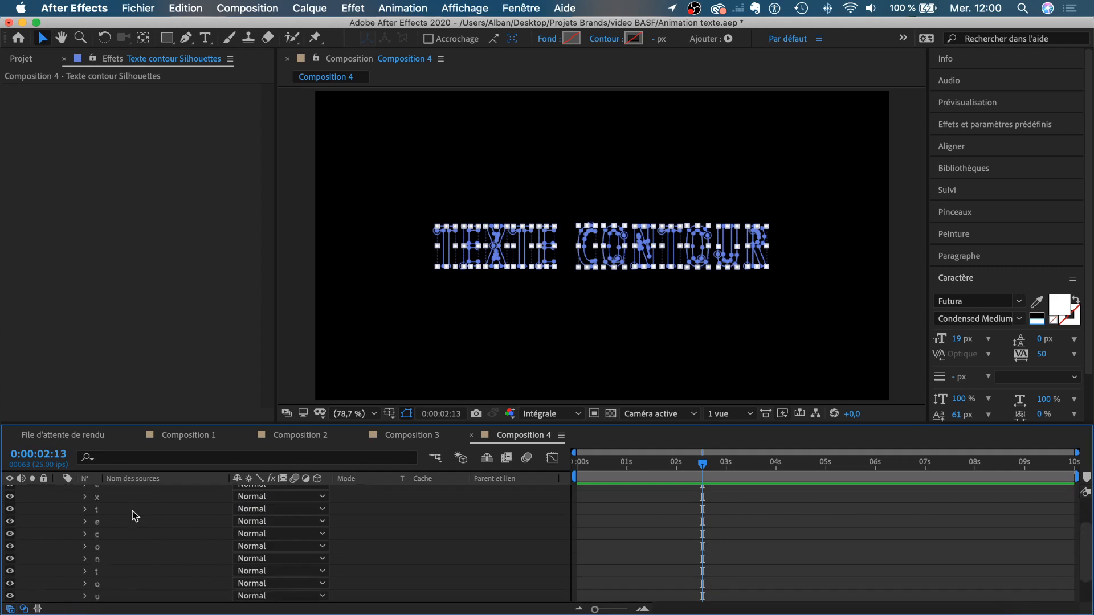
scroll(131, 512, up, 3)
click(73, 505)
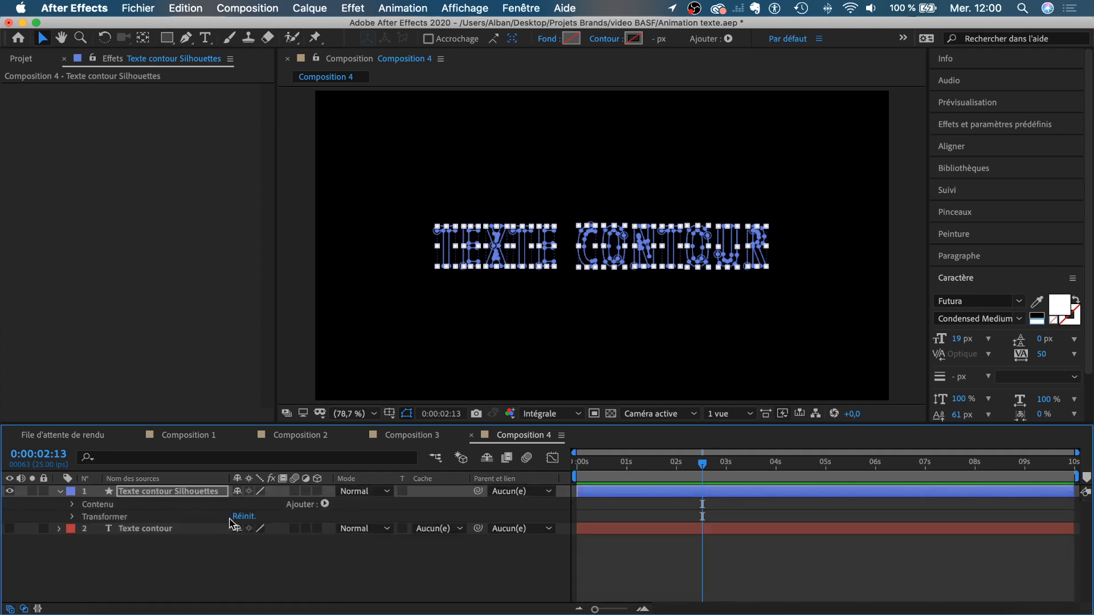
click(325, 504)
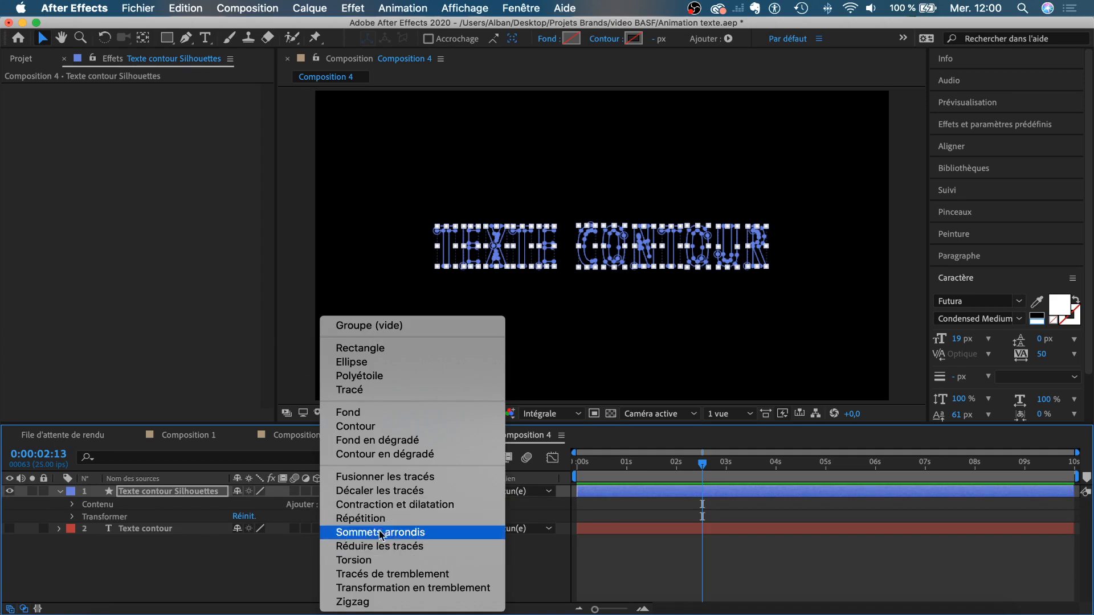
click(371, 426)
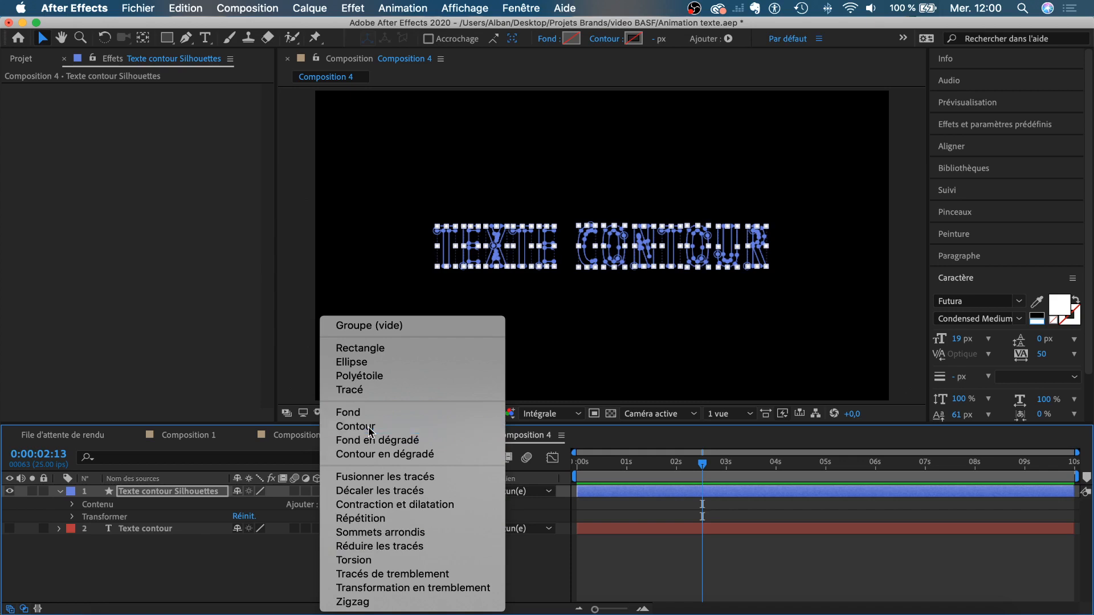
scroll(88, 543, up, 2)
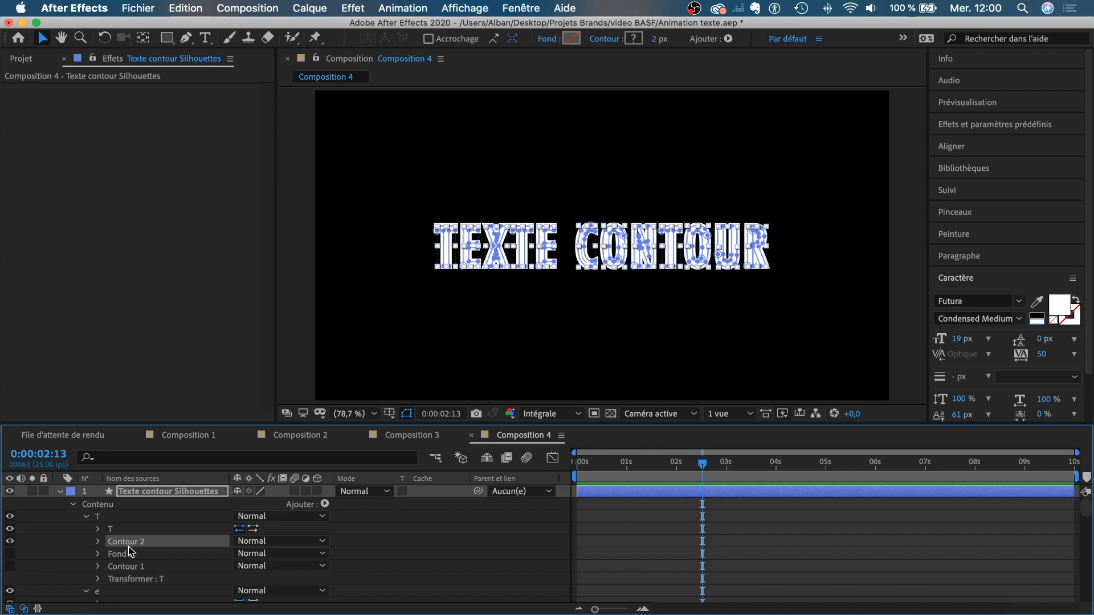
key(Delete)
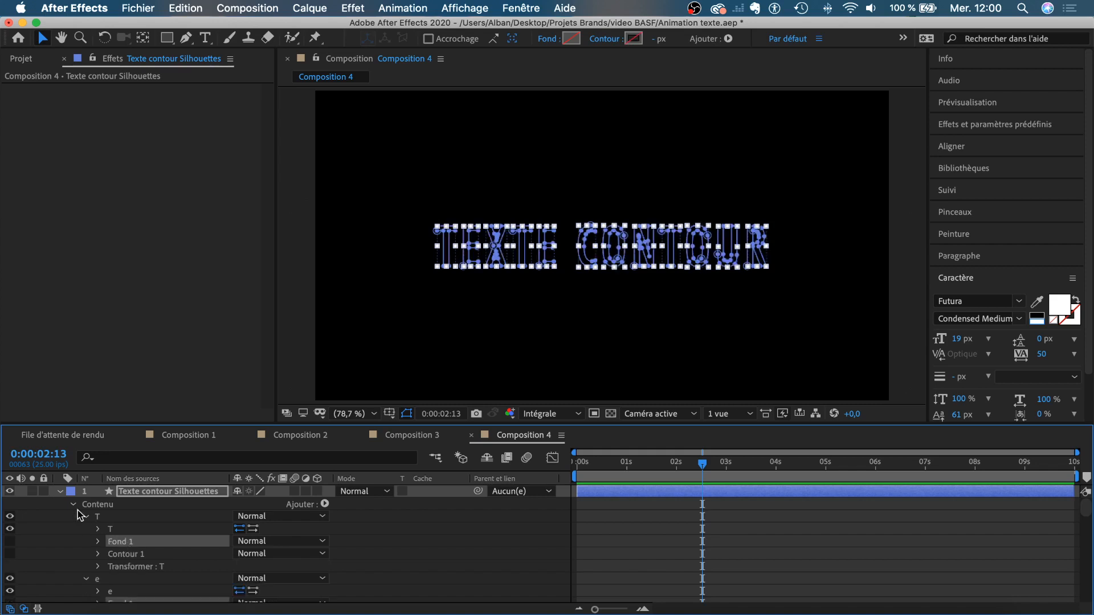
- Add a single Contour to the overall Contenu group of the "Texte contour Silhouettes" shape layer
click(112, 505)
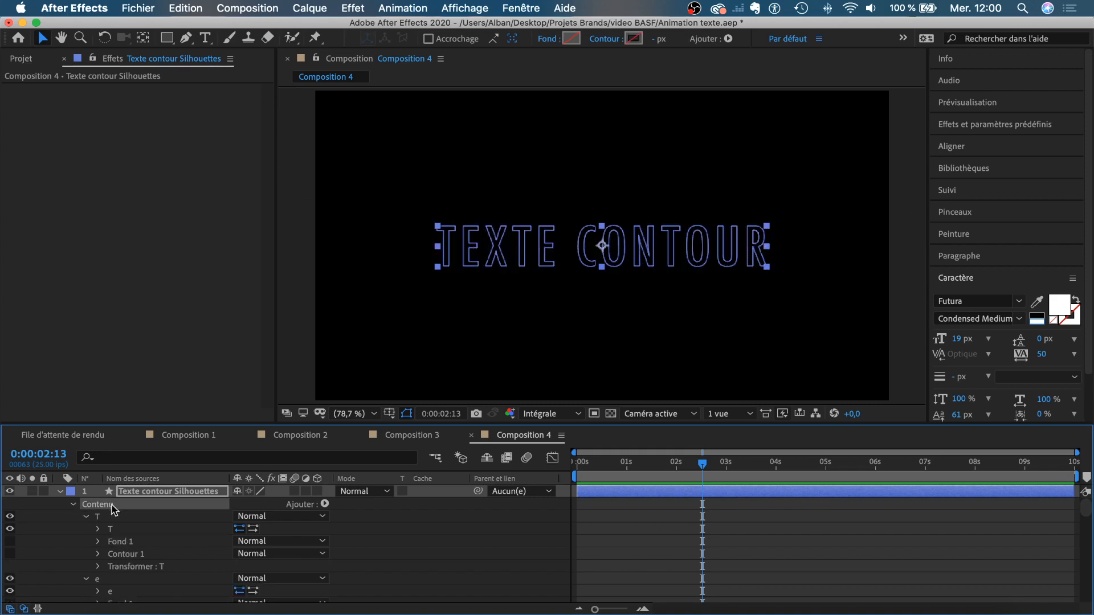
click(325, 505)
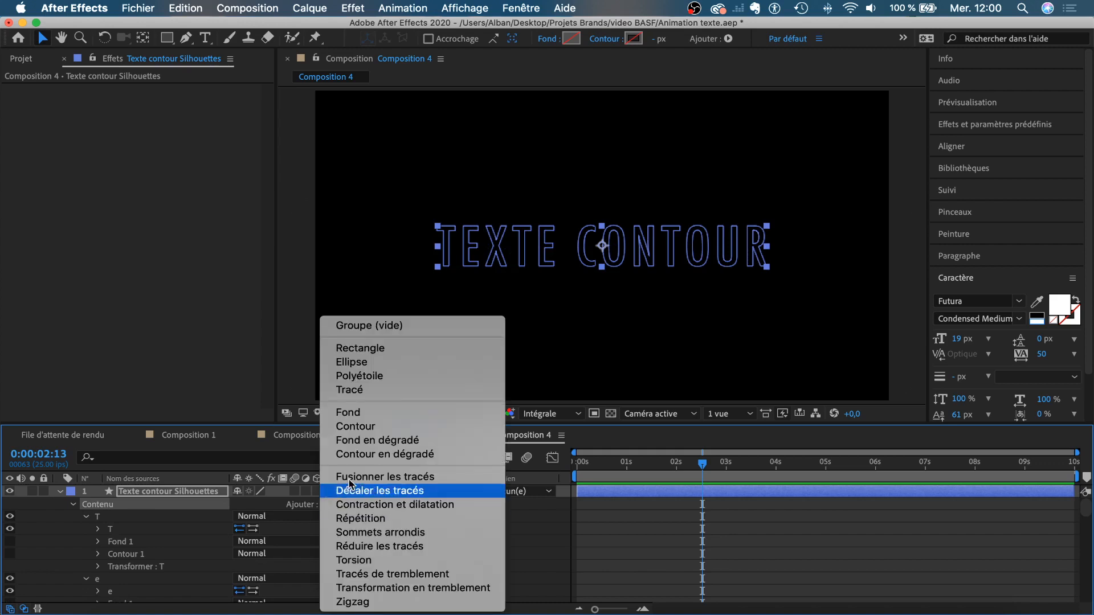
click(354, 433)
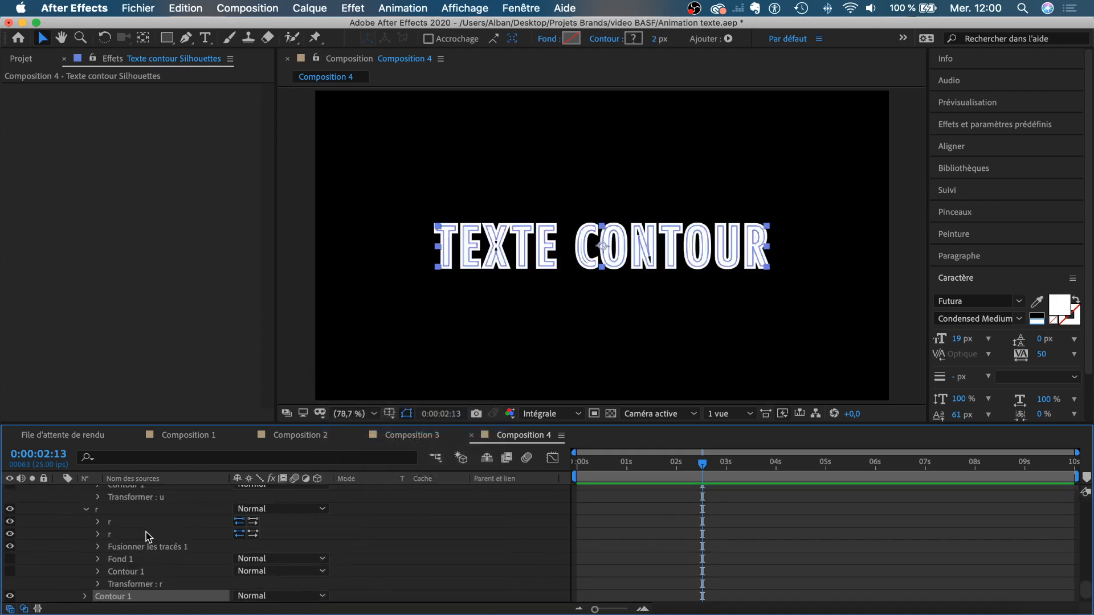
scroll(146, 532, down, 1)
scroll(88, 561, up, 10)
scroll(88, 555, down, 10)
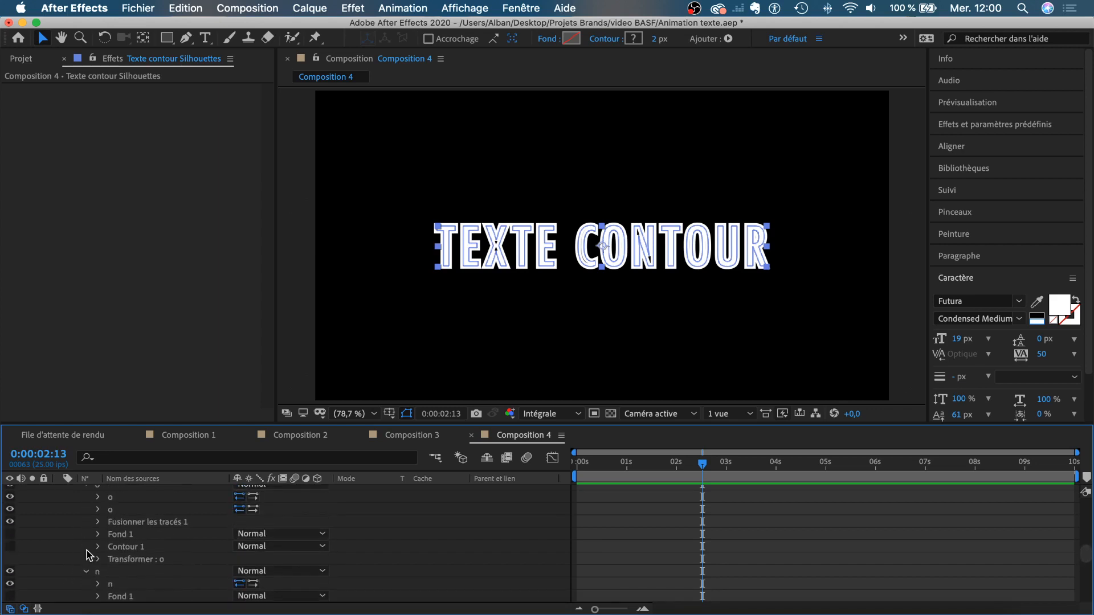
scroll(91, 537, down, 5)
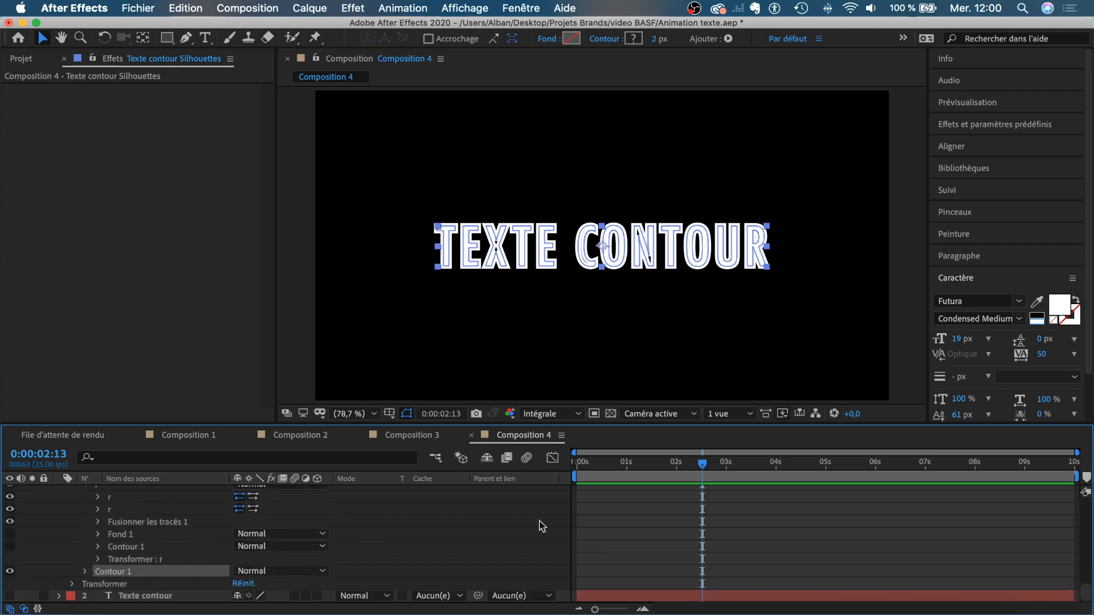
- Set the stroke width (Largeur du contour) of the layer-wide Contour 1 to 0,5
click(86, 572)
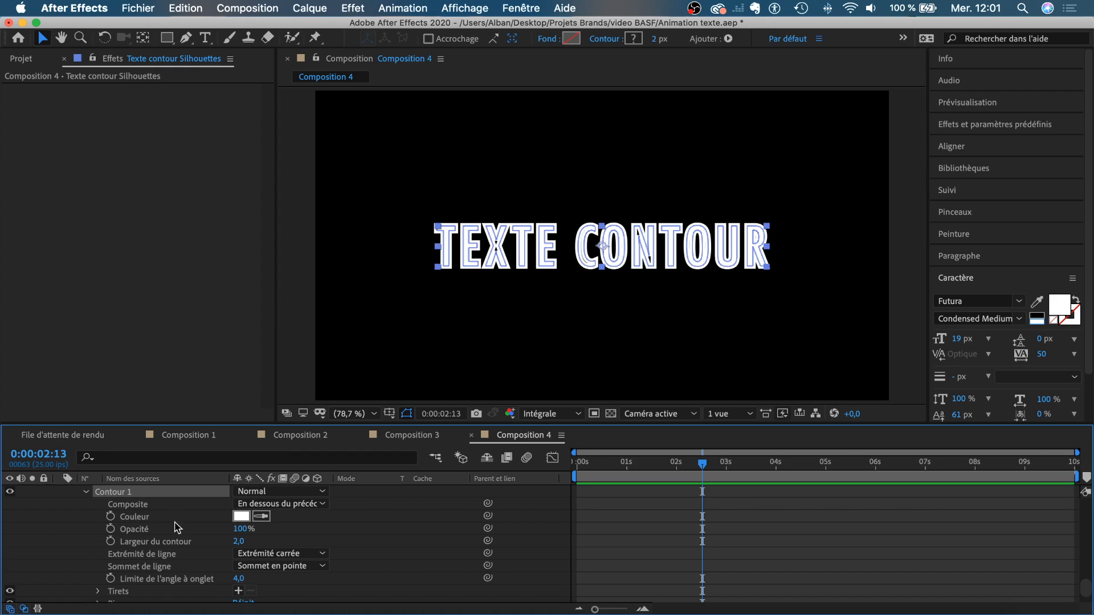
click(240, 541)
text(1)
click(316, 545)
click(238, 541)
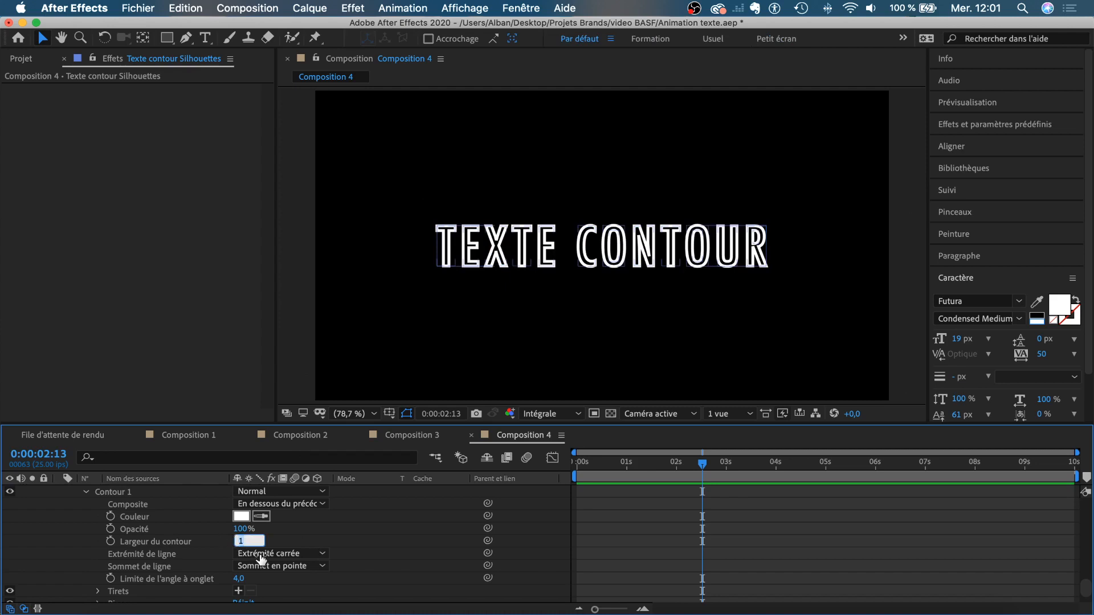
text(0,5)
click(295, 546)
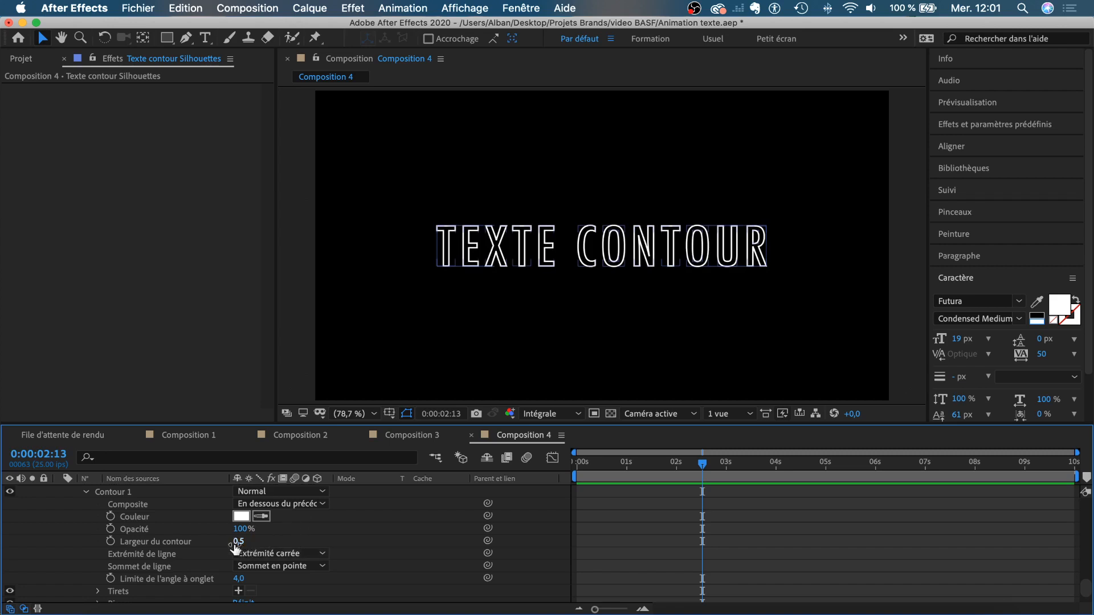
- Set the line ends of Contour 1 to Extrémité arrondie and its line joins to Sommet en arrondi
click(303, 557)
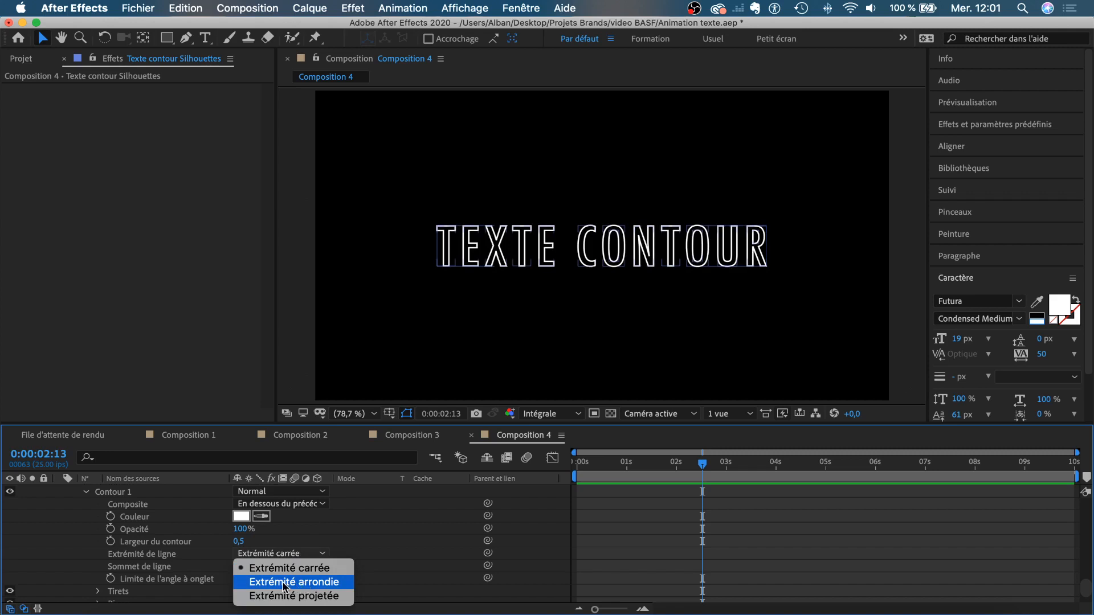
click(285, 582)
click(282, 567)
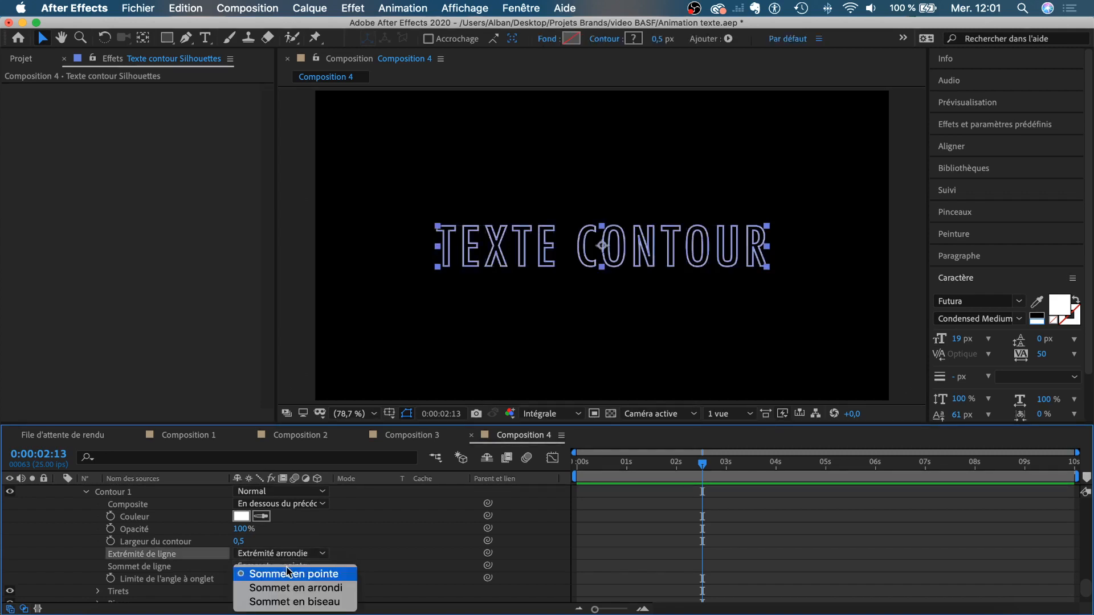
click(285, 588)
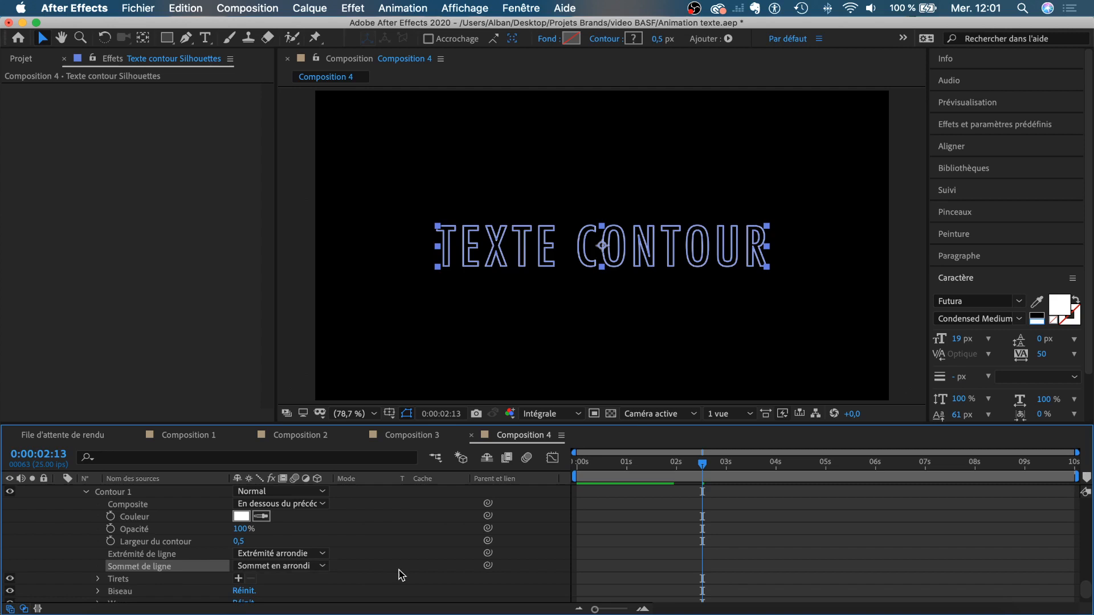
- Change the colour of Contour 1 to a bright green, 00FF89, and deselect the layer
scroll(397, 577, down, 2)
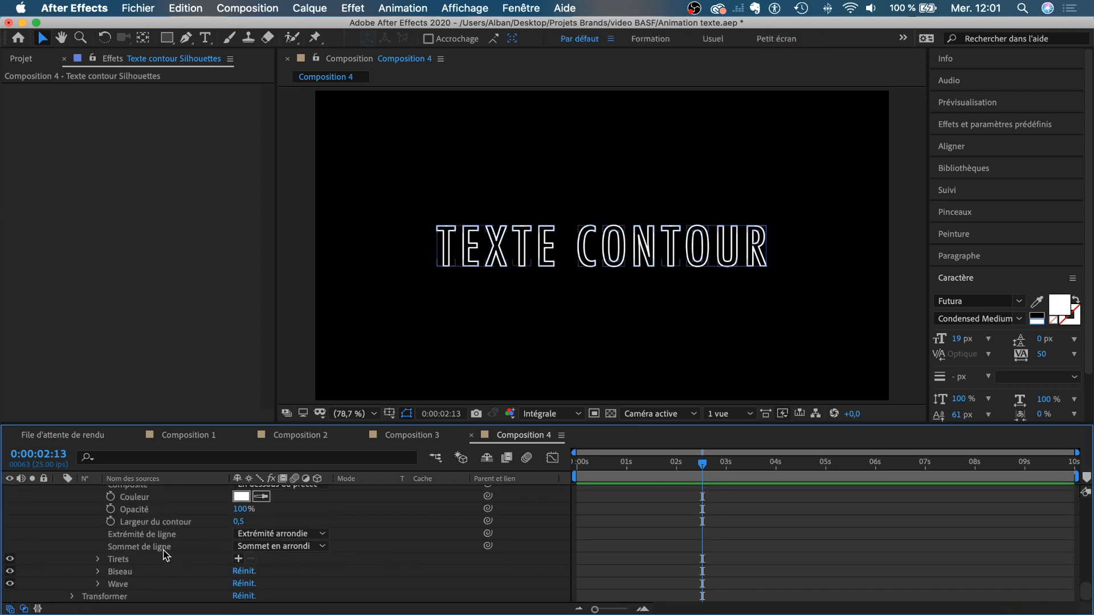
scroll(164, 555, up, 1)
scroll(147, 561, up, 2)
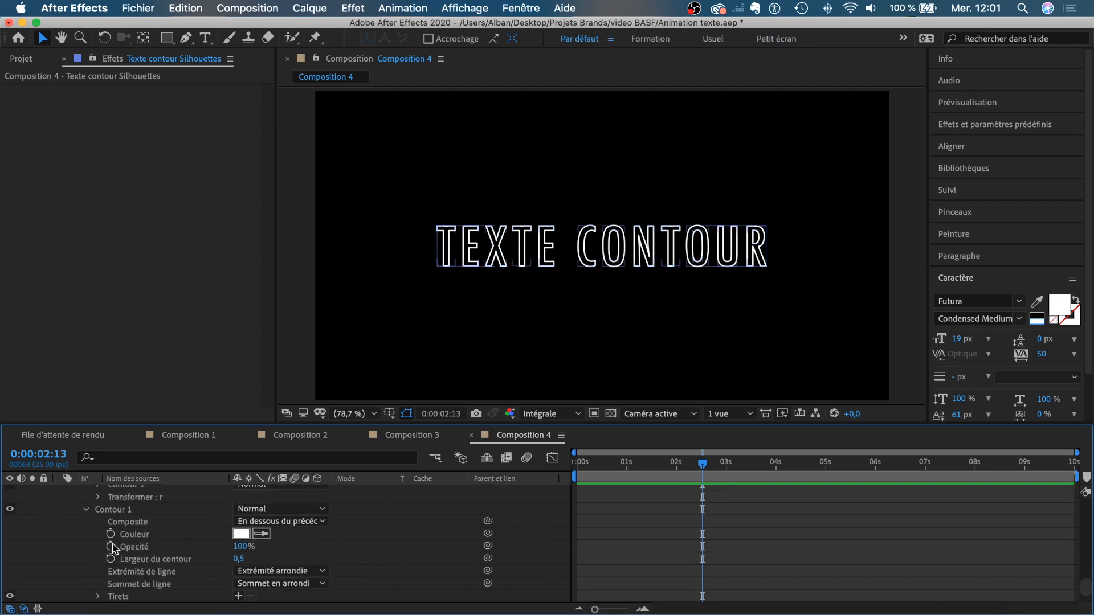
click(241, 533)
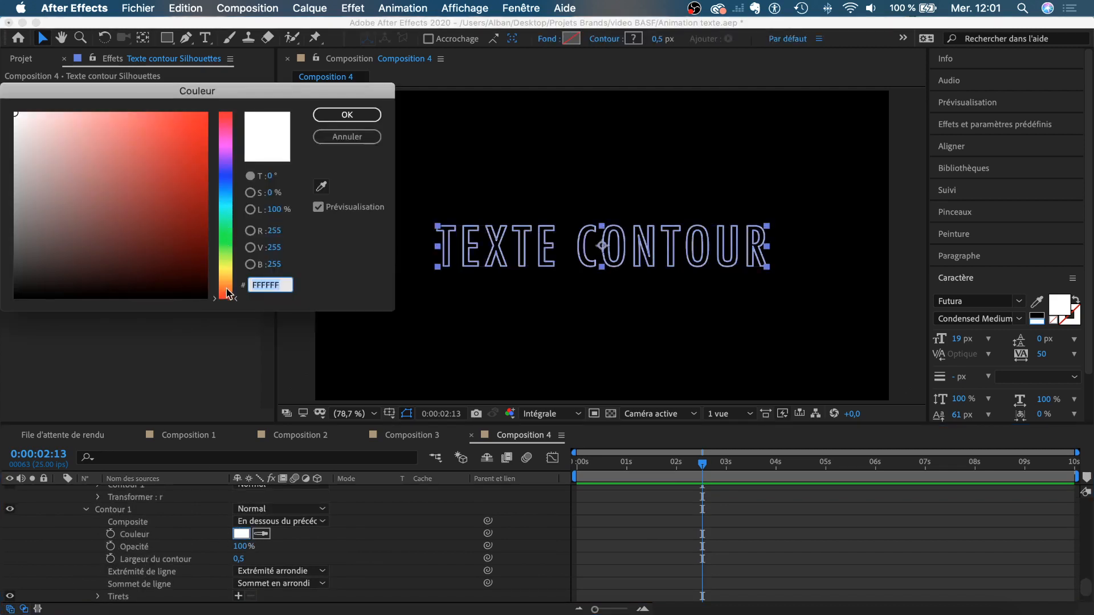
drag(228, 298, 235, 227)
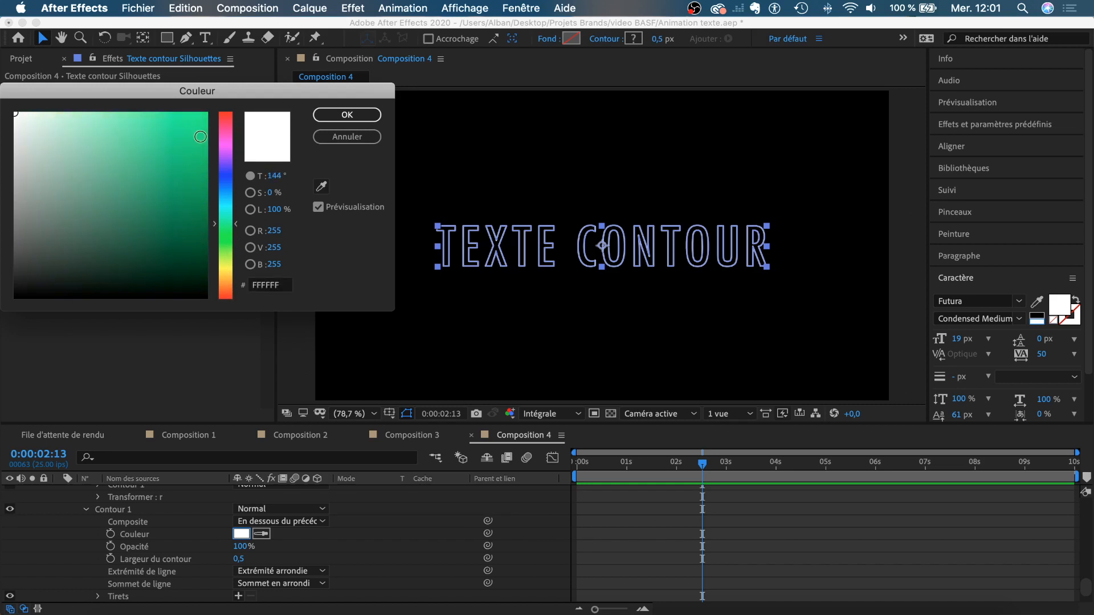
drag(200, 137, 208, 111)
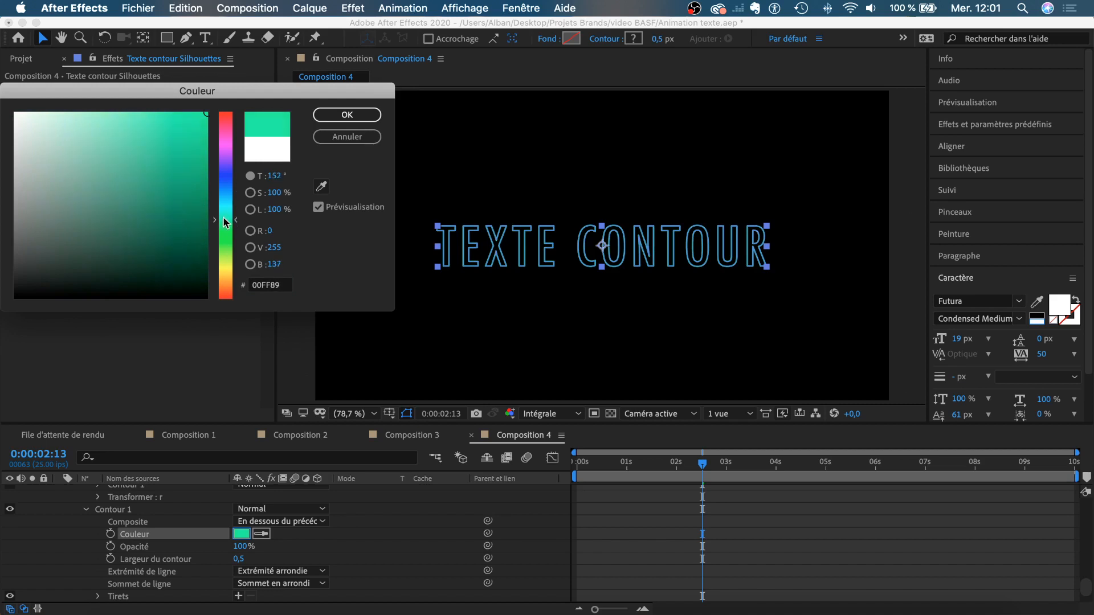
click(332, 117)
click(678, 536)
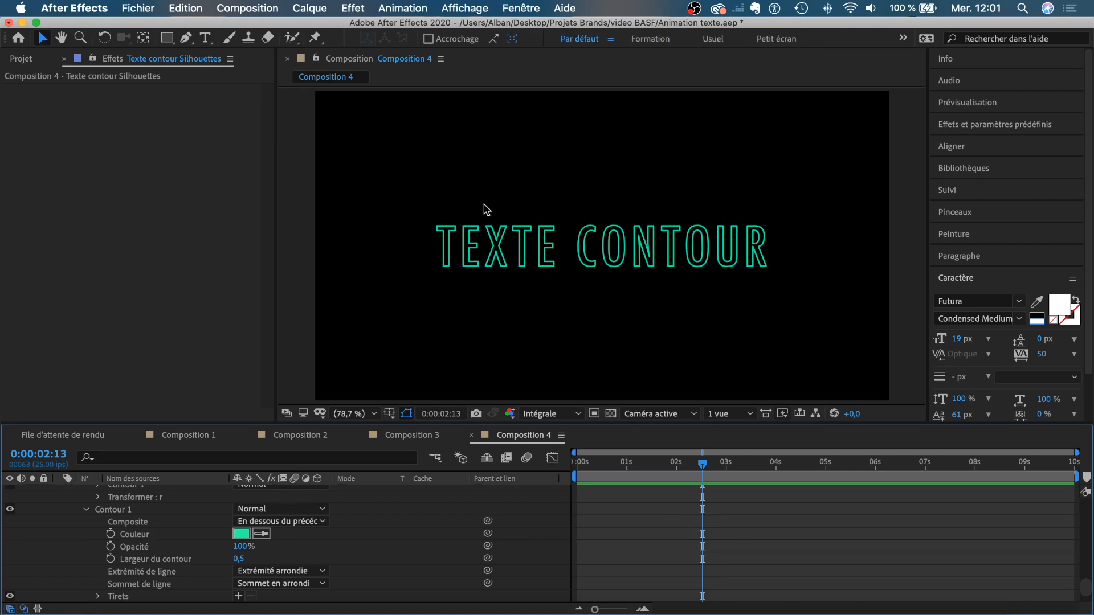
- Add Réduire les tracés to the overall Contenu group of the "Texte contour Silhouettes" layer
scroll(101, 535, up, 10)
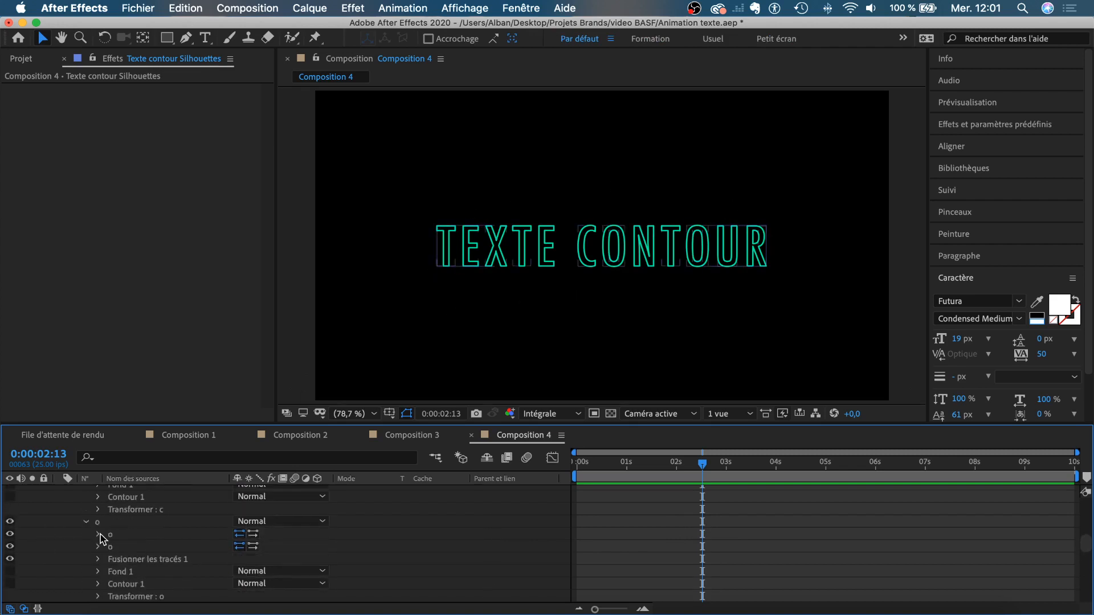
scroll(94, 527, up, 5)
click(60, 493)
click(61, 494)
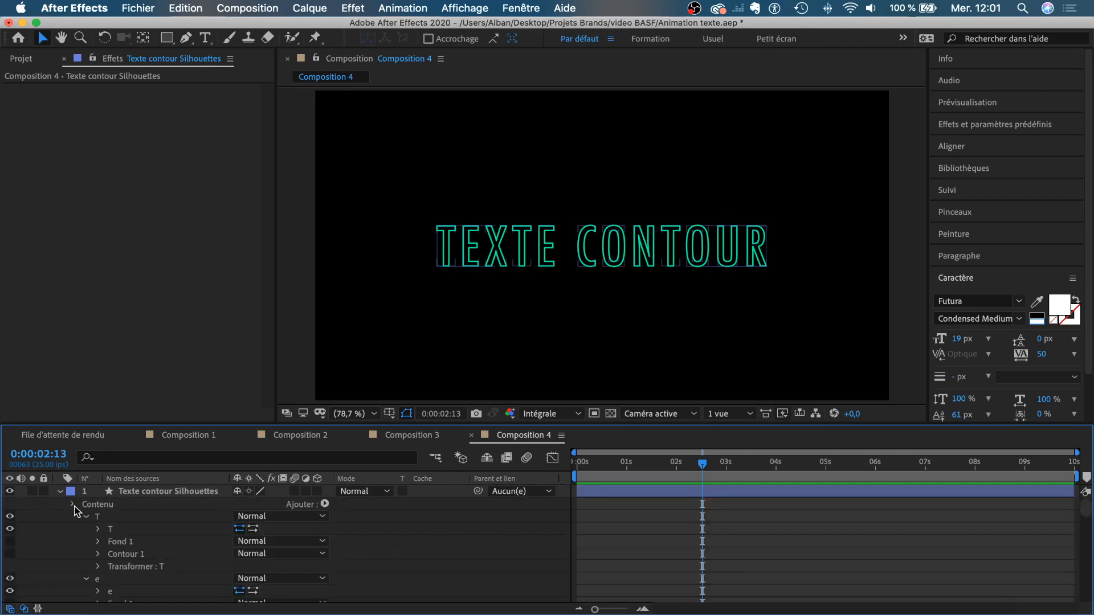
click(72, 505)
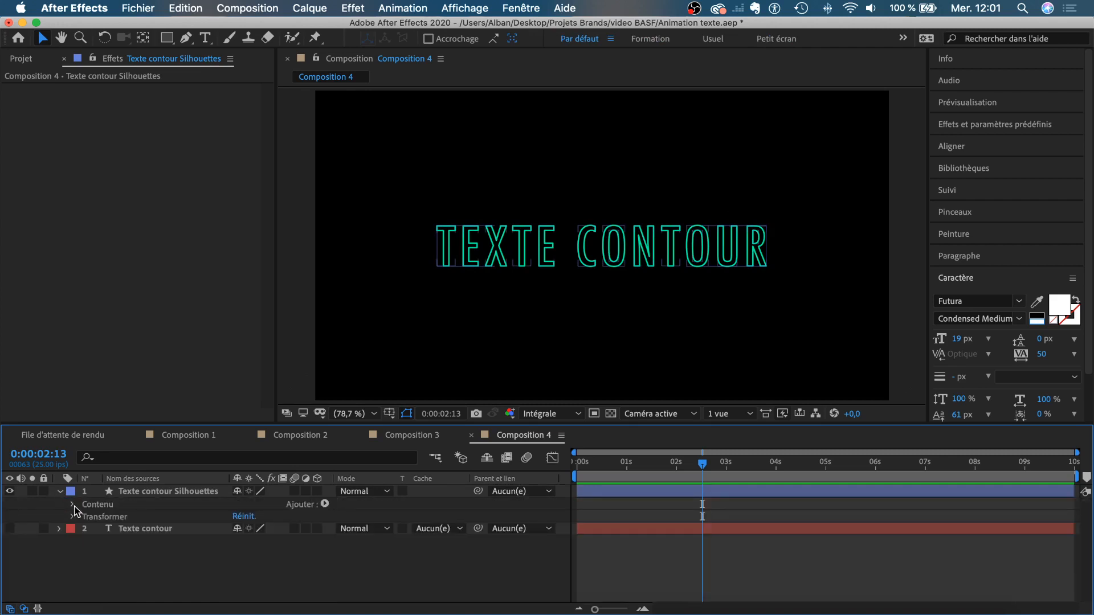
click(129, 505)
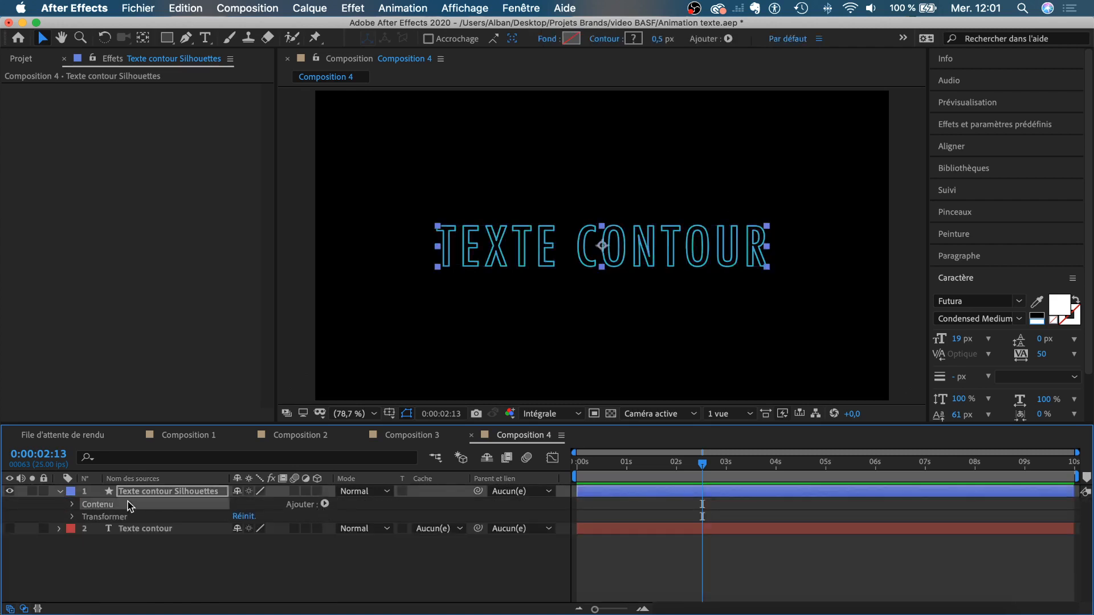
click(326, 505)
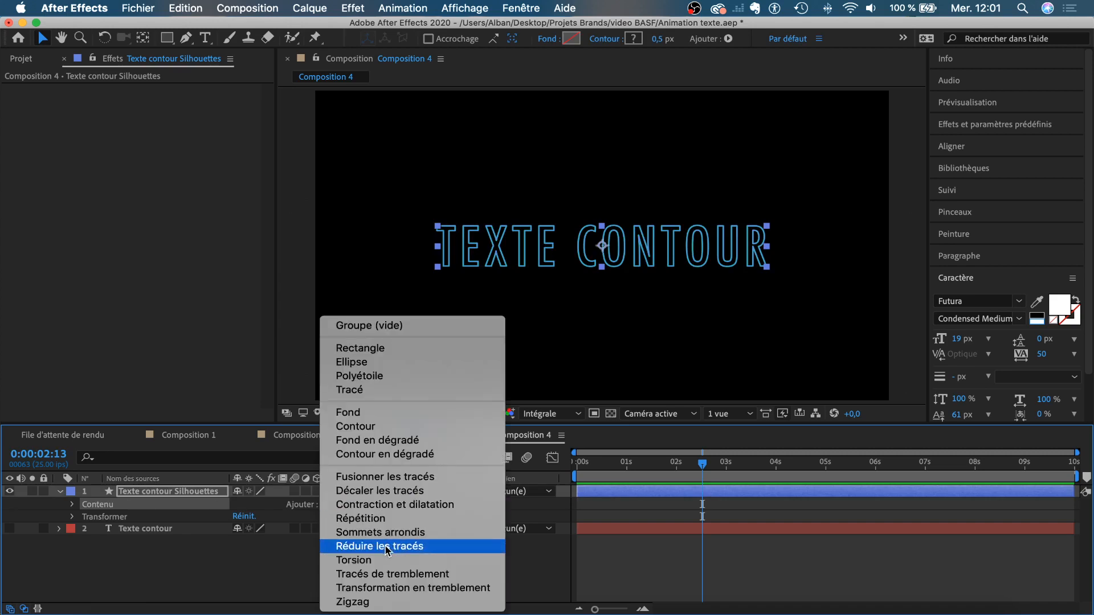
click(386, 547)
- Keyframe the Fin property of Réduire les tracés 1 from 0% at 0:00:00:13 to 100% at about 0:00:02:00
scroll(73, 533, down, 4)
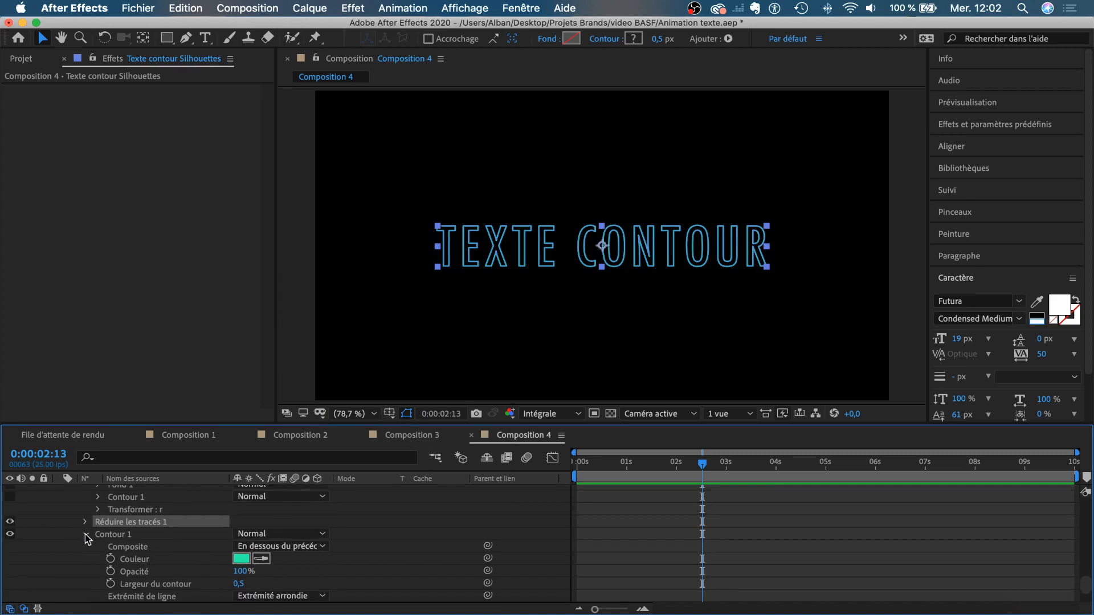
click(86, 536)
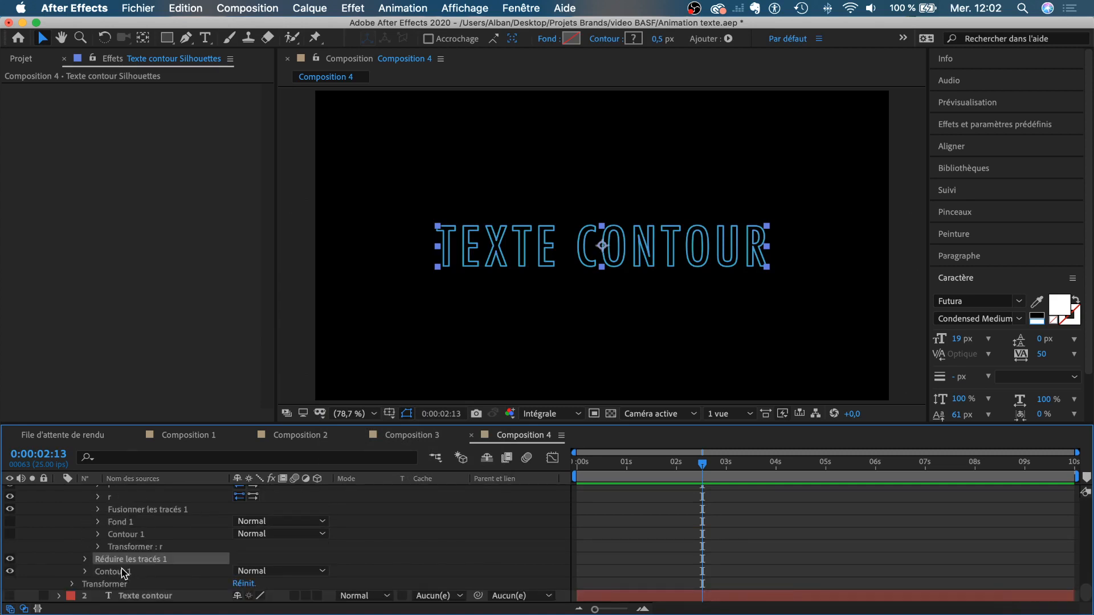
click(86, 560)
scroll(90, 563, down, 3)
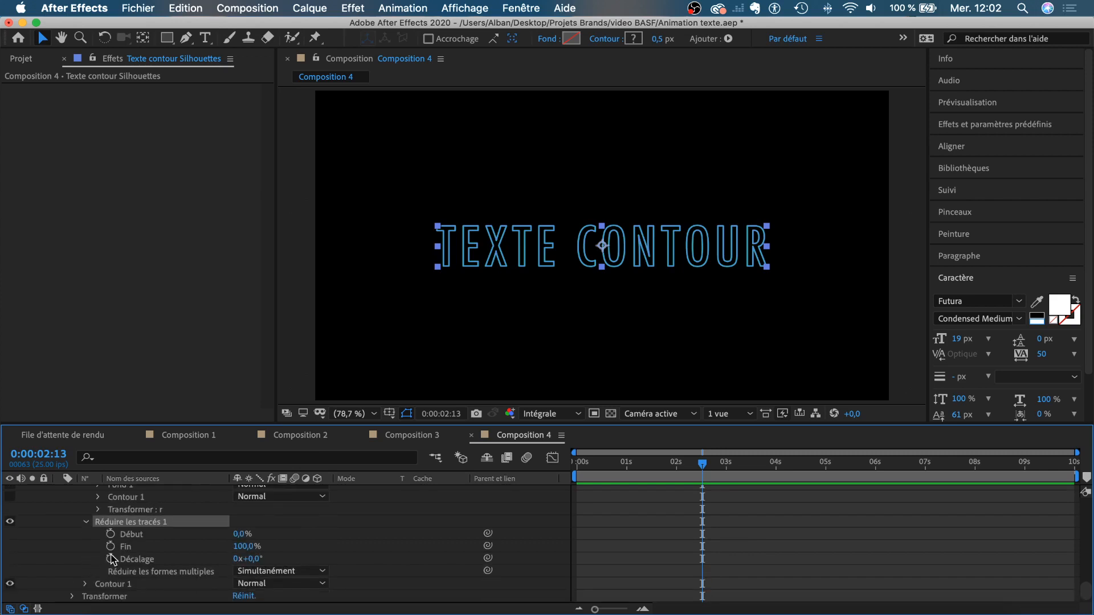
drag(607, 465, 603, 464)
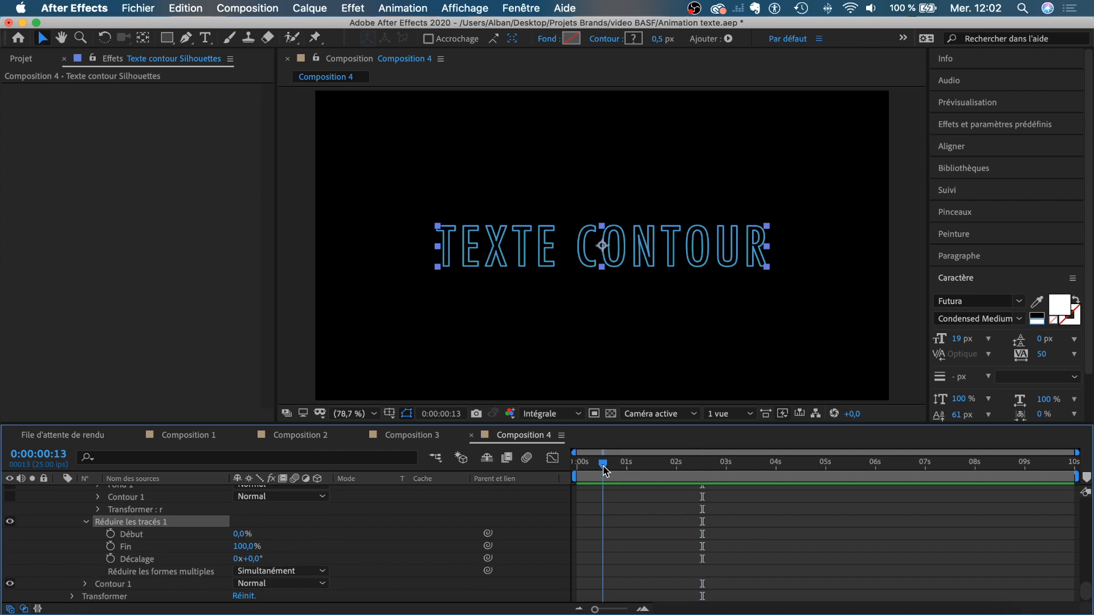
click(110, 546)
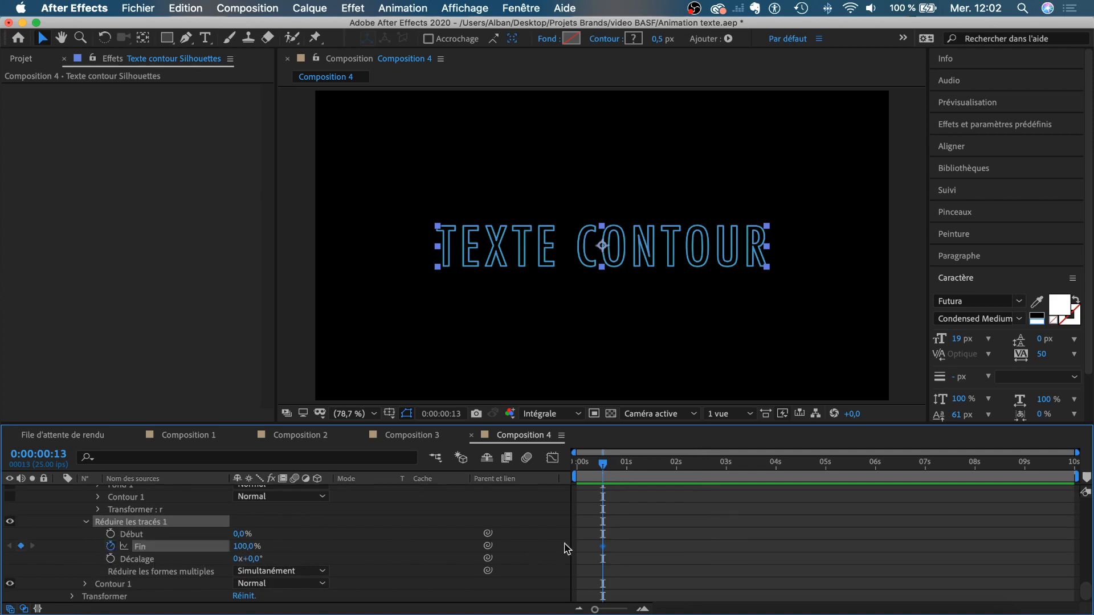
drag(604, 546, 676, 548)
drag(243, 549, 155, 547)
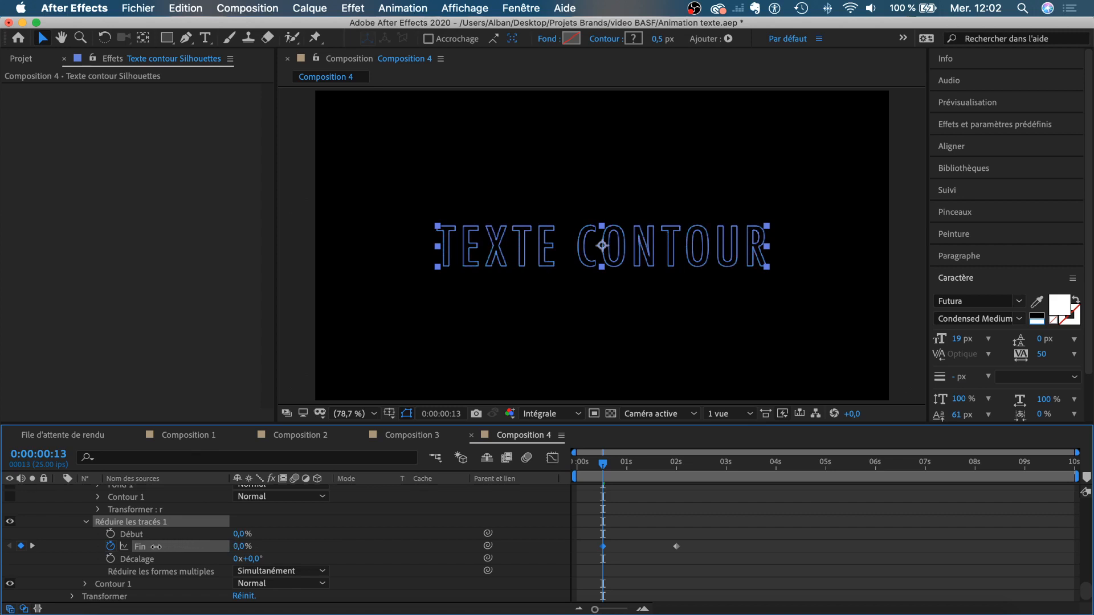
- Preview the outline animation and move the last Fin keyframe to about 0:00:02:08
click(645, 548)
click(586, 461)
key(space)
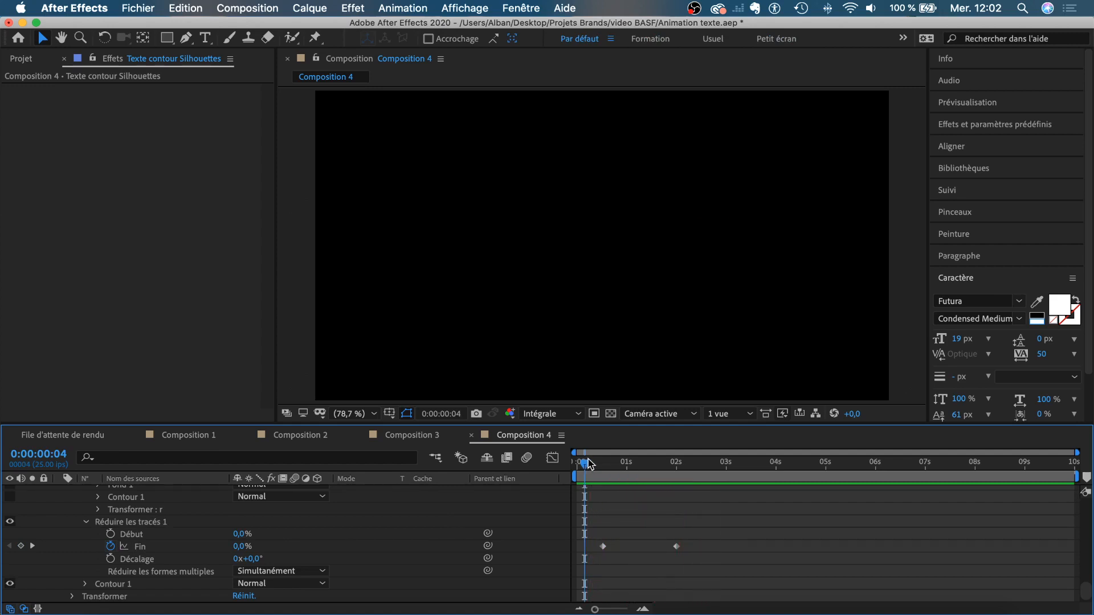
drag(677, 547, 693, 548)
key(equal)
key(equal)
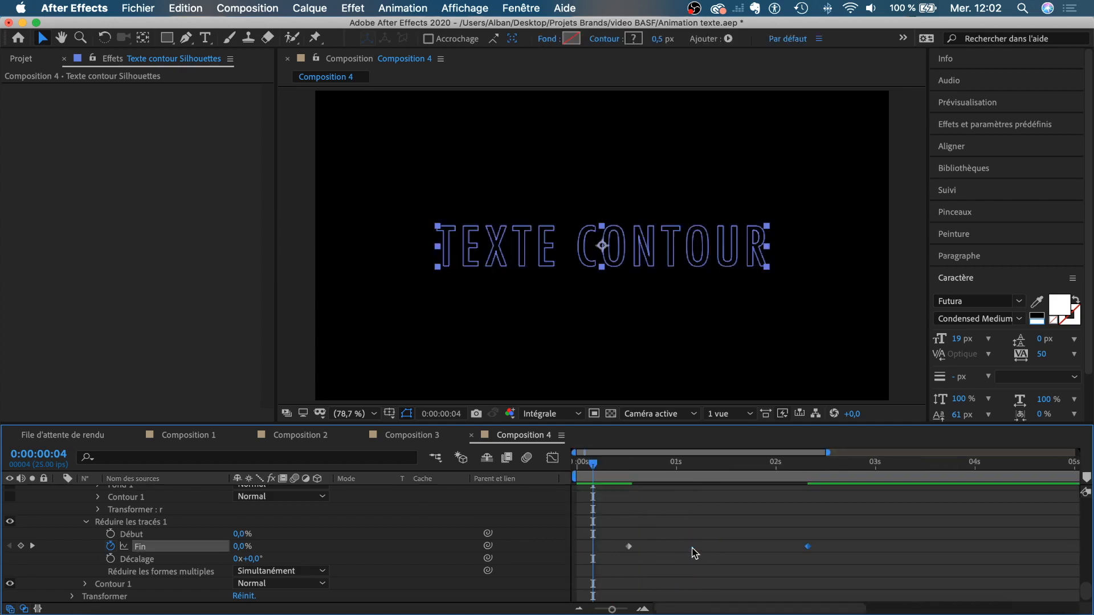
- Apply Easy Ease to both Fin keyframes in the graph editor
drag(834, 542, 617, 557)
click(552, 458)
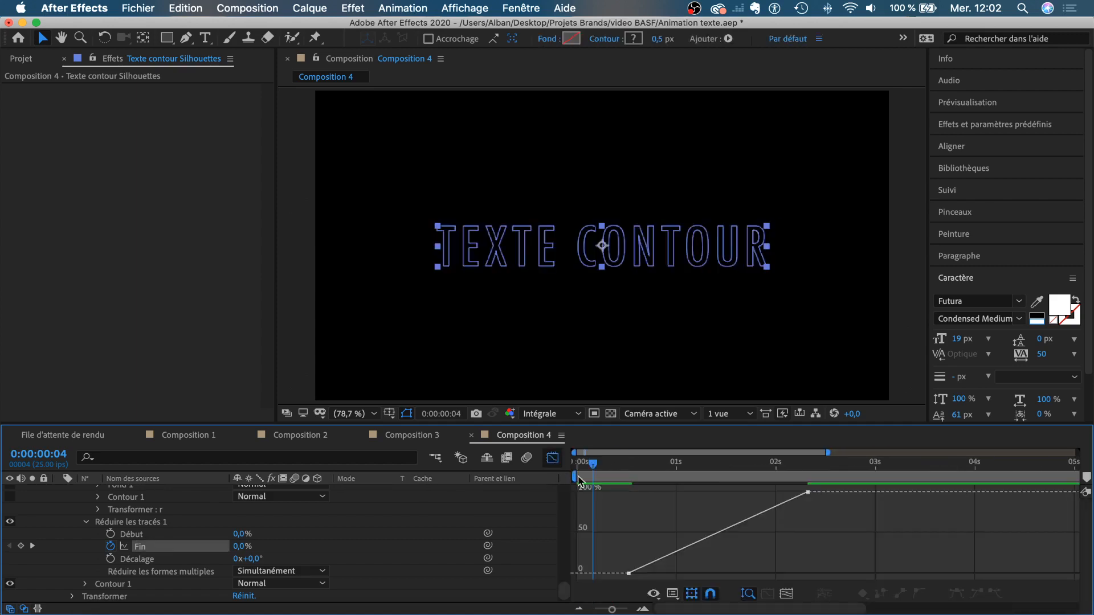
drag(819, 493, 620, 581)
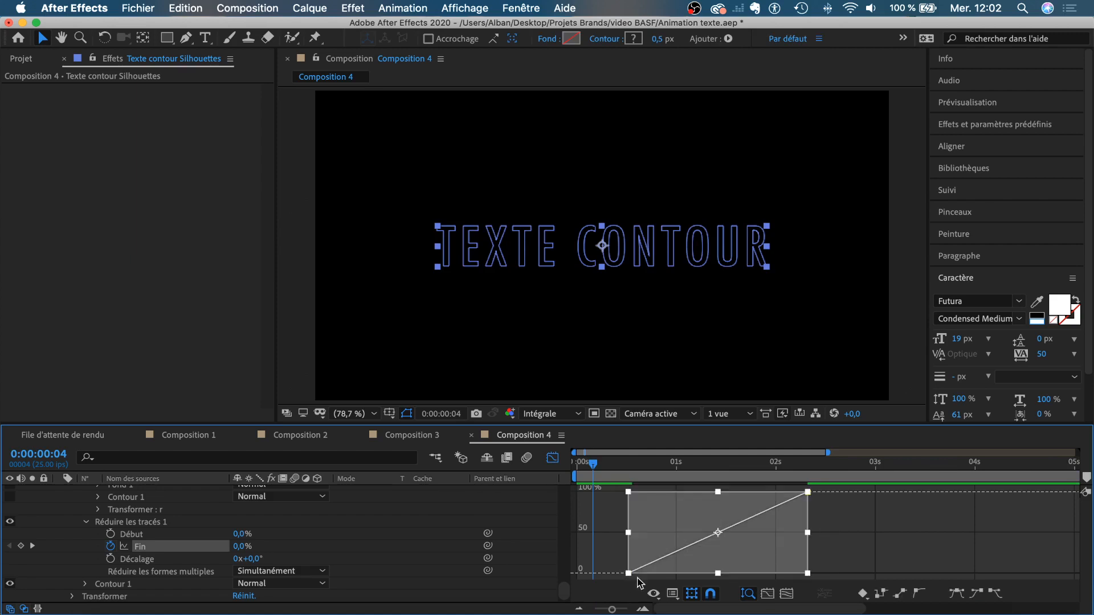
click(957, 594)
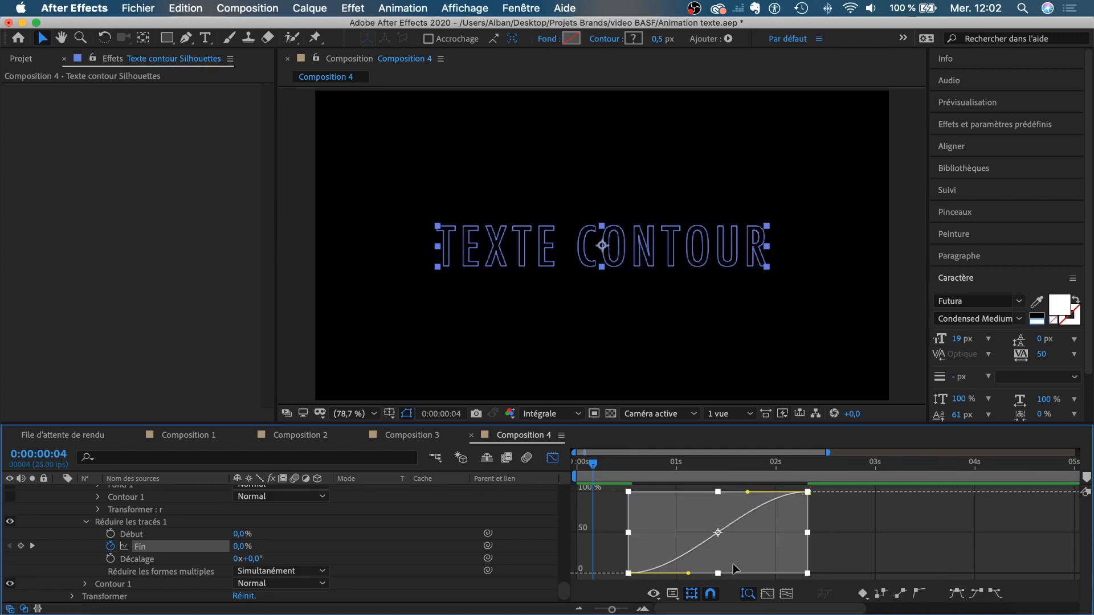
- Raise the outgoing handle of the first Fin keyframe for a faster start, fine-tuning the curve with previews
drag(688, 572, 698, 520)
click(582, 464)
key(space)
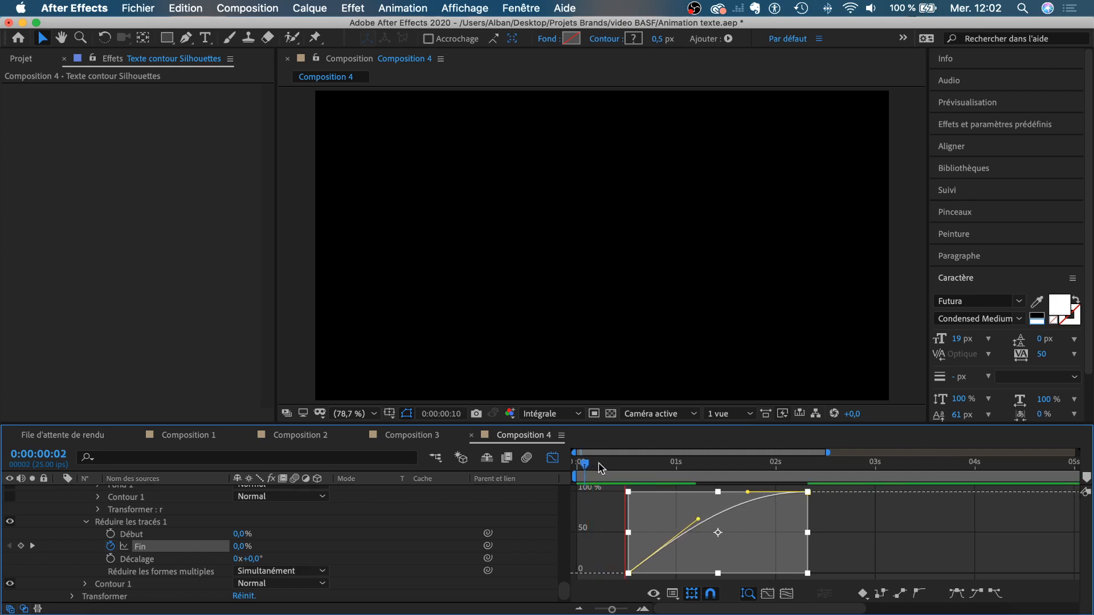
click(600, 465)
drag(697, 518, 688, 529)
key(space)
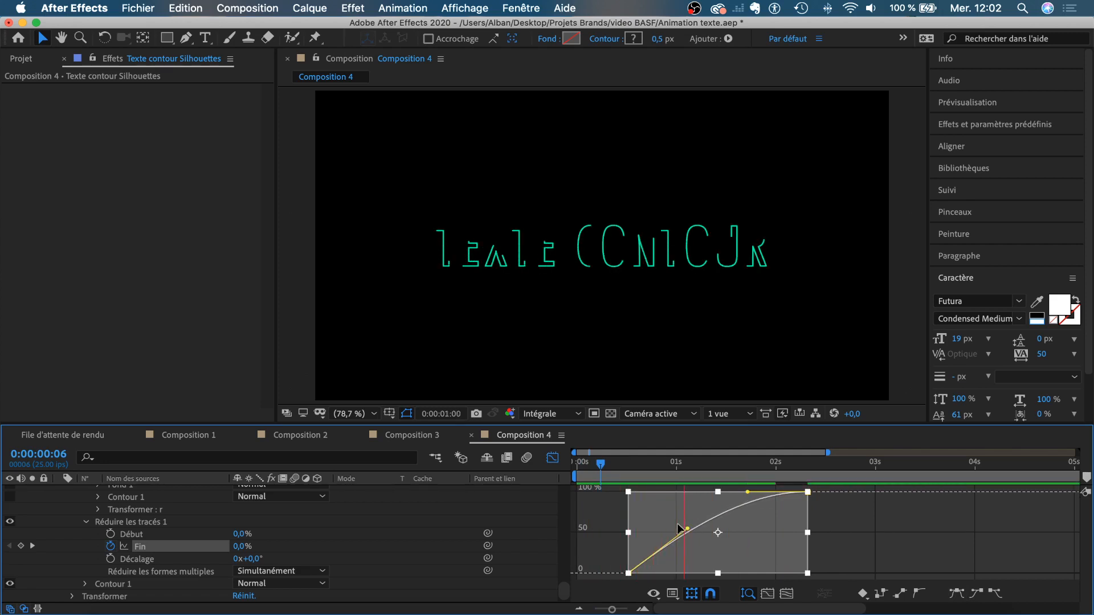
click(601, 466)
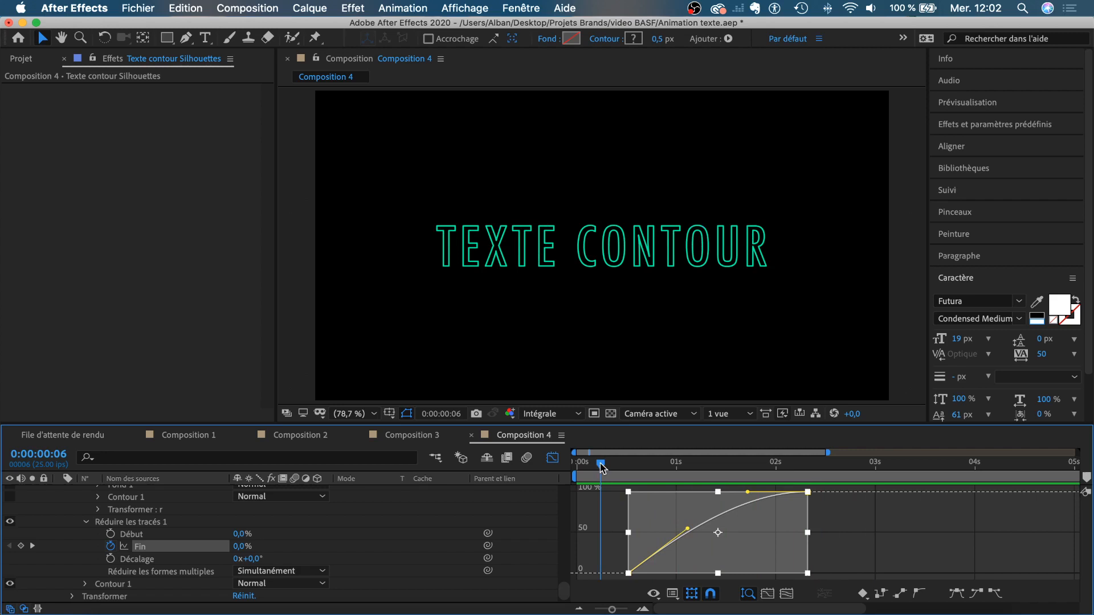
- Return to the keyframe view and preview the eased outline animation through 0:00:02:15
key(shift+F3)
drag(601, 466, 584, 467)
key(space)
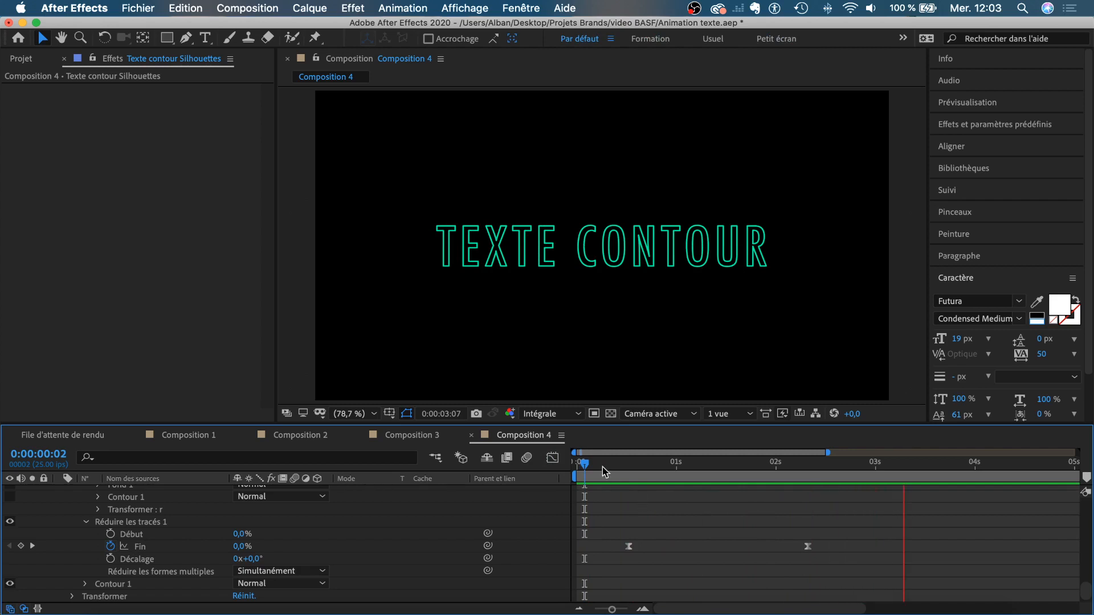
key(space)
drag(602, 466, 836, 468)
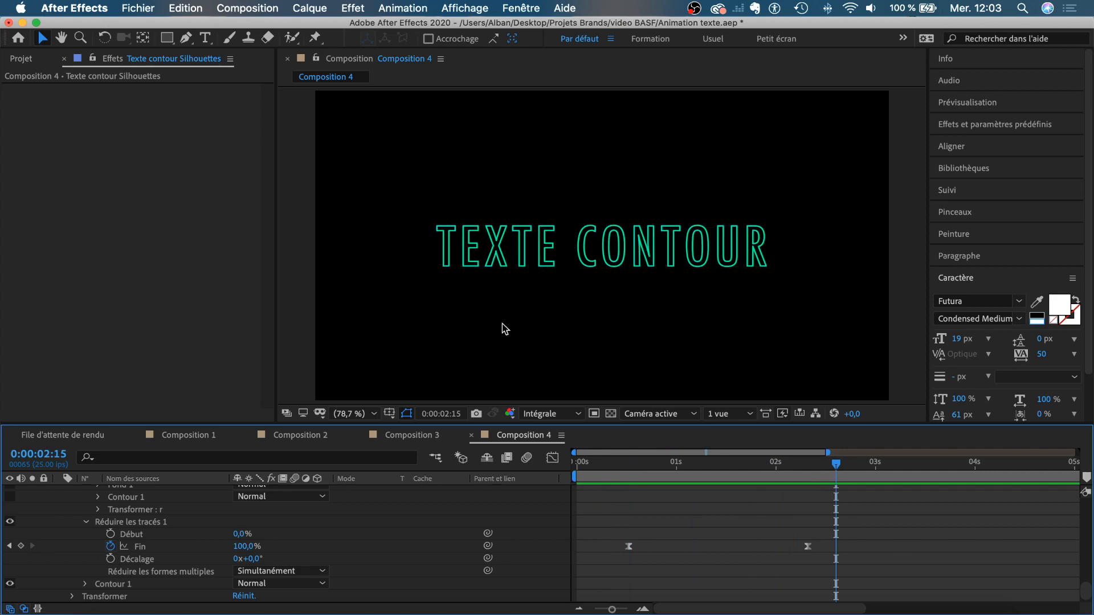
- Collapse the "Texte contour Silhouettes" layer and make the original "Texte contour" text layer visible
scroll(109, 542, up, 15)
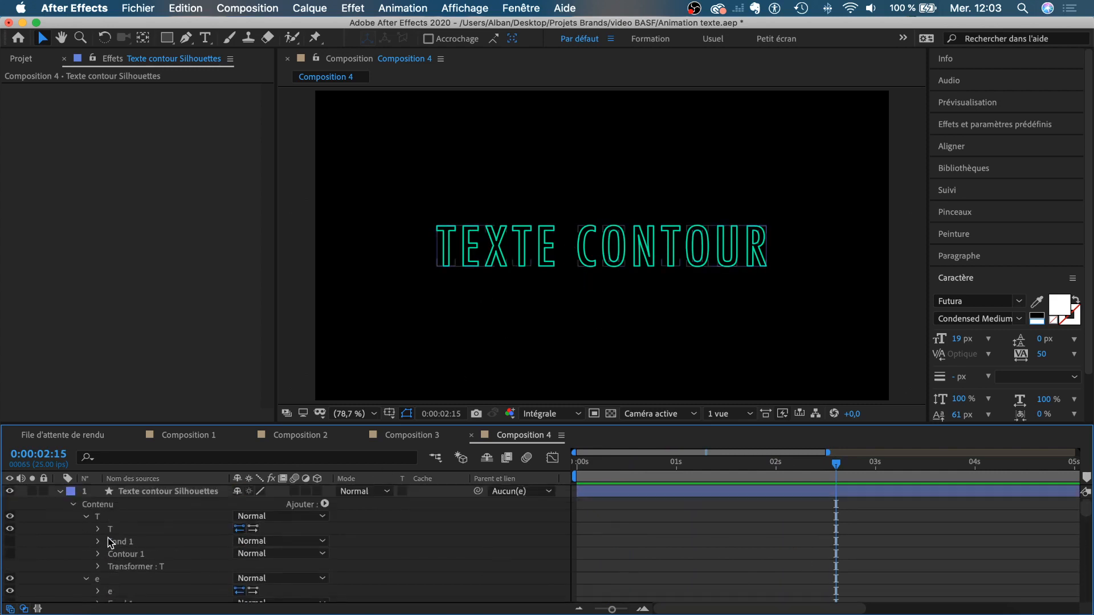
click(60, 491)
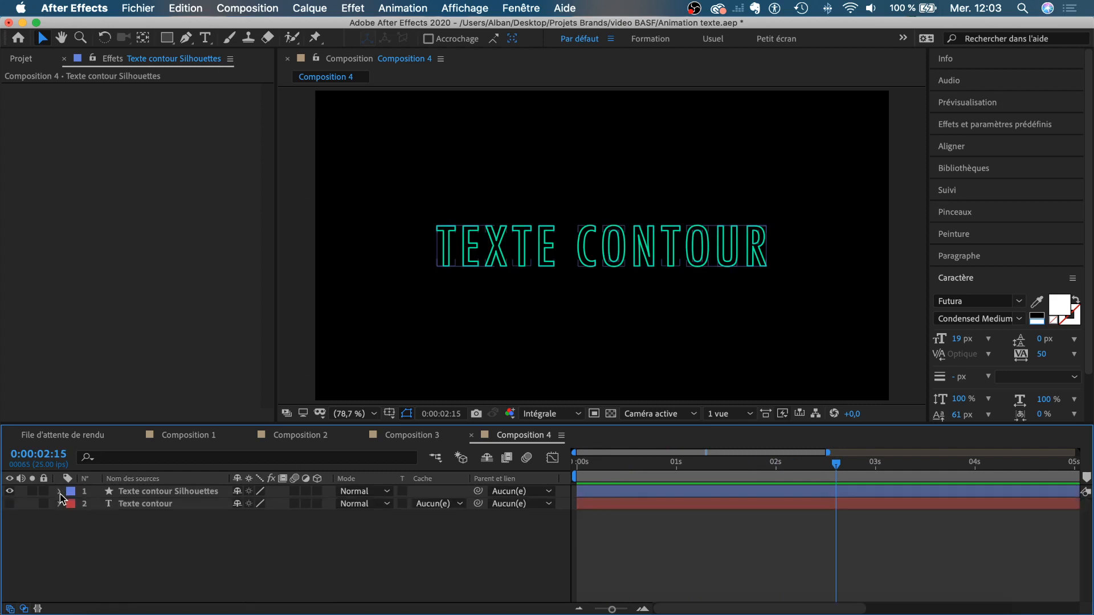
click(137, 504)
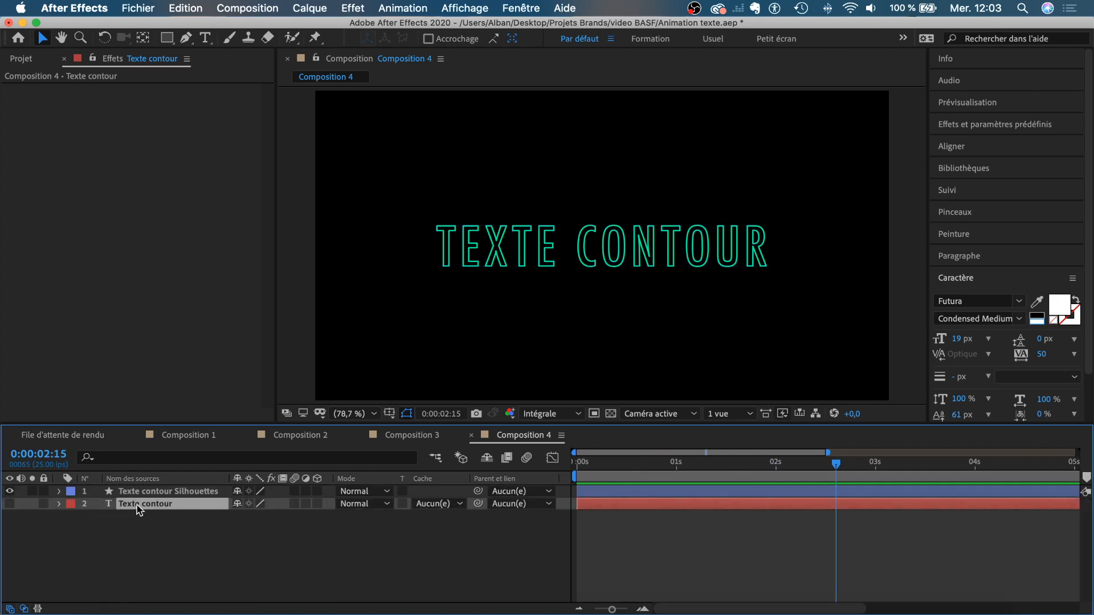
click(9, 504)
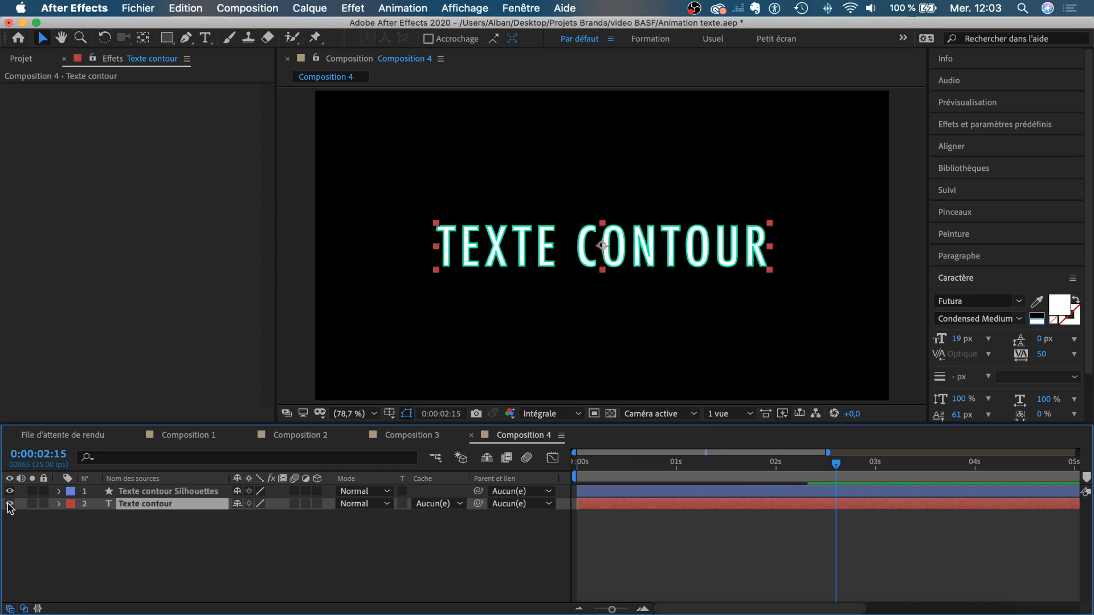
- Copy the hex colour code of Contour 1 from the "Texte contour Silhouettes" layer and collapse the layer
click(155, 494)
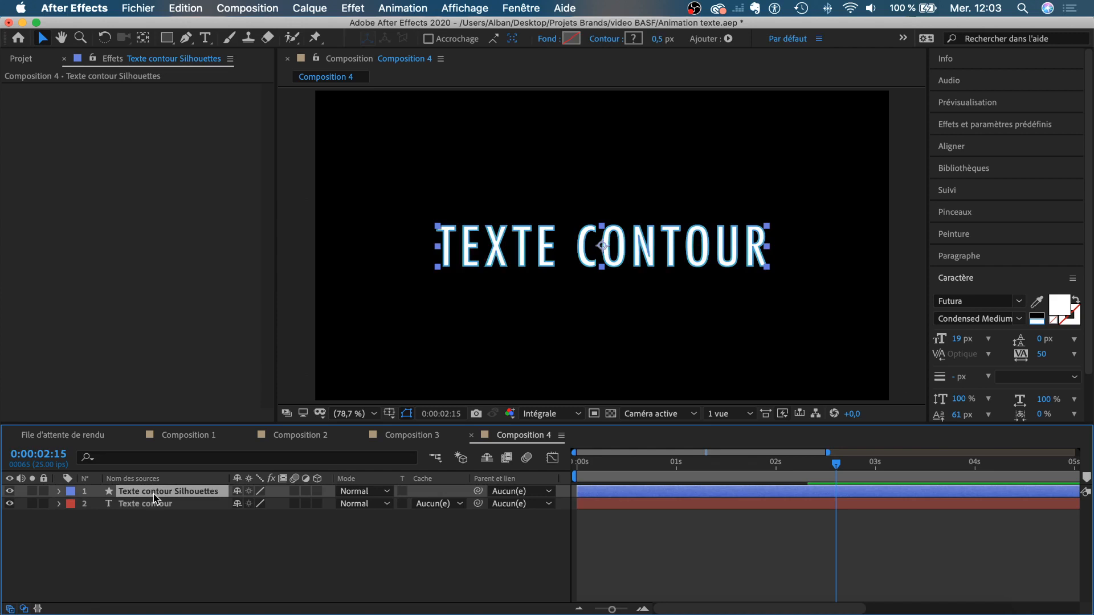
click(59, 491)
scroll(132, 534, down, 20)
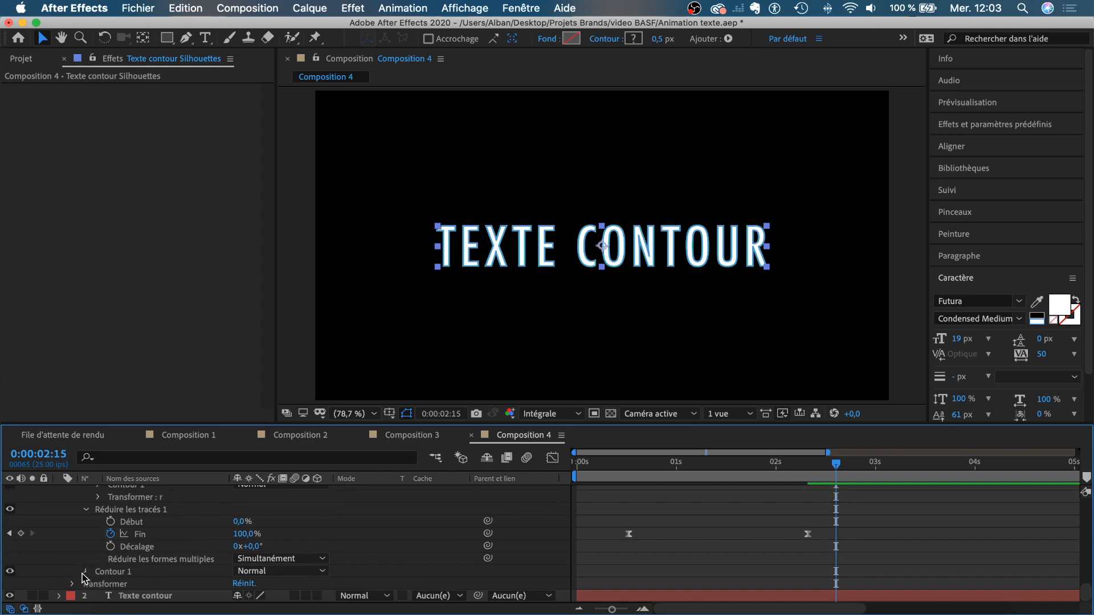
click(85, 572)
click(242, 517)
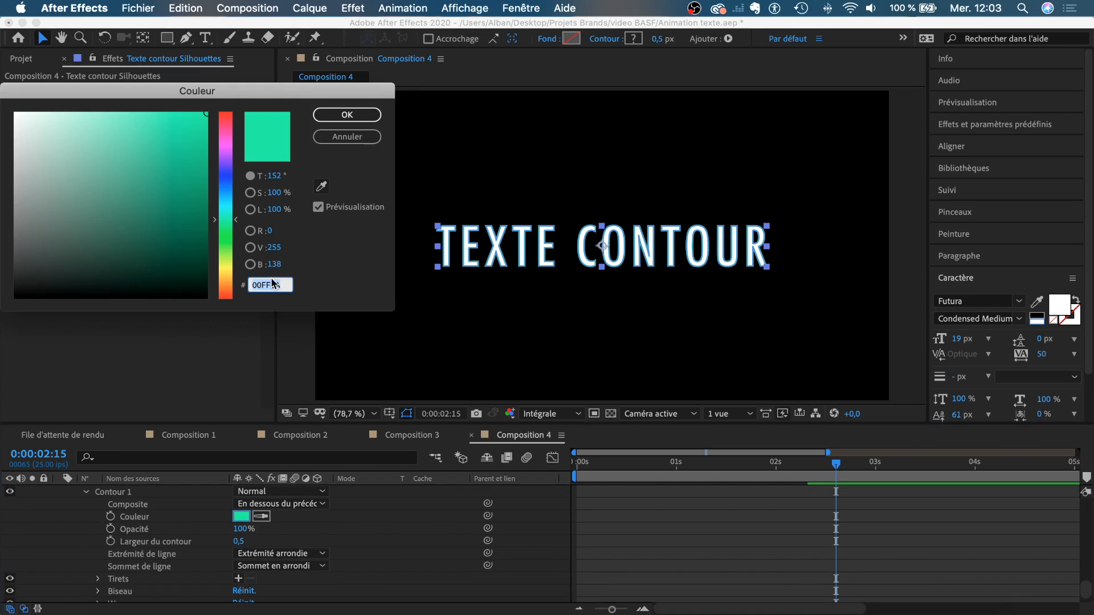
click(347, 114)
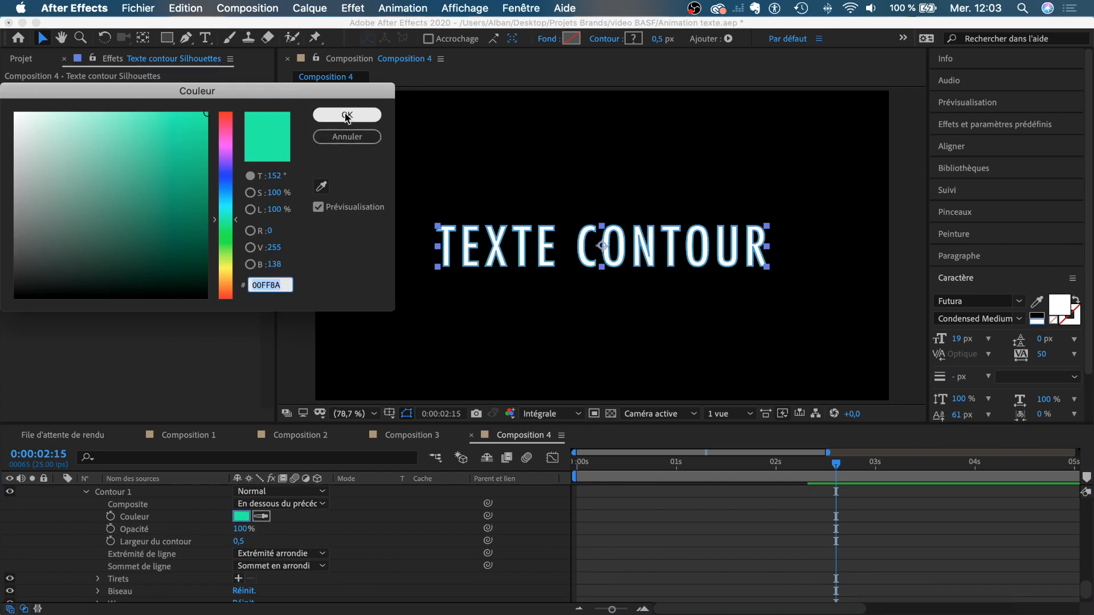
scroll(63, 527, down, 5)
scroll(63, 527, up, 5)
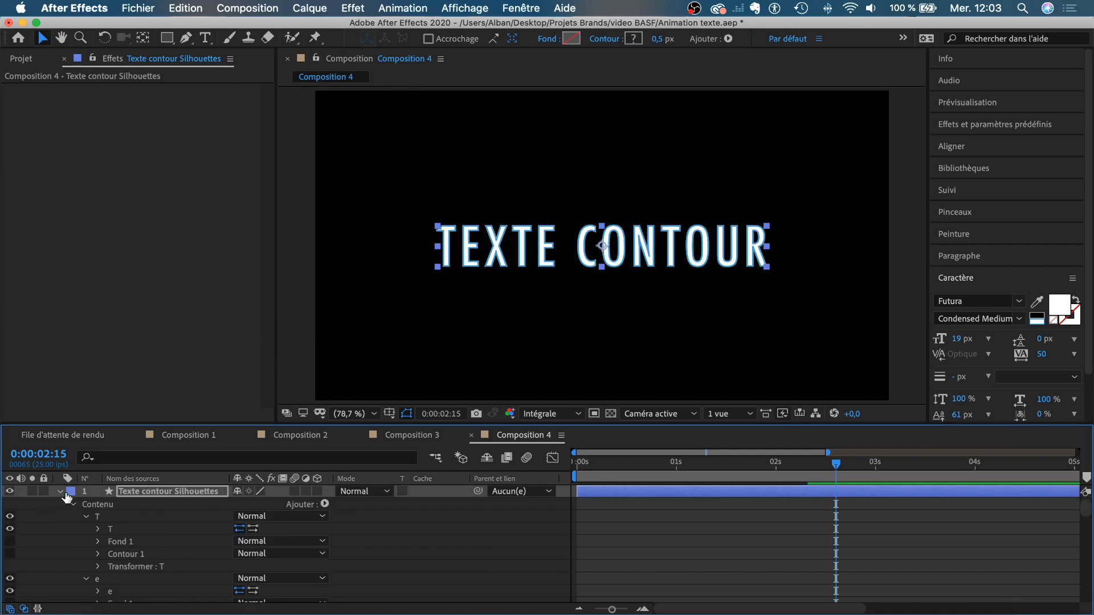
click(59, 491)
- Set the fill colour of the "Texte contour" text layer to 00FF8A and deselect it
click(139, 507)
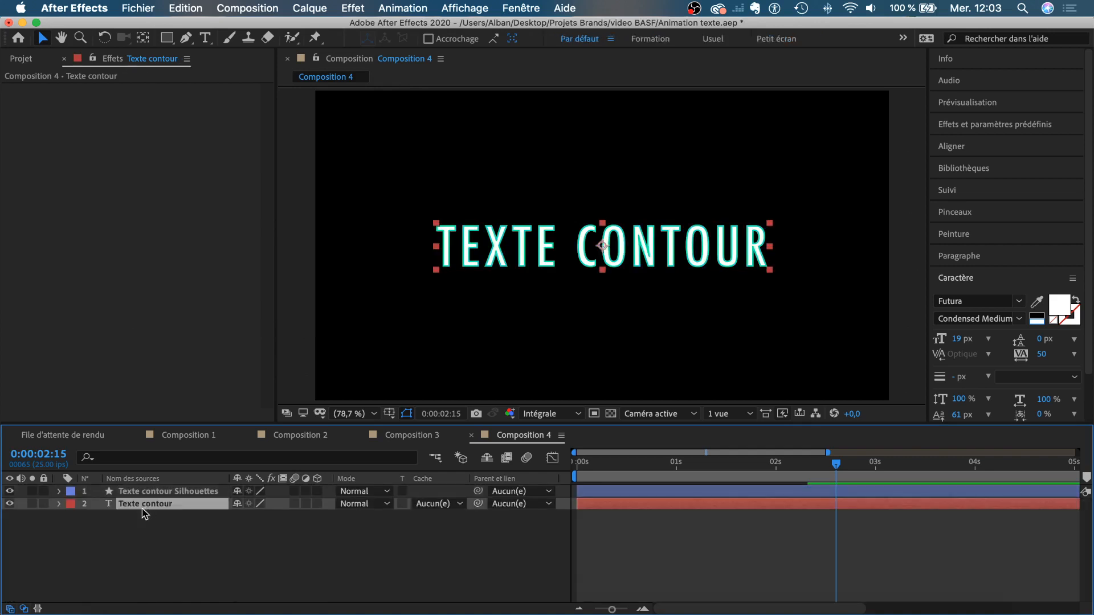
click(1060, 312)
key(super+v)
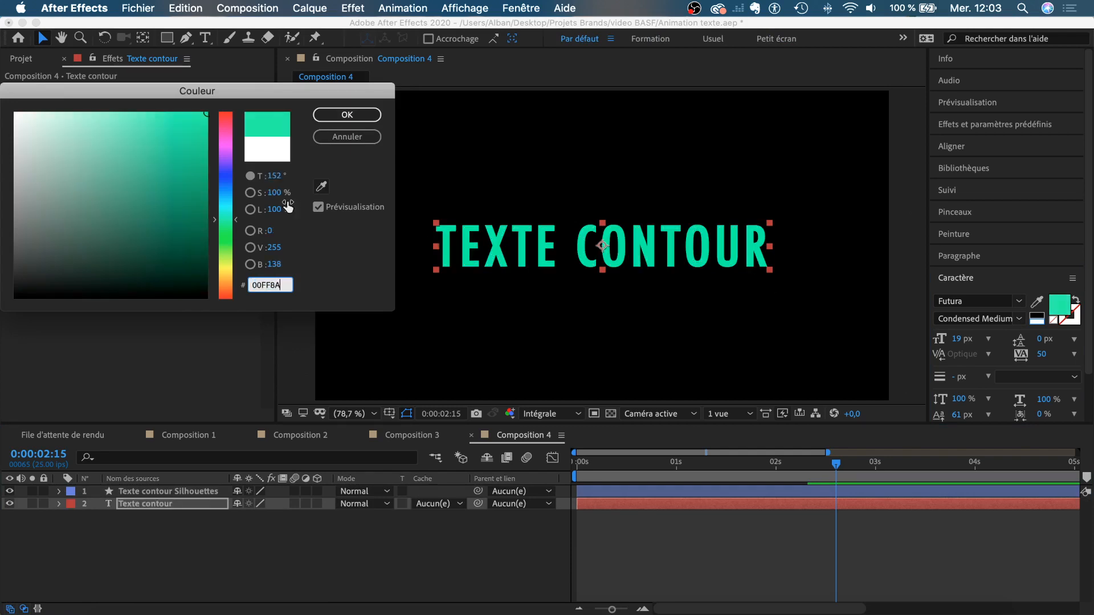
click(331, 118)
click(414, 545)
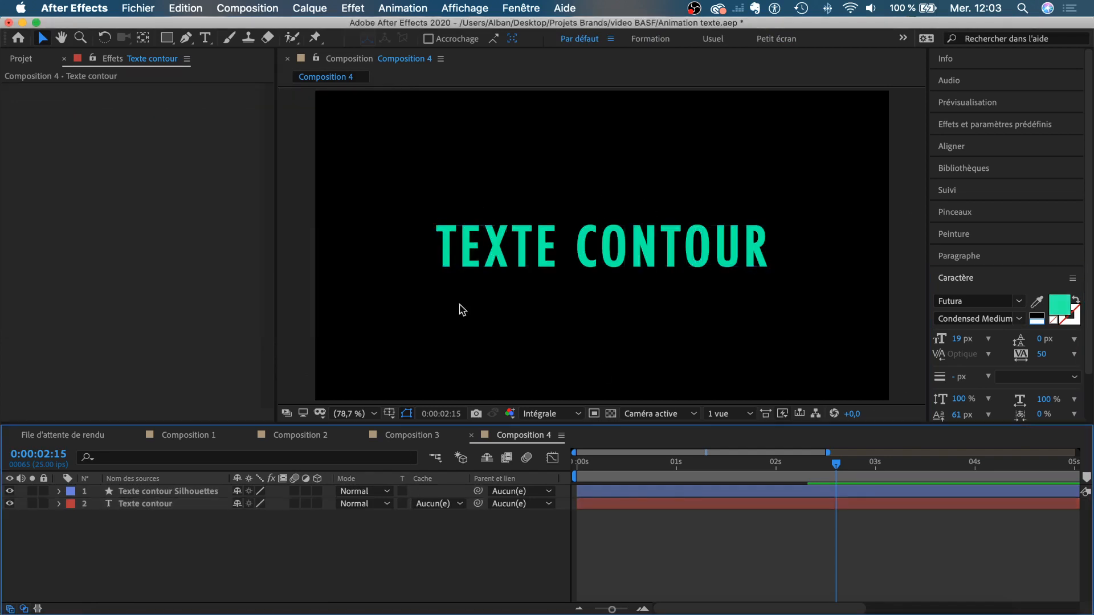
- Reveal the keyframed properties of "Texte contour Silhouettes" and place the playhead on the first Fin keyframe at 0:00:00:13
click(134, 507)
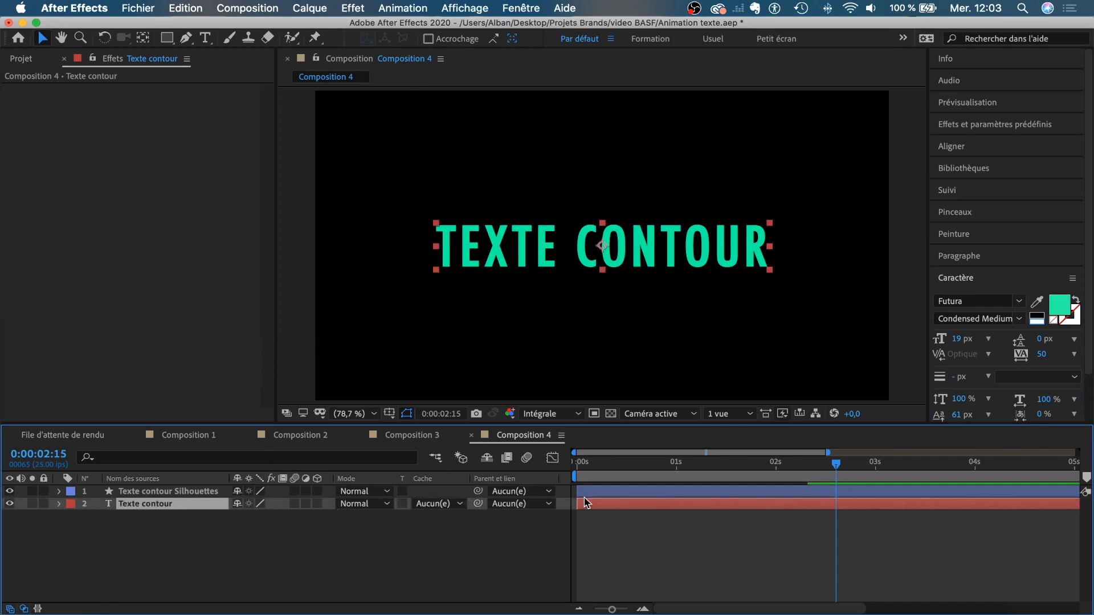
click(642, 493)
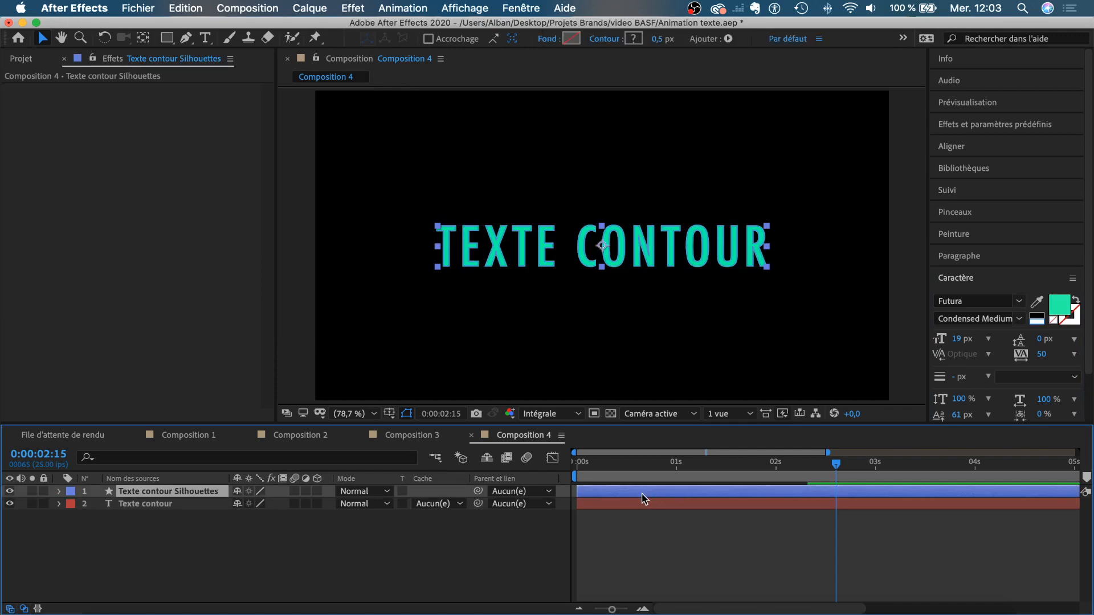
key(u)
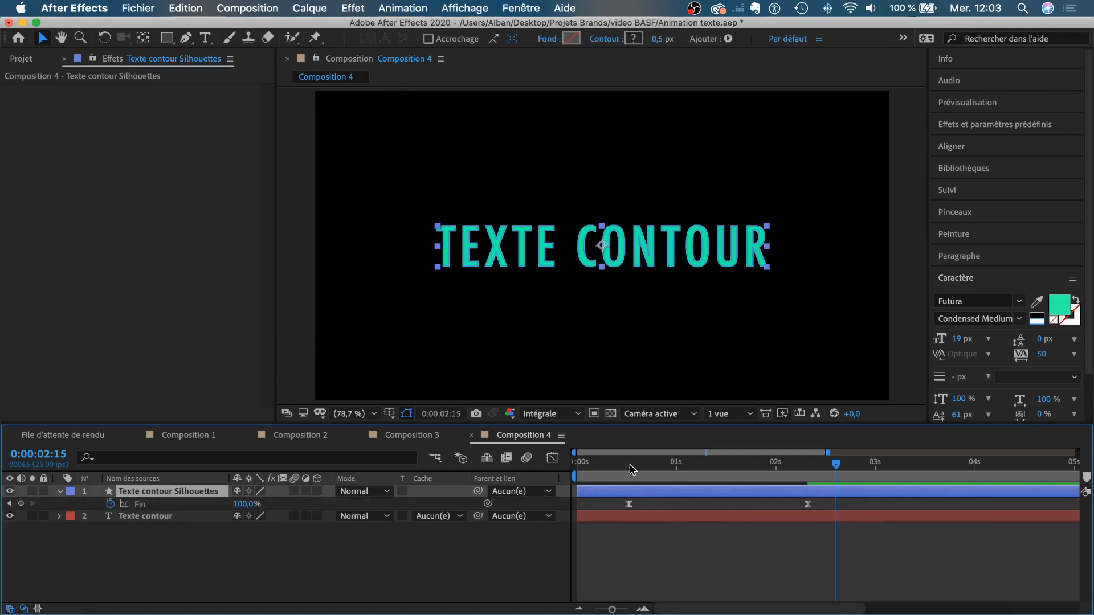
click(630, 465)
- Apply the Fondu lent text animation preset to the "Texte contour" layer and deselect it
click(653, 516)
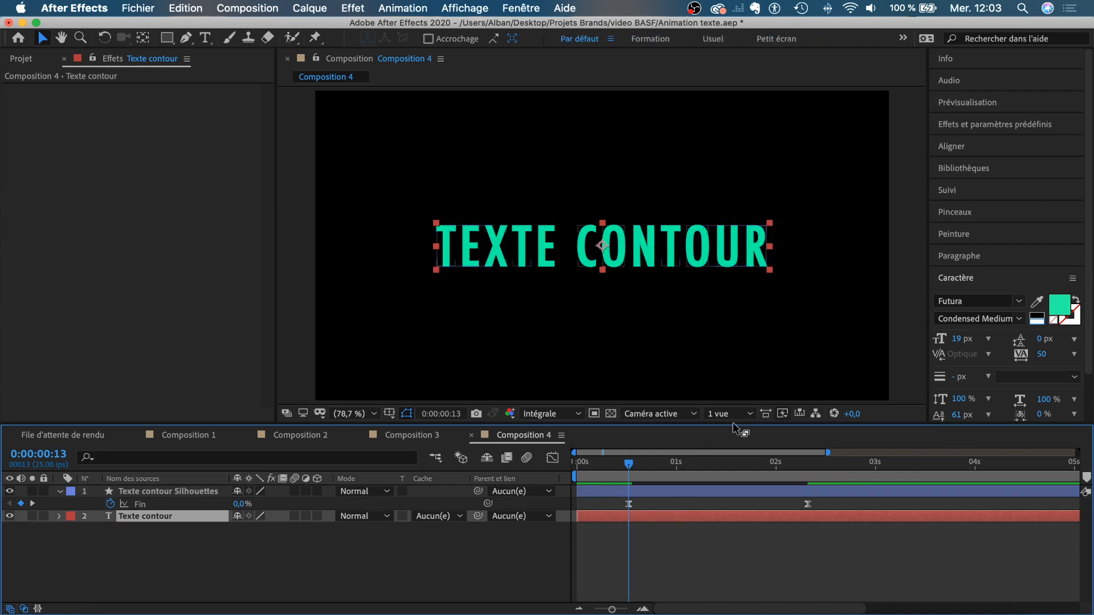
click(980, 124)
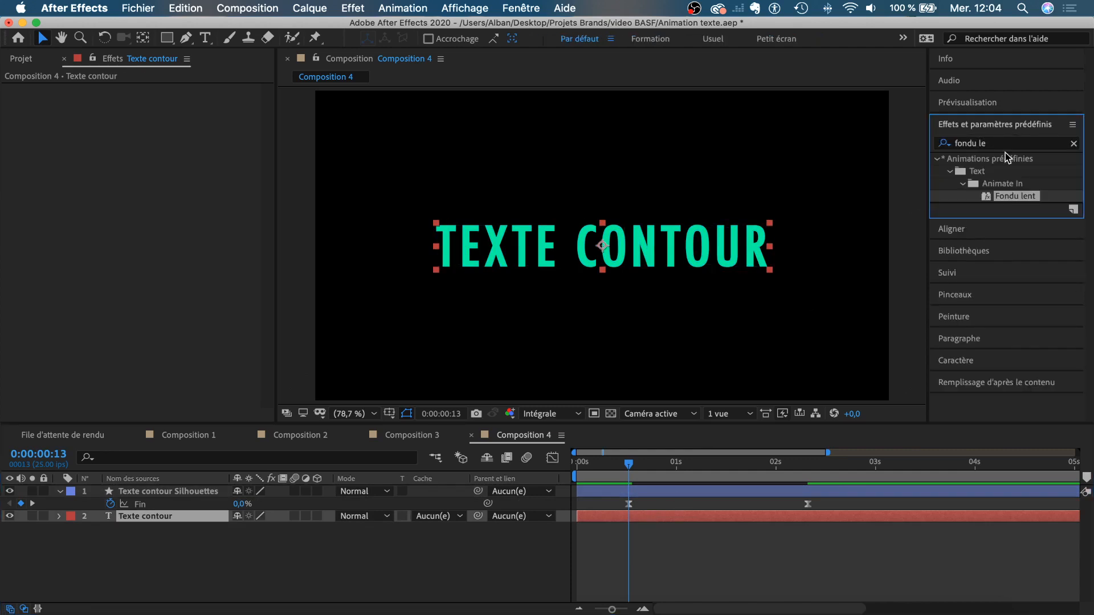
drag(1011, 194, 587, 278)
double_click(1016, 200)
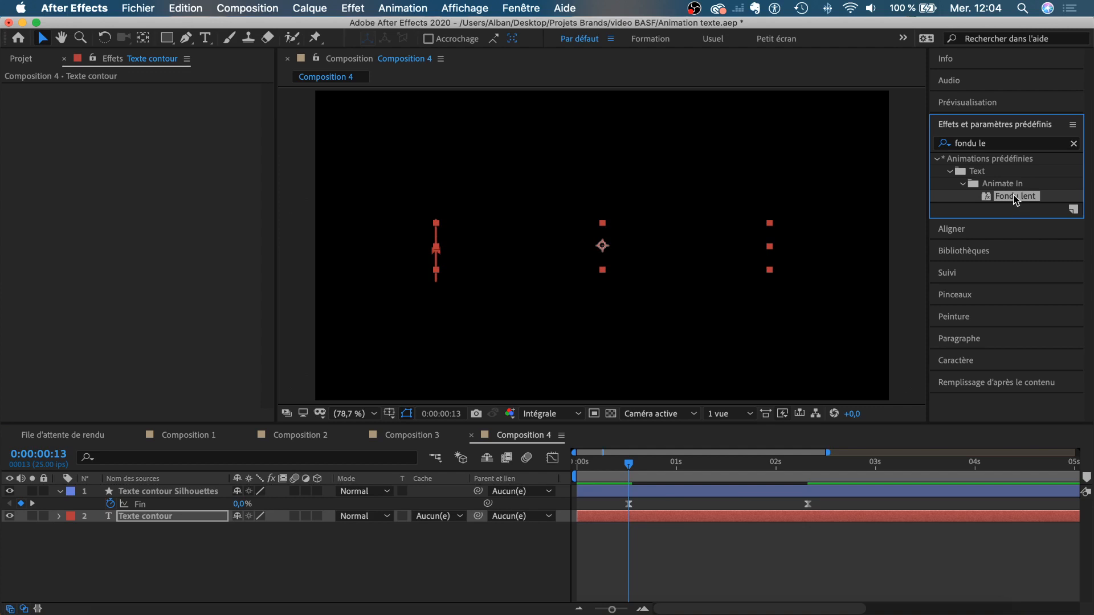
click(721, 591)
- Preview the outline and fill animations together, scrubbing to 0:00:01:12 to compare their timing
drag(601, 463, 596, 462)
key(space)
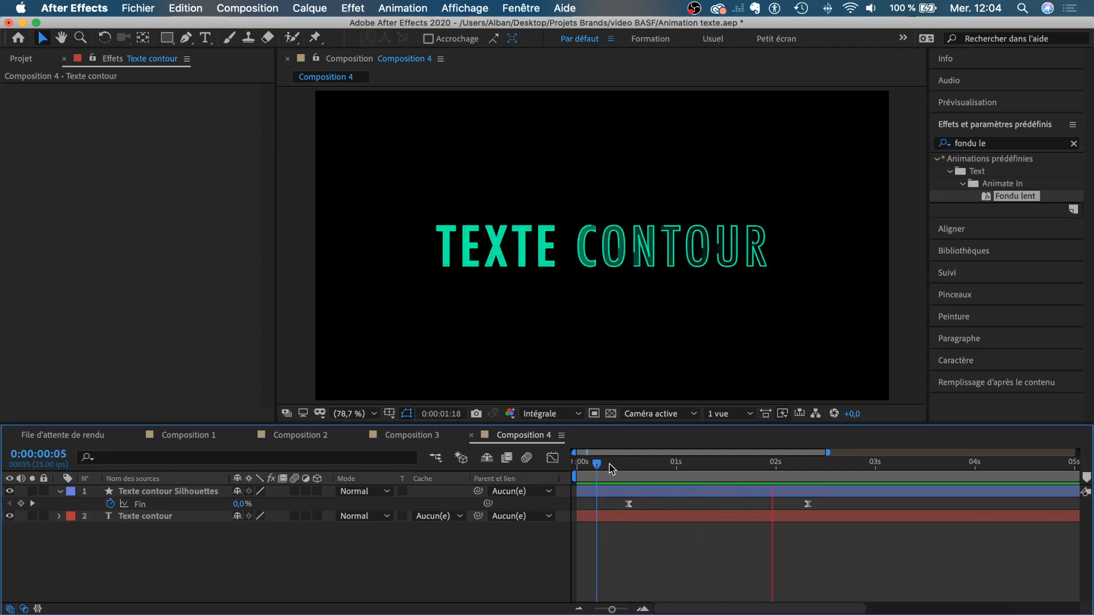
click(609, 464)
drag(609, 466, 723, 480)
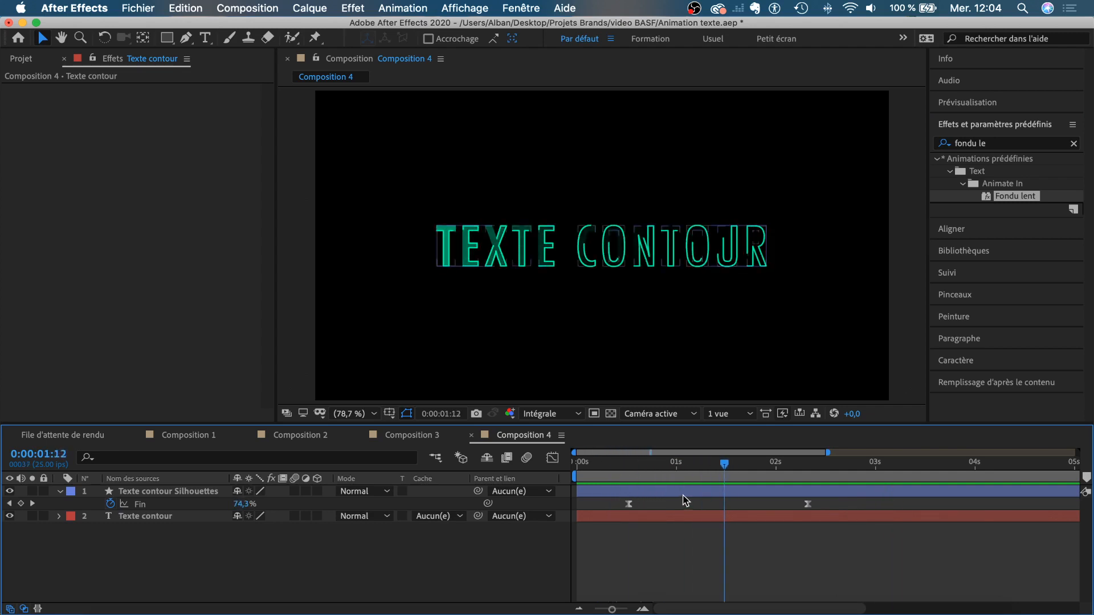
- Move the last Fin keyframe of "Texte contour Silhouettes" to about 0:00:02:18 and preview from the start
click(678, 495)
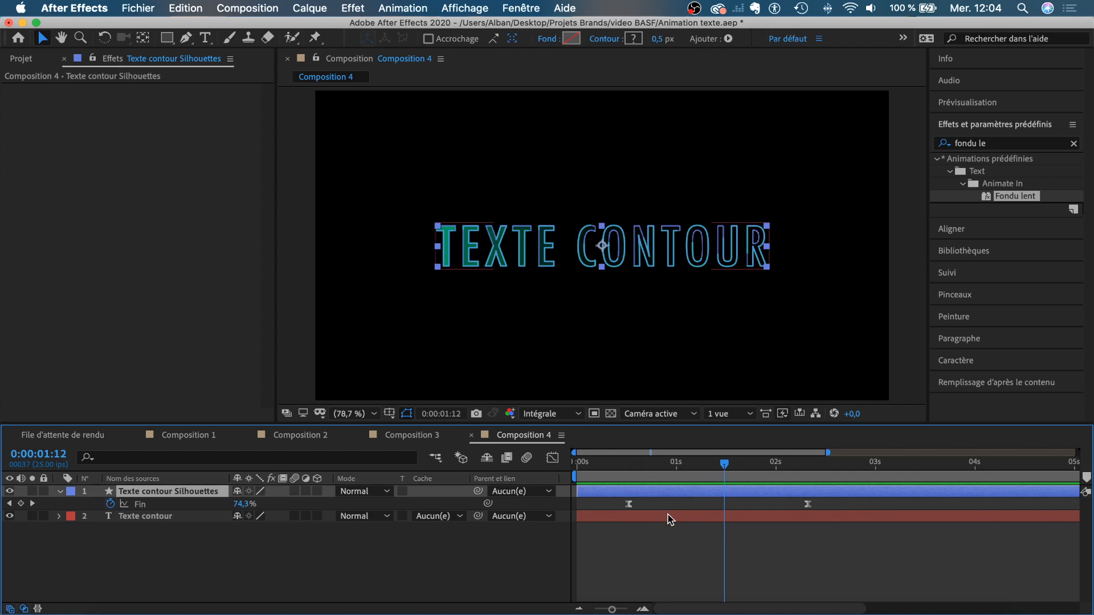
click(791, 504)
drag(808, 504, 847, 505)
drag(611, 460, 565, 469)
key(space)
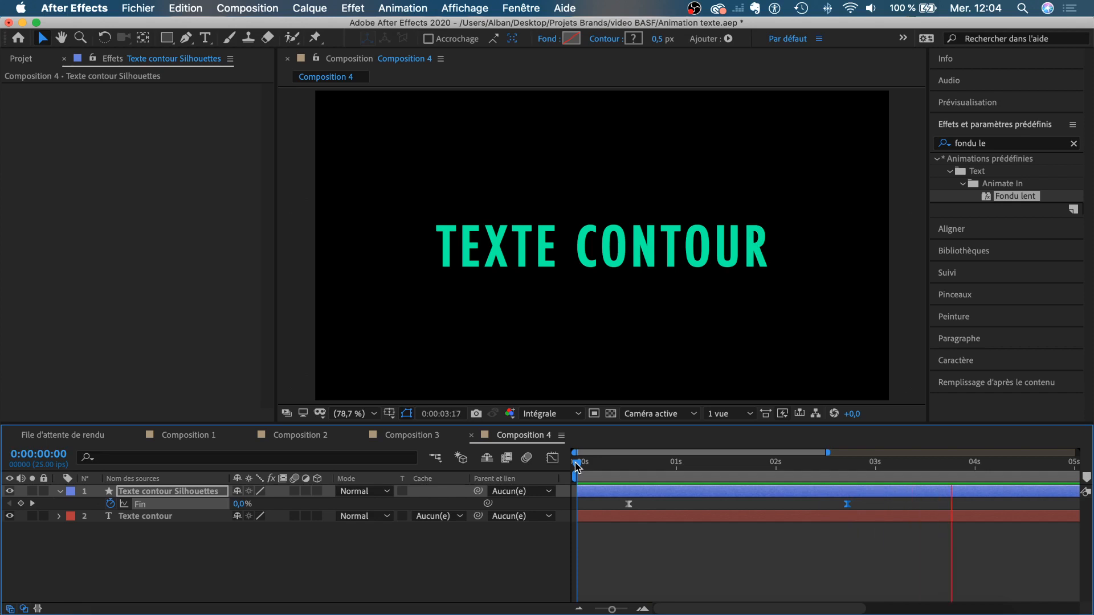
- Shorten the work area of Composition 4 to end at about 3.5 seconds and preview the animation
click(577, 467)
key(minus)
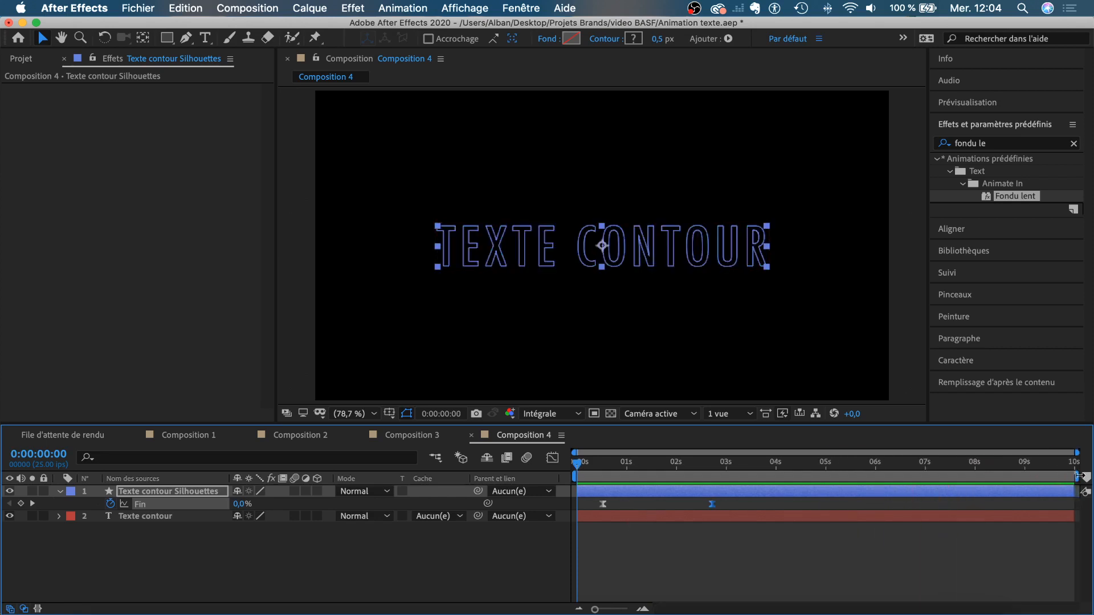
drag(1079, 477, 753, 476)
key(space)
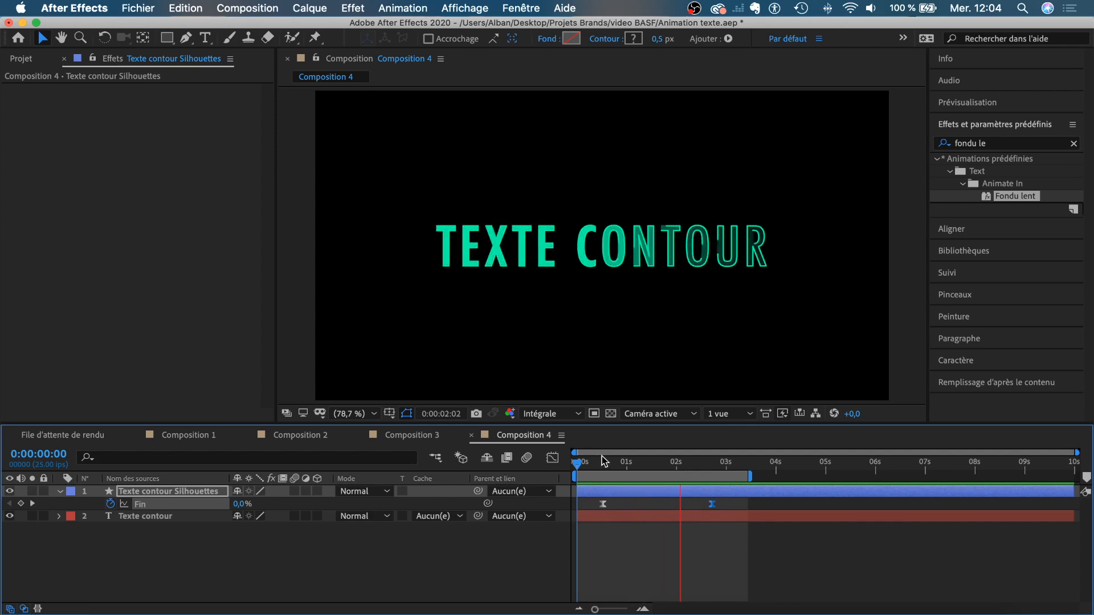
click(647, 463)
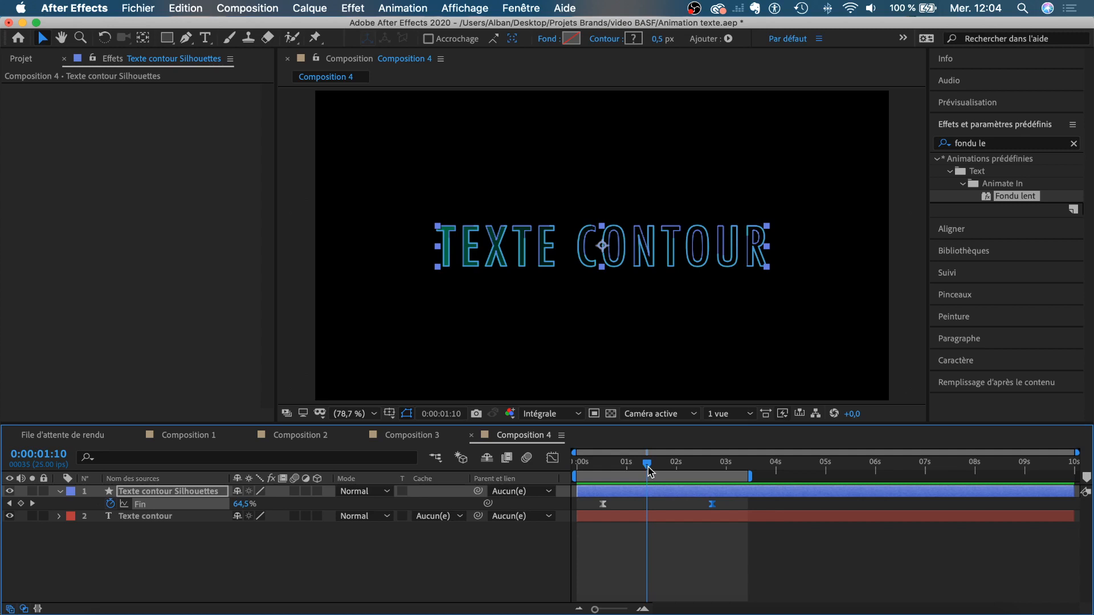
- Deselect the outline layer and create a new composition with the proposed settings
click(666, 554)
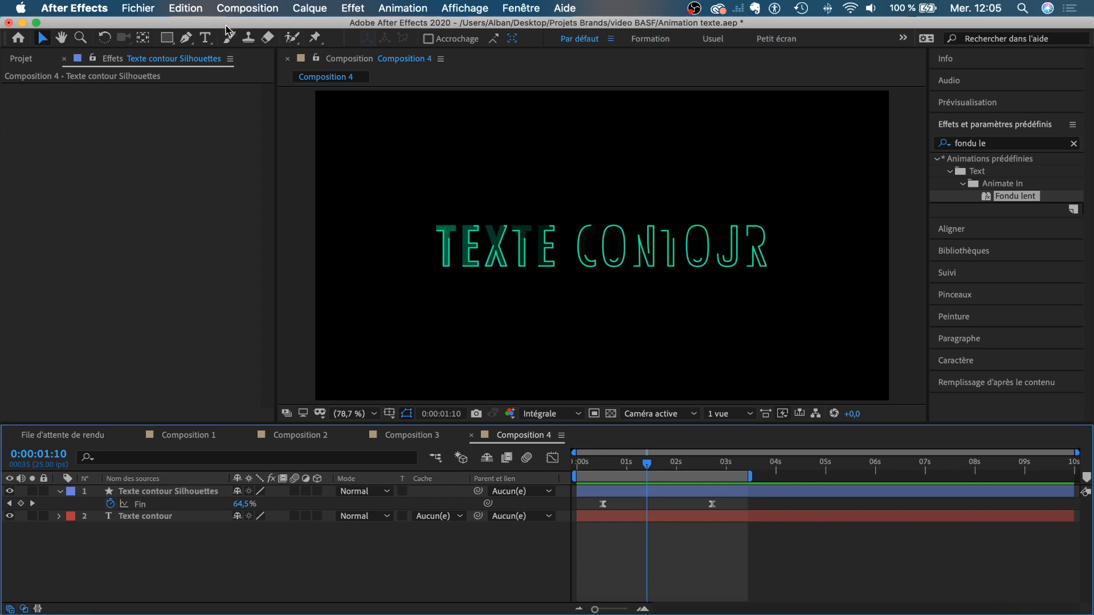
click(244, 8)
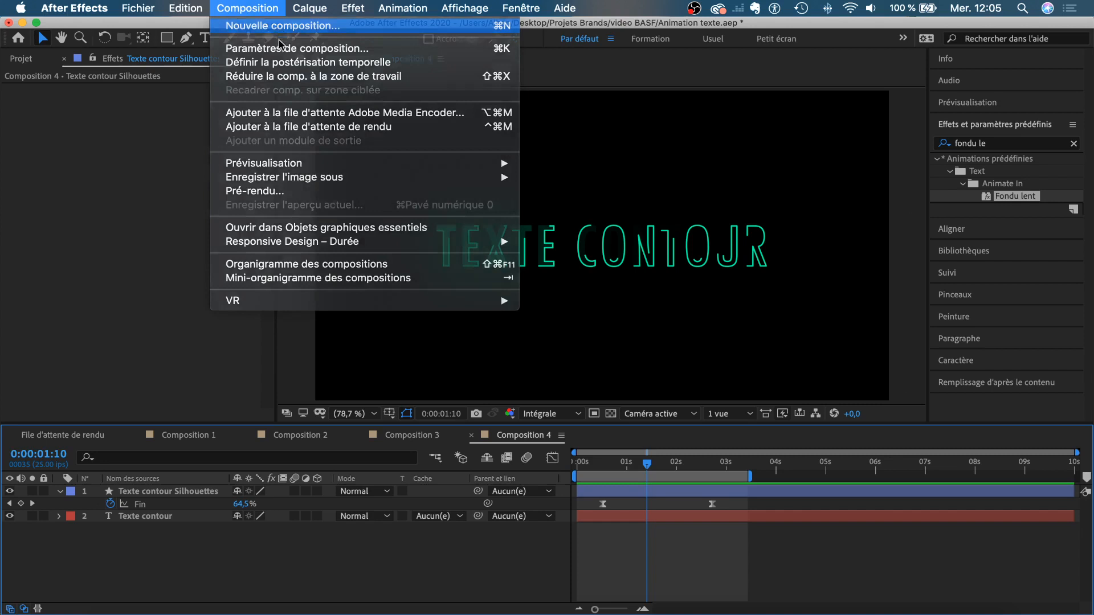
click(282, 26)
click(703, 450)
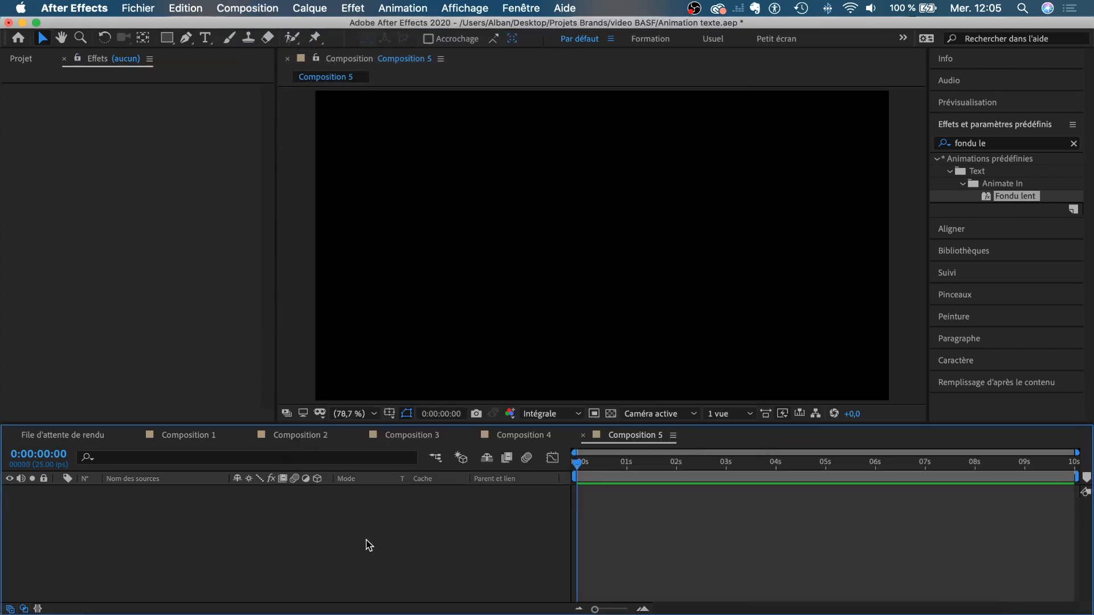
- Copy the "Texte fondu" text layer from Composition 2 into Composition 5
click(521, 442)
click(278, 440)
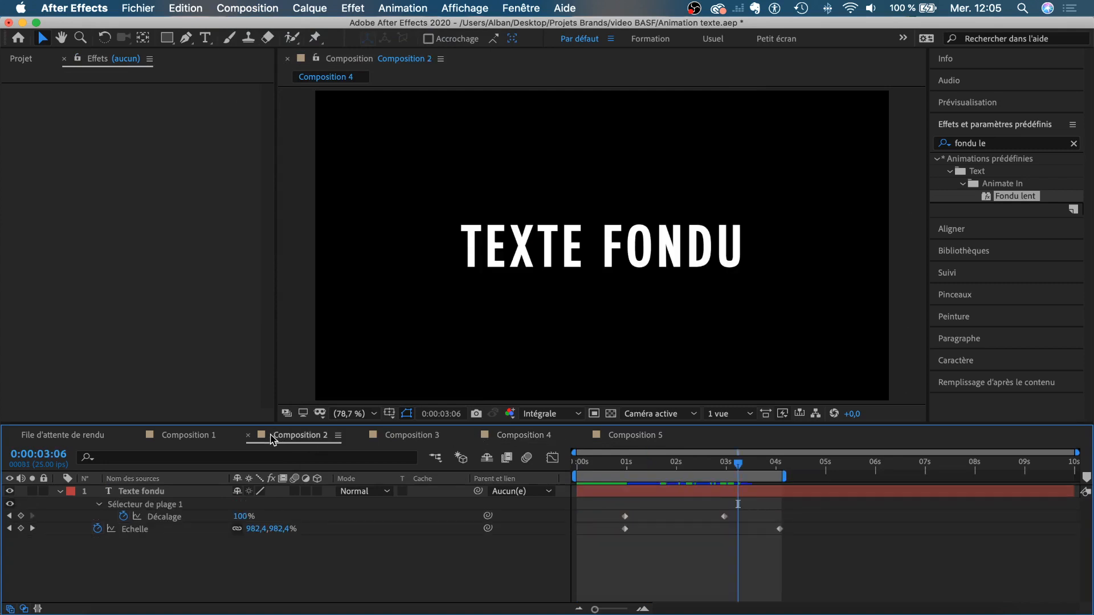
click(162, 493)
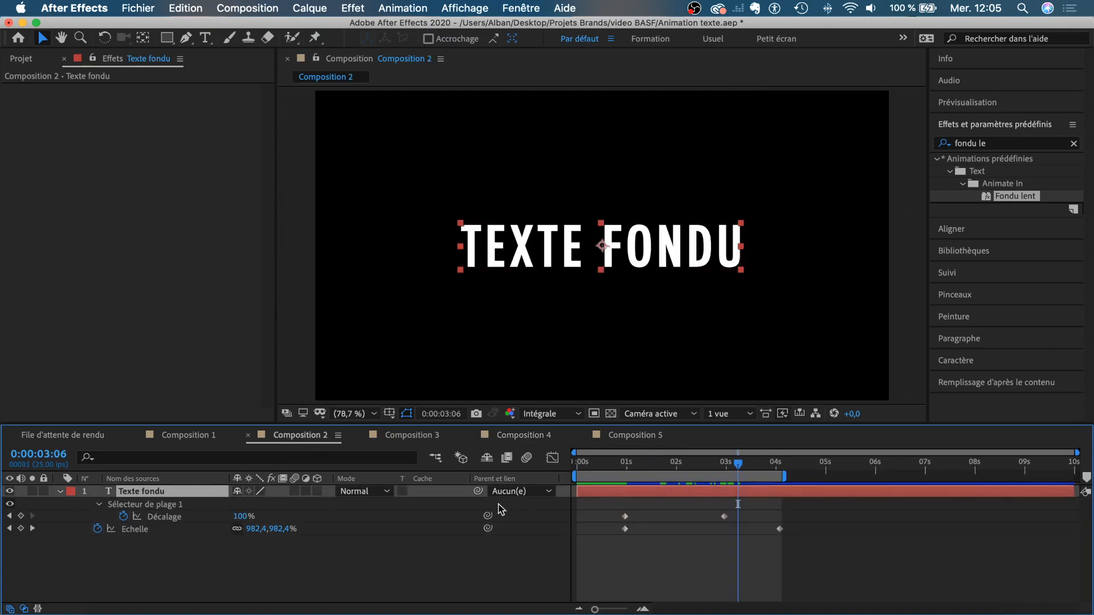
click(625, 442)
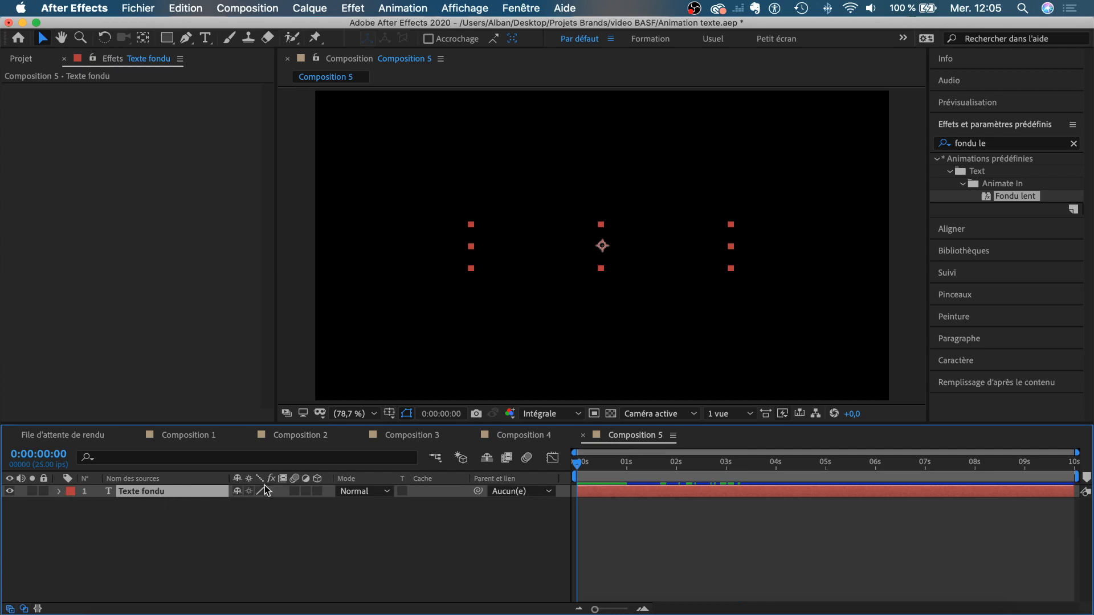
- Delete the Animation 1 text animator from the "Texte fondu" layer in Composition 5
click(679, 463)
click(60, 491)
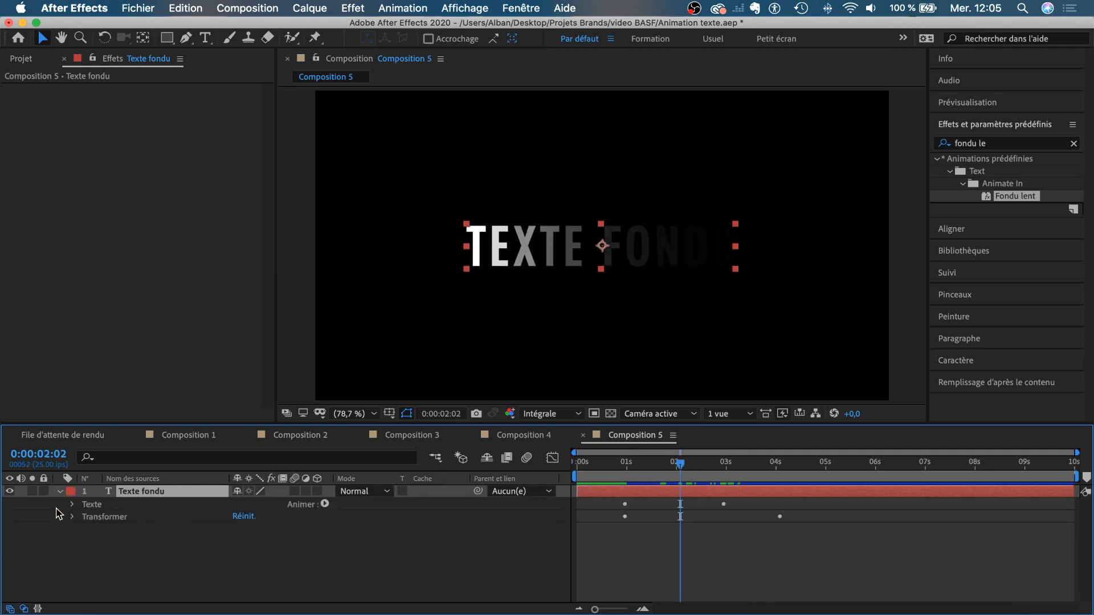
click(73, 505)
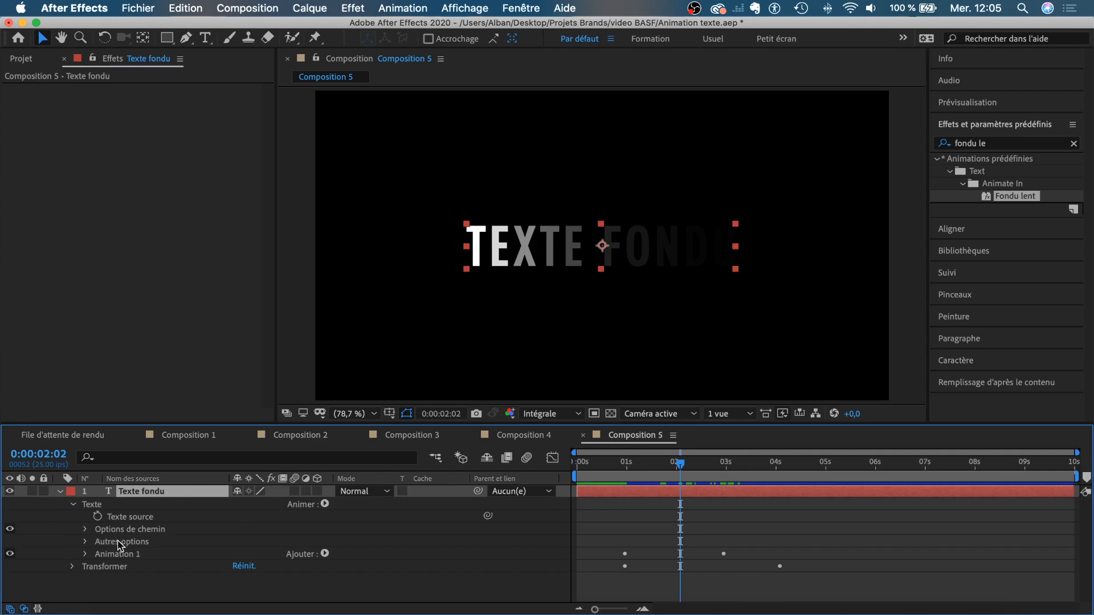
click(116, 555)
key(Delete)
- Remove the Echelle keyframes from the "Texte fondu" layer, then collapse and deselect the layer
click(73, 555)
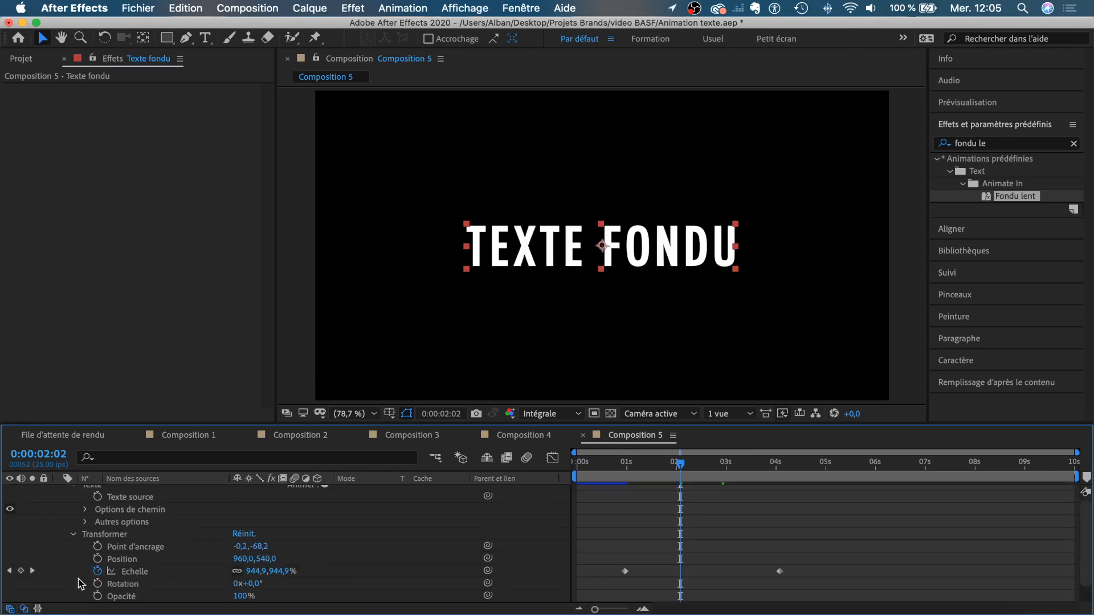
click(103, 572)
scroll(114, 502, up, 3)
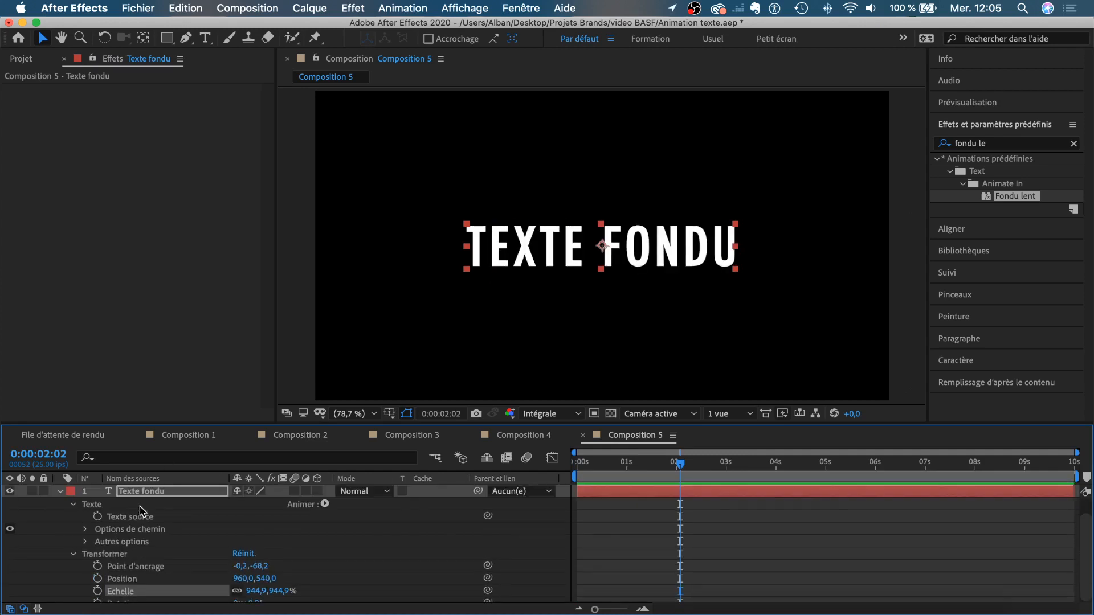
click(72, 505)
click(72, 518)
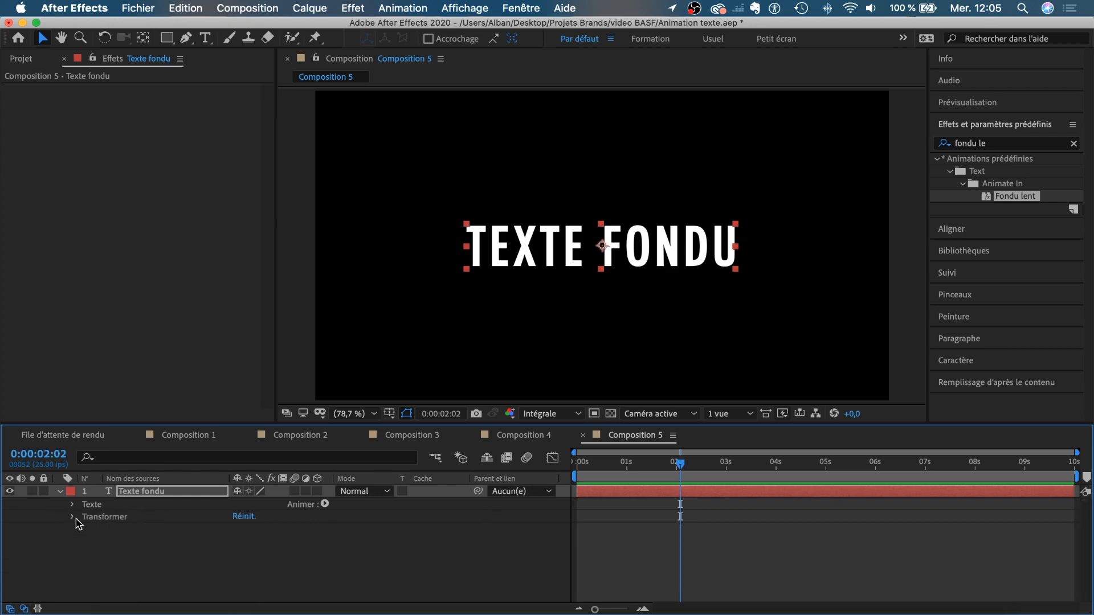
click(197, 544)
click(61, 492)
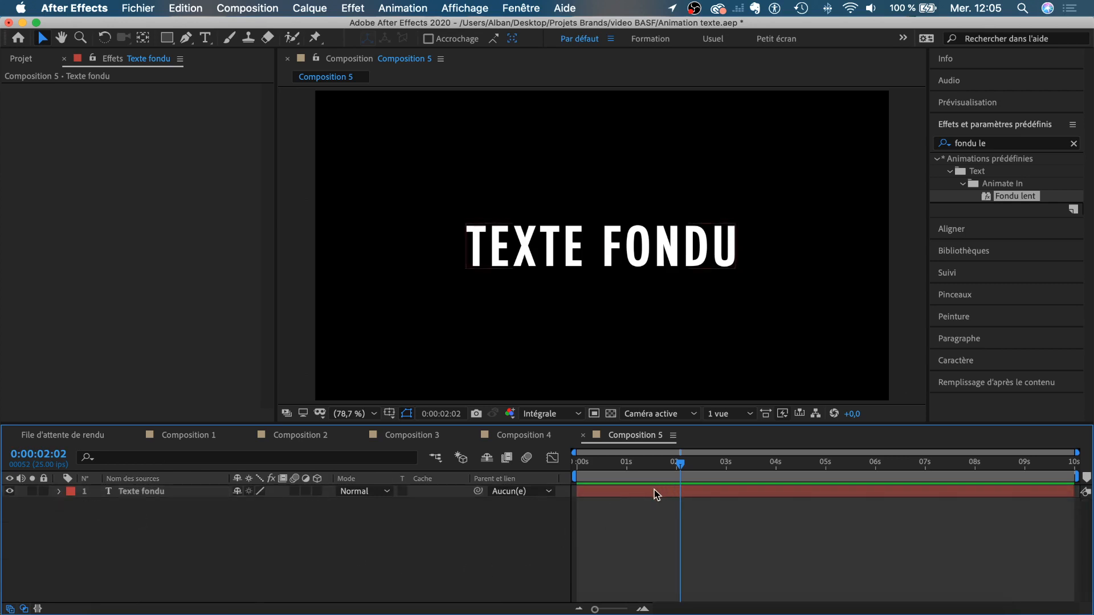
- Draw a rectangle shape that frames the "TEXTE FONDU" text with a small margin
click(167, 38)
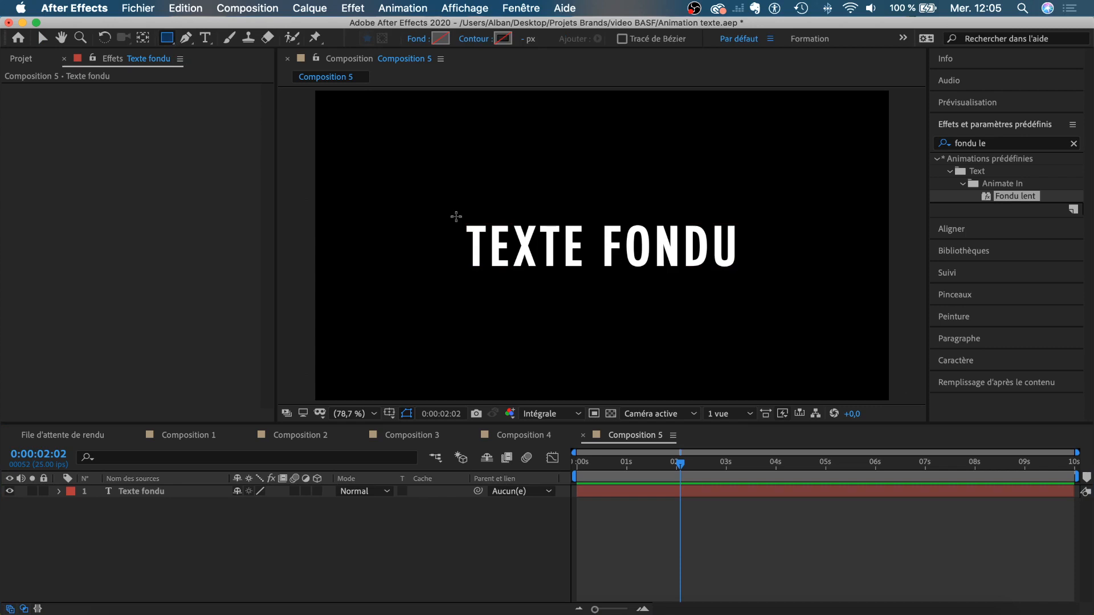
mouse_move(456, 217)
mouse_down()
mouse_move(527, 257)
mouse_move(648, 286)
mouse_move(745, 275)
mouse_move(741, 314)
mouse_move(803, 273)
mouse_move(731, 263)
mouse_move(744, 274)
mouse_up()
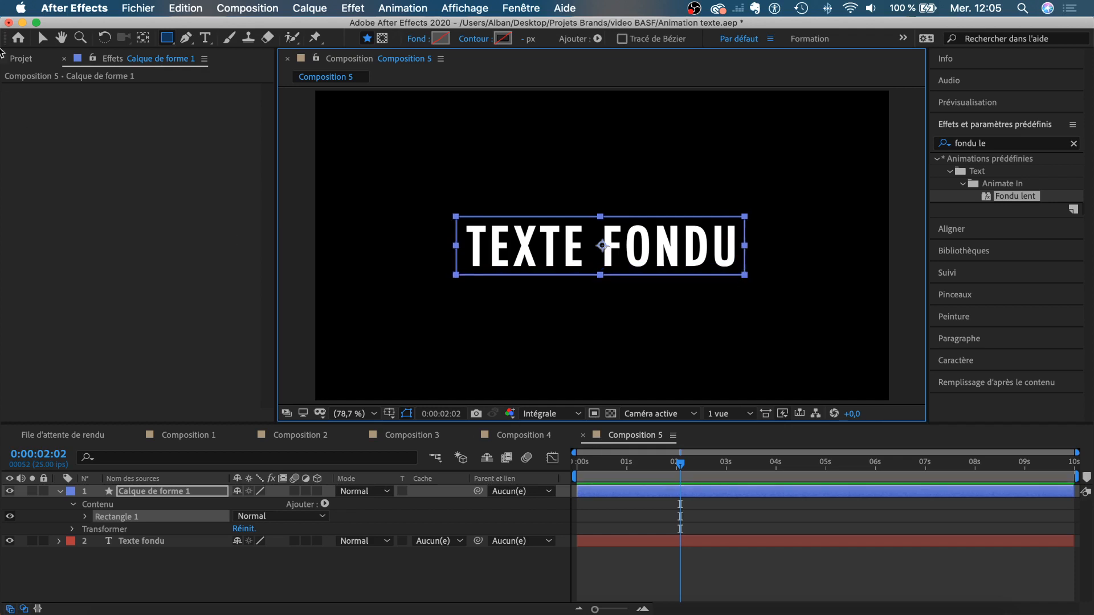
click(42, 38)
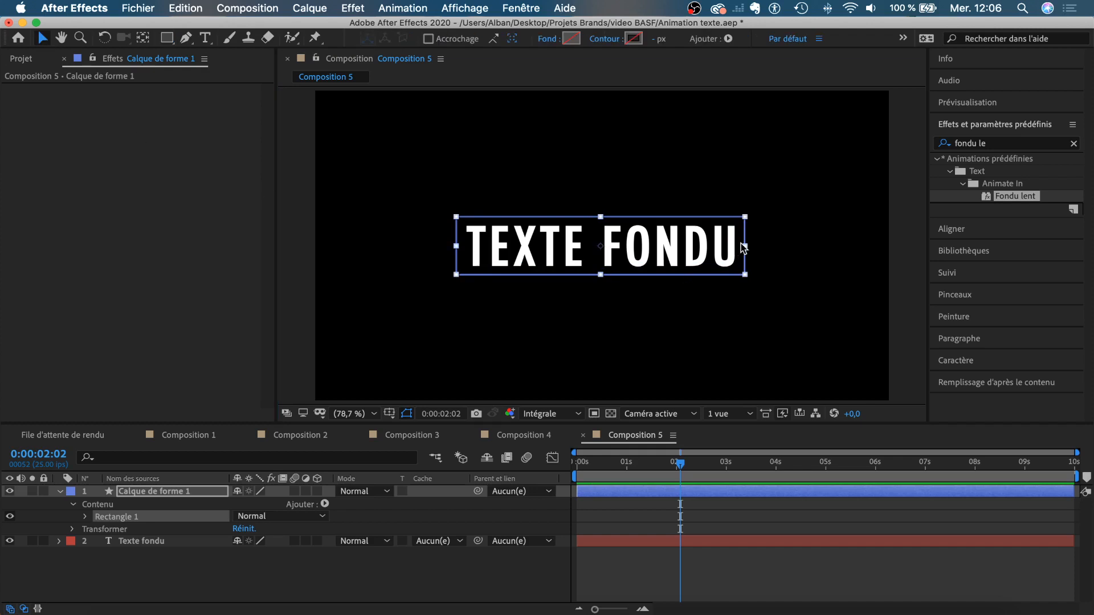
- Set the rectangle's fill to purple 4D00FF and place its shape layer beneath the text layer
click(145, 574)
click(143, 492)
click(145, 494)
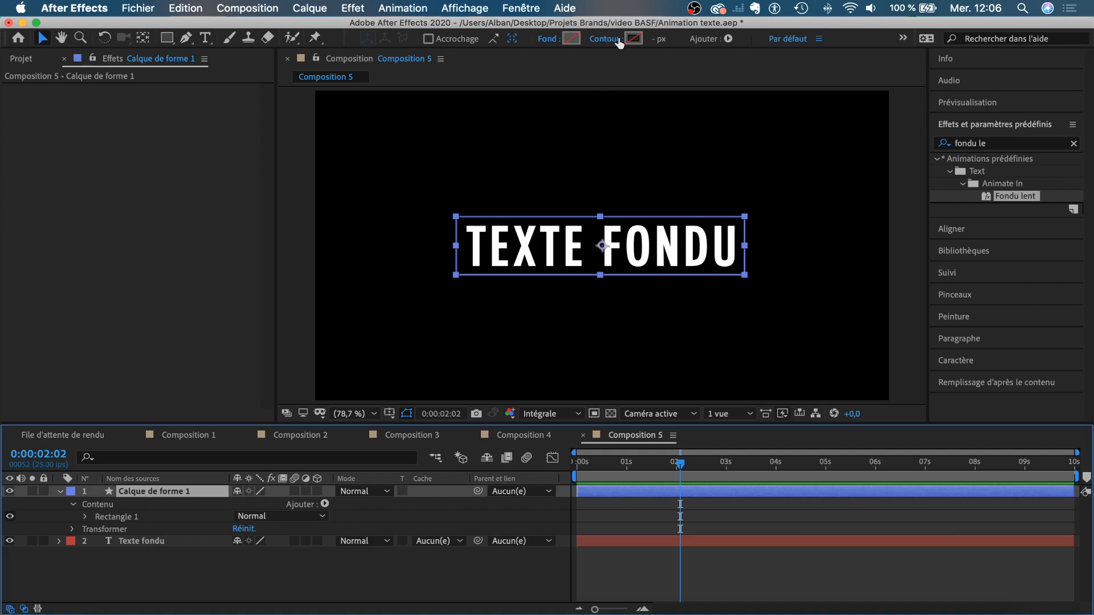
click(570, 38)
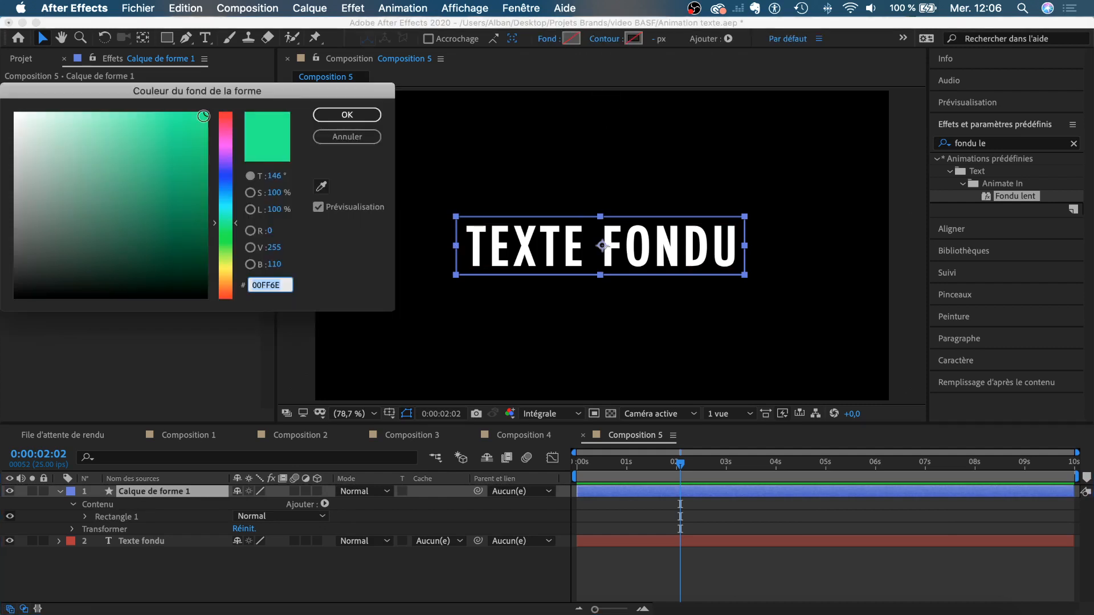
click(224, 224)
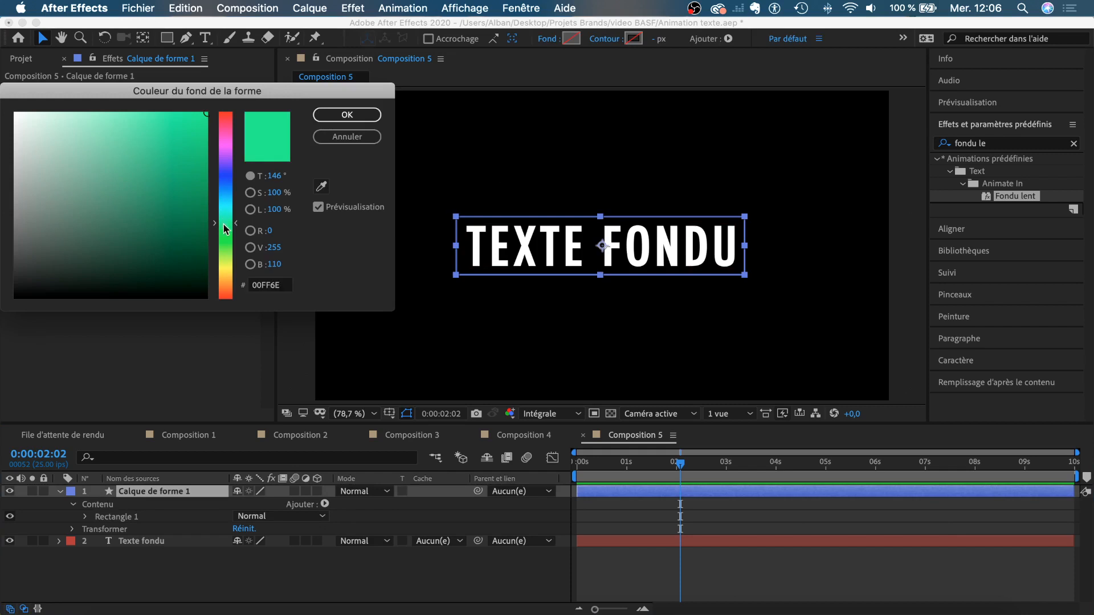
drag(224, 224, 233, 168)
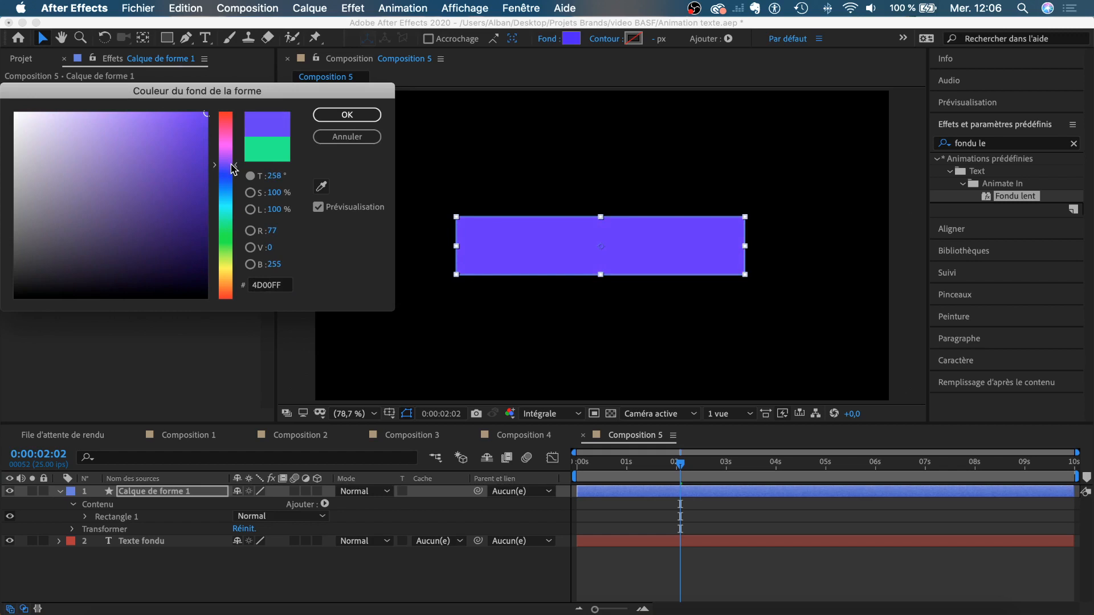
click(347, 115)
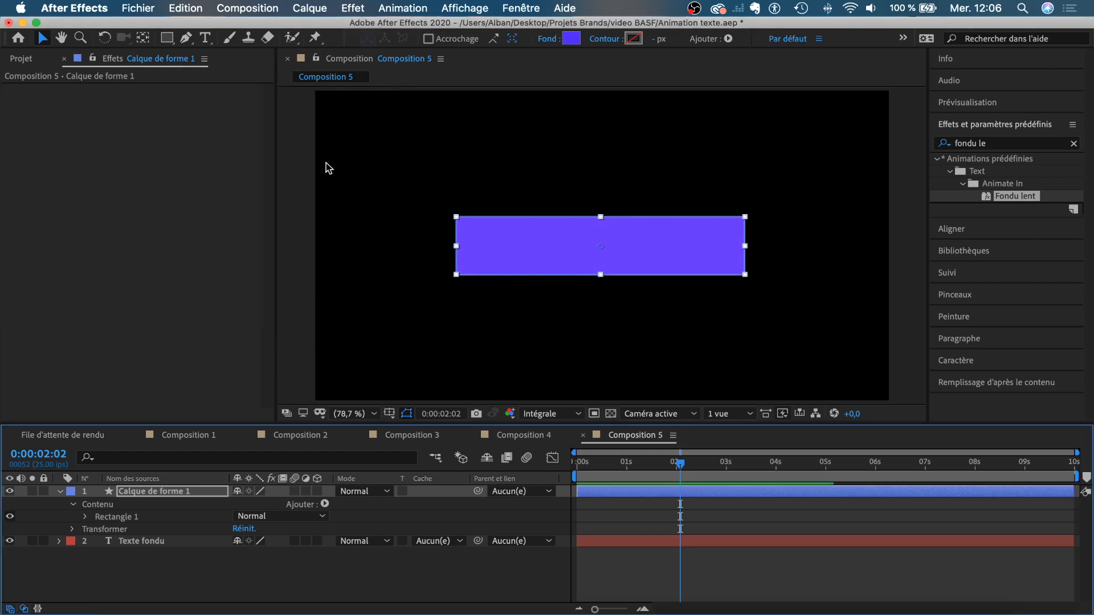
drag(153, 500, 154, 555)
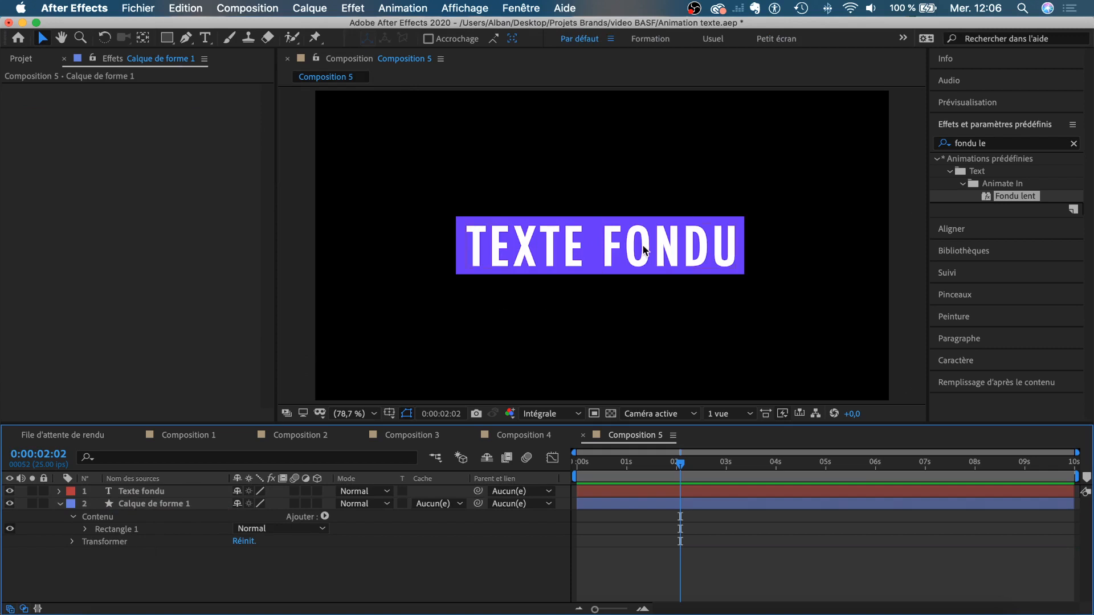
- Change the text to "animation Texte" by deleting "FONDU" and adding "animation" before the remaining word
click(644, 251)
double_click(644, 248)
drag(605, 246, 734, 247)
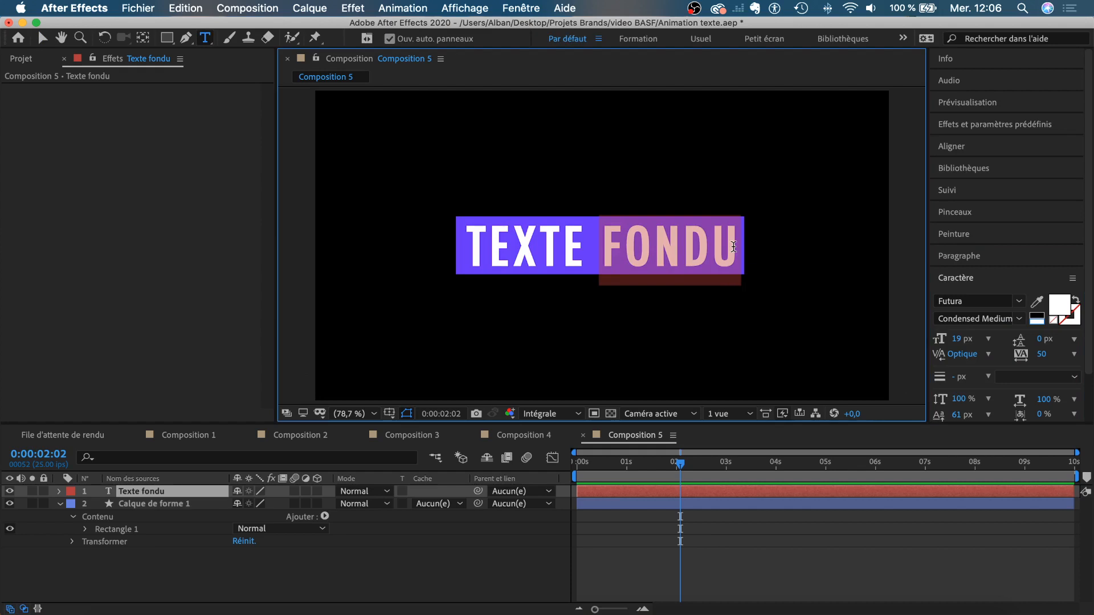
key(BackSpace)
key(BackSpace)
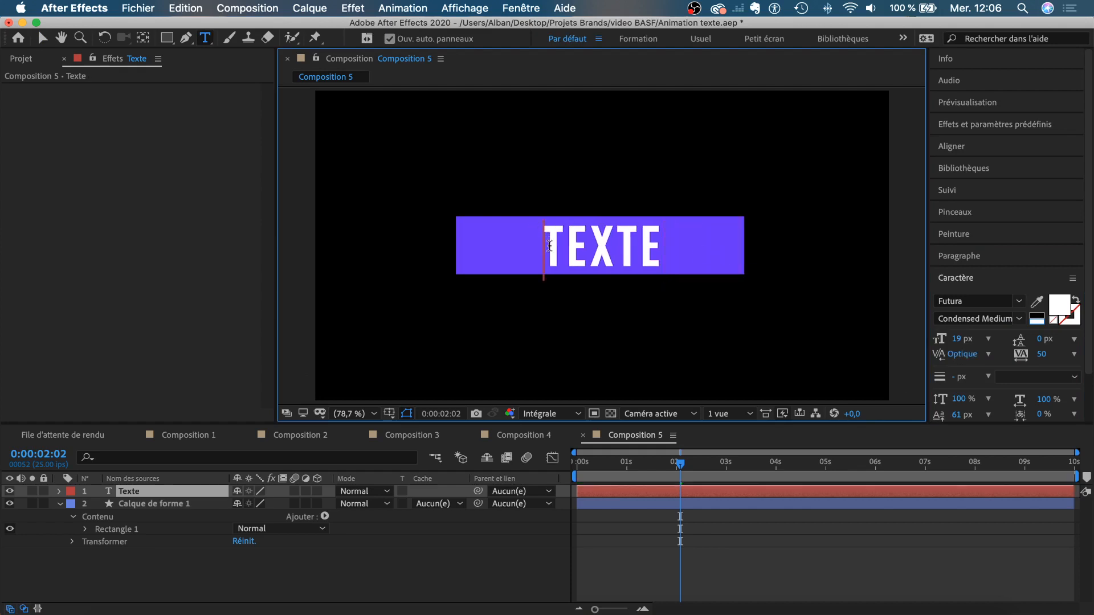
text(animation)
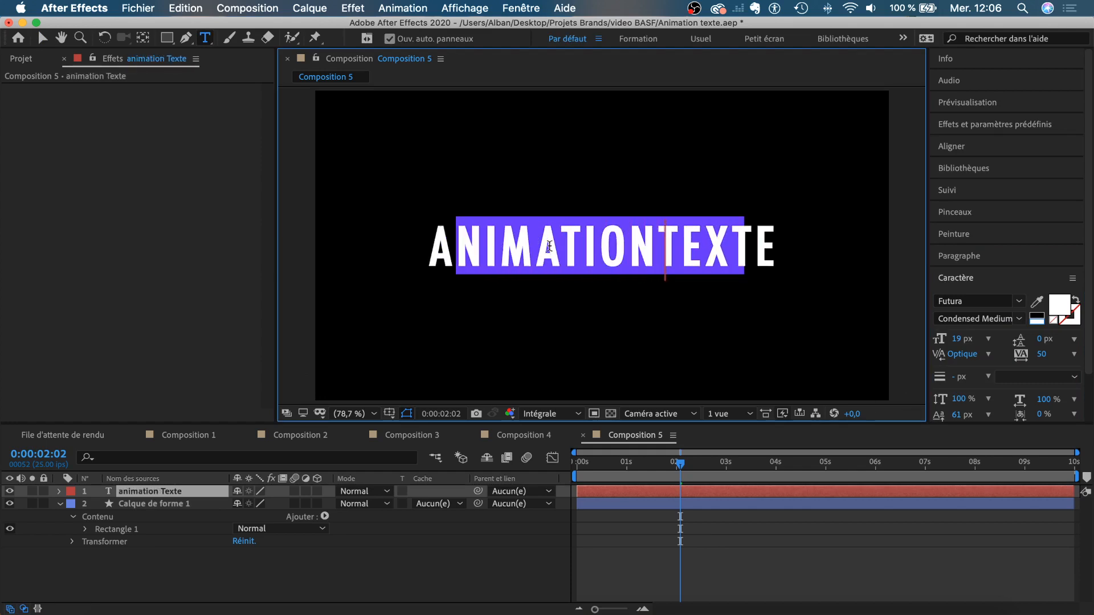
click(42, 38)
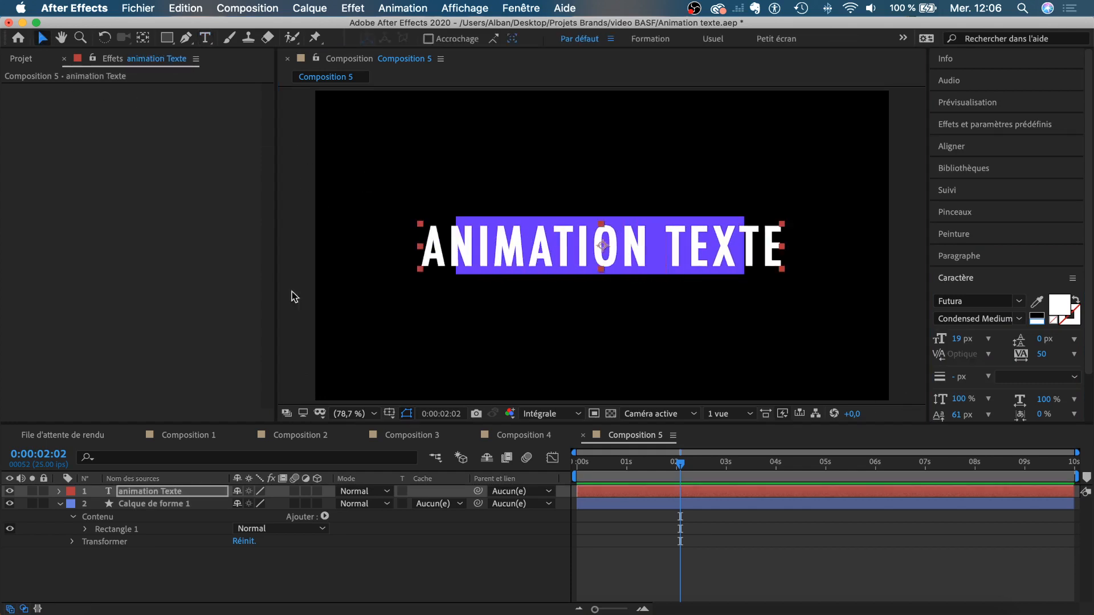
- Widen the purple rectangle on both sides so it extends slightly past the ends of the text
click(139, 504)
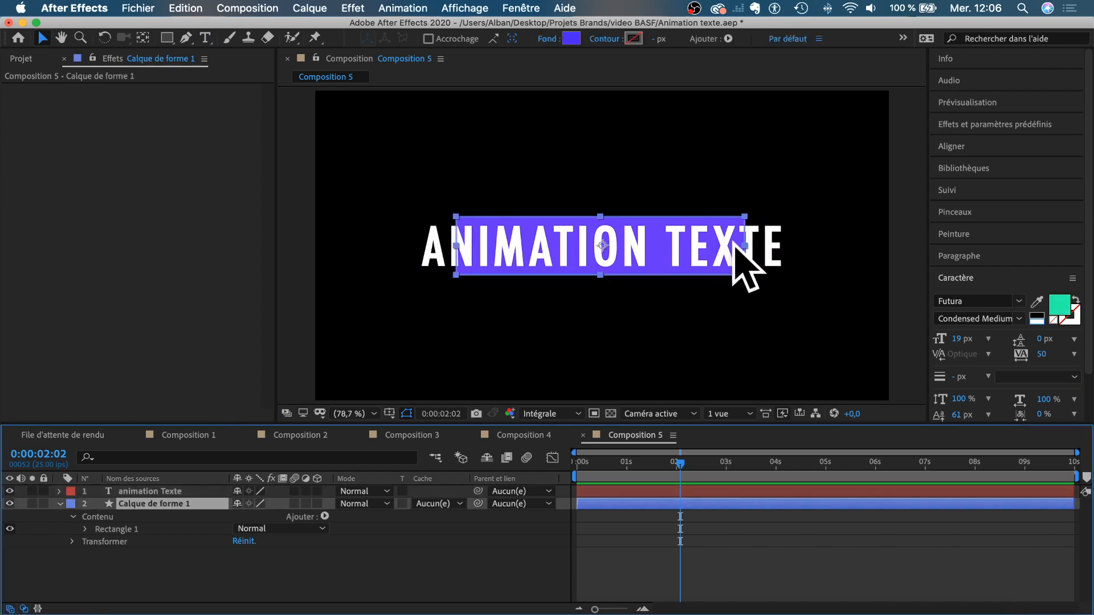
drag(745, 246, 791, 250)
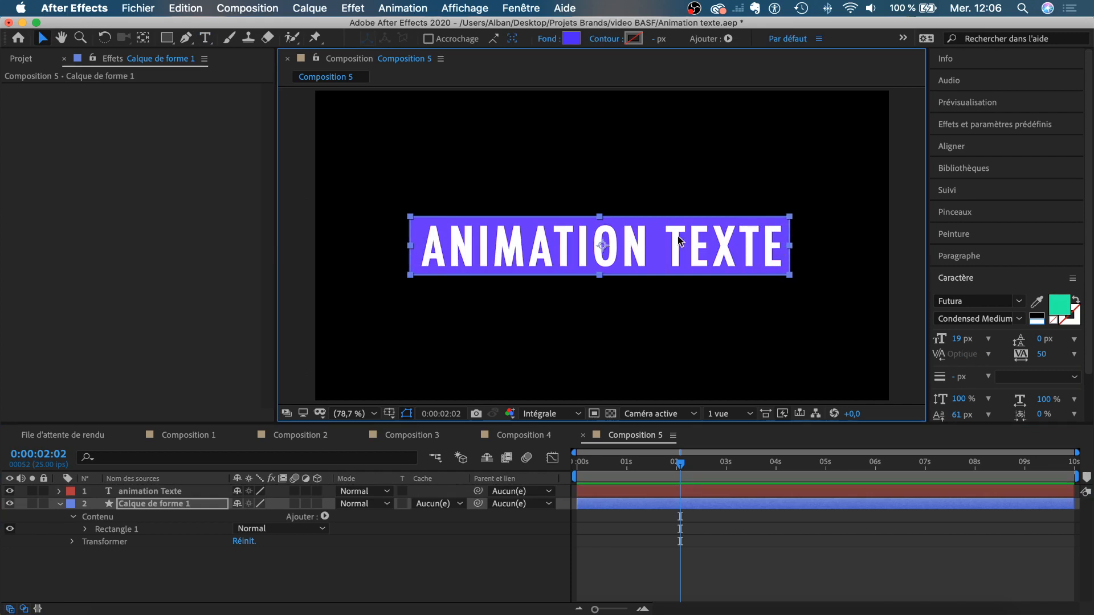
click(183, 578)
- Center the text and rectangle layers horizontally and vertically in the composition and deselect them
click(175, 504)
shift+click(170, 493)
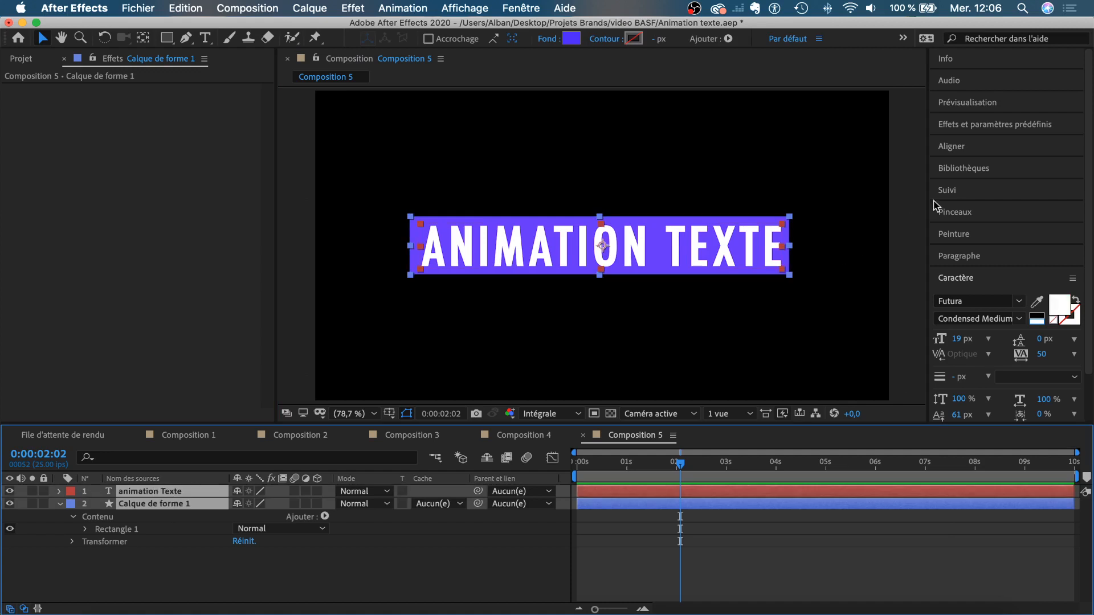
click(961, 147)
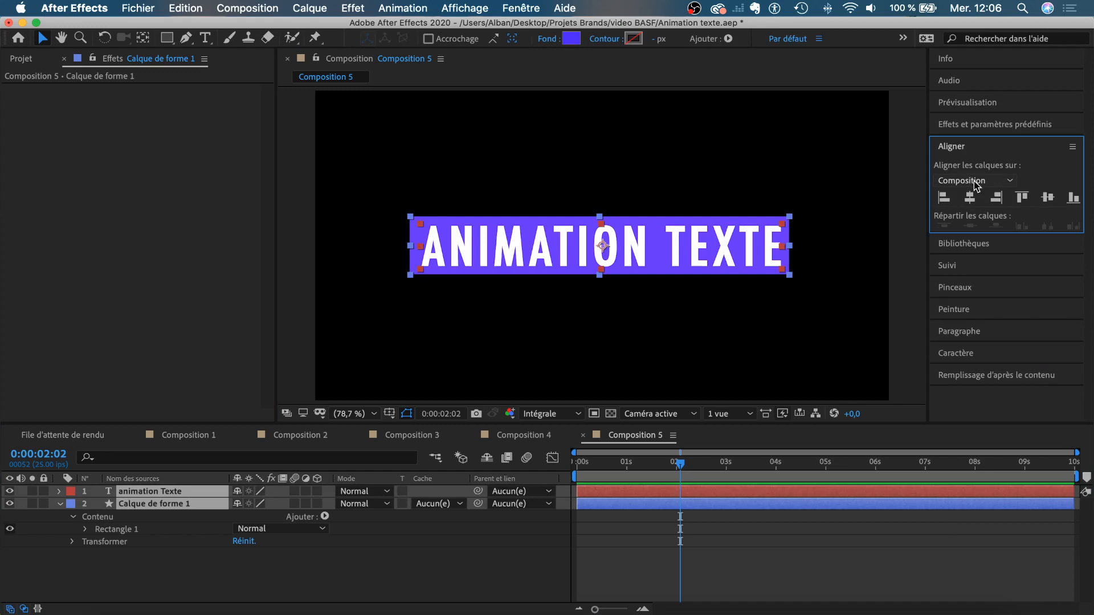
click(970, 198)
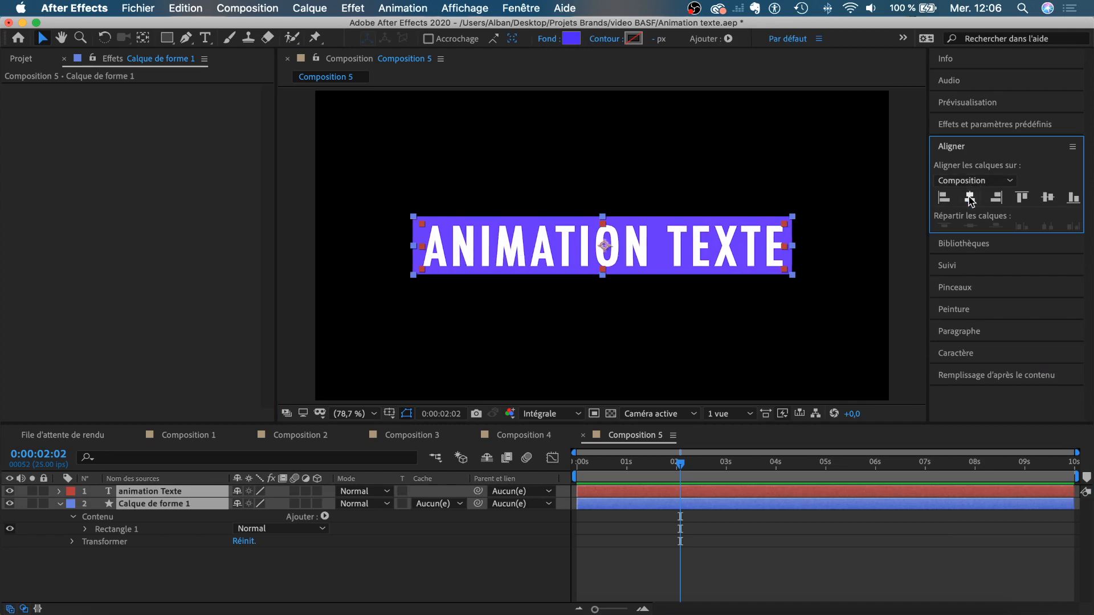
click(1047, 197)
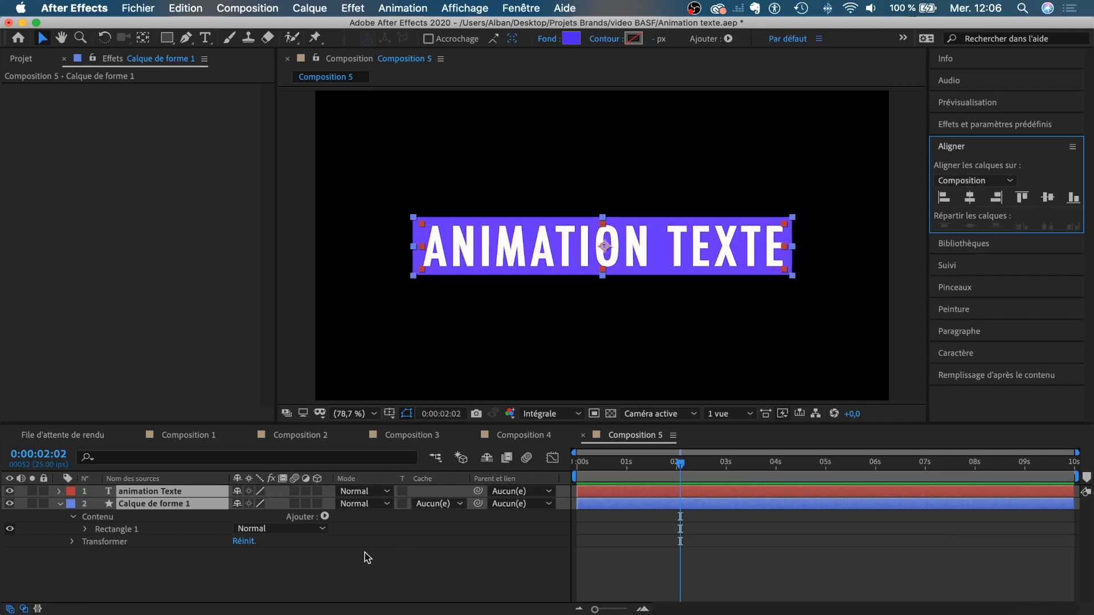
click(350, 572)
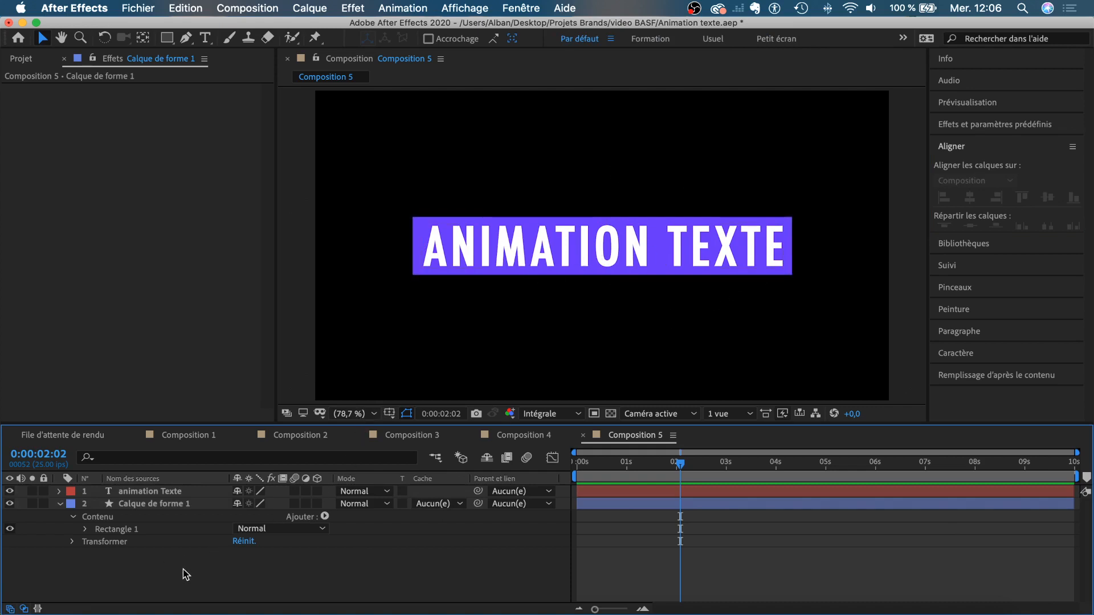
- Reveal the purple rectangle layer's Scale property and shorten the composition's work area to end at about 3.3 seconds
click(139, 504)
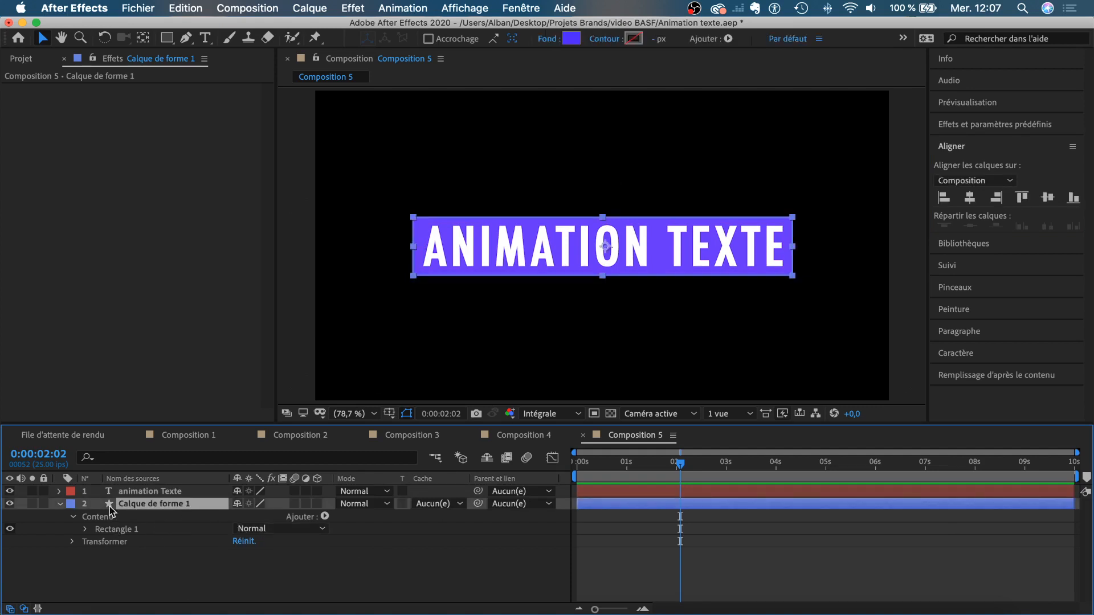
key(s)
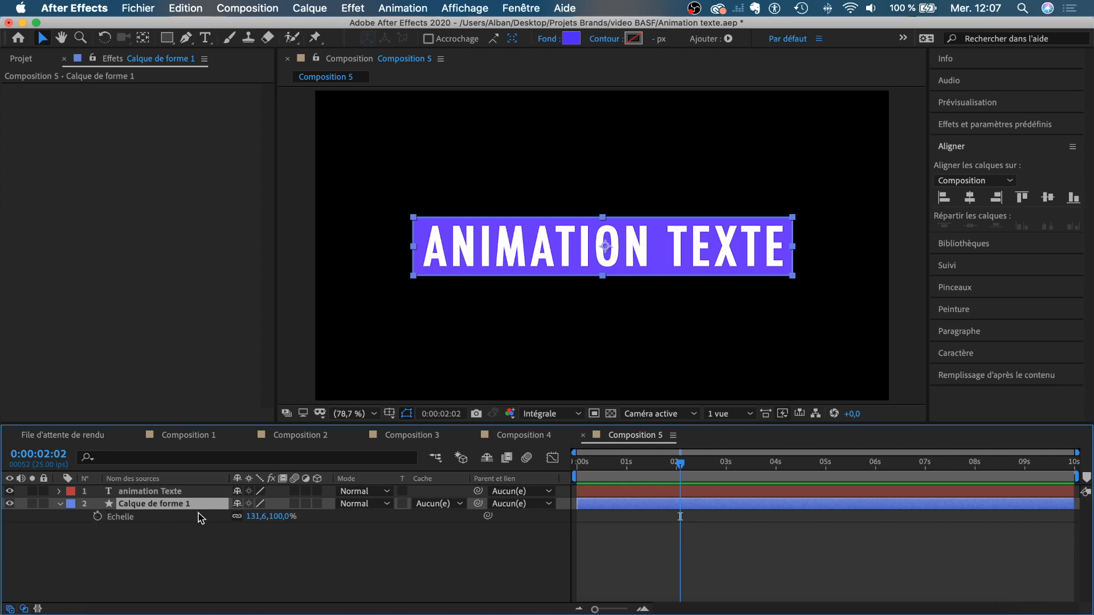
click(609, 463)
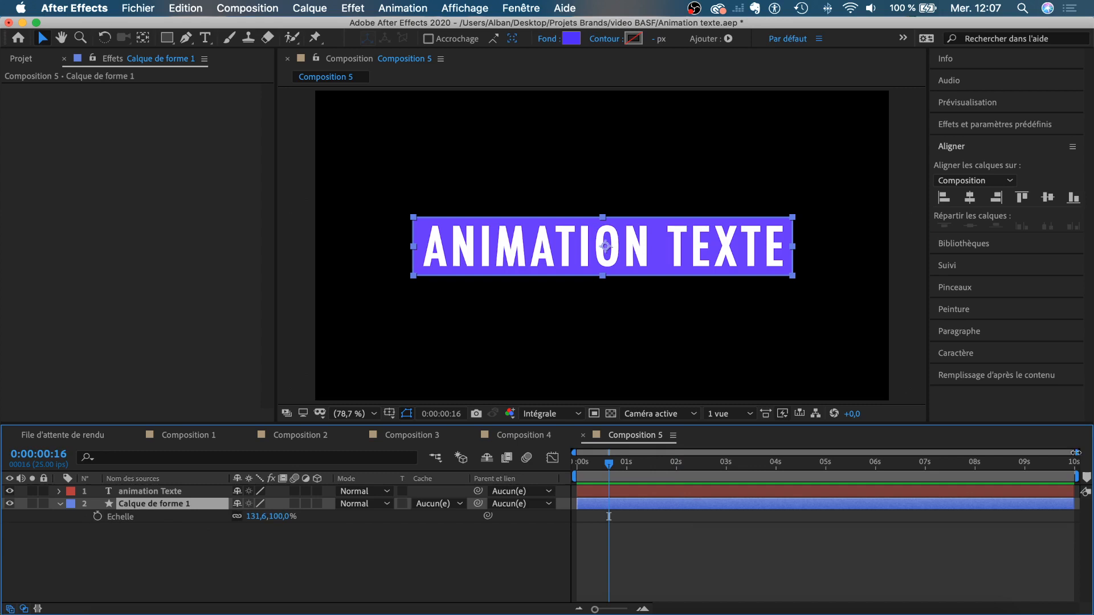
mouse_move(1081, 478)
mouse_down()
mouse_move(734, 482)
mouse_move(747, 488)
mouse_up()
scroll(627, 497, up, 1)
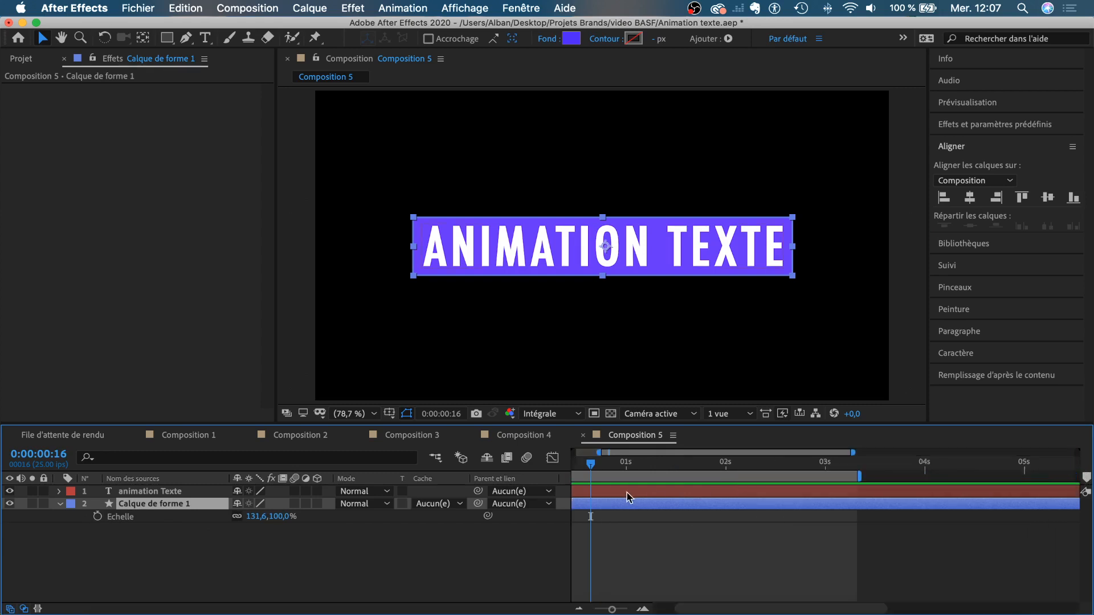
scroll(629, 497, left, 2)
- At 0:00:00:12, unlink the rectangle's scale dimensions, set the horizontal scale to 0%, and add a Scale keyframe
drag(634, 468, 625, 466)
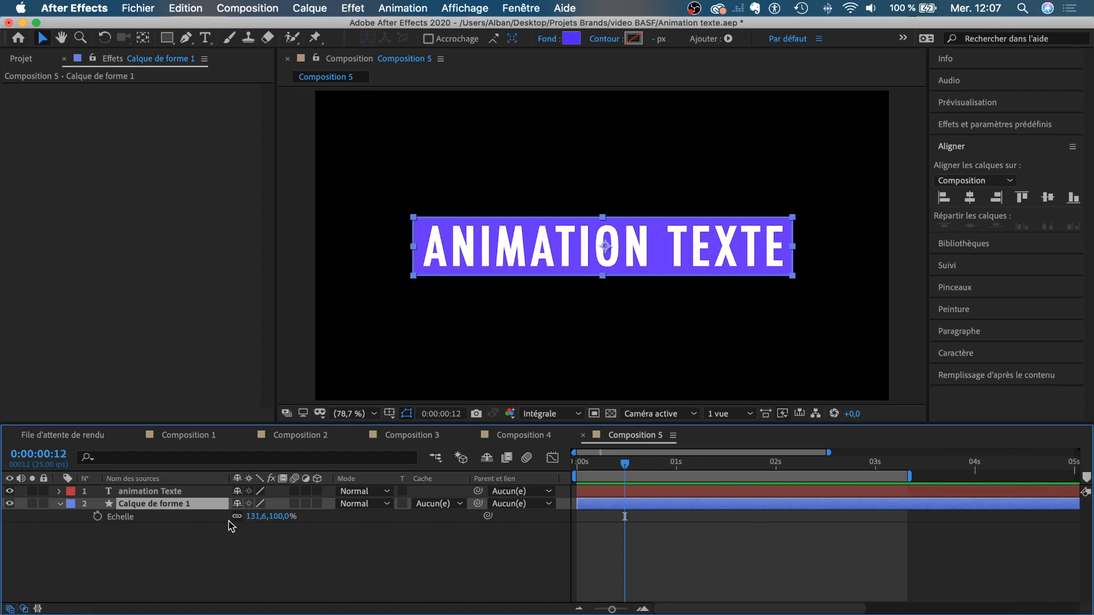
drag(270, 523, 158, 517)
click(259, 518)
text(0)
key(Return)
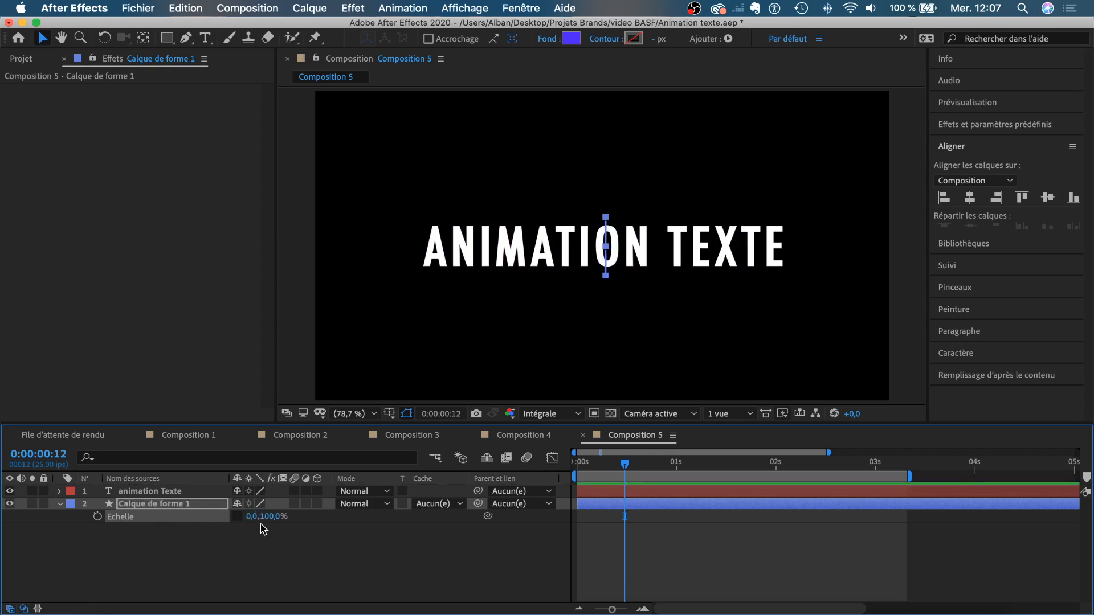
click(97, 516)
- At 0:00:01:11, keyframe the rectangle's horizontal scale at 131% and preview the widening animation
mouse_move(716, 469)
mouse_down()
mouse_move(779, 467)
mouse_move(724, 474)
mouse_up()
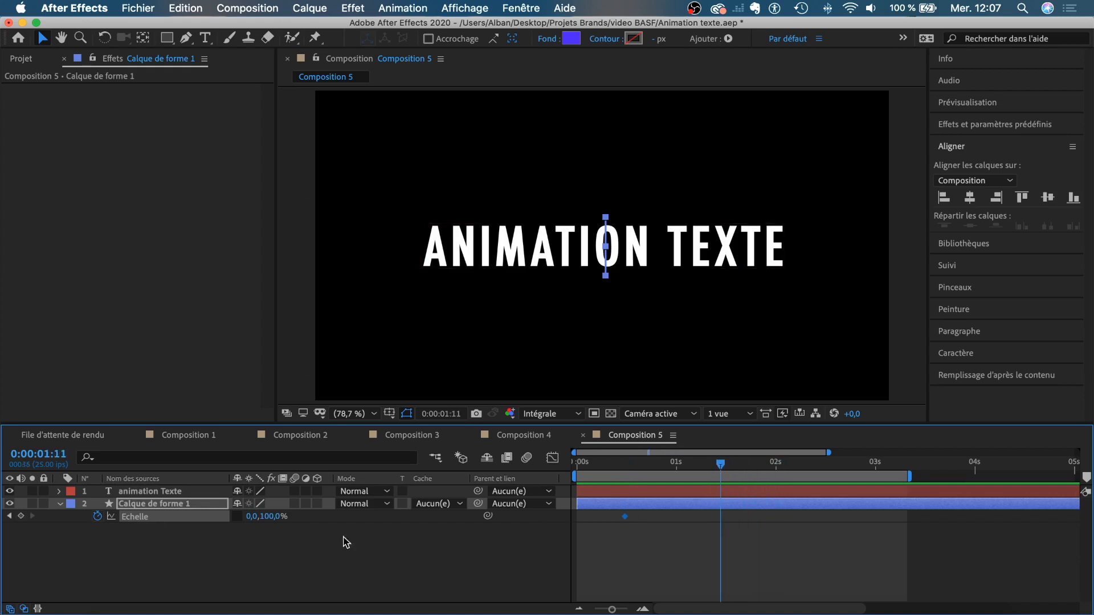
drag(251, 516, 352, 519)
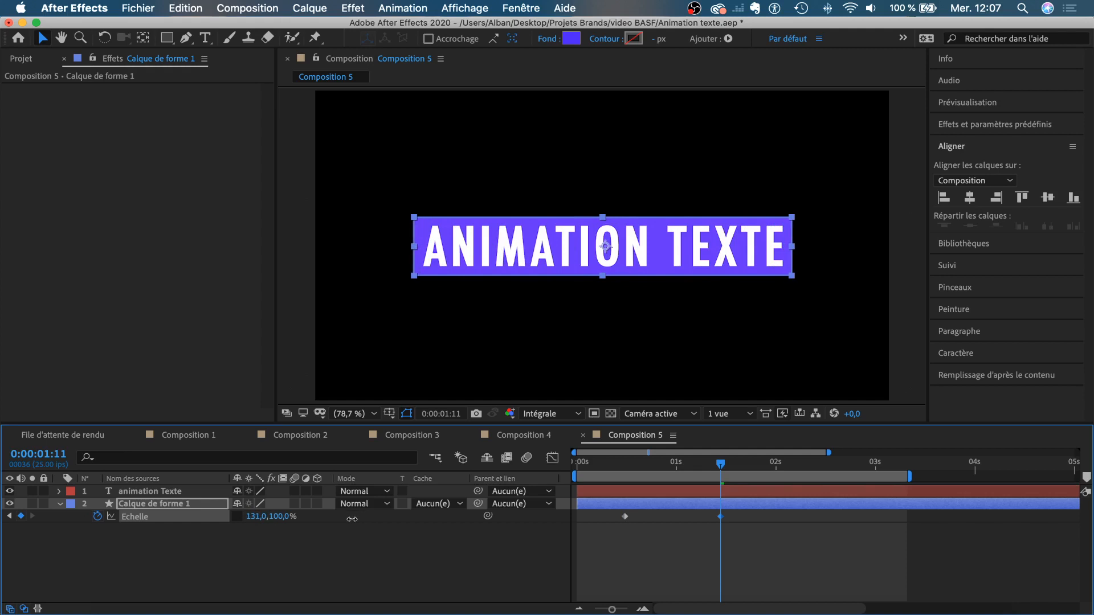
click(352, 551)
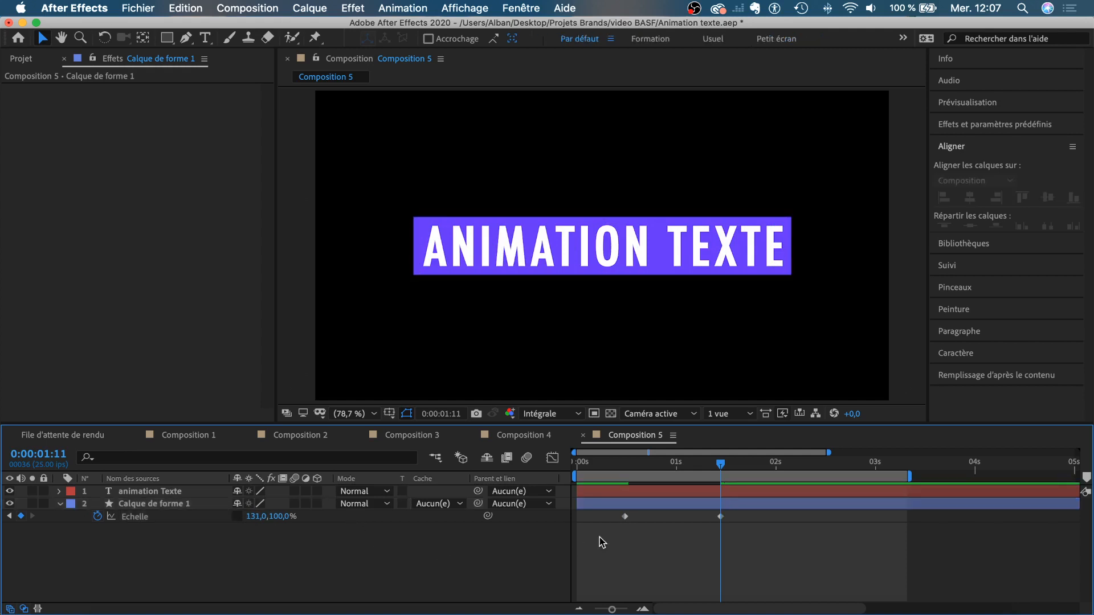
click(594, 466)
key(space)
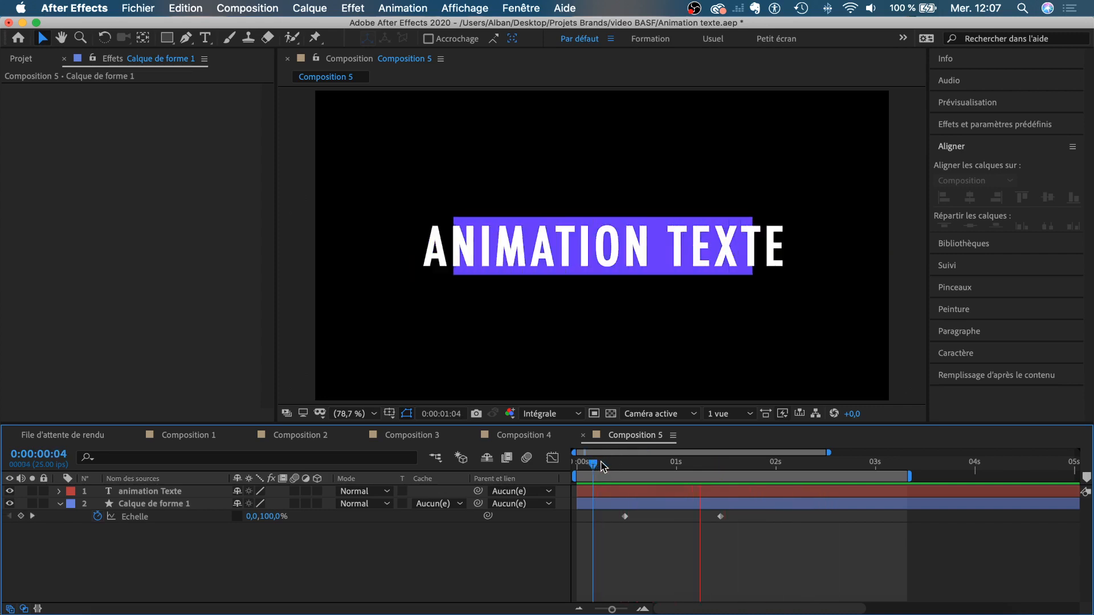
click(602, 466)
- Apply Easy Ease to both of the rectangle's Scale keyframes in the graph editor
drag(753, 544, 613, 515)
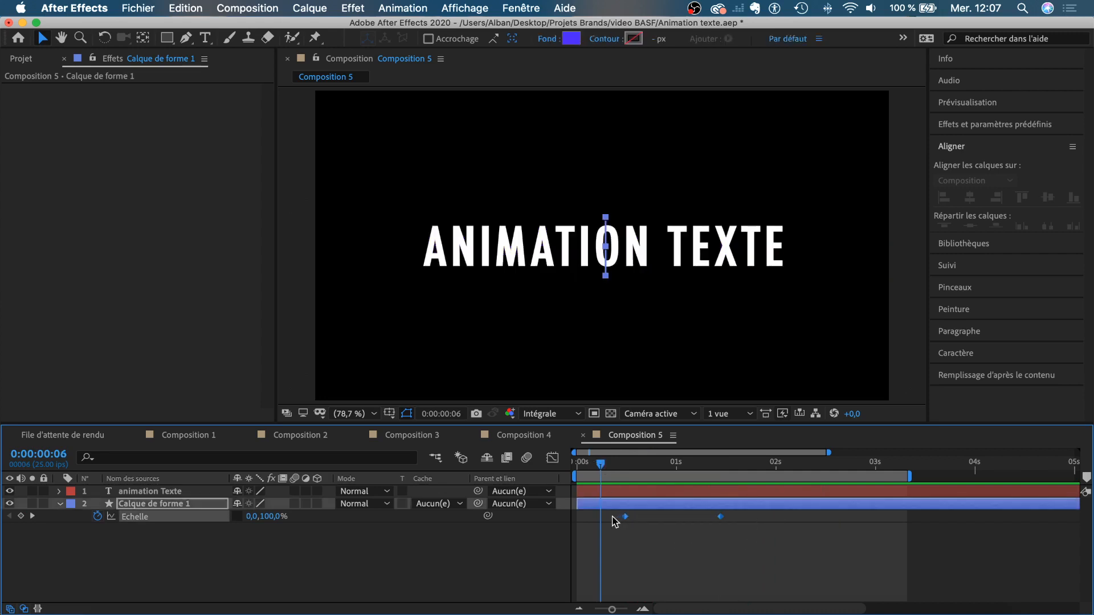
click(552, 458)
drag(737, 488, 565, 576)
click(957, 594)
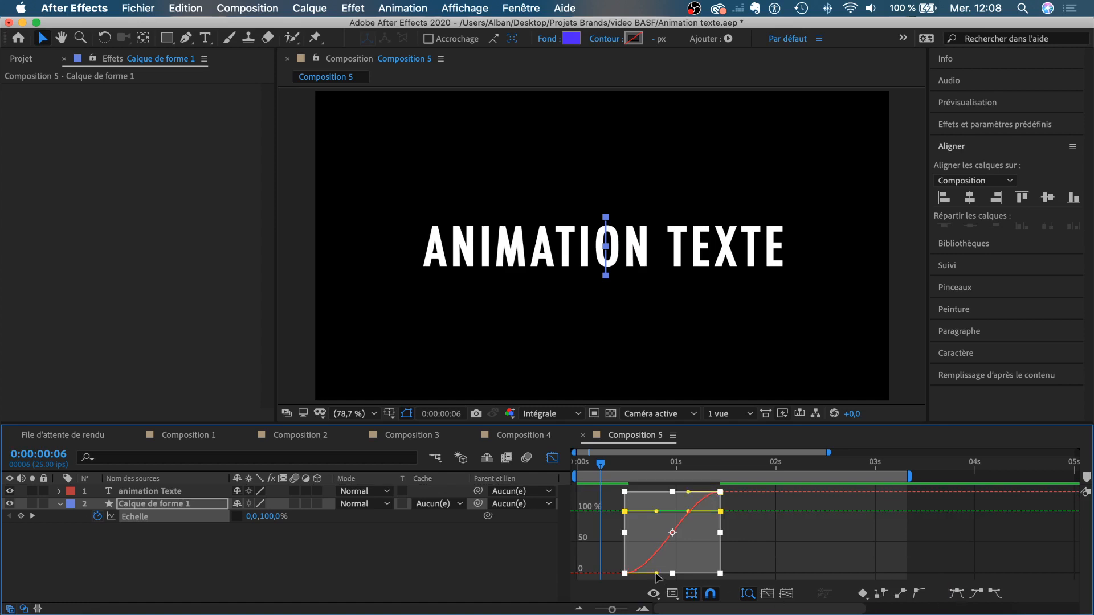
- Steepen the start of the horizontal scale curve so the rectangle opens fast and slows down, and preview it
click(625, 573)
drag(657, 574, 662, 510)
key(space)
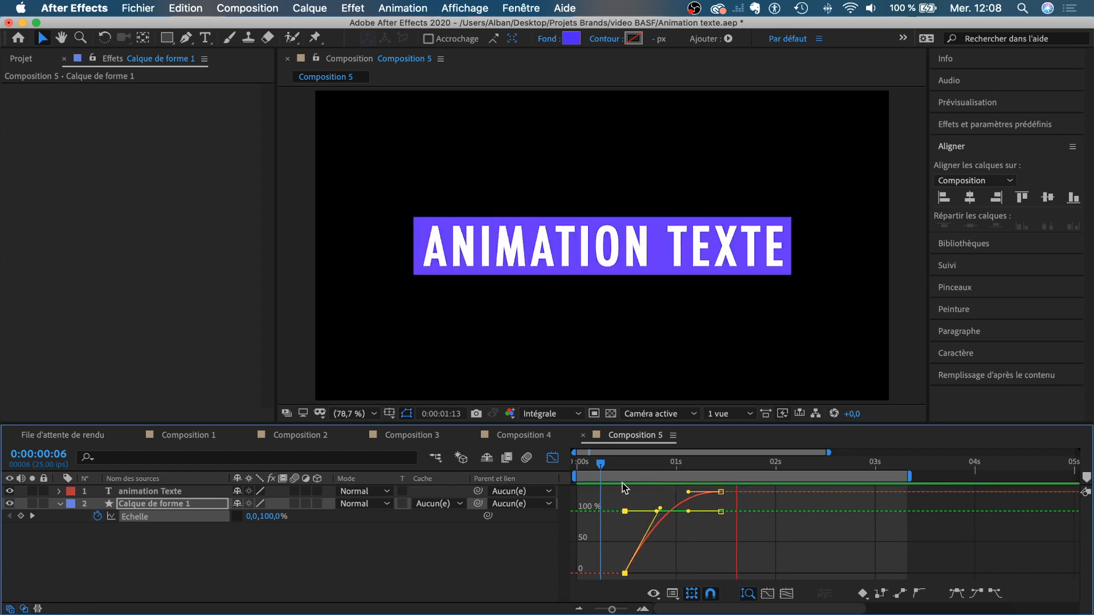
key(space)
click(553, 459)
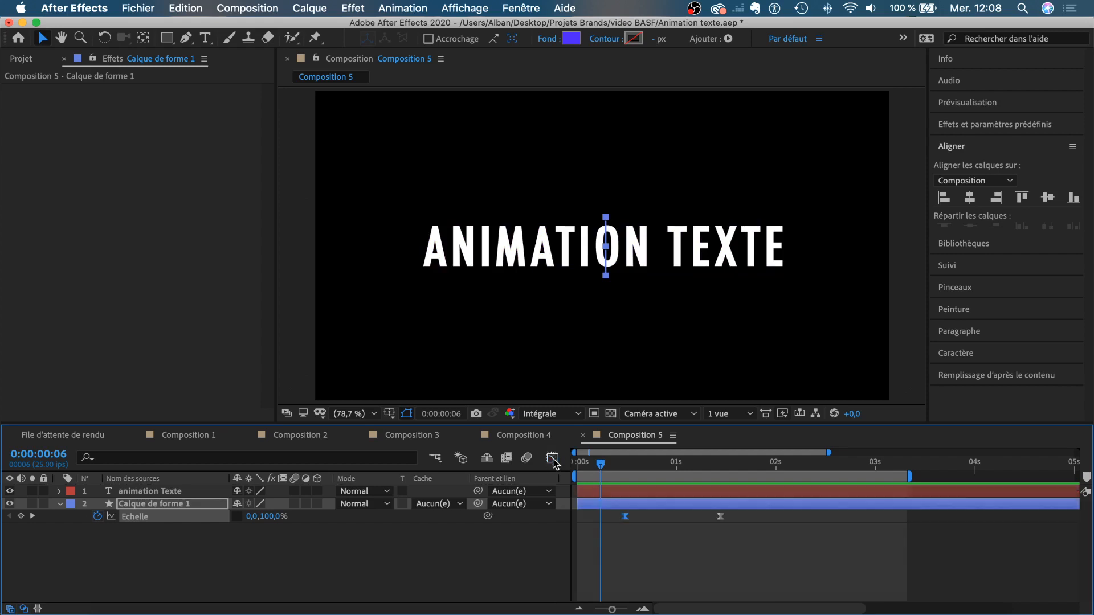
click(715, 541)
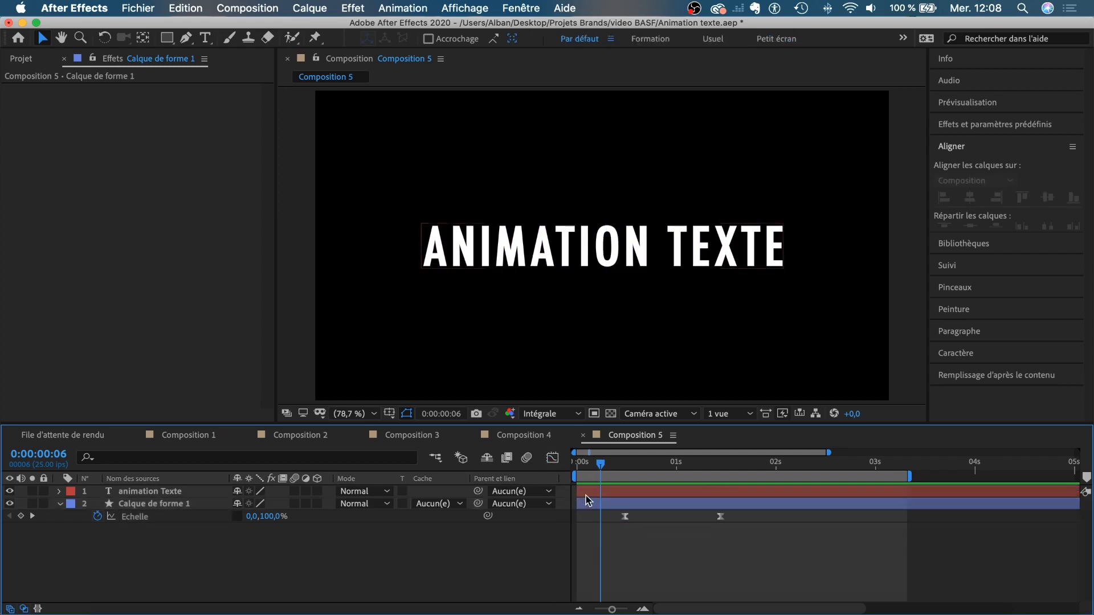
- Duplicate the rectangle's shape layer and place the copy above the text layer
drag(607, 460, 628, 485)
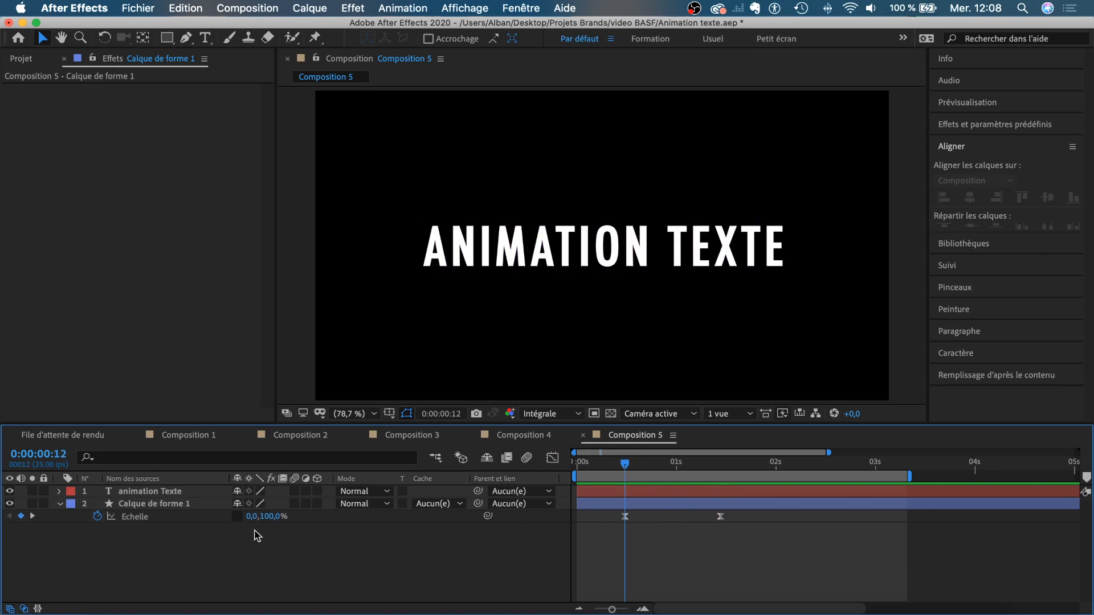
click(155, 507)
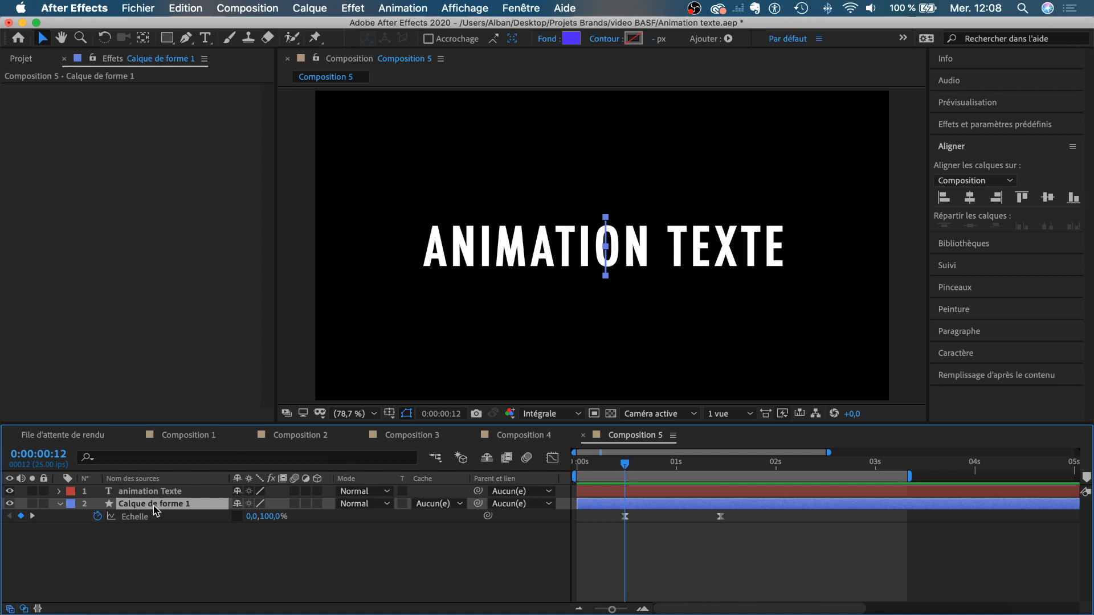
key(super+d)
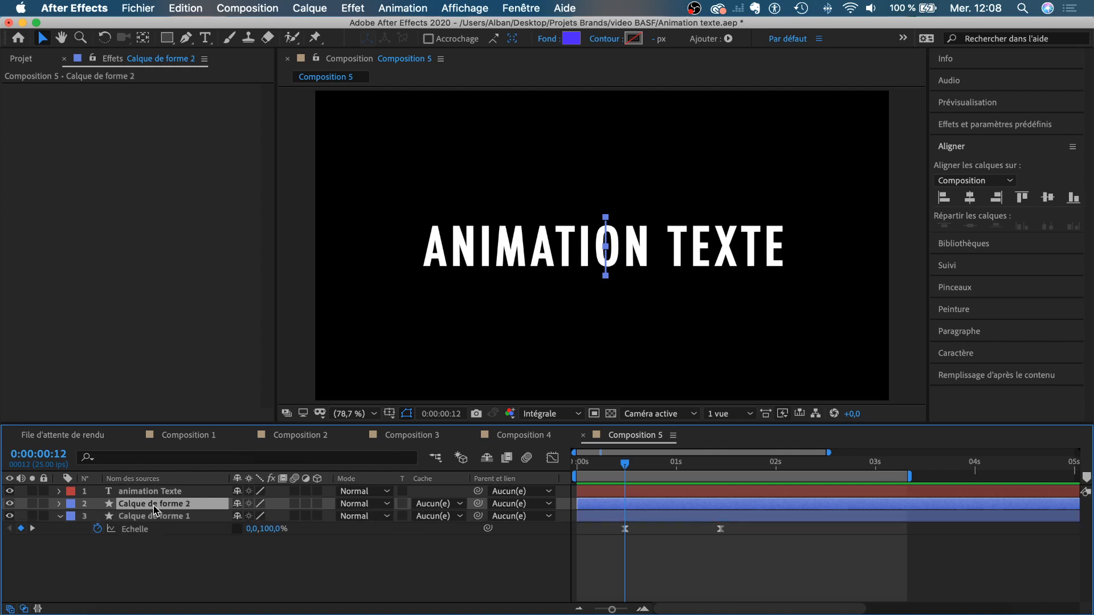
drag(155, 509, 155, 493)
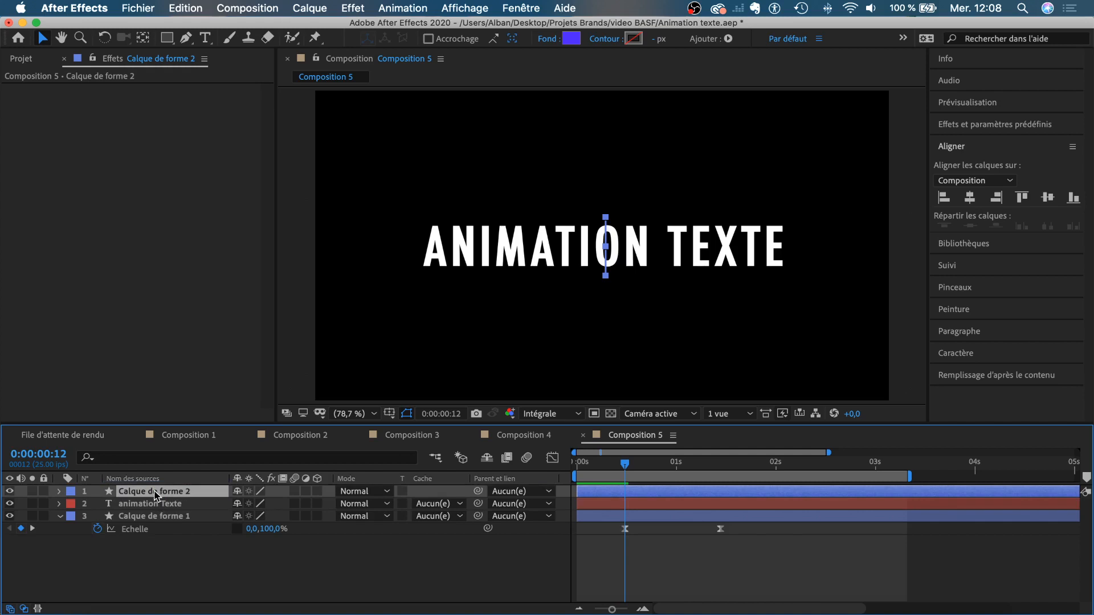
- Set the text layer's track matte to Alpha of Calque de forme 2 and scrub through the reveal
click(171, 506)
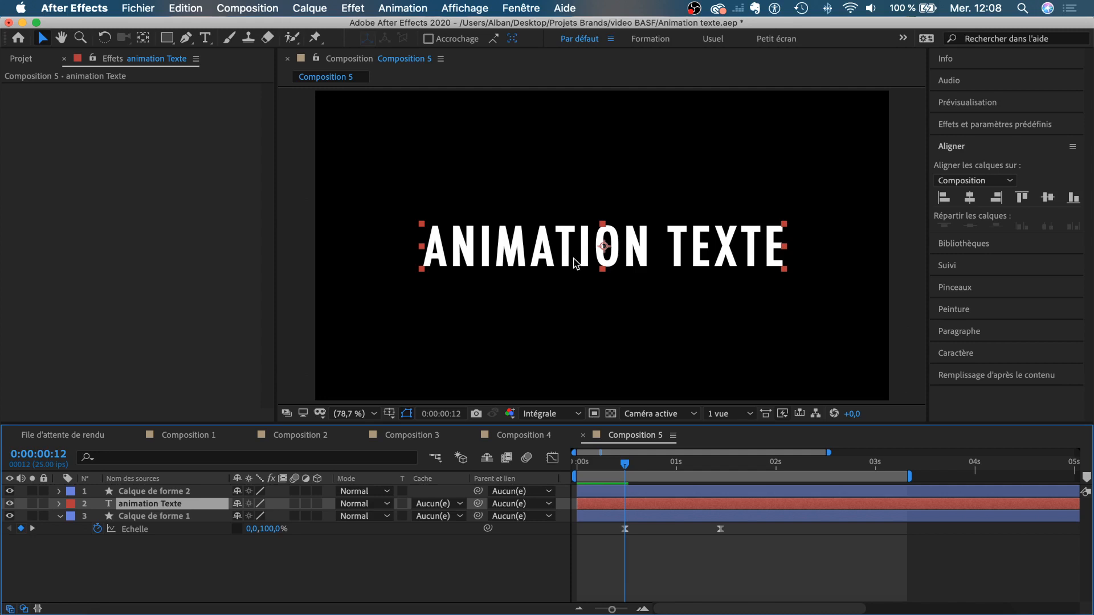
click(460, 505)
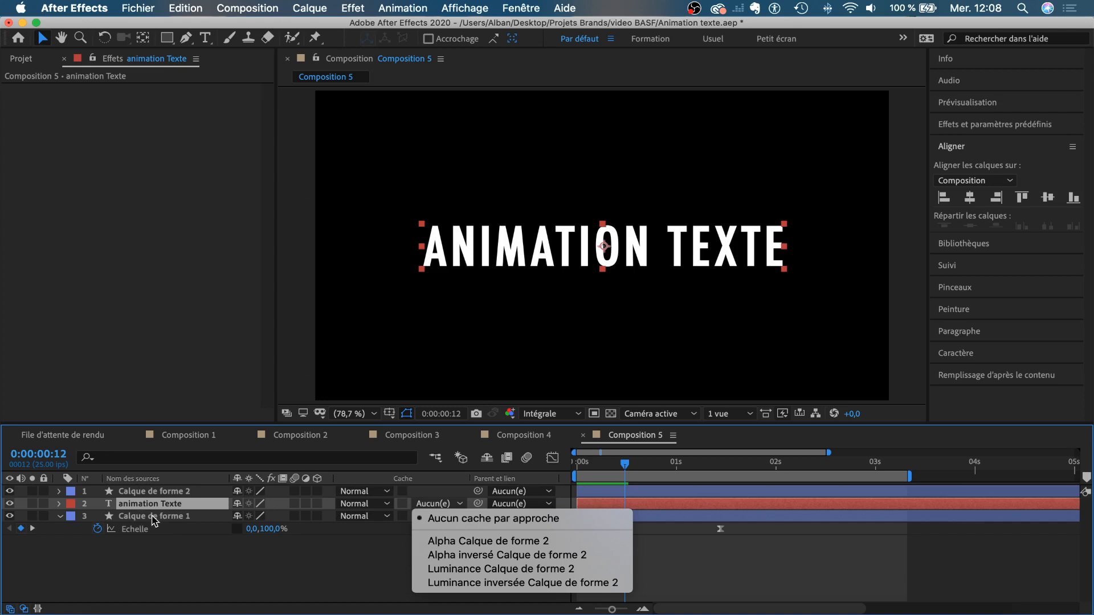
click(476, 541)
drag(633, 470, 708, 470)
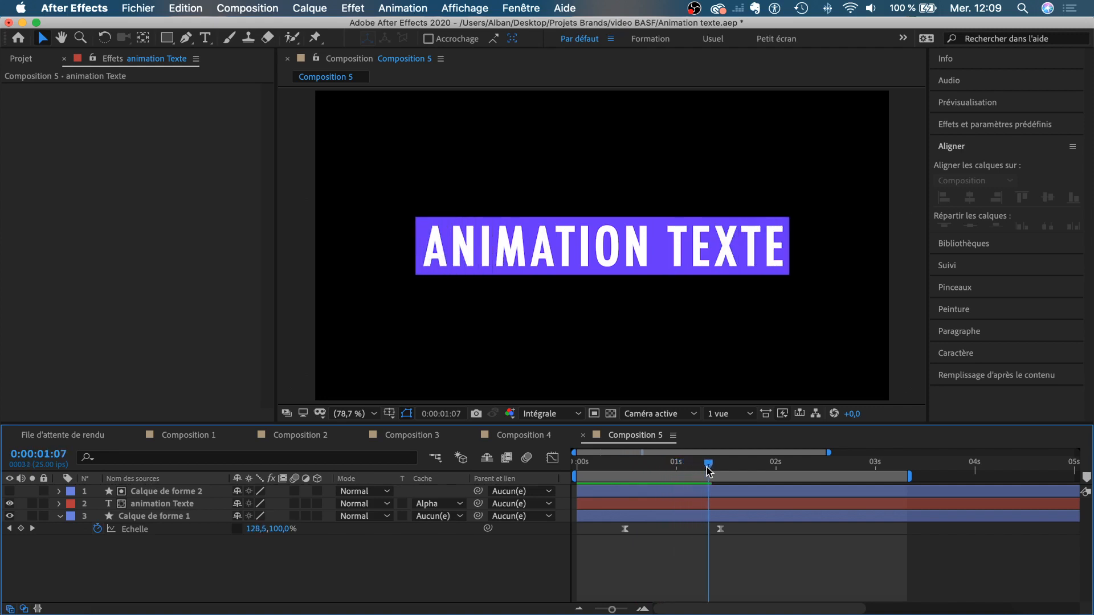
- Shorten the work area to end at about 2 seconds and preview the masked text reveal
key(space)
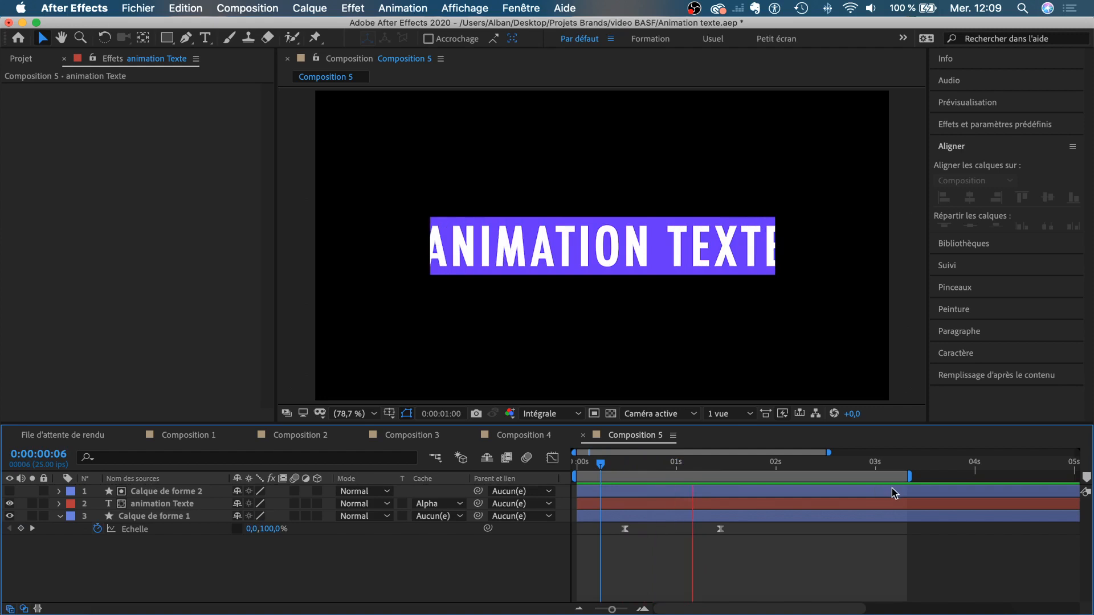
drag(908, 477, 770, 479)
key(space)
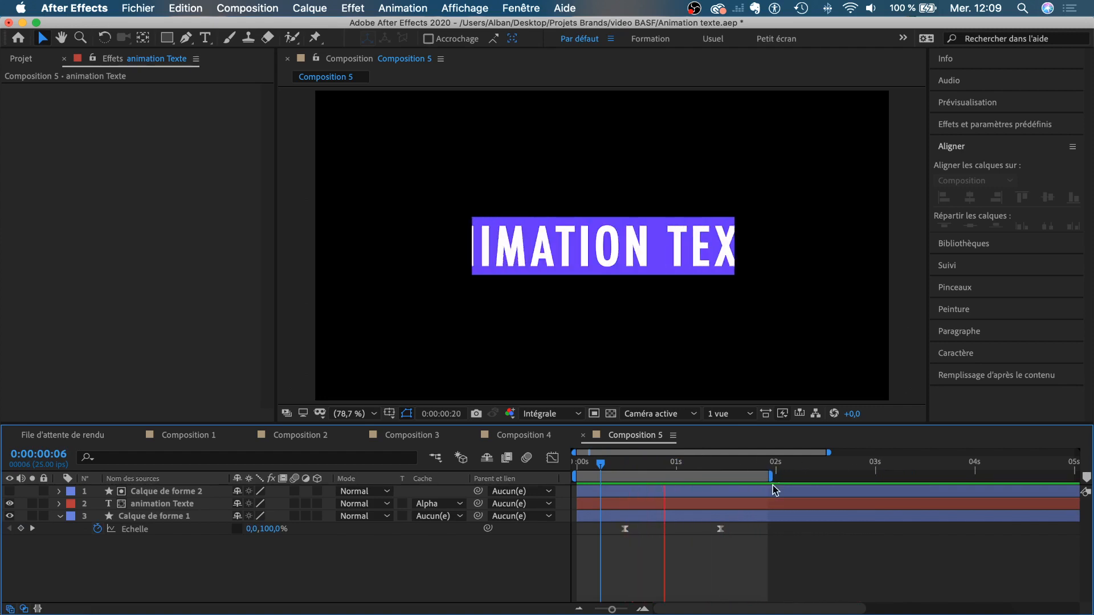